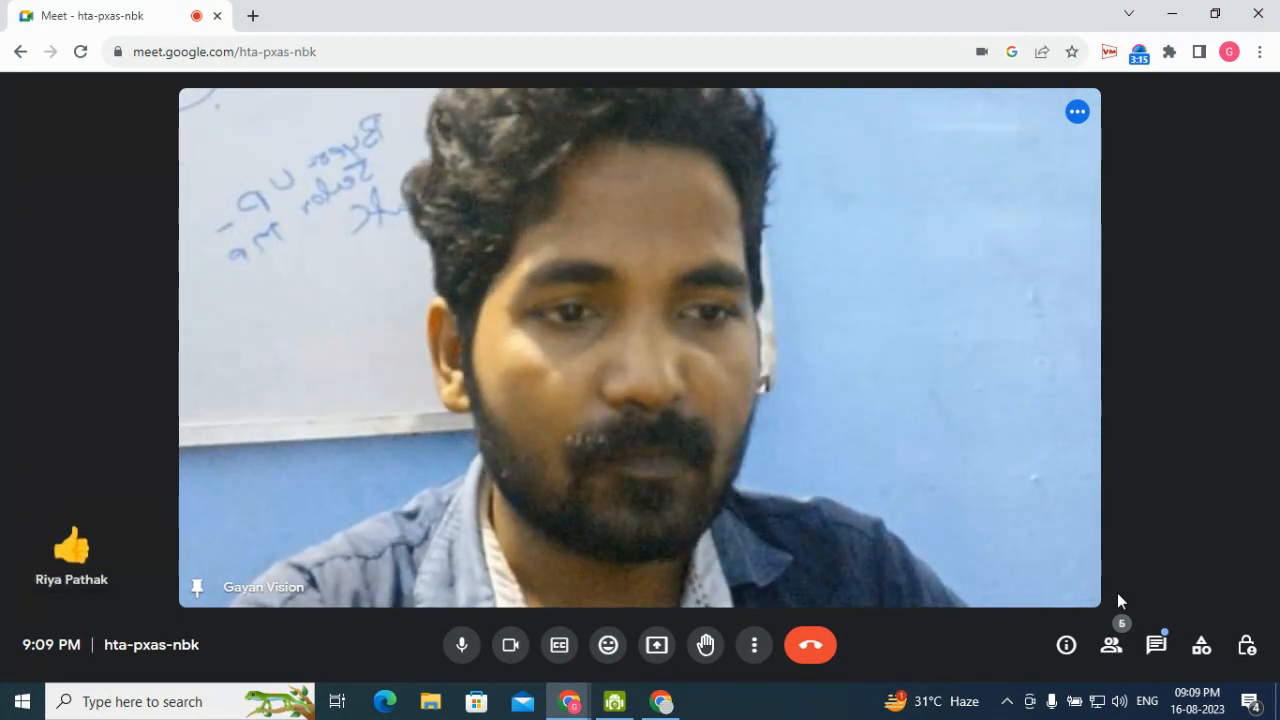
Present the entire screen in the Meet call and hide the screen-sharing notice
mouse_move(997, 556)
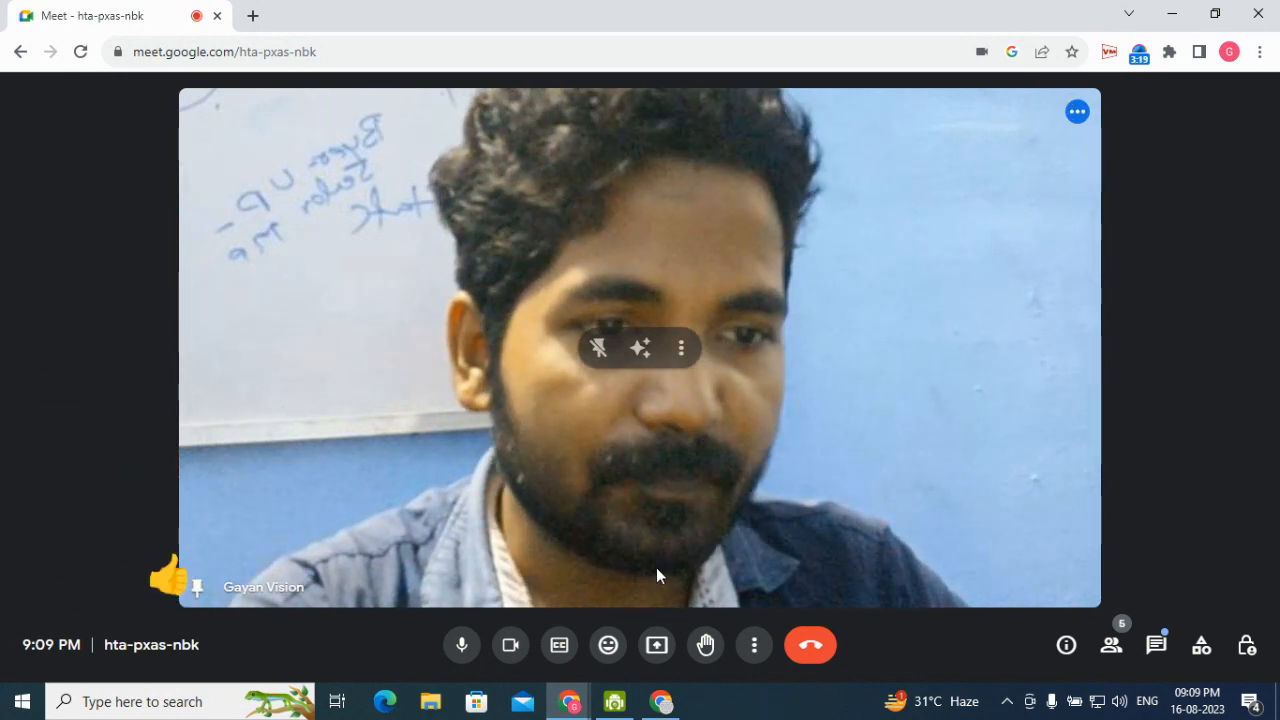
left_click(656, 646)
left_click(818, 158)
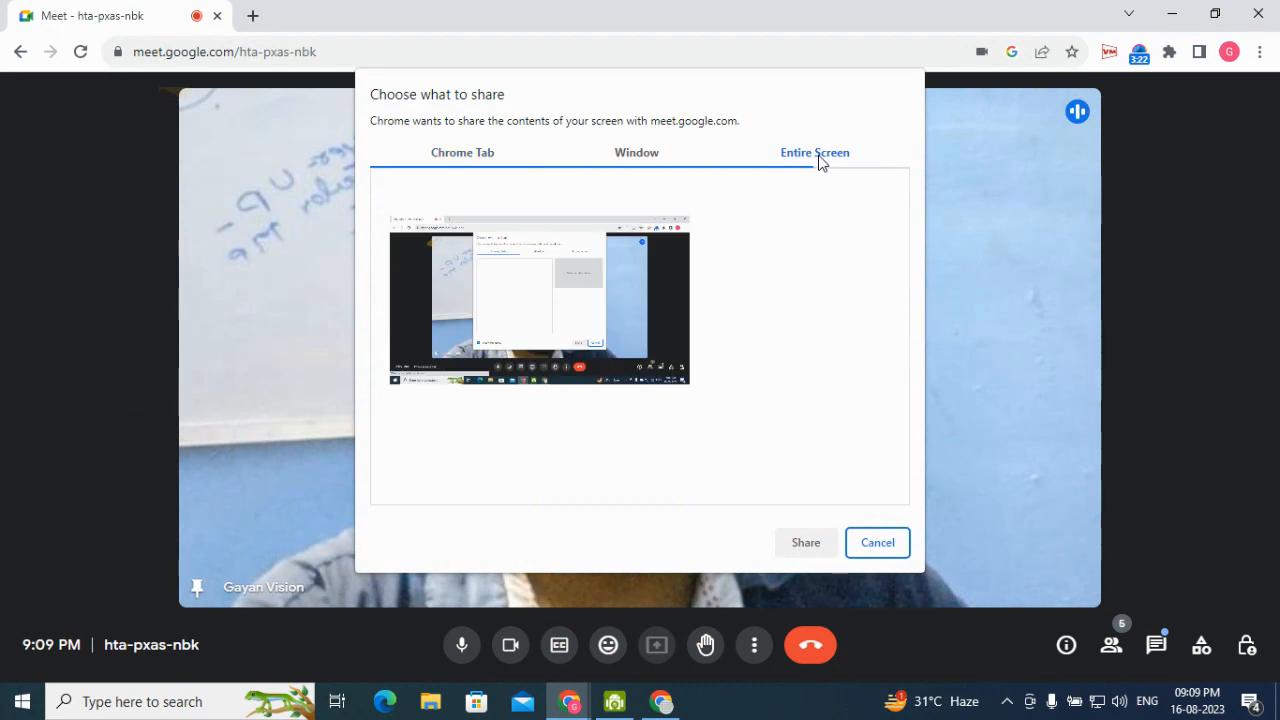
left_click(626, 324)
left_click(805, 542)
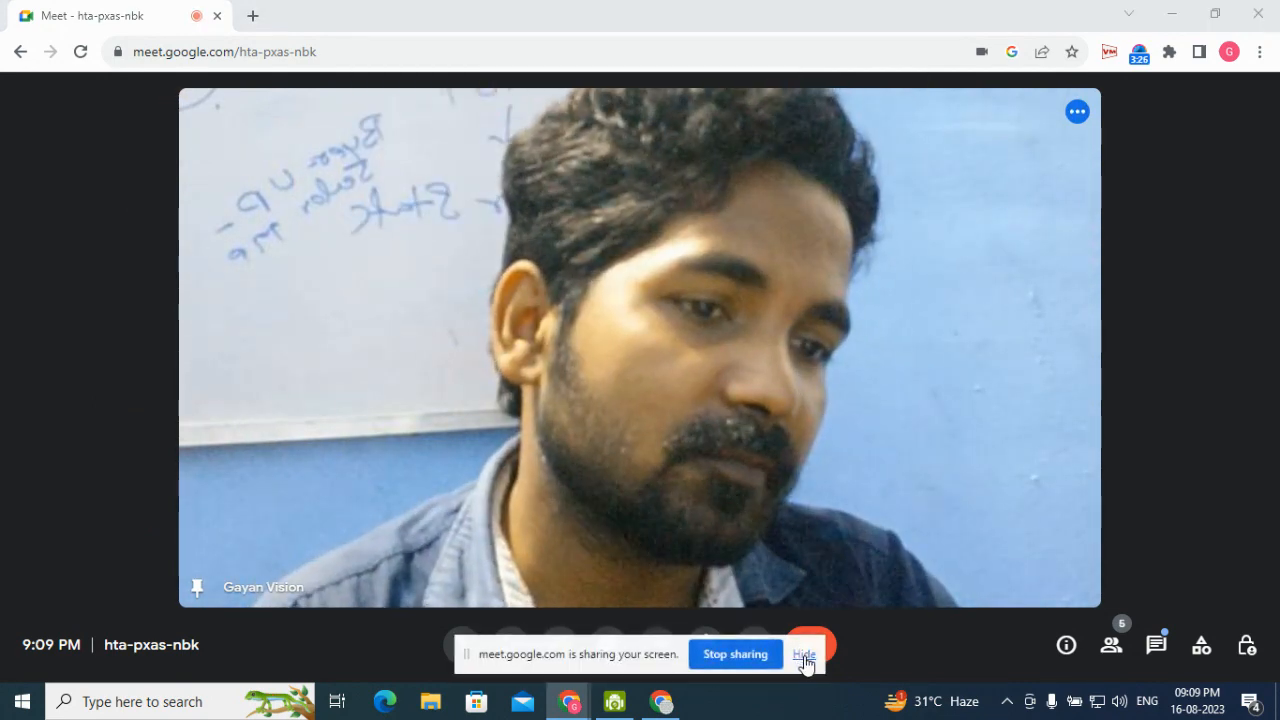
left_click(805, 660)
Unpin the presenter's own video tile in the call
left_click(755, 648)
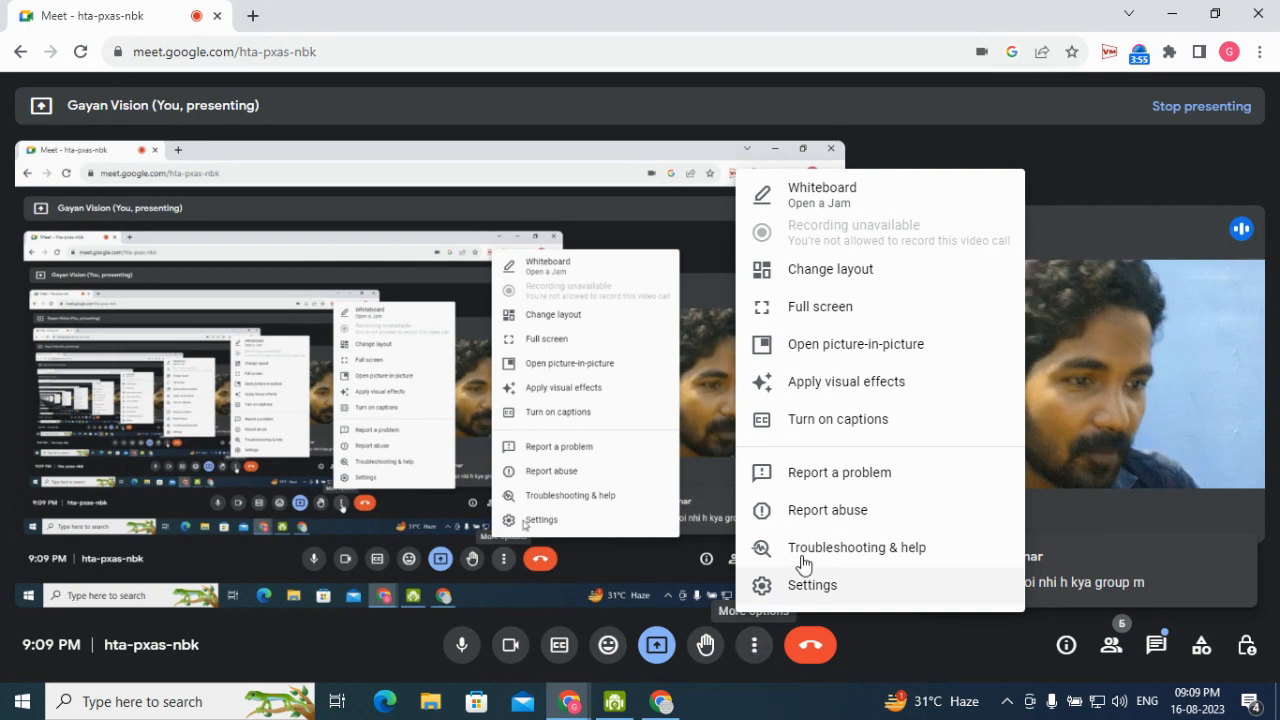
left_click(1062, 455)
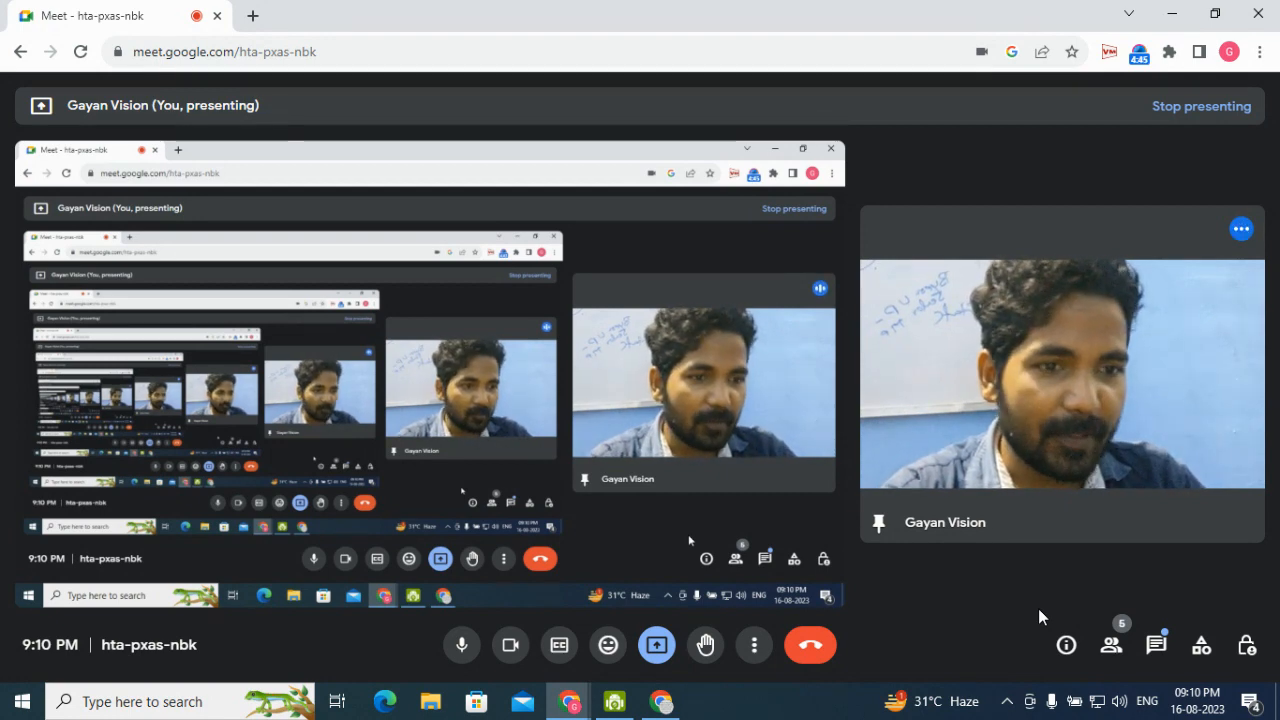
mouse_move(1022, 378)
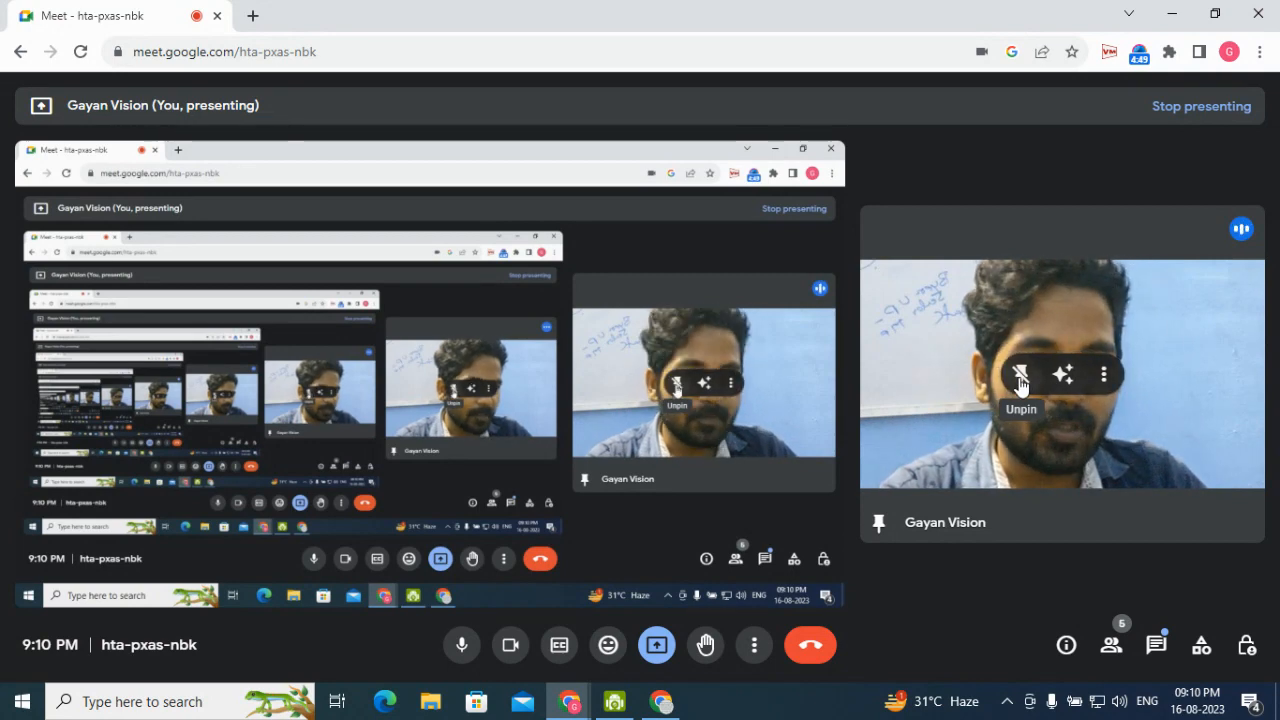
left_click(1019, 378)
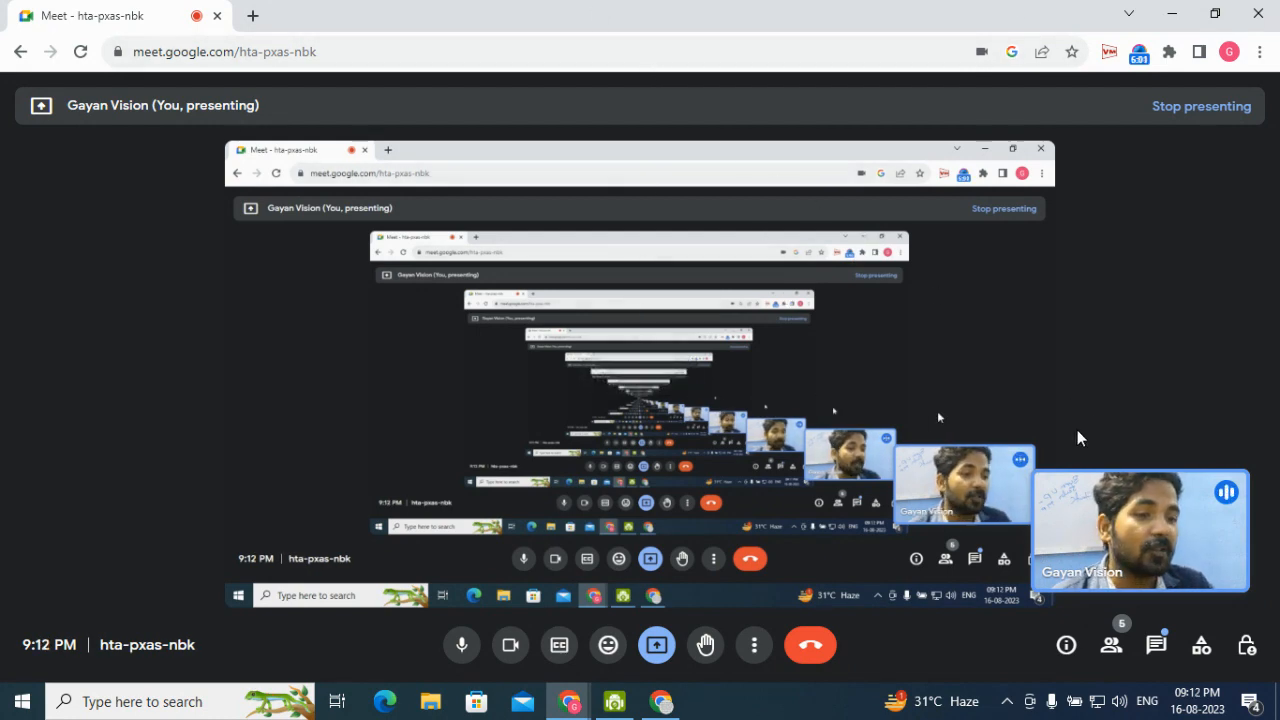
left_click(1165, 14)
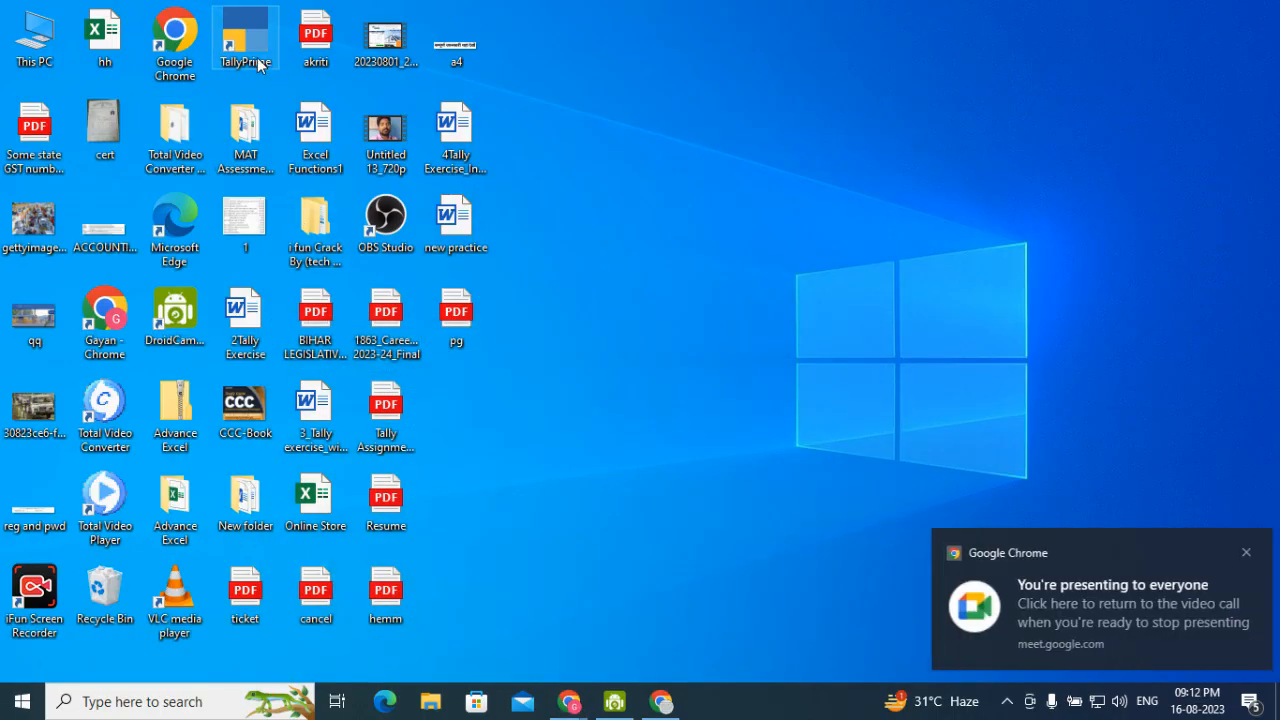
left_click(259, 64)
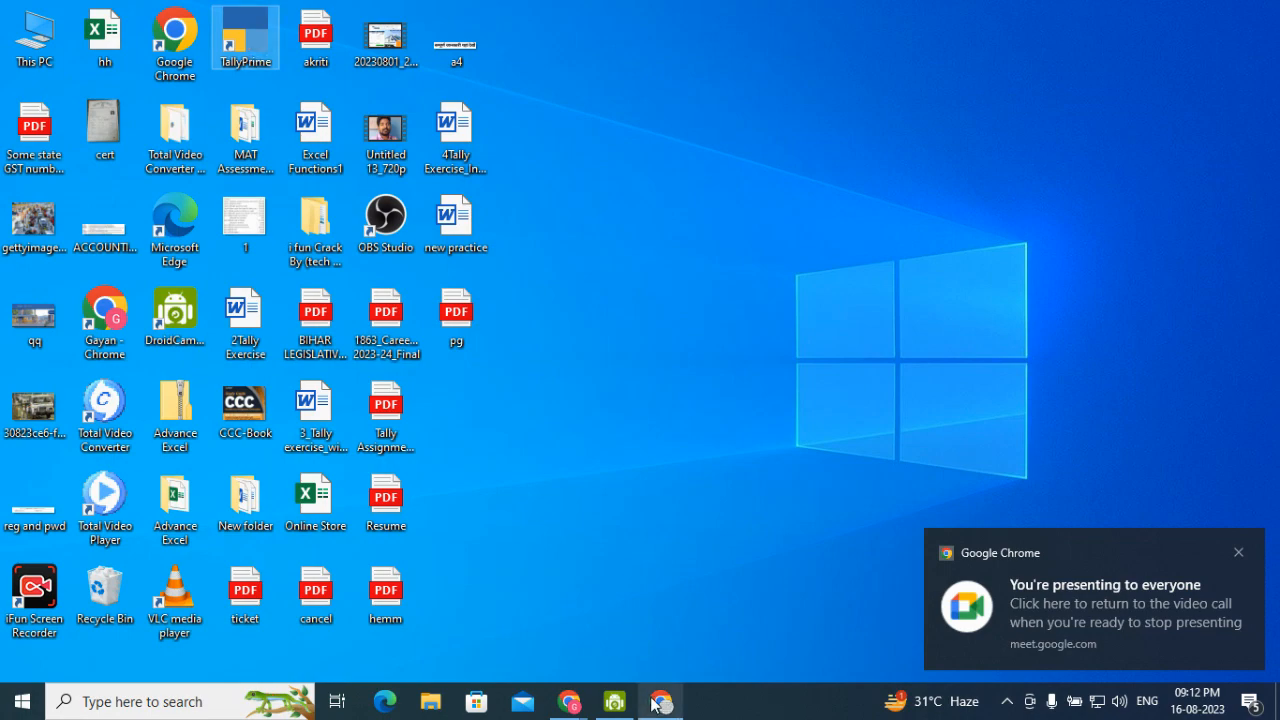
mouse_move(569, 702)
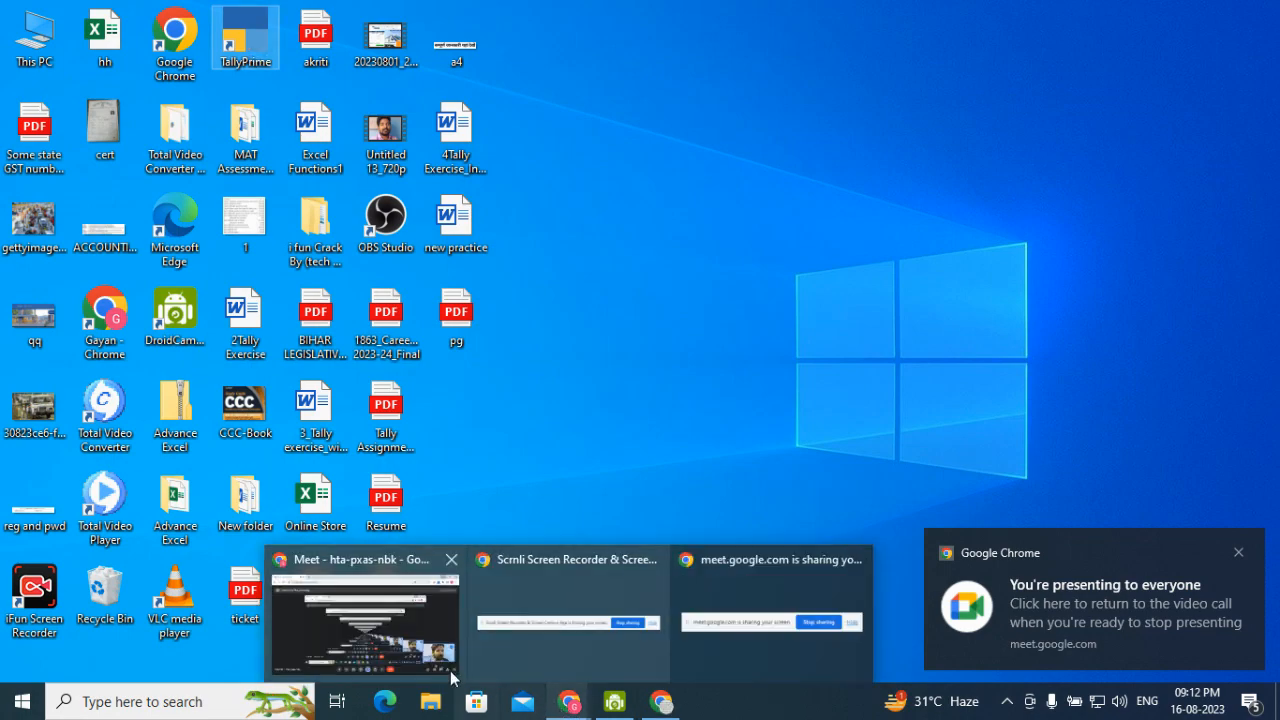
left_click(414, 650)
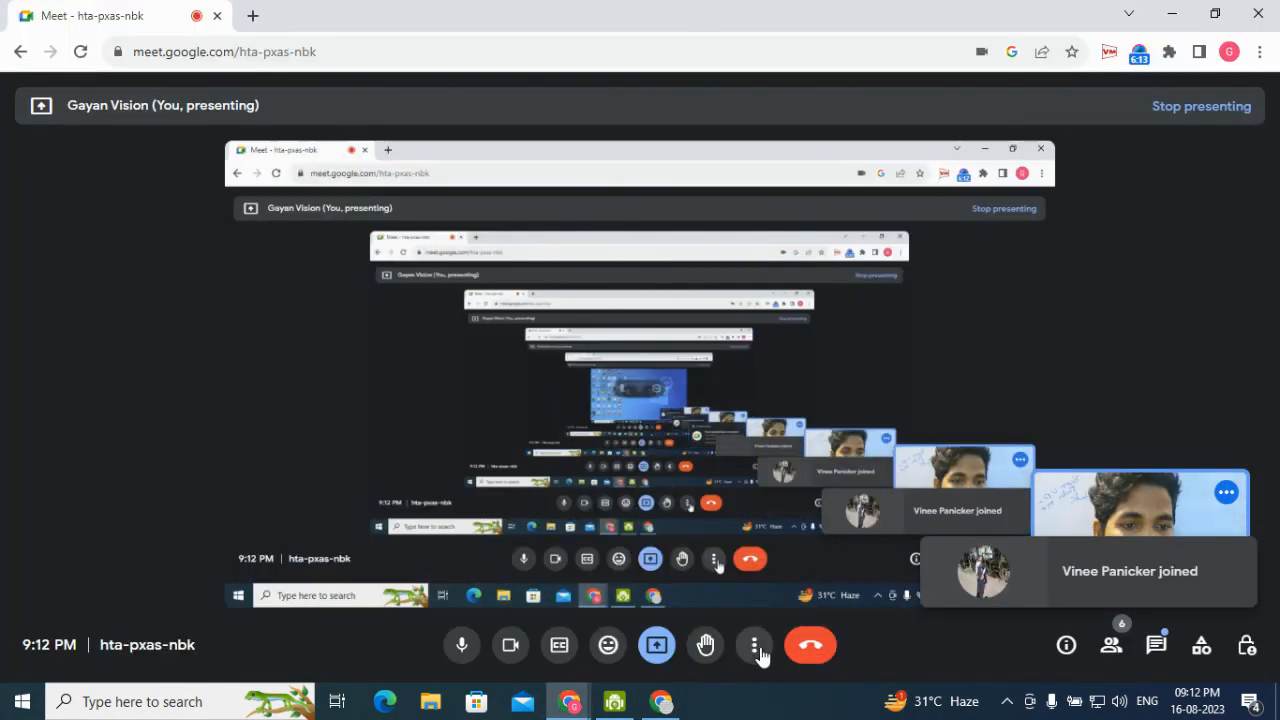
Open the Meet call in picture-in-picture and minimise the browser window to show the desktop
left_click(757, 650)
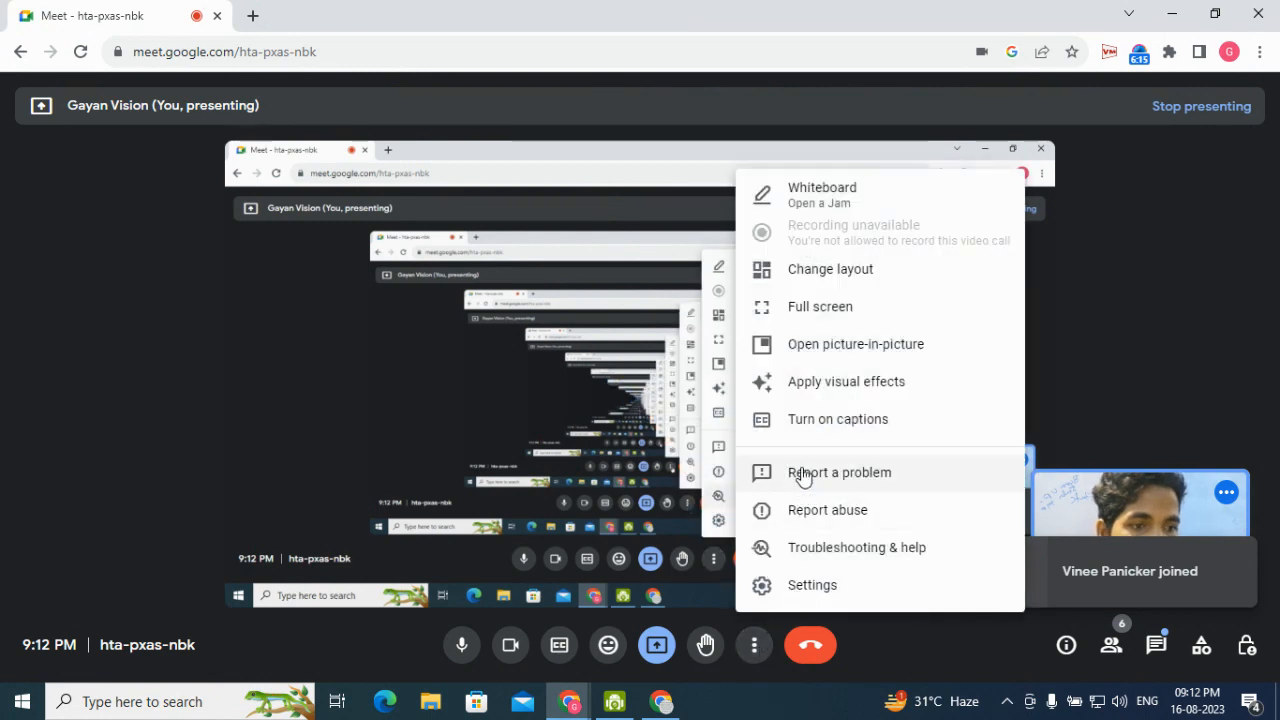
left_click(823, 346)
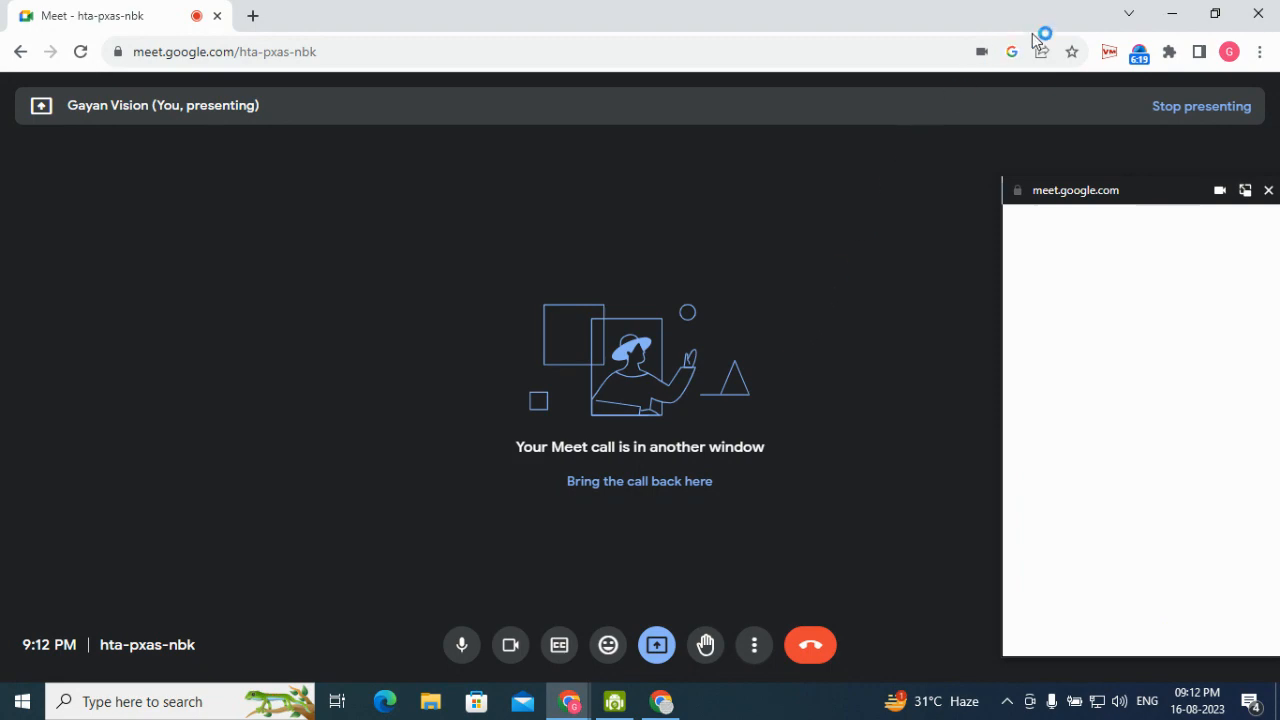
left_click(1166, 14)
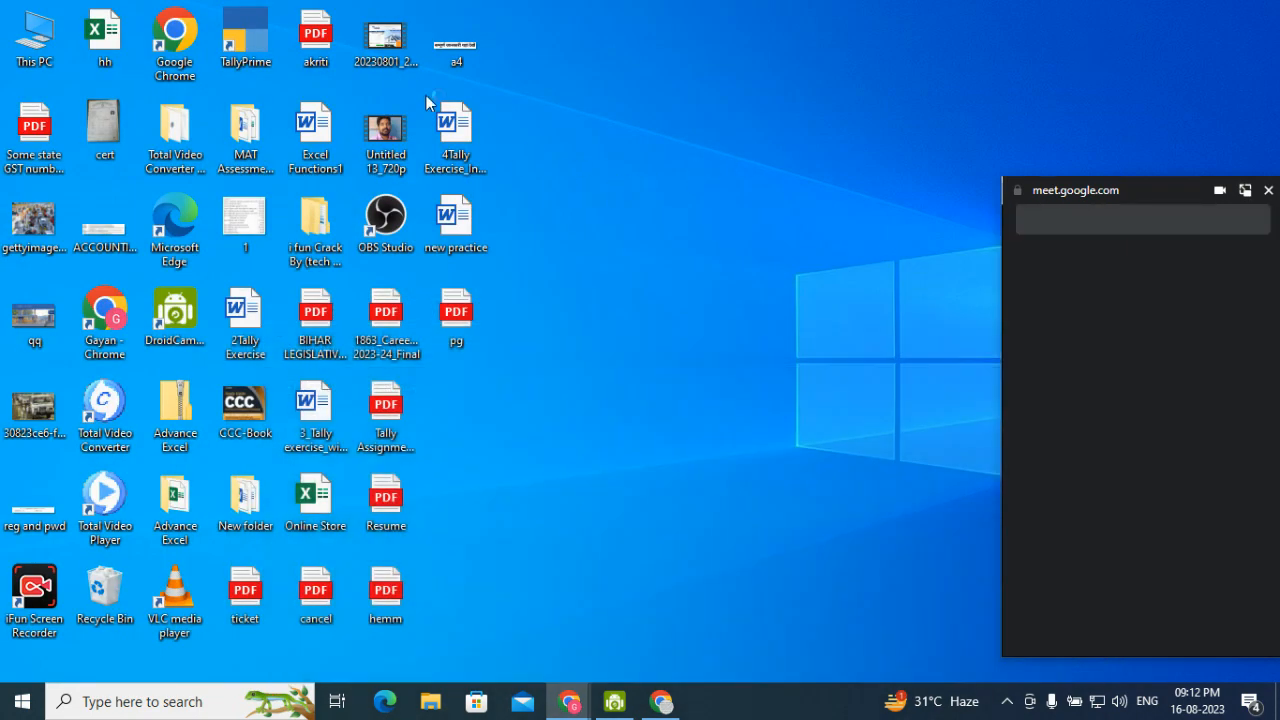
Launch TallyPrime from the desktop, dismiss the presenting notification and continue in Educational Mode
double_click(253, 42)
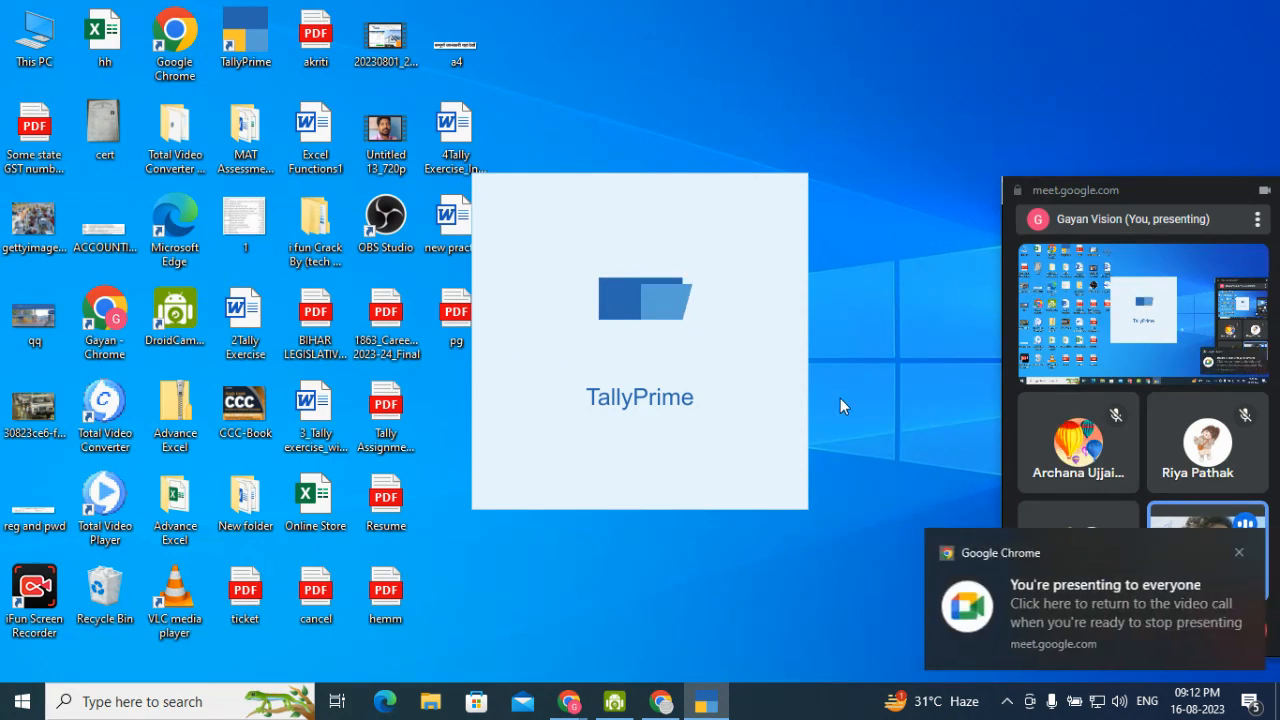
left_click(1239, 556)
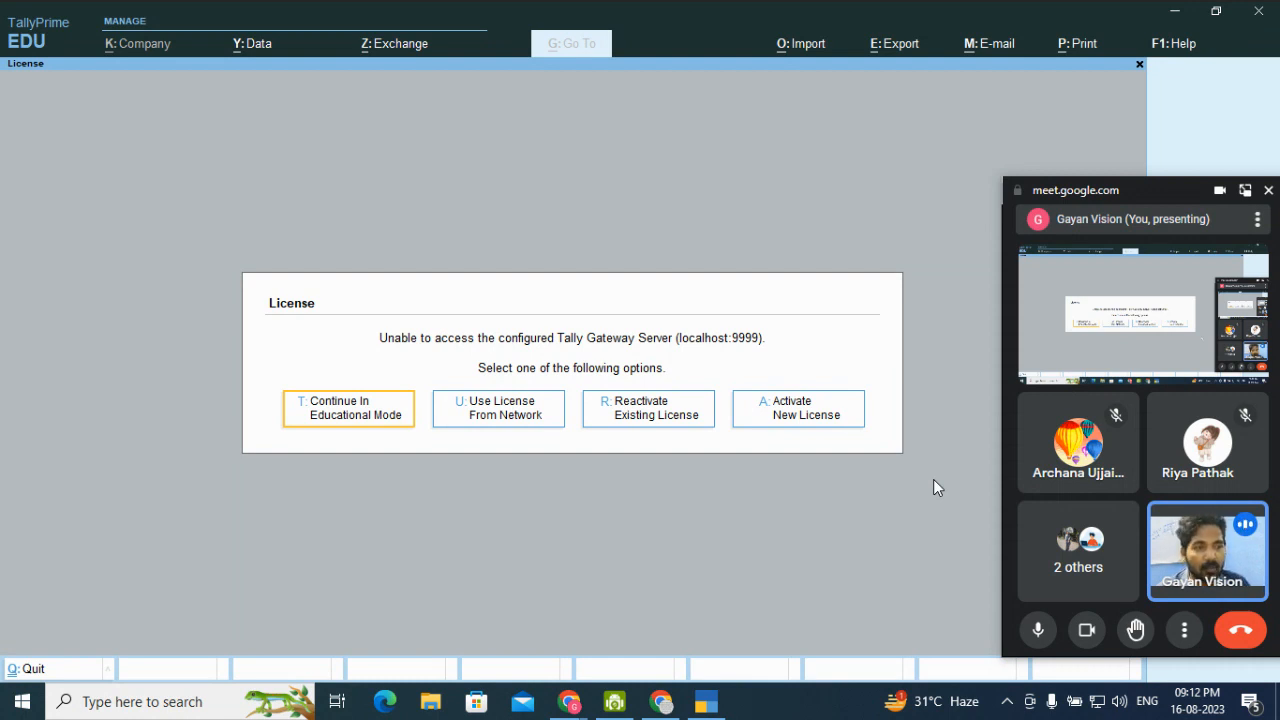
left_click(352, 421)
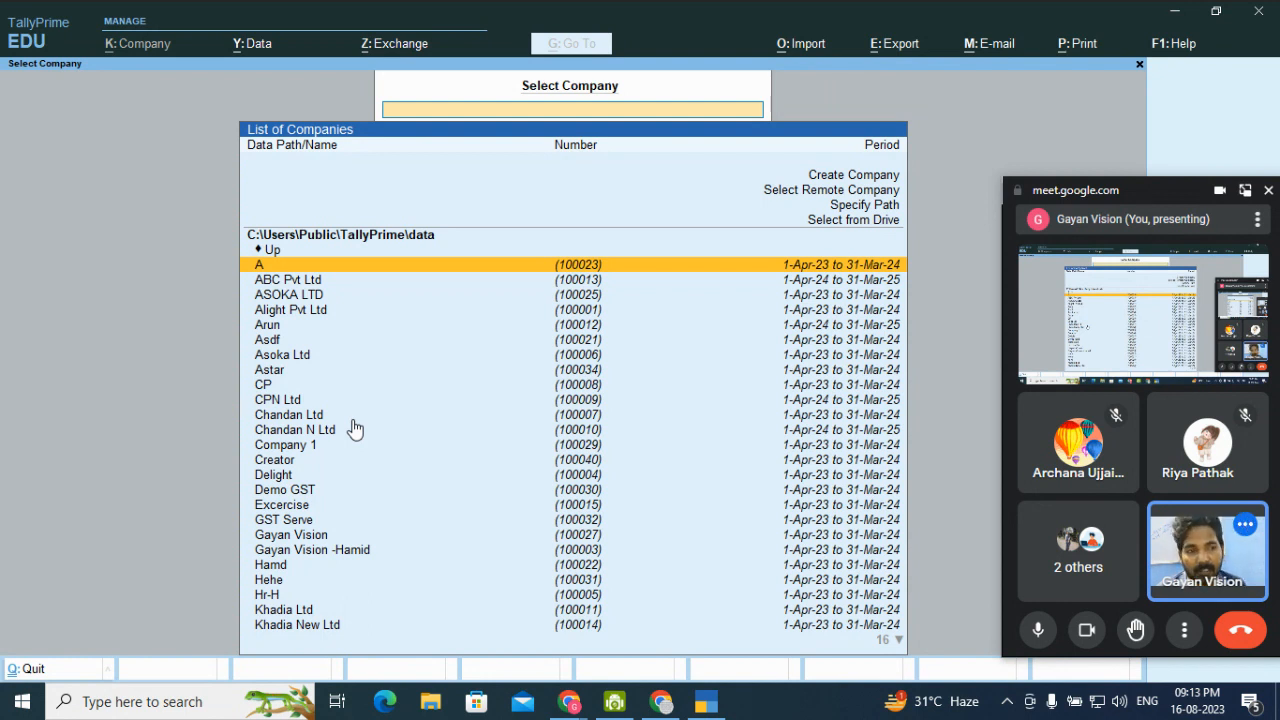
Start creating a new company in the default data path and name it Self Voucher
key("Up")
key("Up")
key("Up")
key("Up")
key("Up")
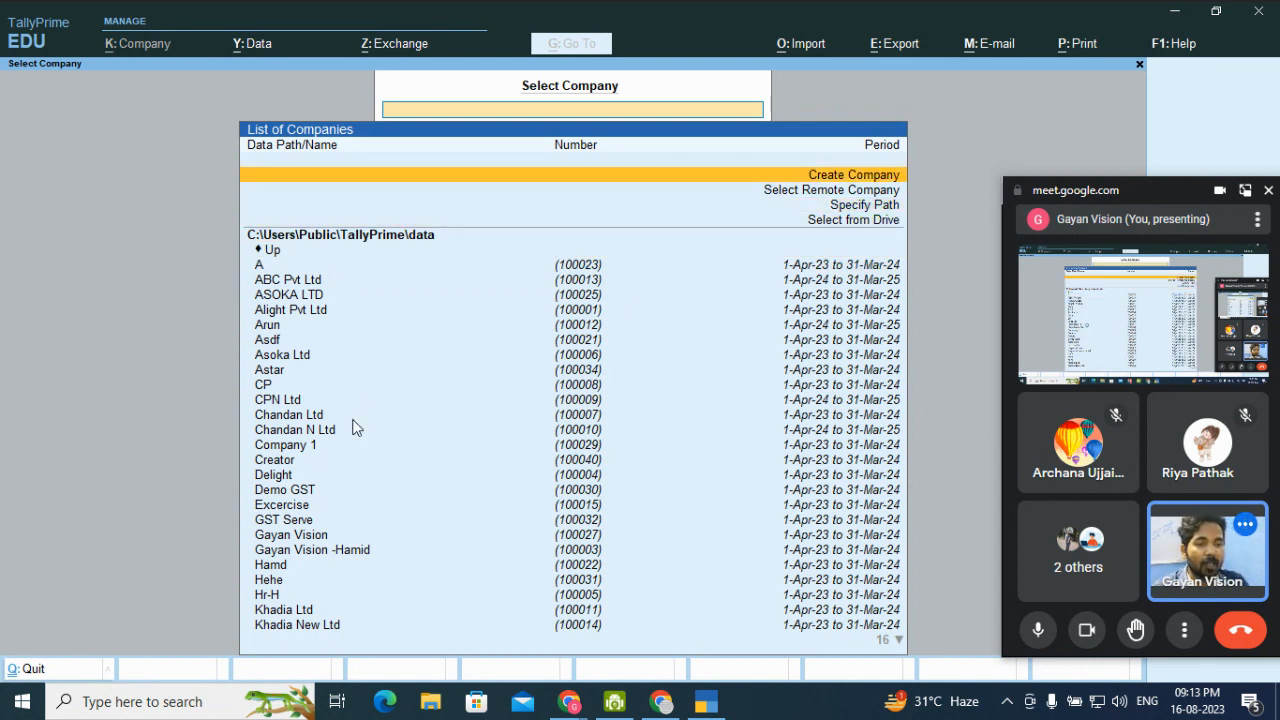
key("Return")
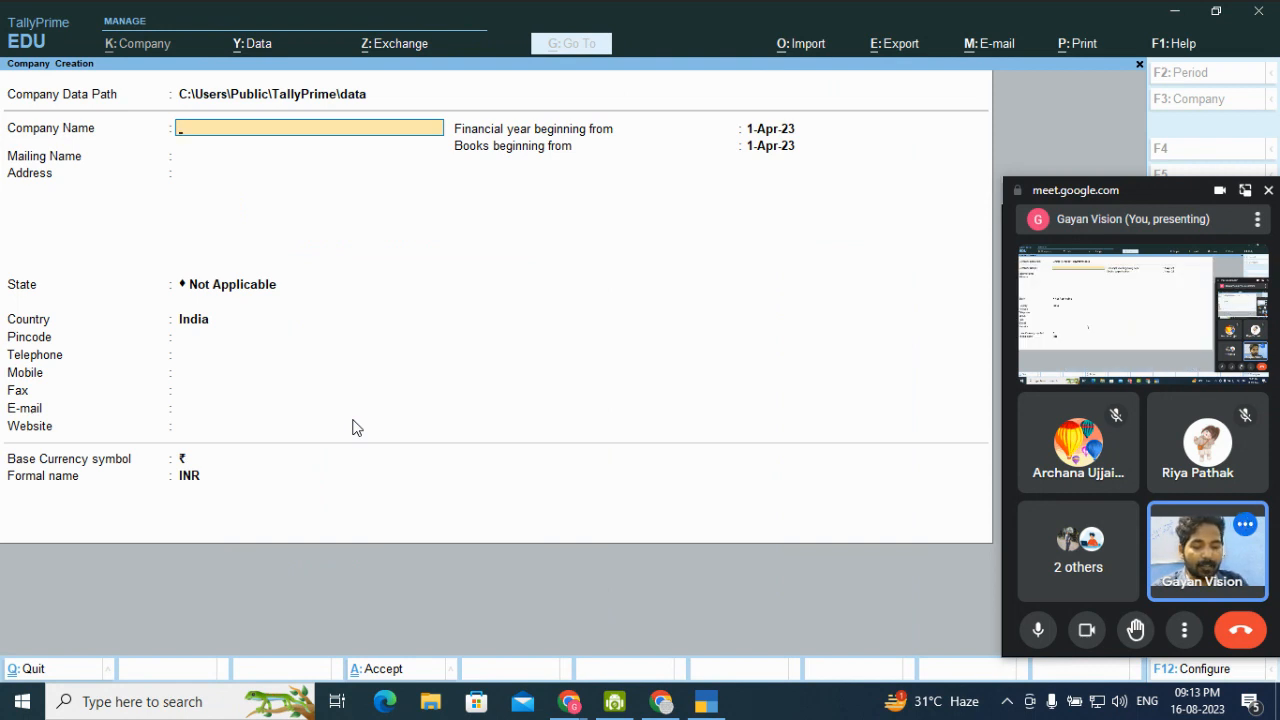
type("Self")
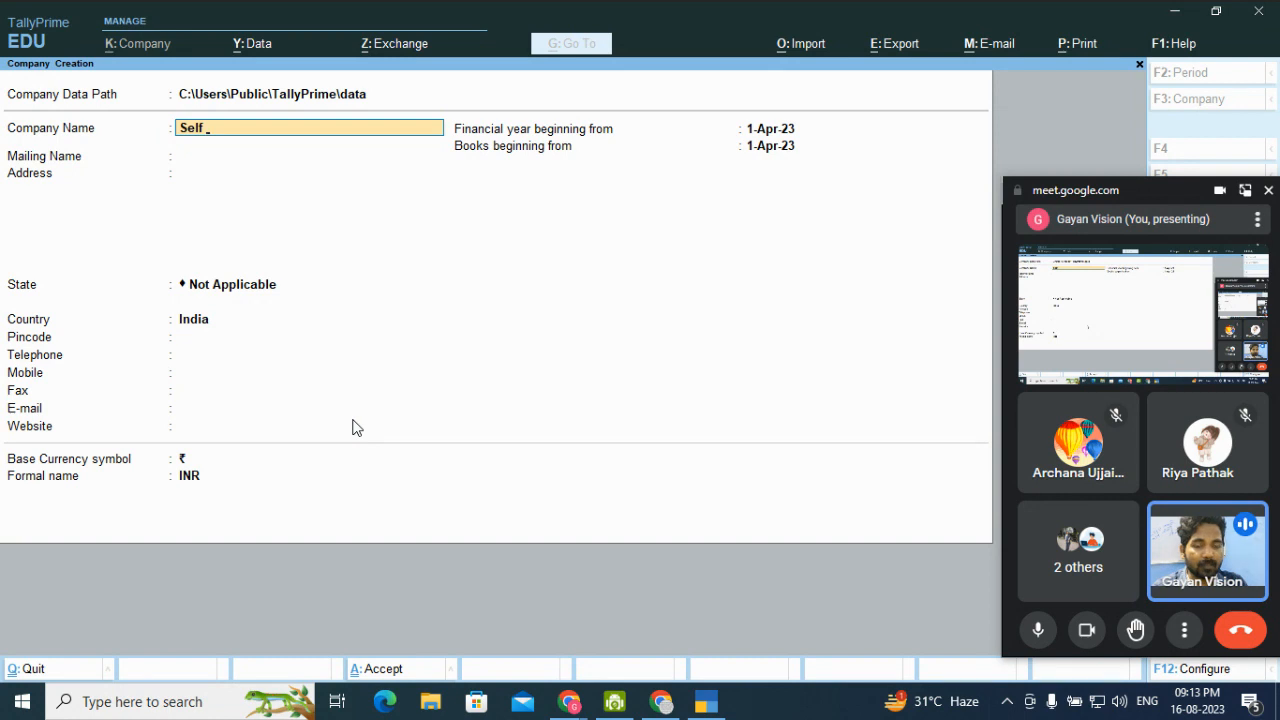
type(" Voucher")
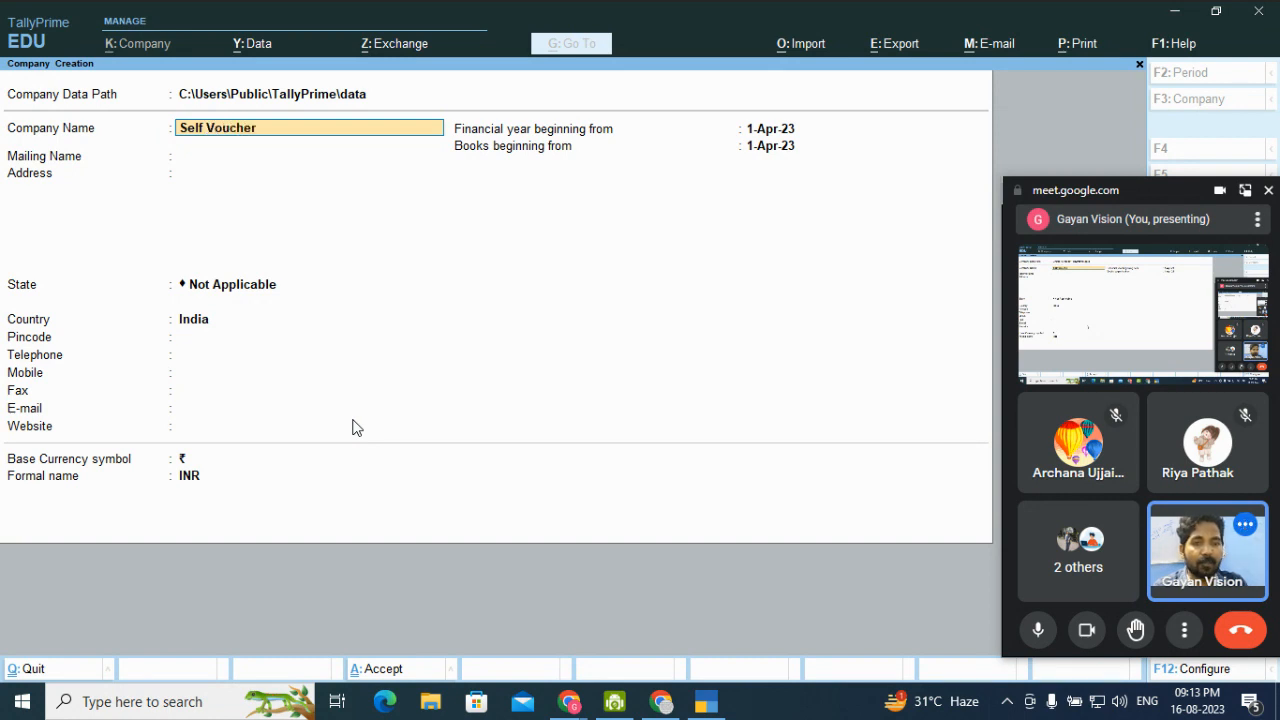
key("Return")
Leave the address blank and set the company's state to Uttar Pradesh
key("Return")
key("Return")
type("U")
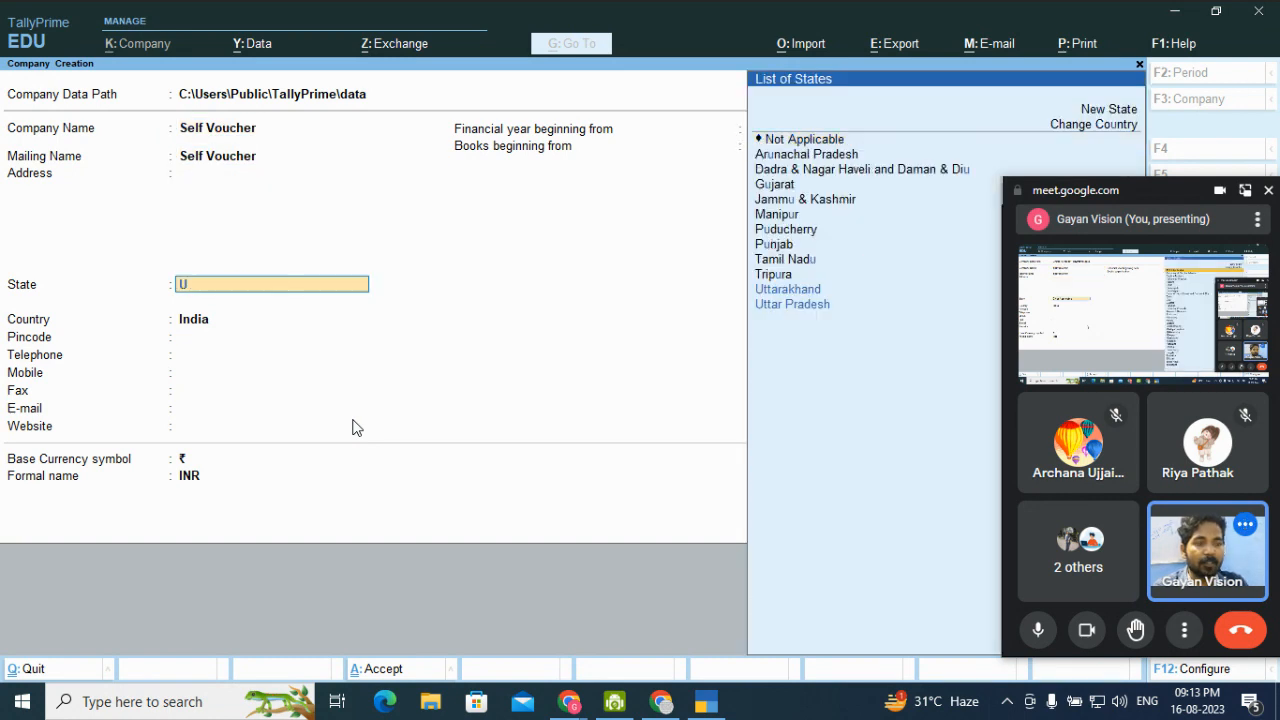
key("Down")
key("Down")
key("Return")
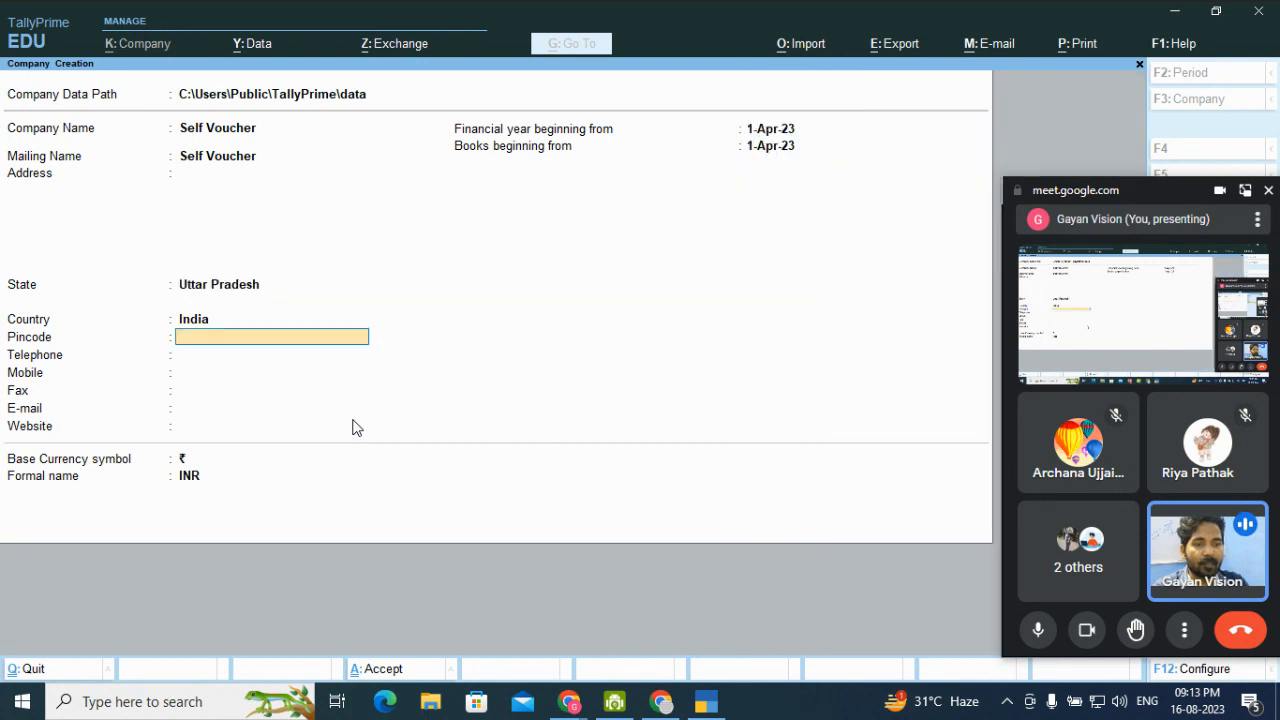
Keep the contact fields blank and the default currency settings, and accept the company creation
key("Return")
key("Return")
key("Return")
key("Return")
key("Return")
key("Return")
key("Return")
key("Return")
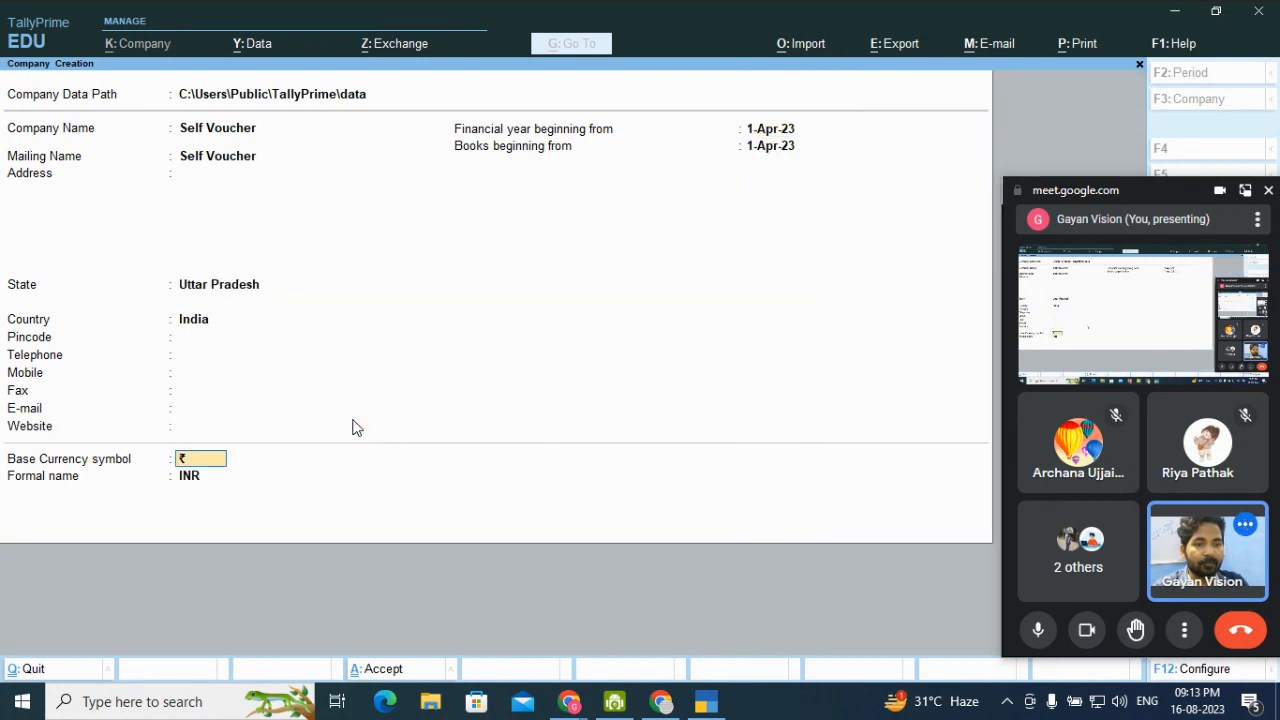
key("Return")
key("Return")
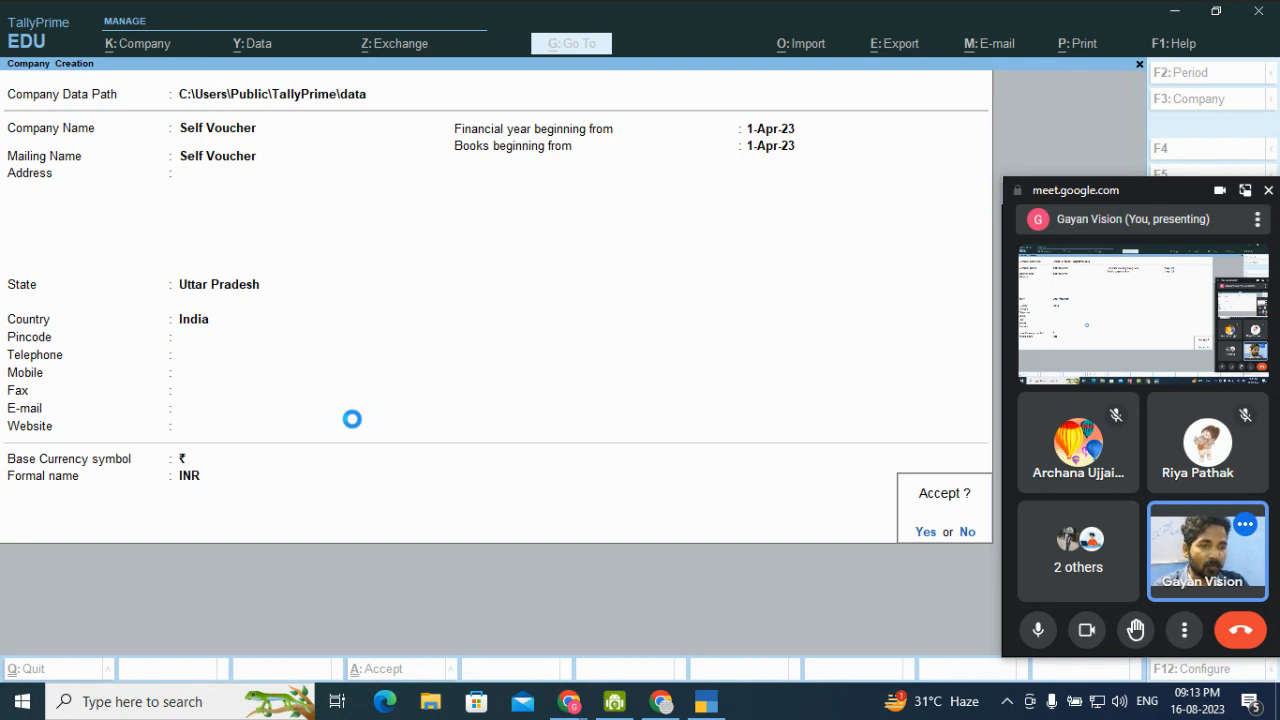
key("Return")
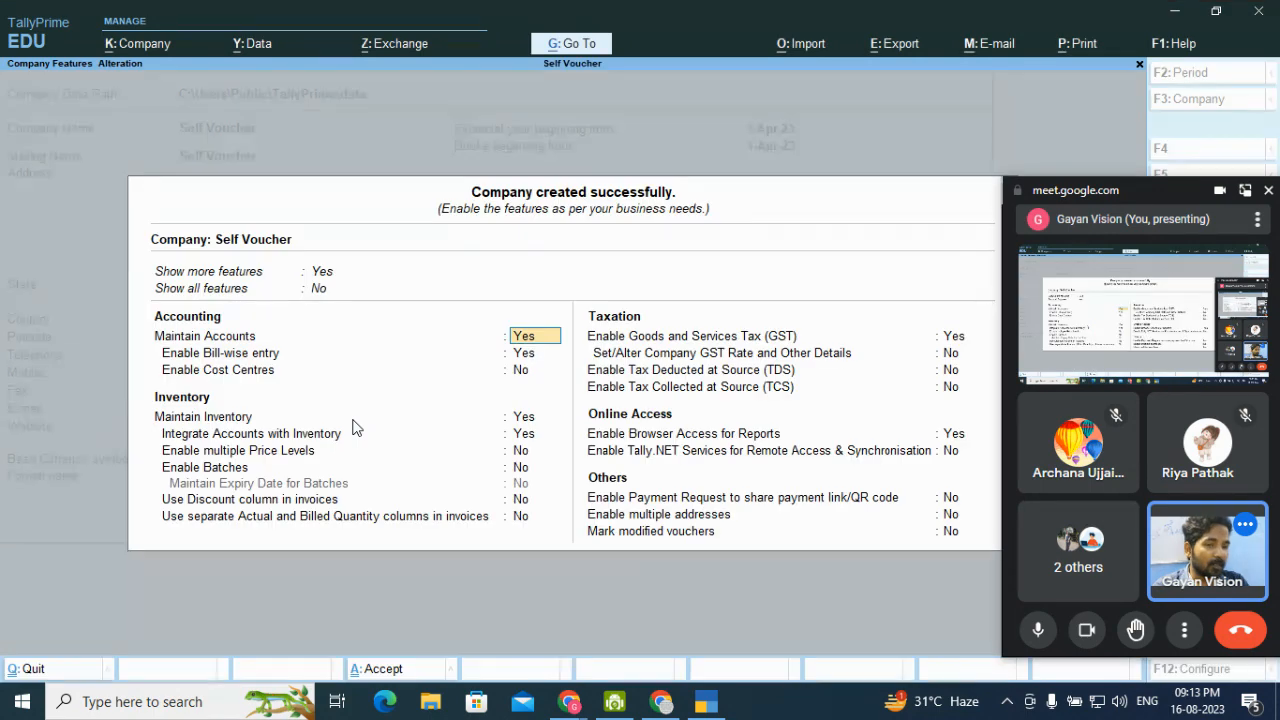
Keep the accounting and inventory features as they are and set Enable Goods and Services Tax (GST) to No
key("Return")
key("Return")
key("Return")
key("Return")
key("Return")
key("Return")
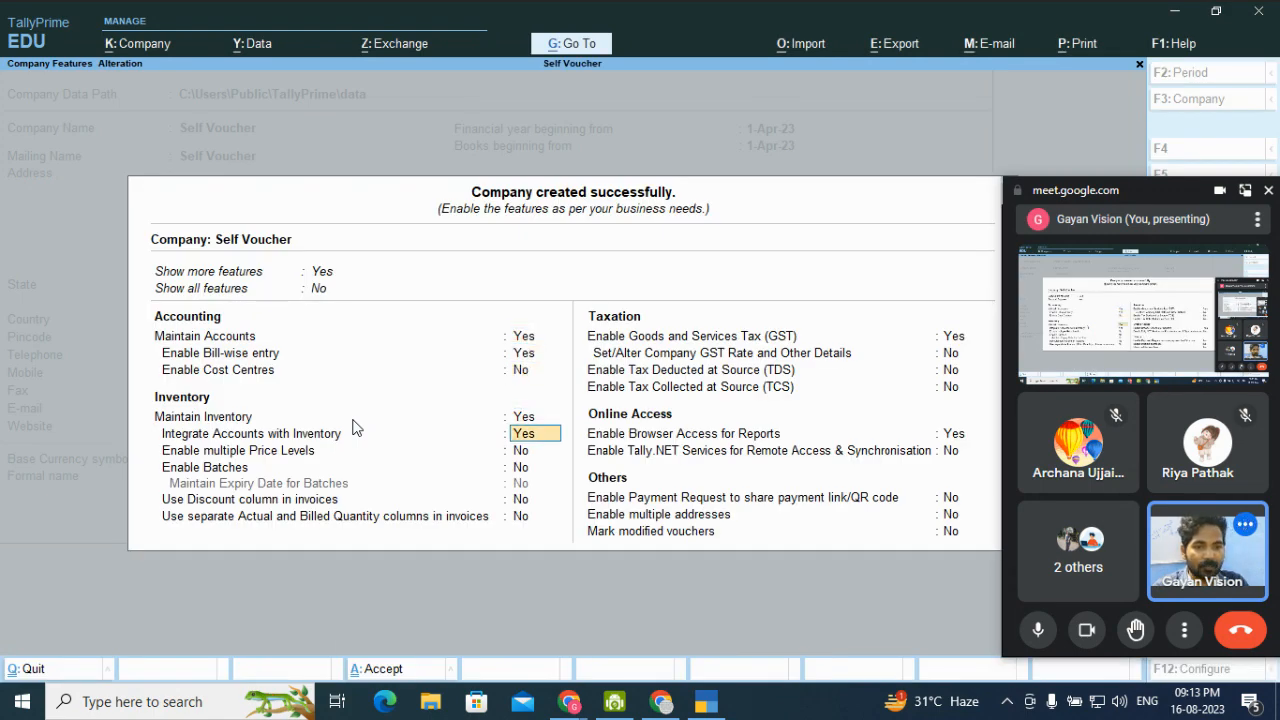
key("Return")
key("Return")
key("Return")
type("n")
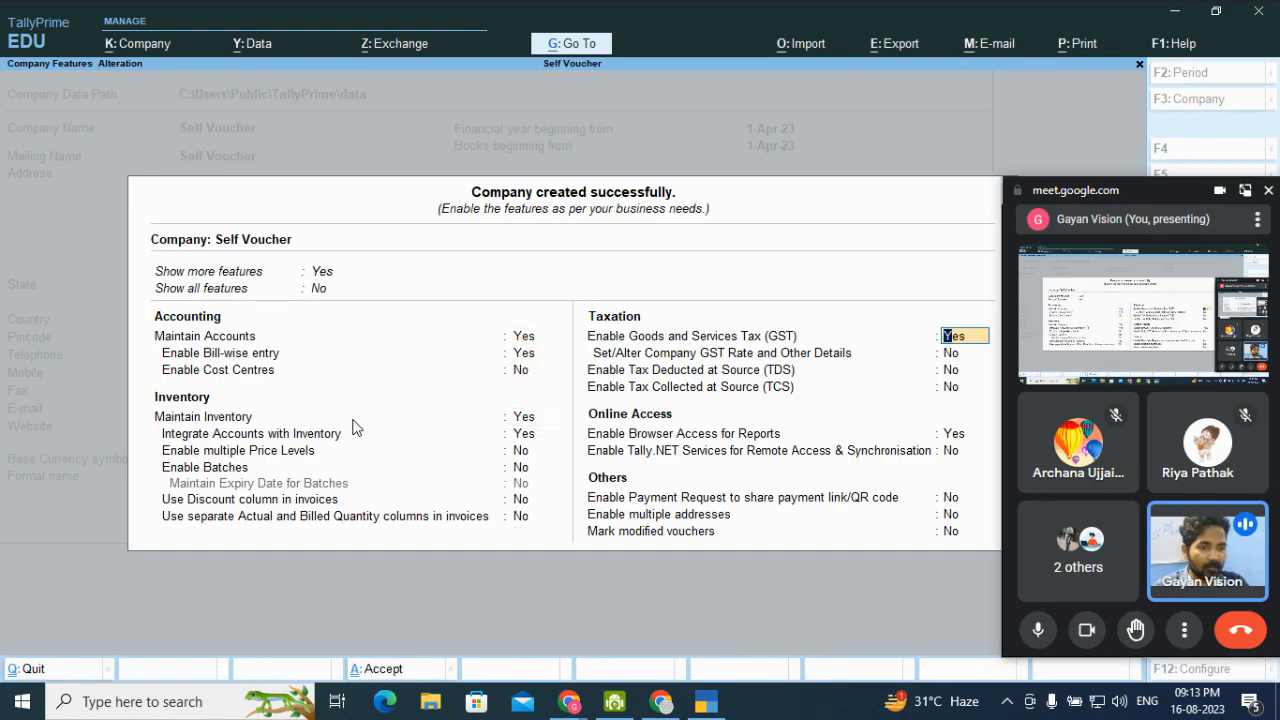
type("o")
key("Return")
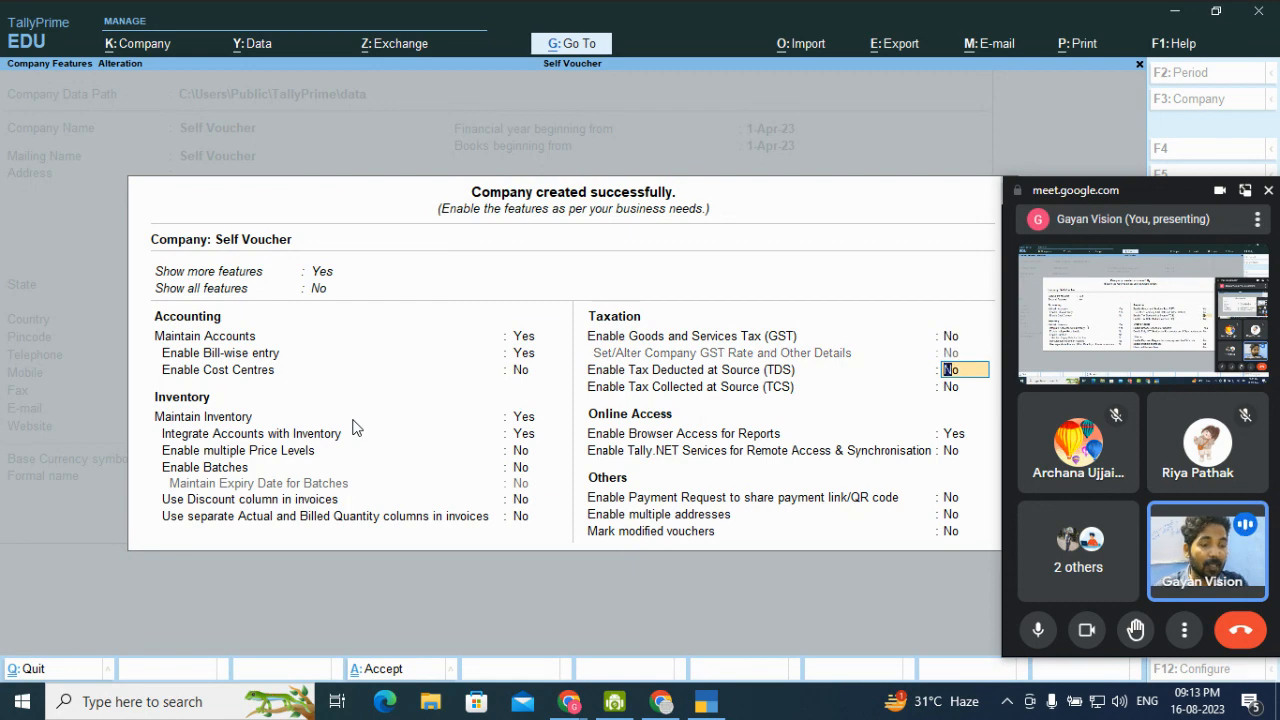
Set Enable Goods and Services Tax (GST) to Yes and accept the default GST registration details and company features
key("Up")
key("Up")
key("Return")
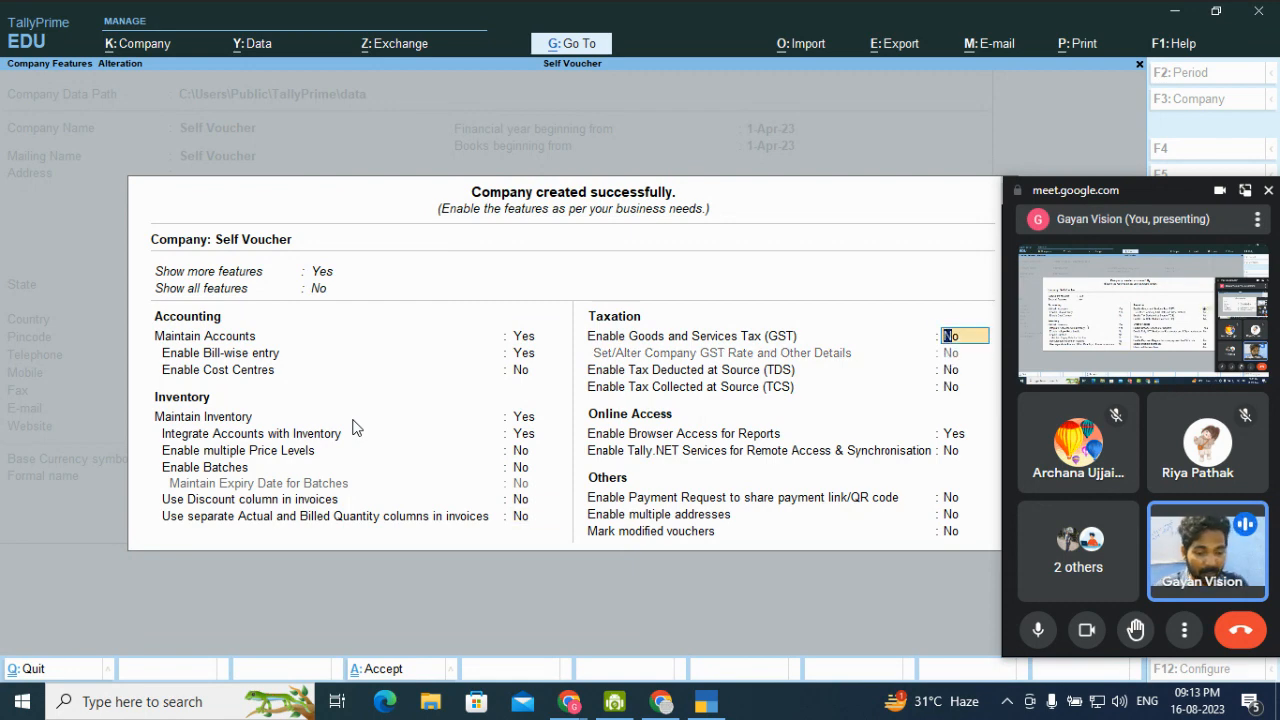
type("yes")
key("Return")
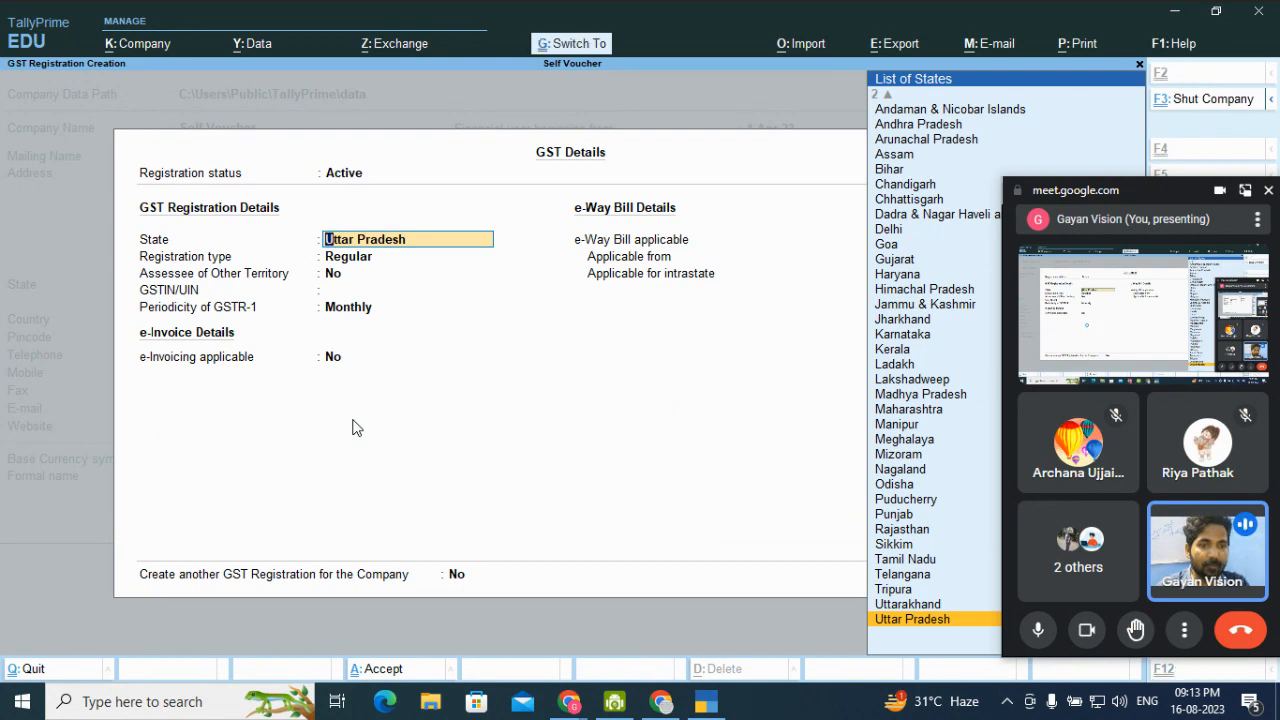
key("ctrl+a")
key("ctrl+a")
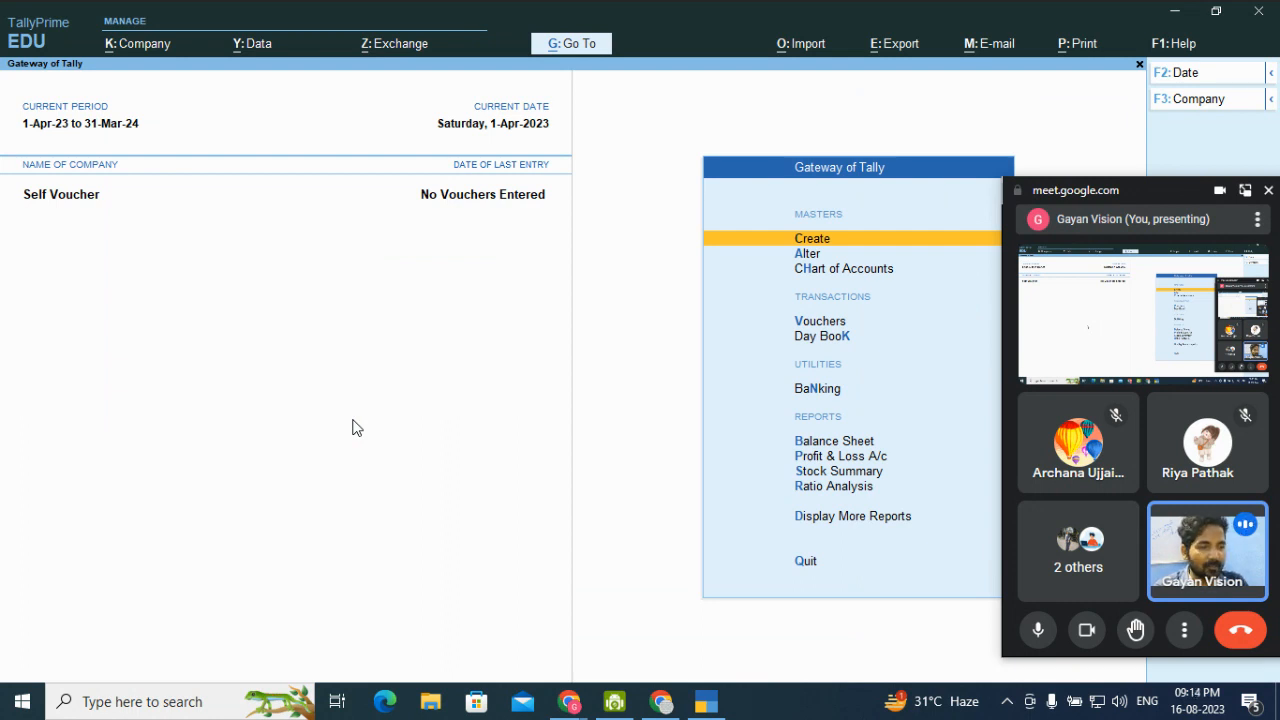
key("Down")
key("Down")
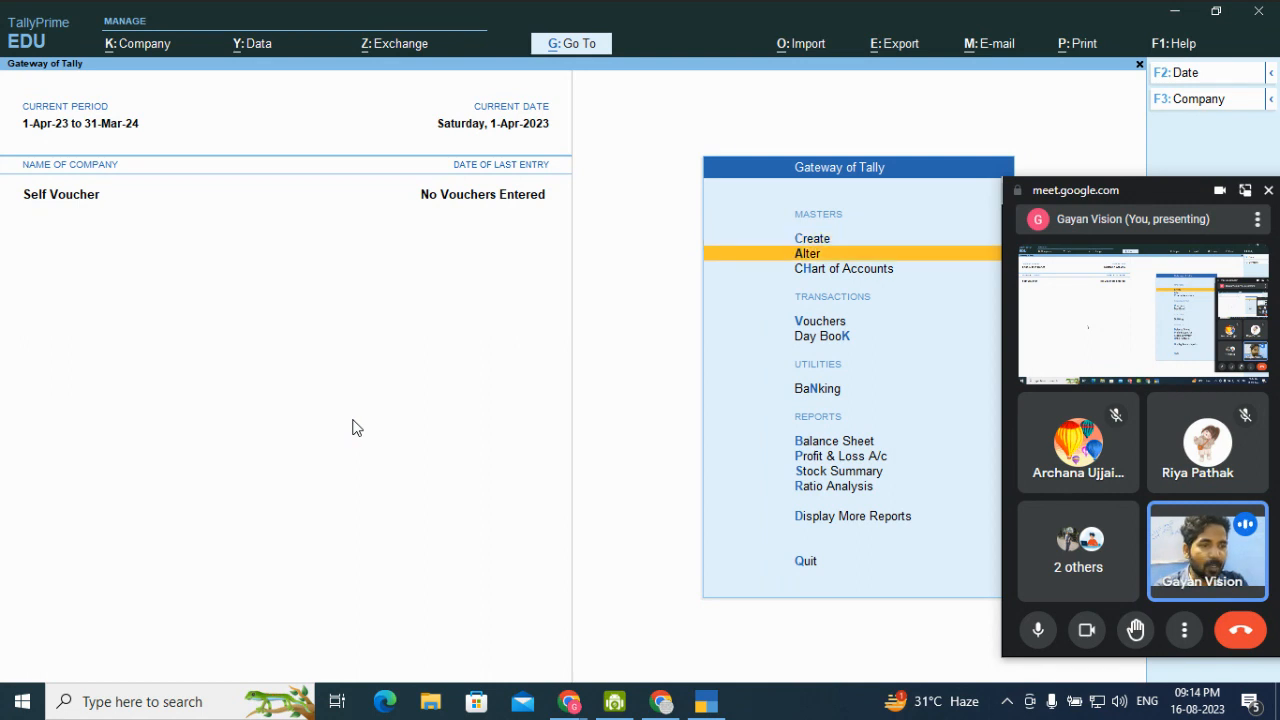
key("Up")
key("Up")
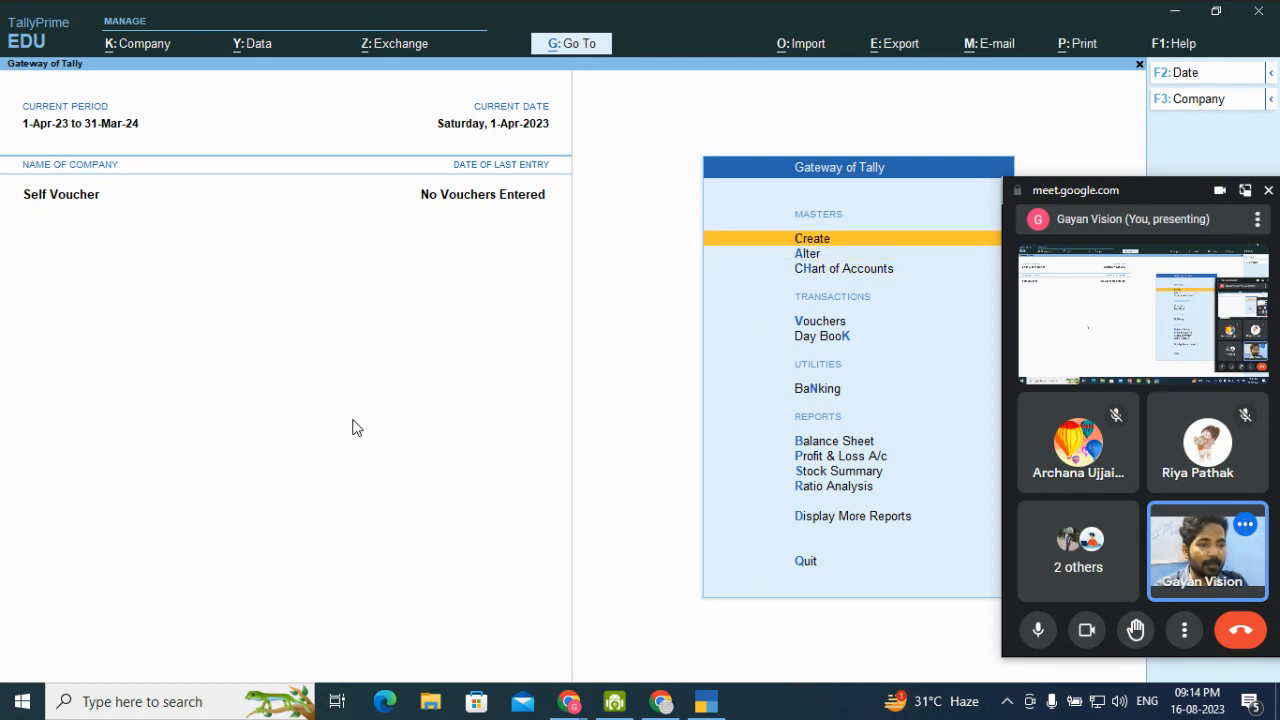
key("Down")
key("Down")
key("Down")
key("Down")
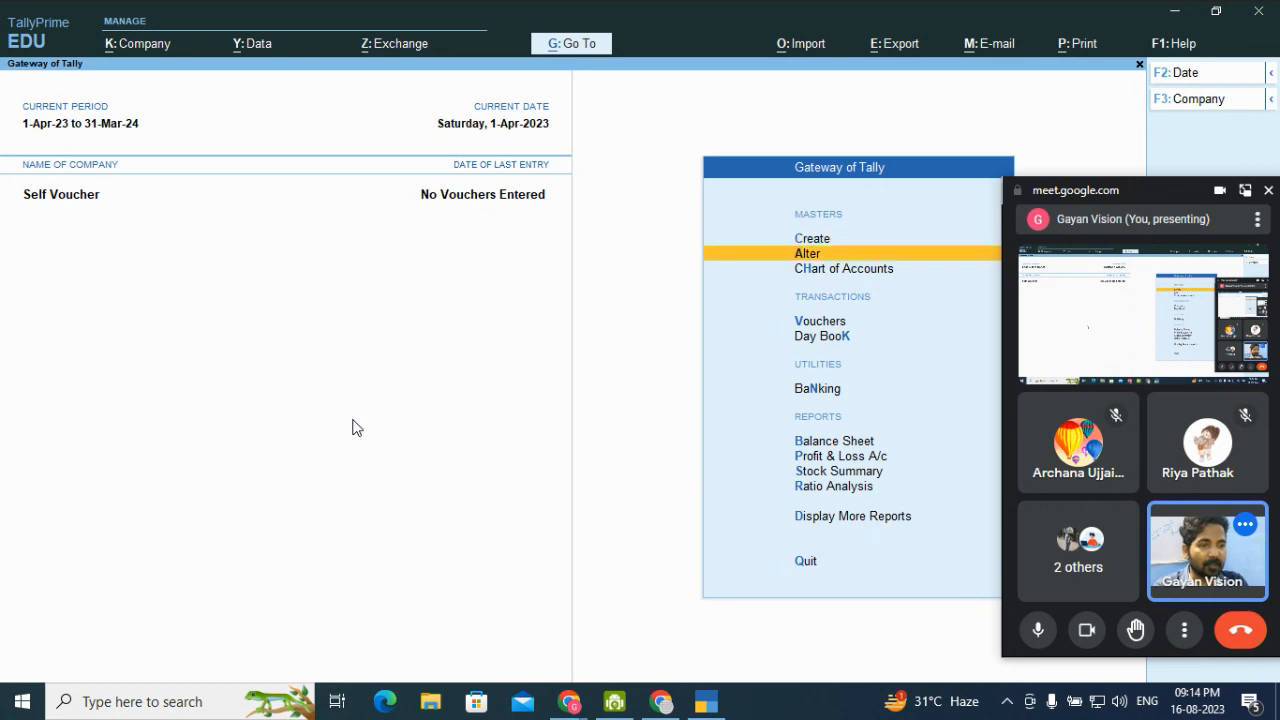
Start creating a stock item master named Mouse with no alias, under the Primary group
key("Up")
key("Up")
key("Up")
key("Up")
key("Return")
key("Down")
key("Down")
key("Down")
key("Down")
key("Down")
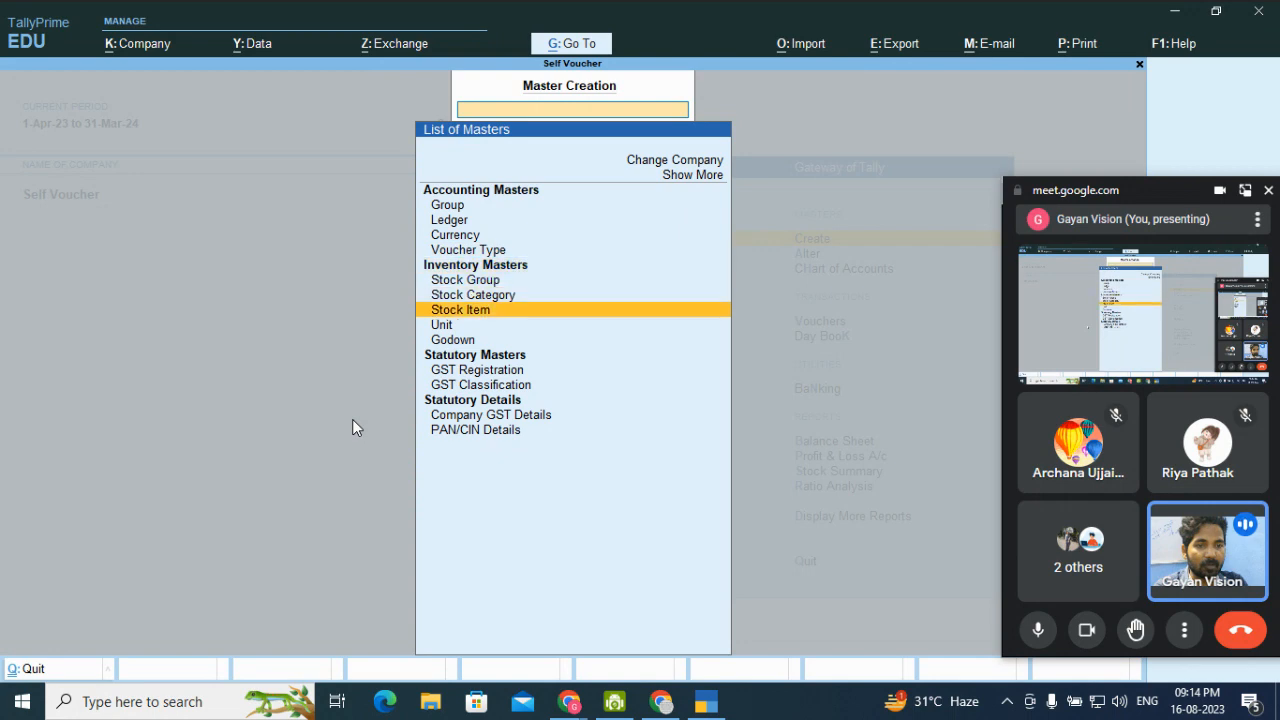
key("Return")
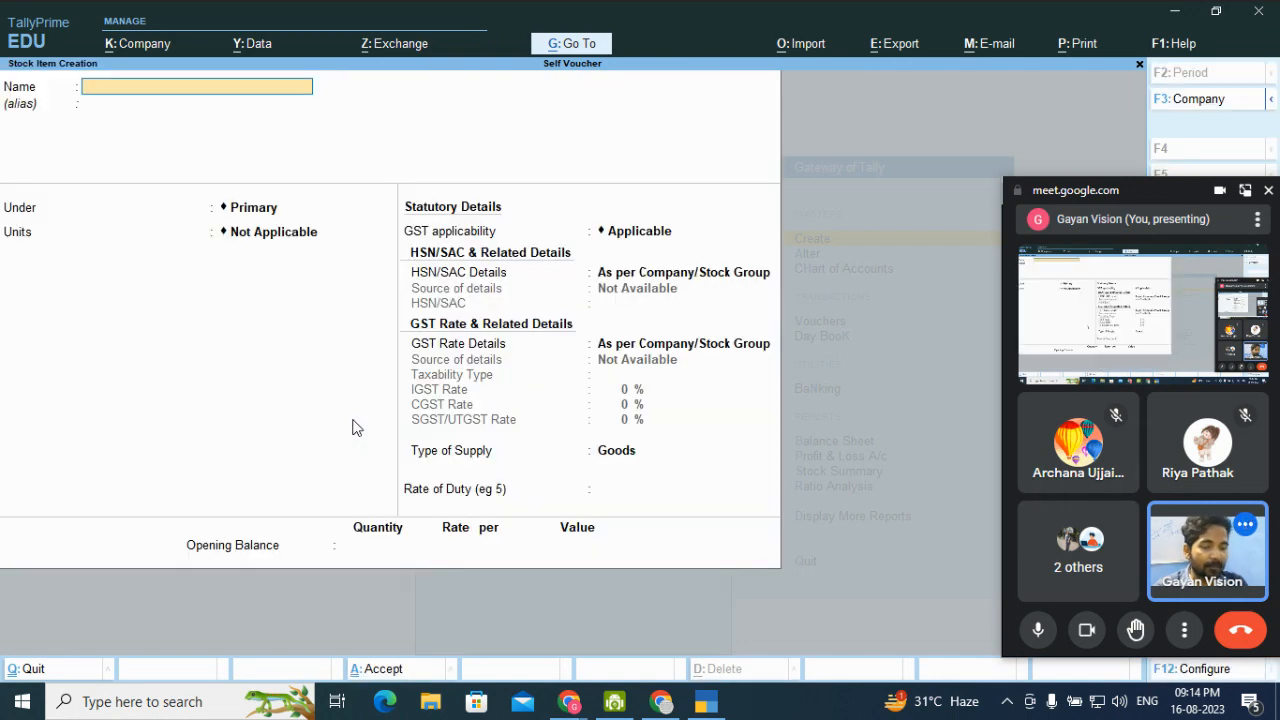
type("Mouse")
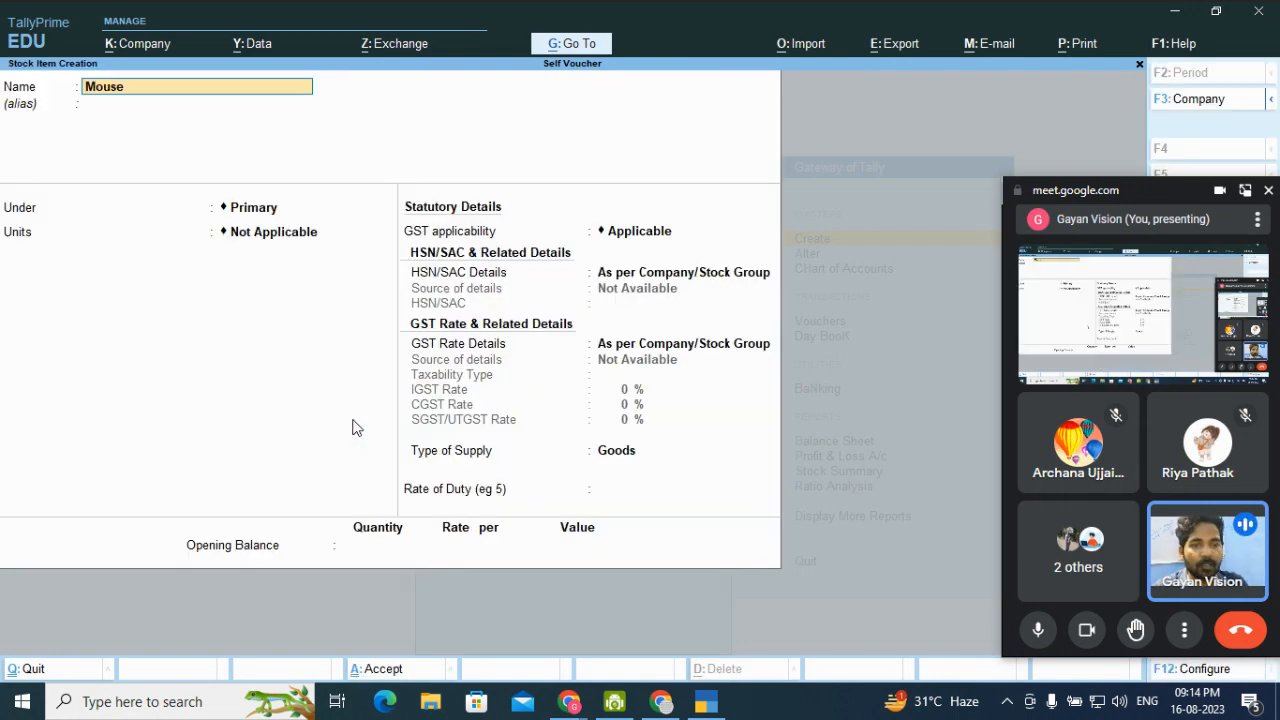
key("Return")
key("Return")
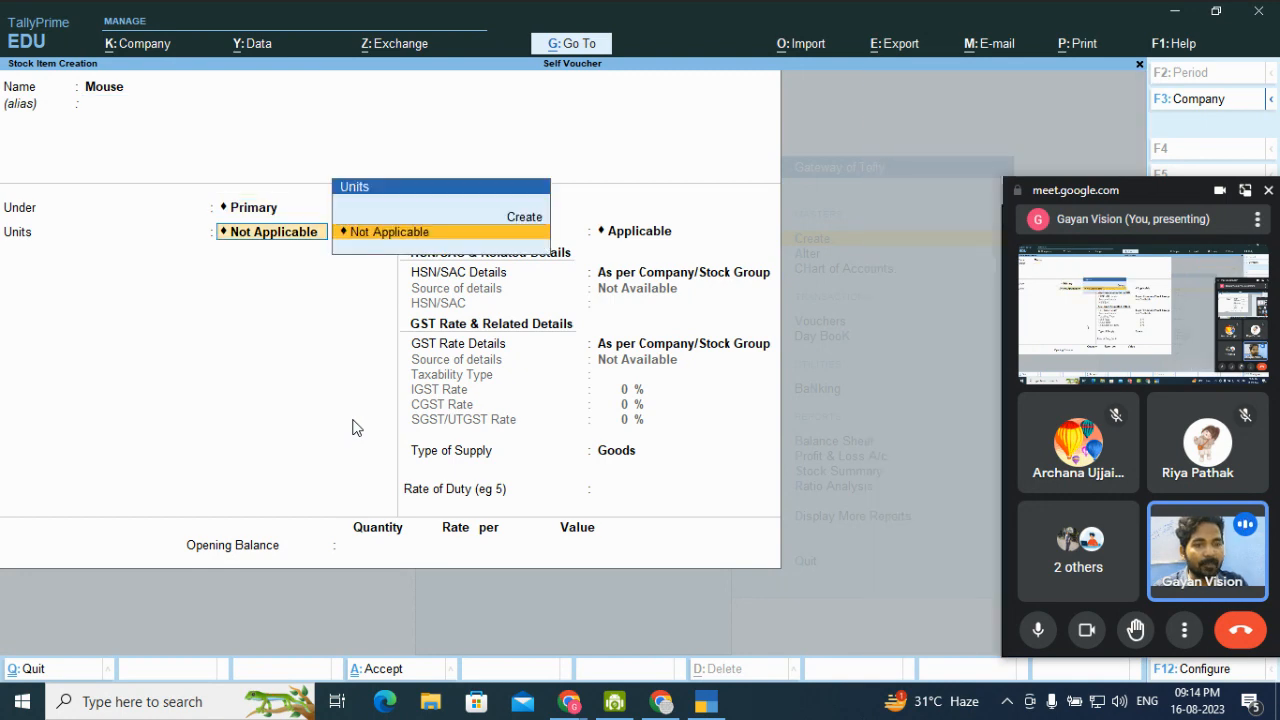
Create a simple unit for the Mouse with symbol PCS, no formal name, quantity code PCS-PIECES and 0 decimal places
key("Up")
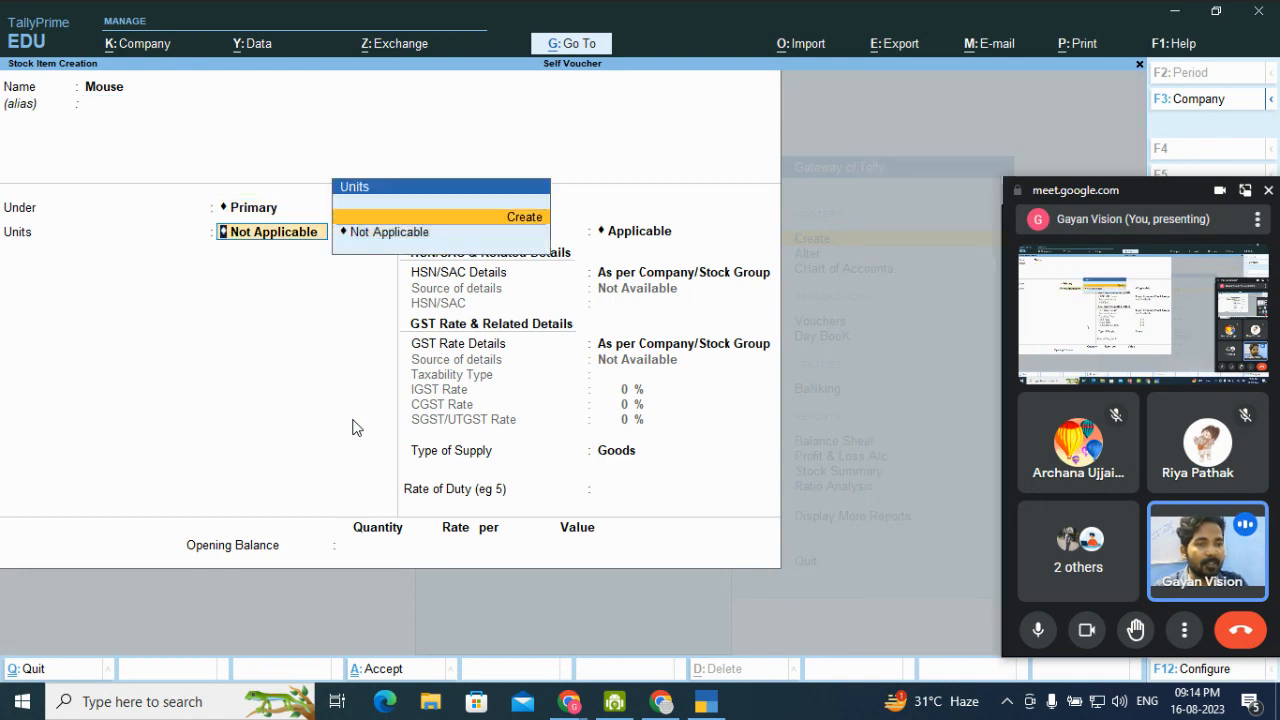
key("Return")
type("PCS")
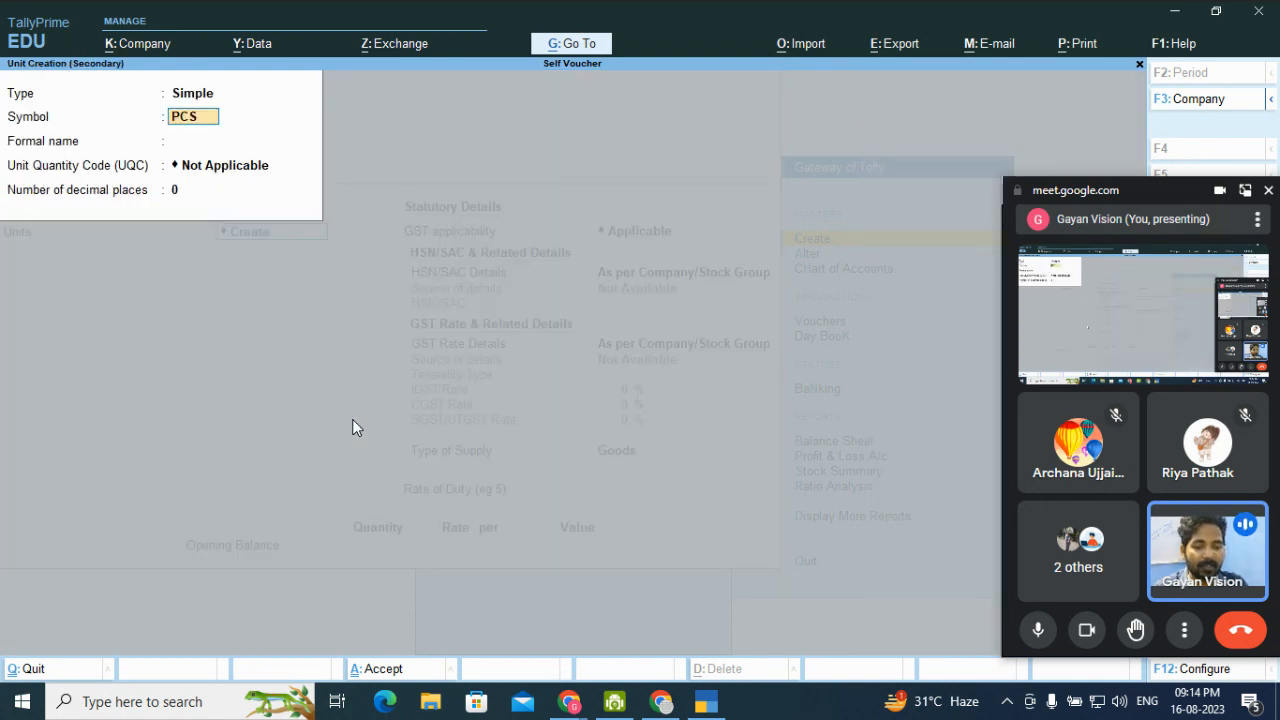
key("Return")
key("Return")
key("BackSpace")
key("Return")
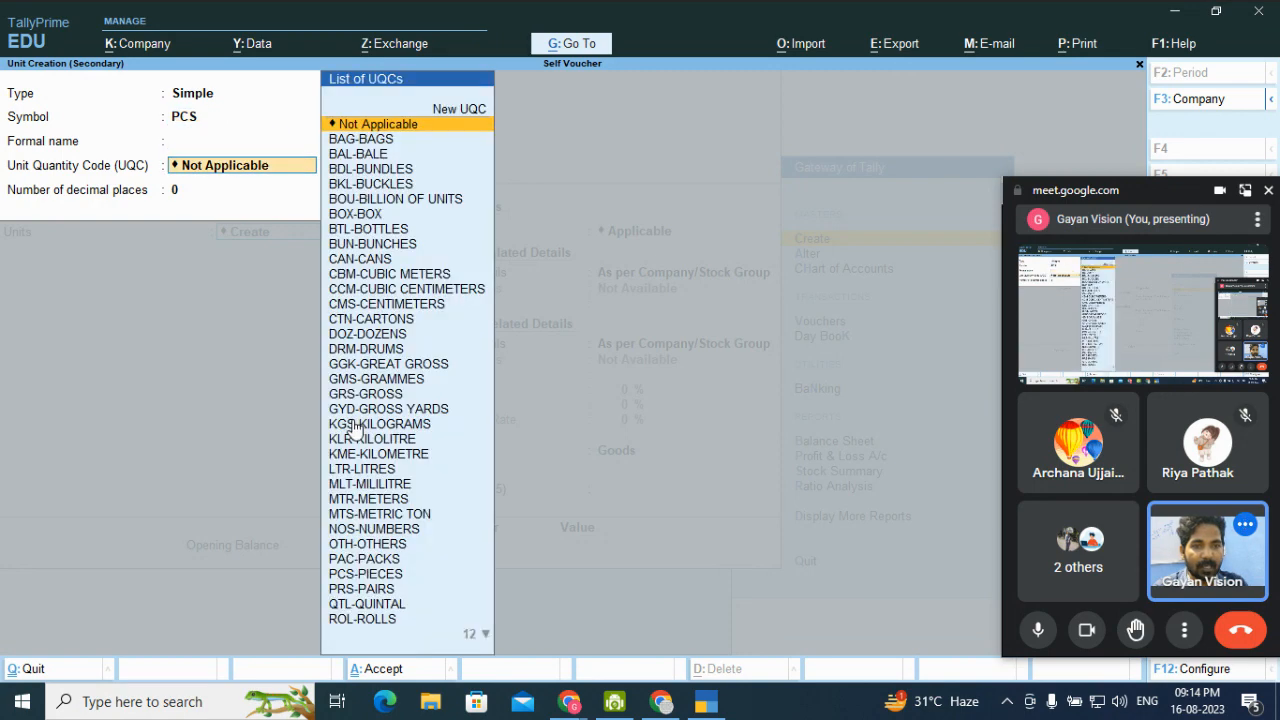
type("pcs")
key("Return")
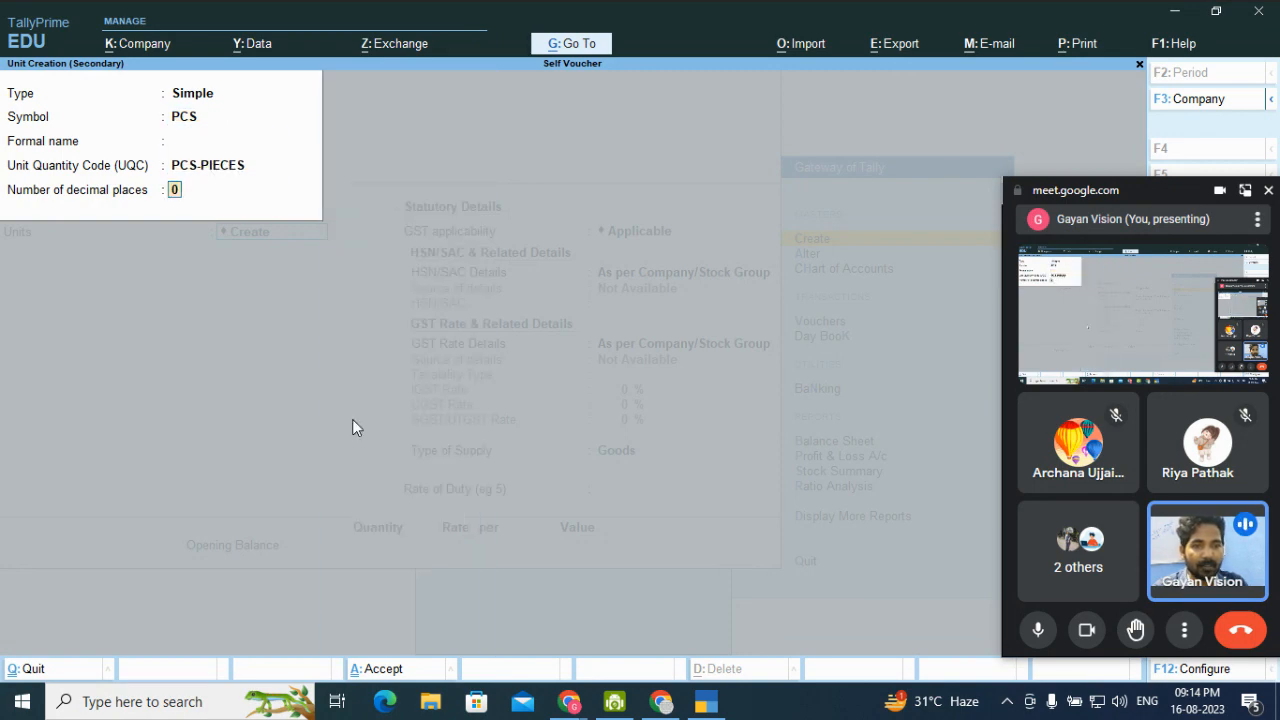
key("Return")
key("Return")
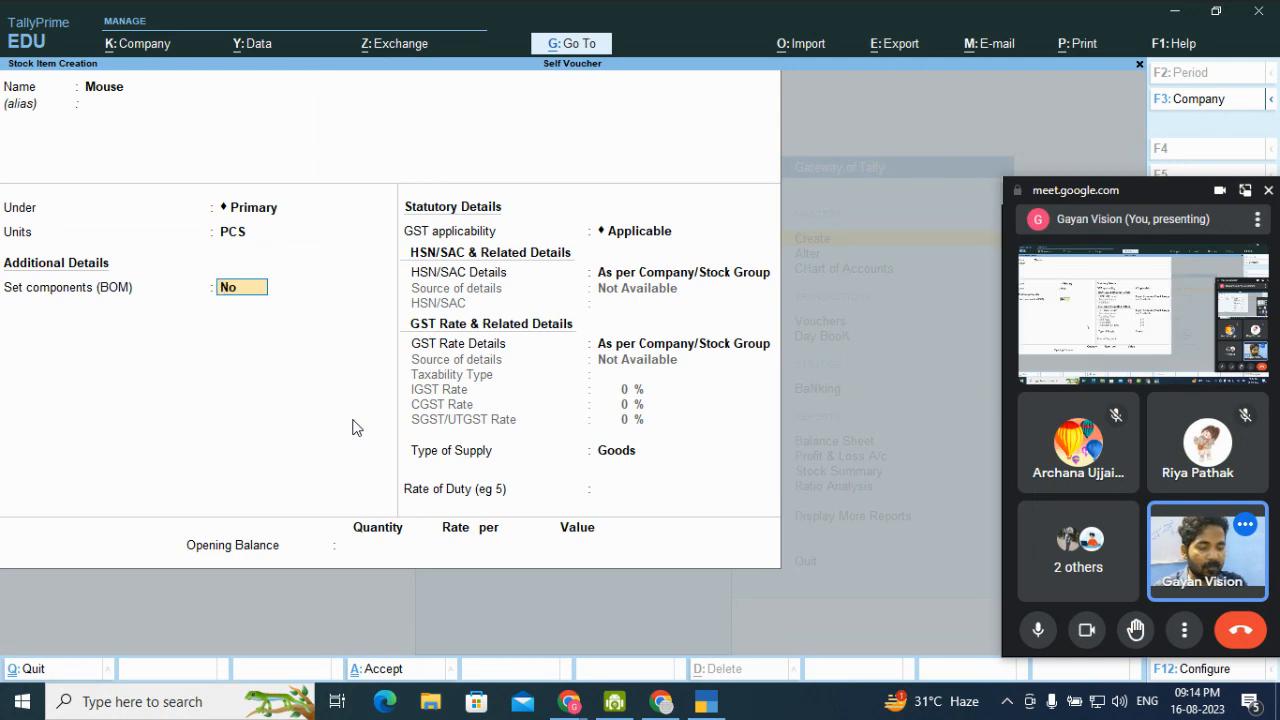
Keep the Mouse's component setting at No and accept its default HSN, GST rate, Goods supply and duty details
key("Return")
key("Return")
key("Return")
key("Return")
key("Return")
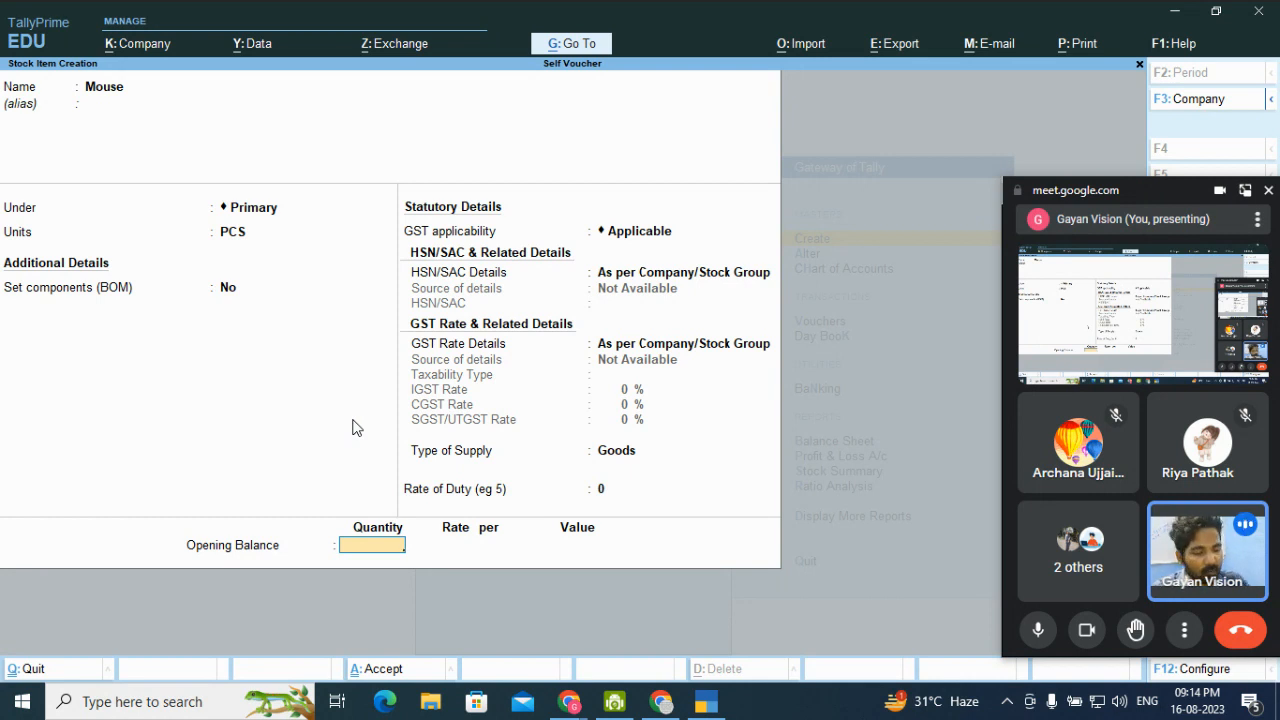
Set the Mouse's opening balance to 8 PCS at a rate of 450.00 per PCS and save the item
type("850")
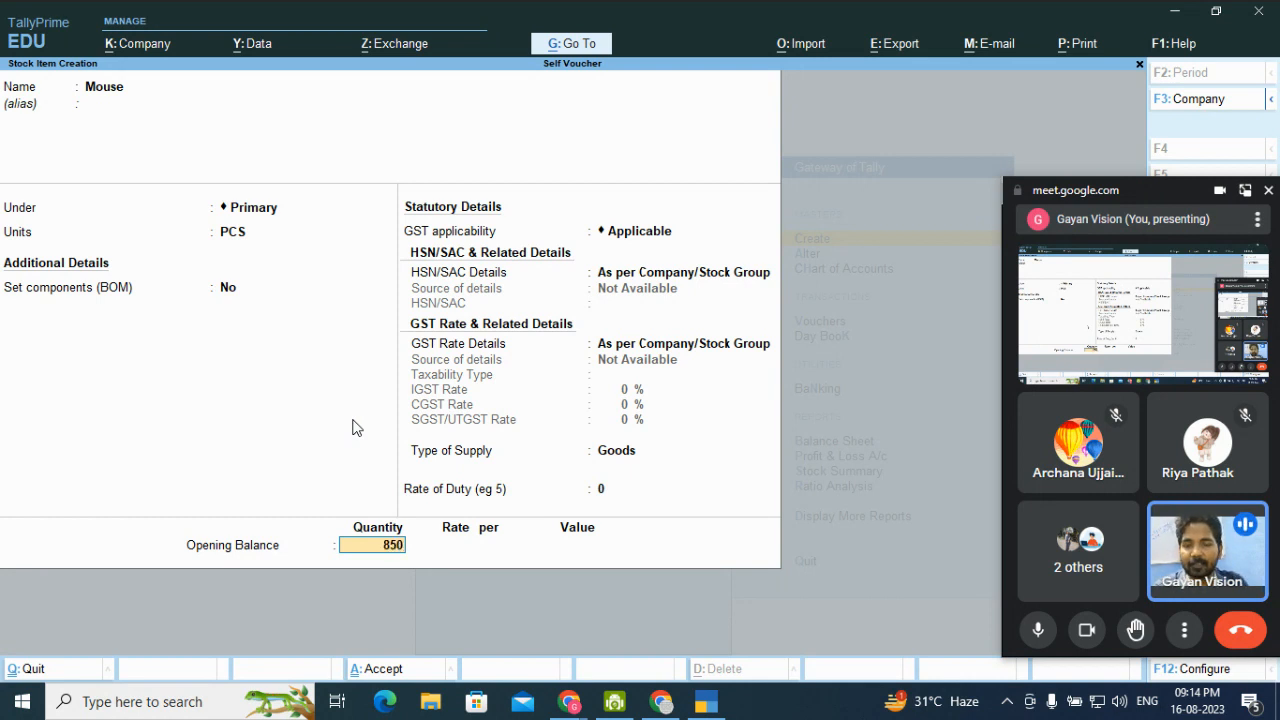
key("BackSpace")
key("BackSpace")
key("Return")
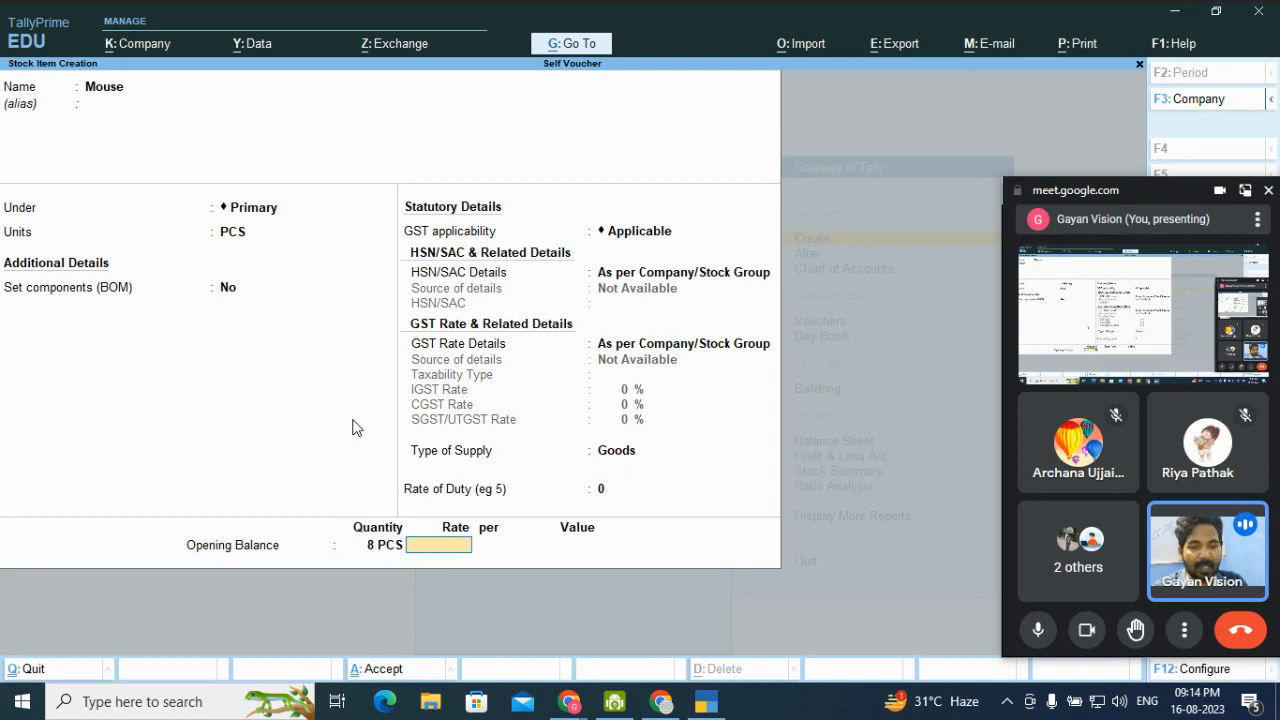
type("450")
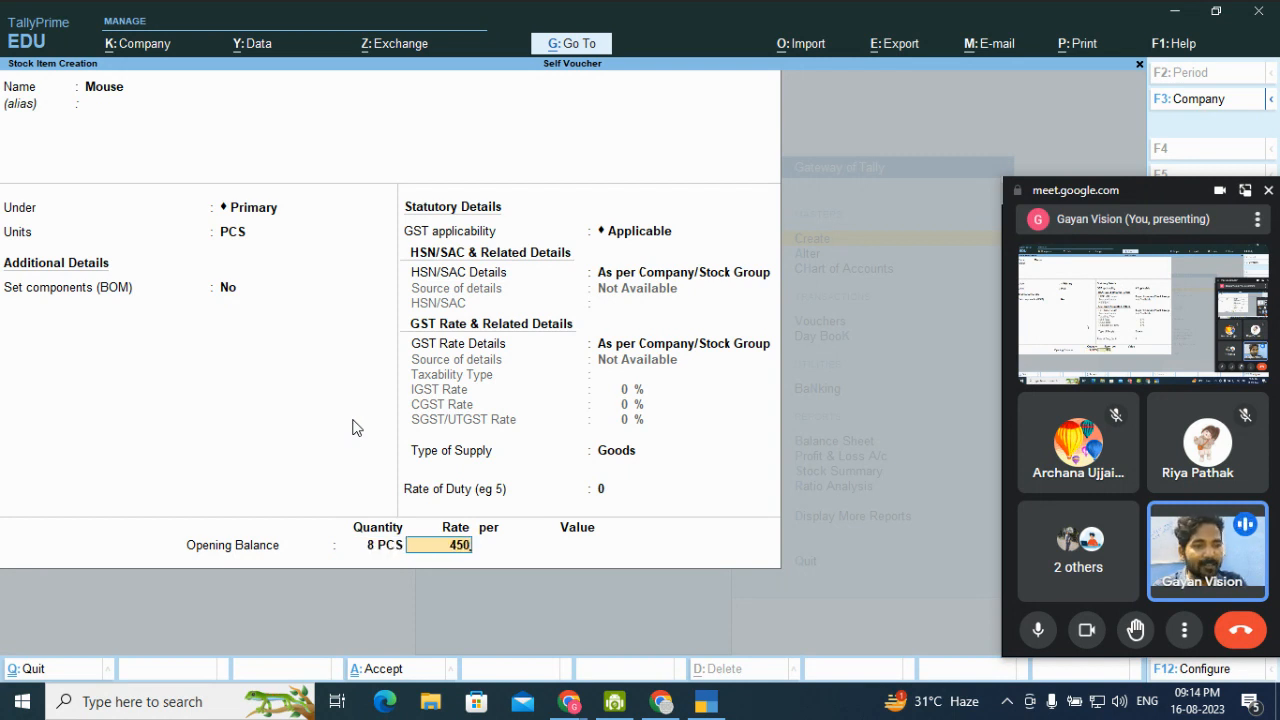
key("Return")
key("Return")
key("Return")
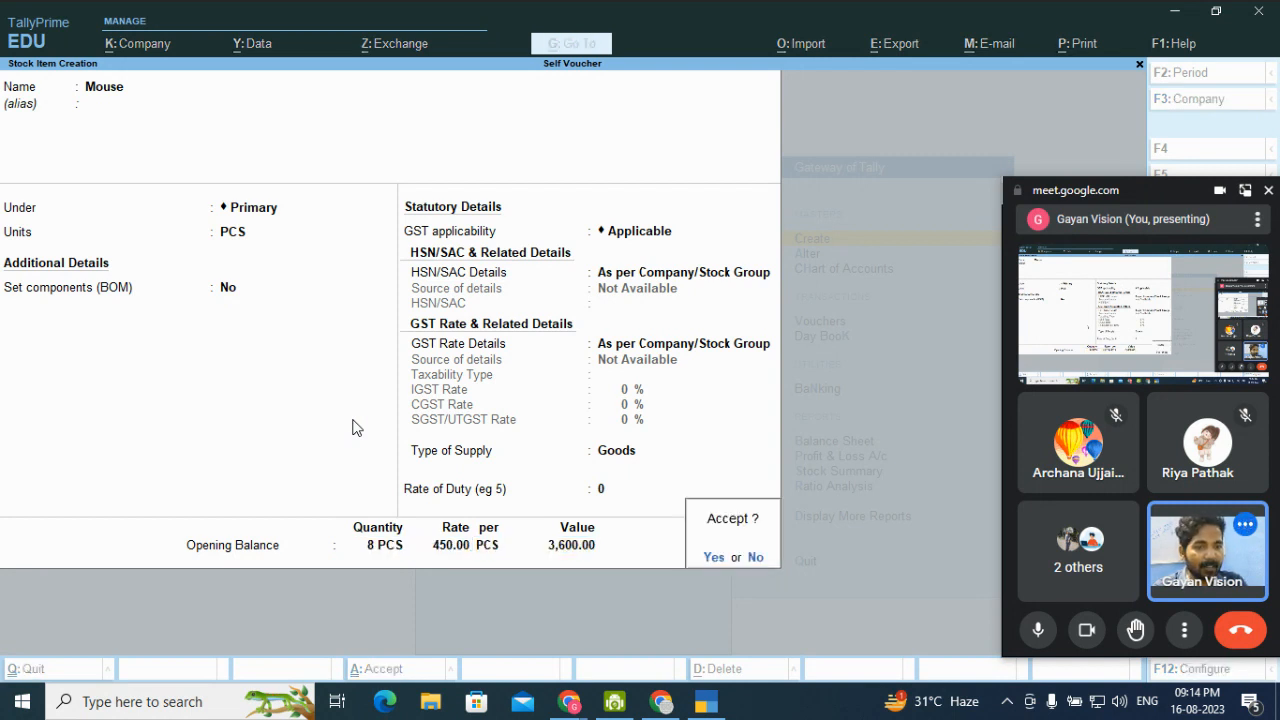
key("Return")
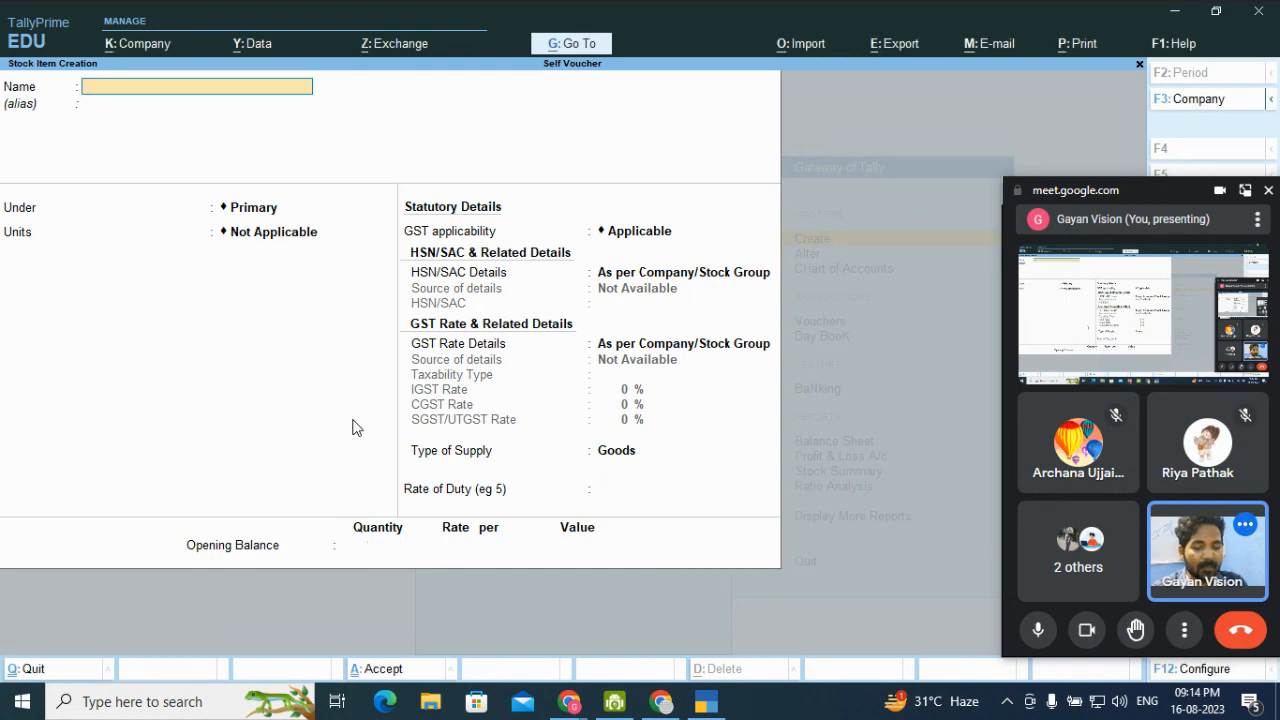
Start another stock item named Keyboard under the Primary group with PCS as its unit
type("Keyboard")
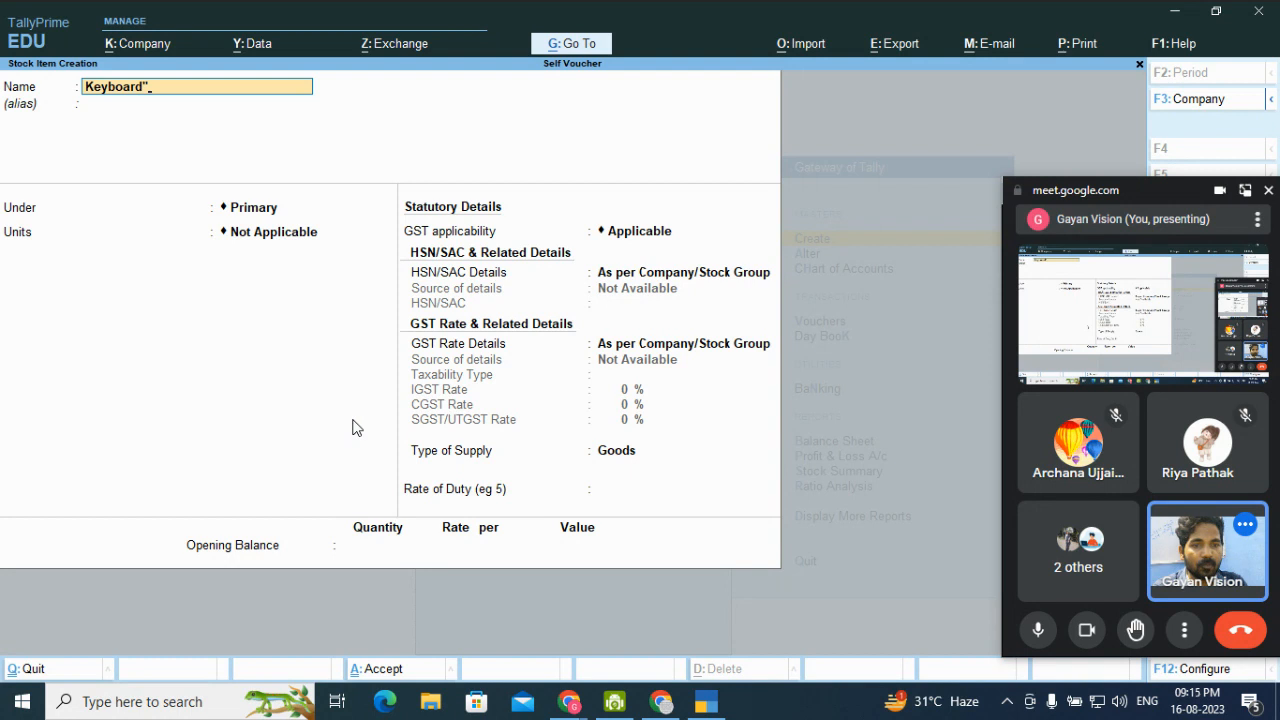
key("Return")
key("Return")
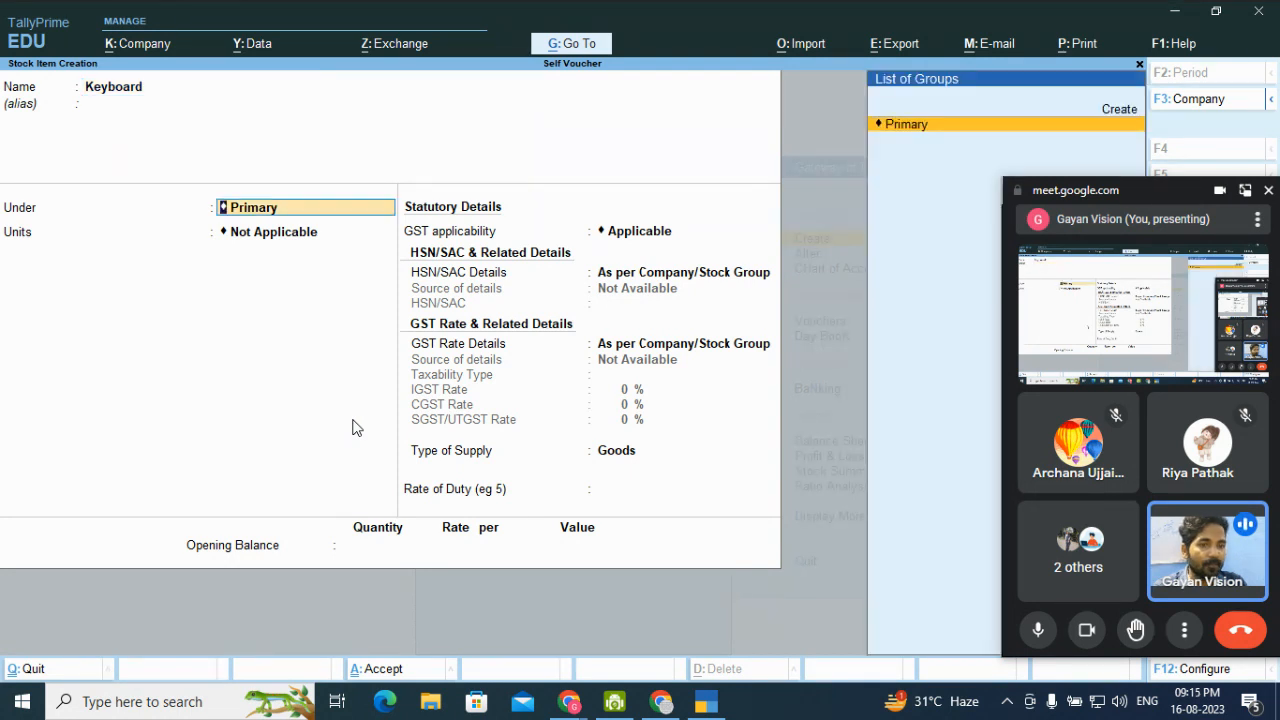
key("Return")
key("Down")
key("Return")
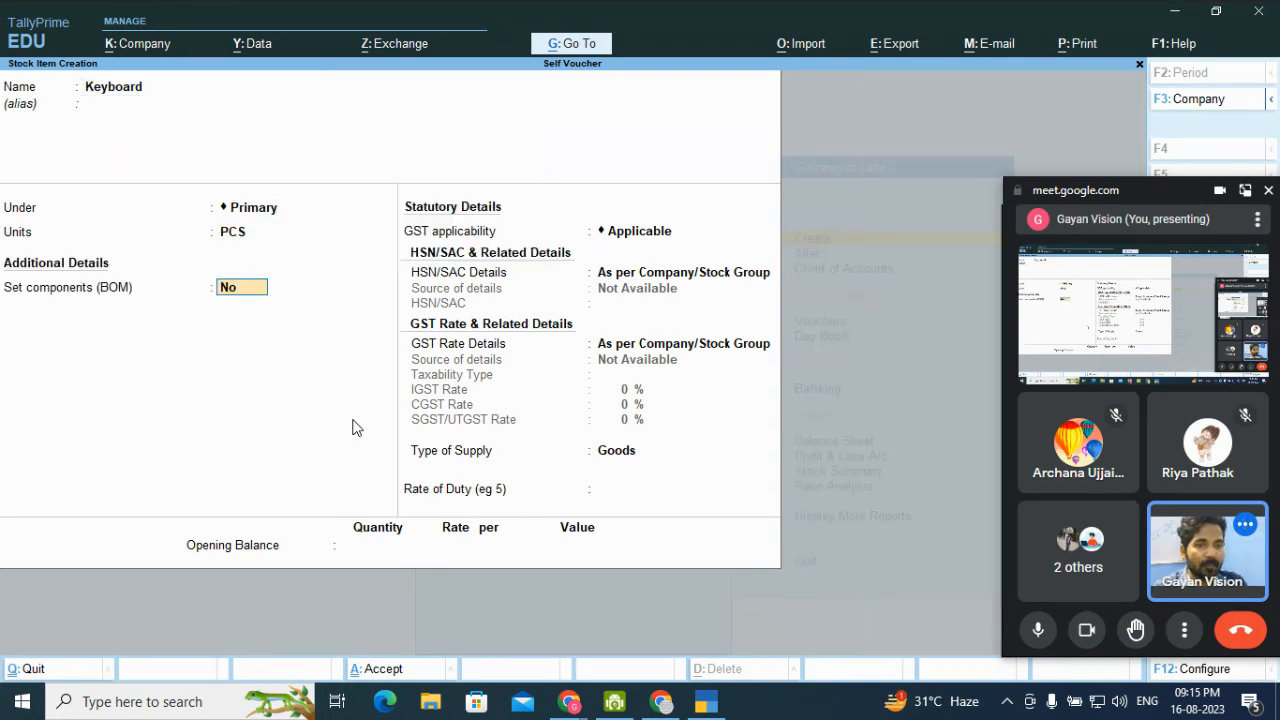
Leave the Keyboard's components at No and keep its default statutory details with Goods as the type of supply
key("Return")
key("Return")
key("Return")
key("Return")
key("Return")
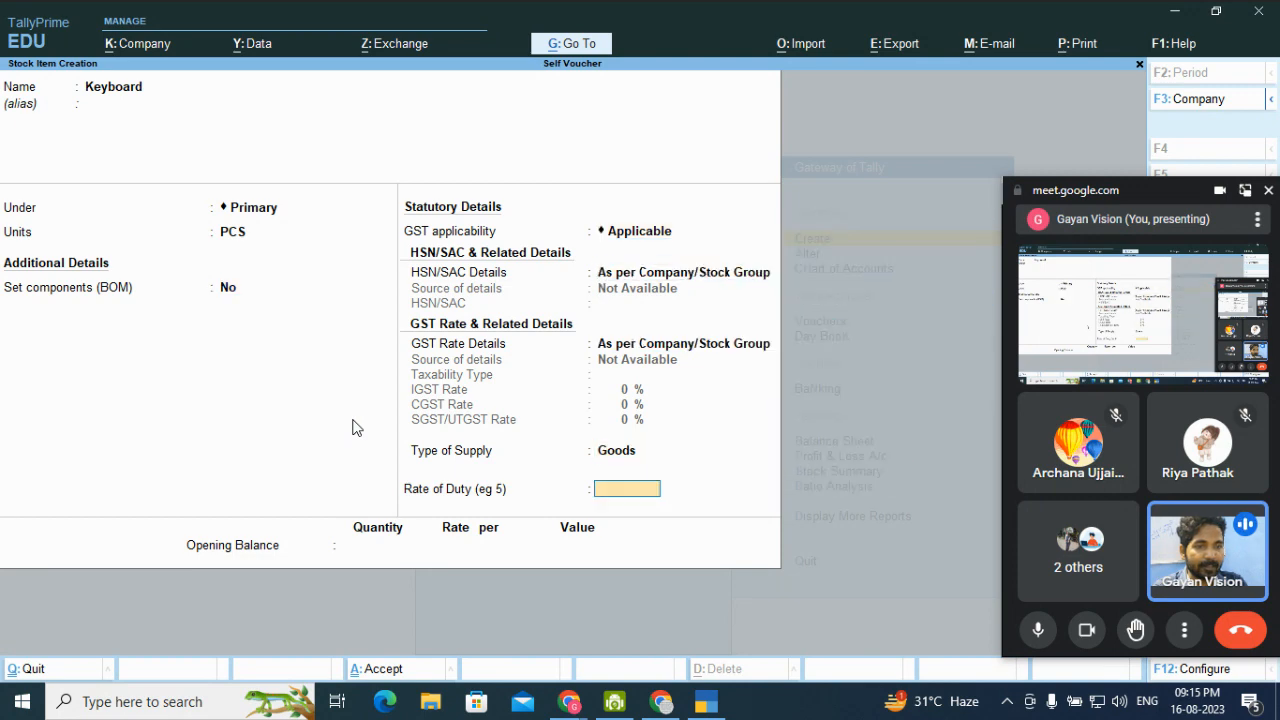
key("Return")
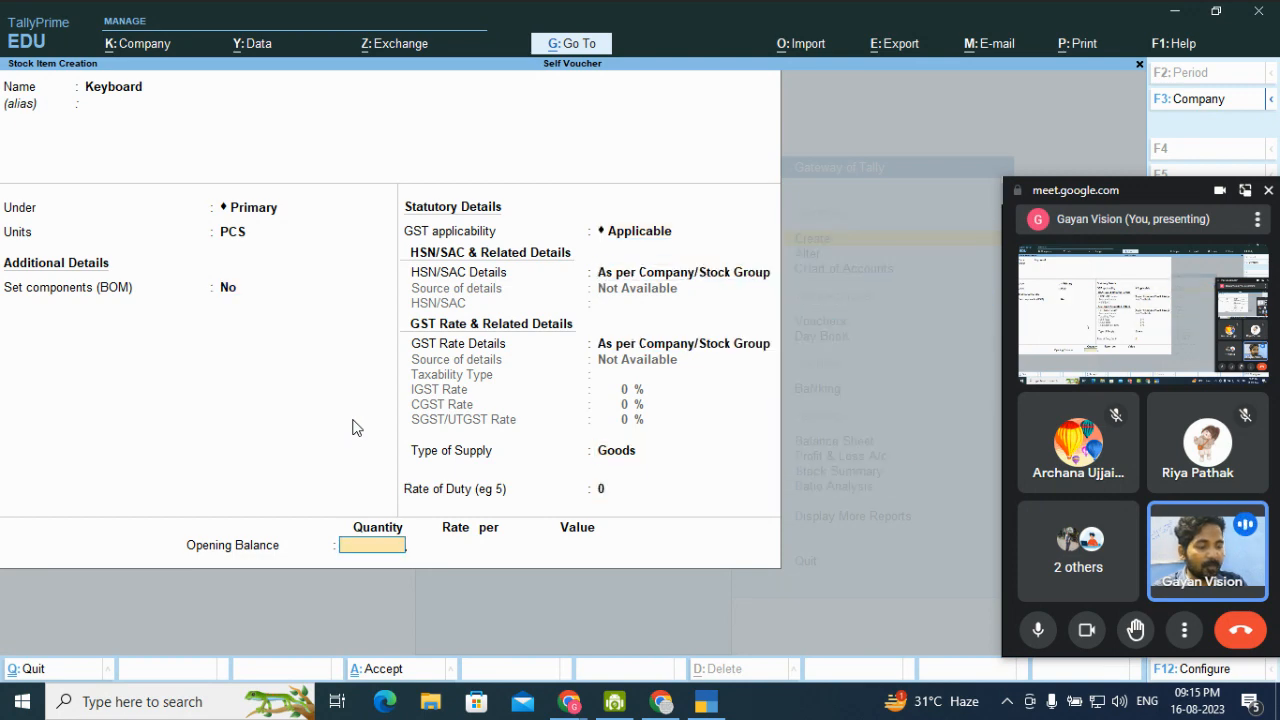
Enter the Keyboard's opening balance as 6 PCS at a rate of 980.00 per PCS
type("6")
key("Return")
type("98")
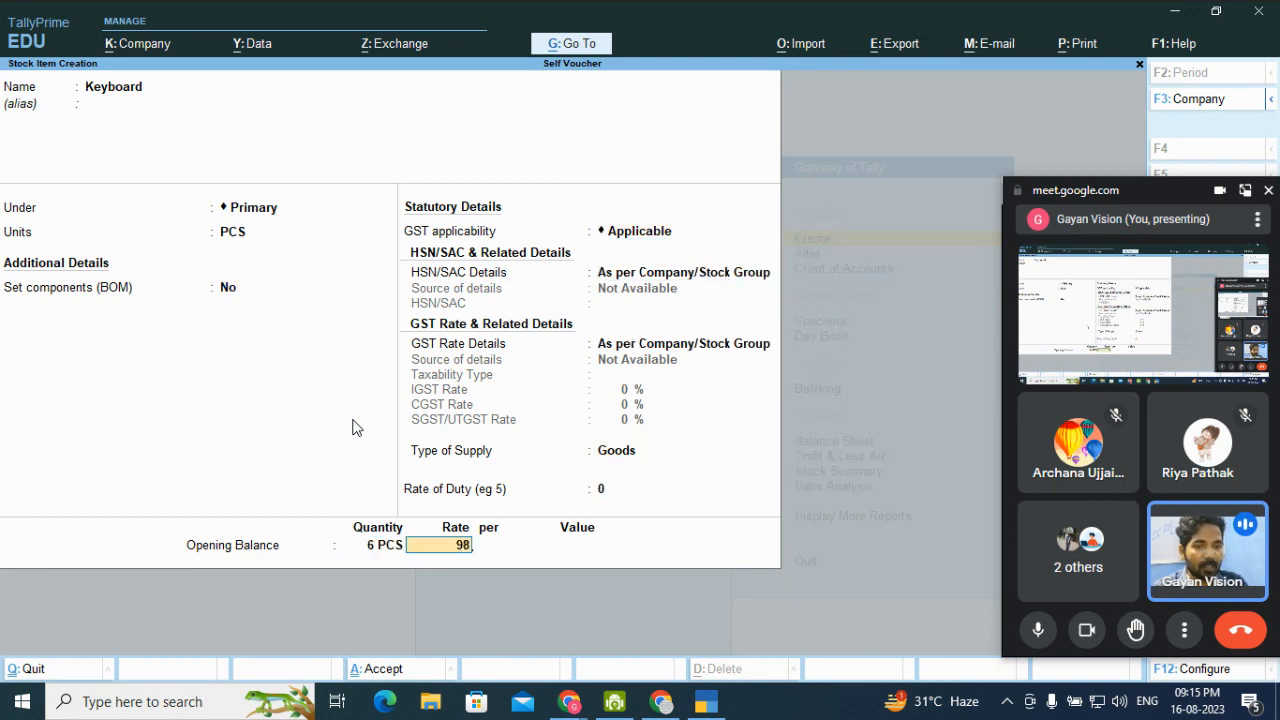
type("0")
key("Return")
key("Return")
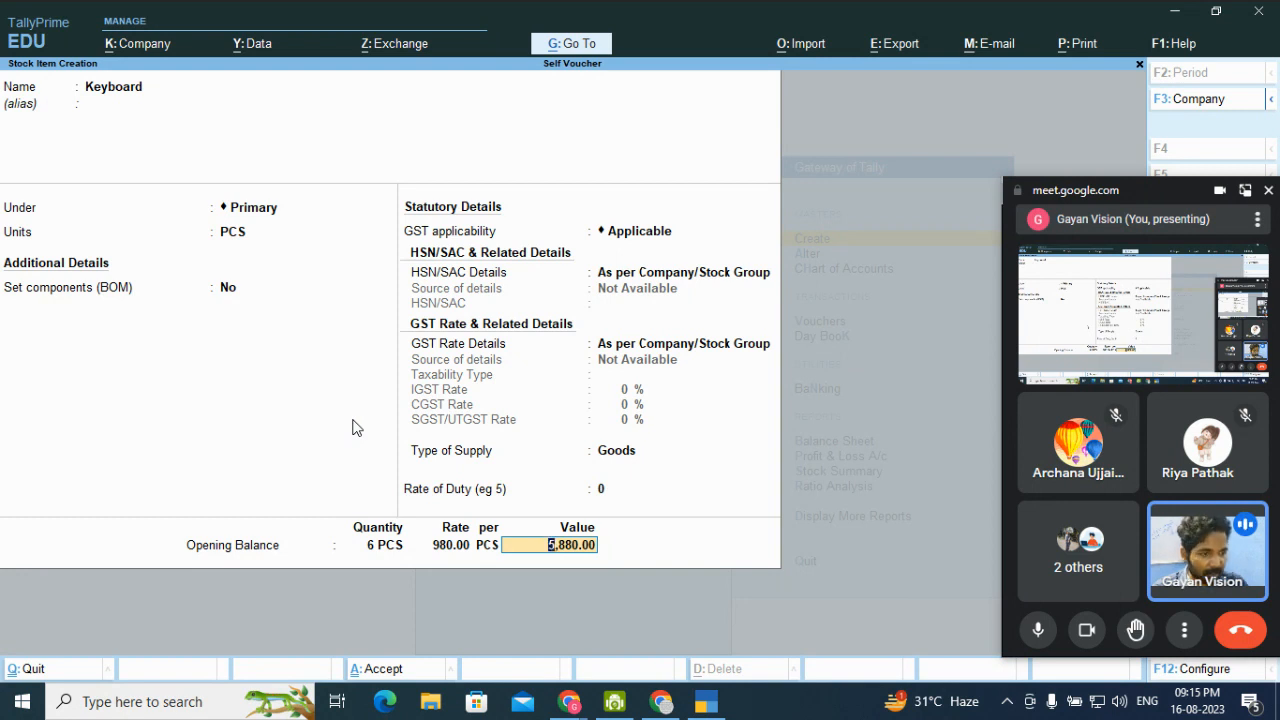
key("Return")
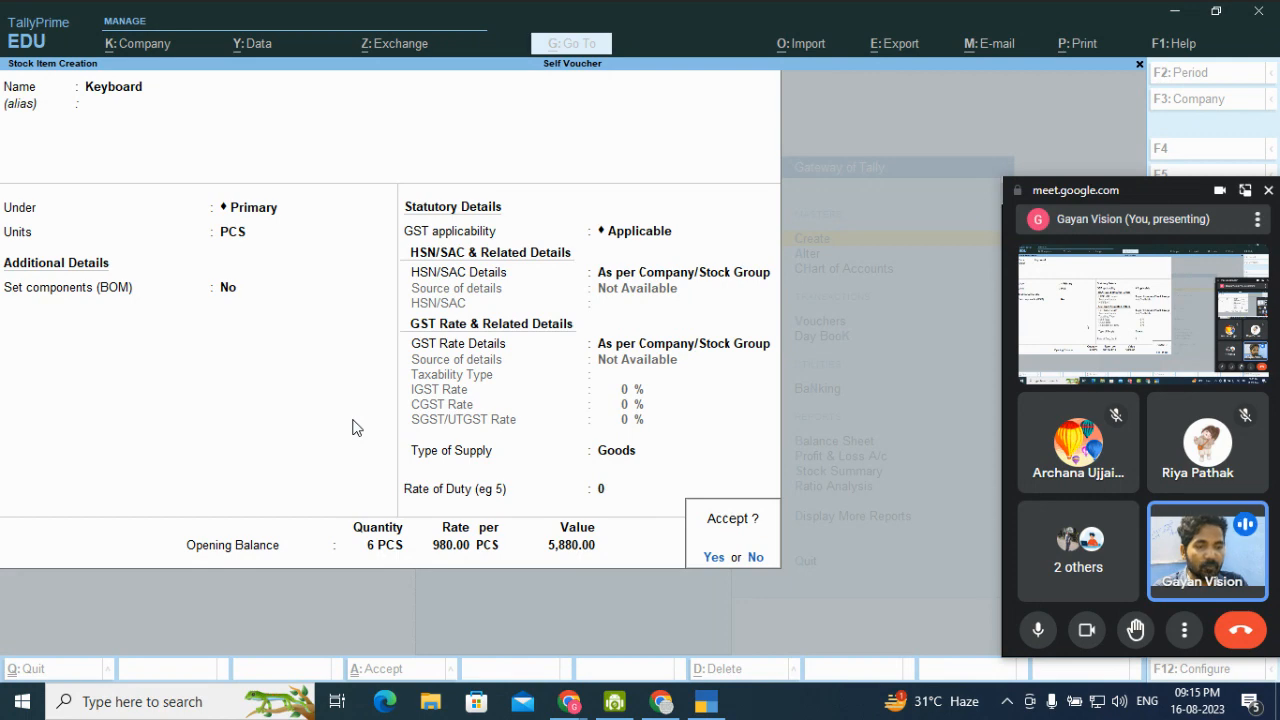
Decline saving the Keyboard and set its GST Rate Details to Specify Details Here with taxability type Taxable
key("n")
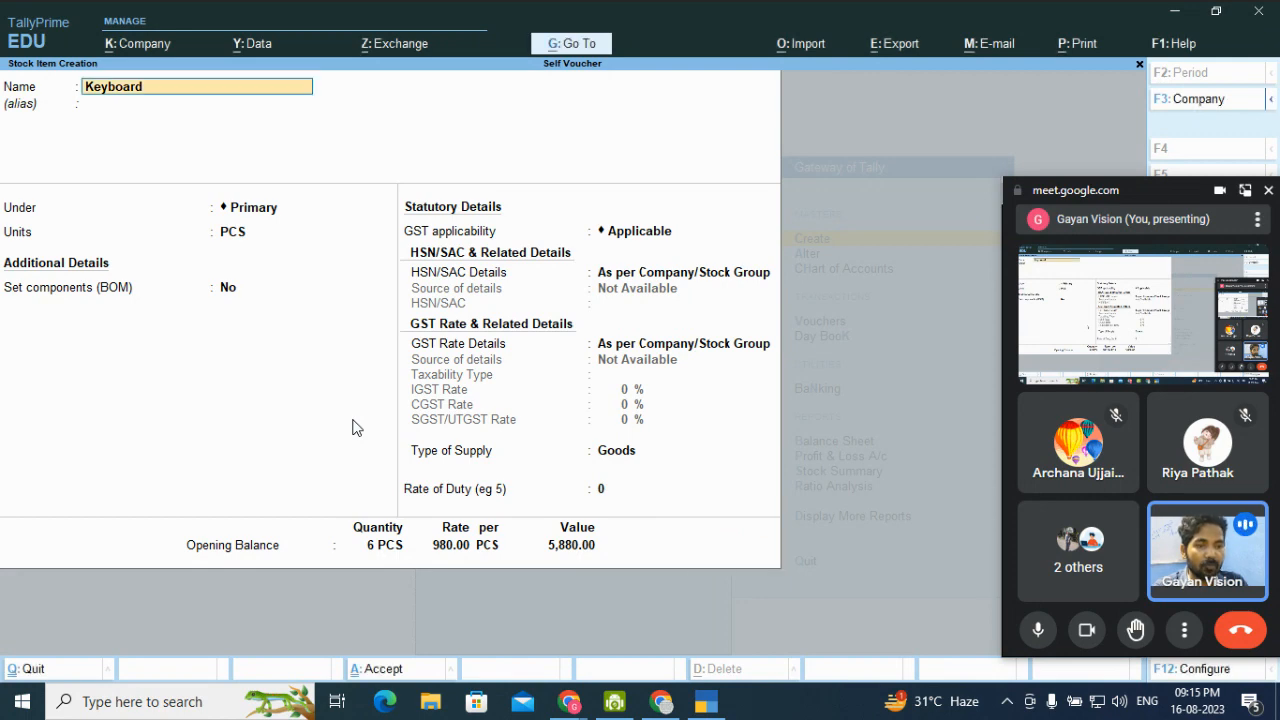
key("Return")
key("Return")
key("Return")
key("Return")
key("Return")
key("Return")
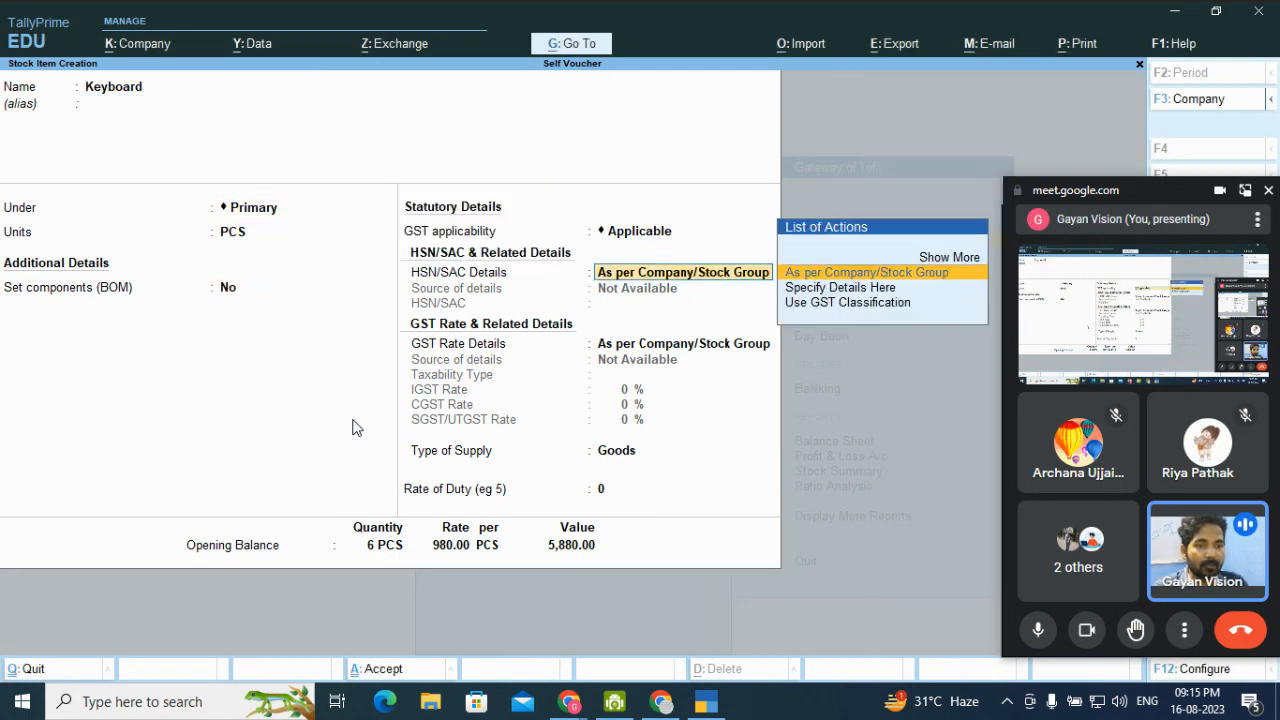
key("Return")
key("Down")
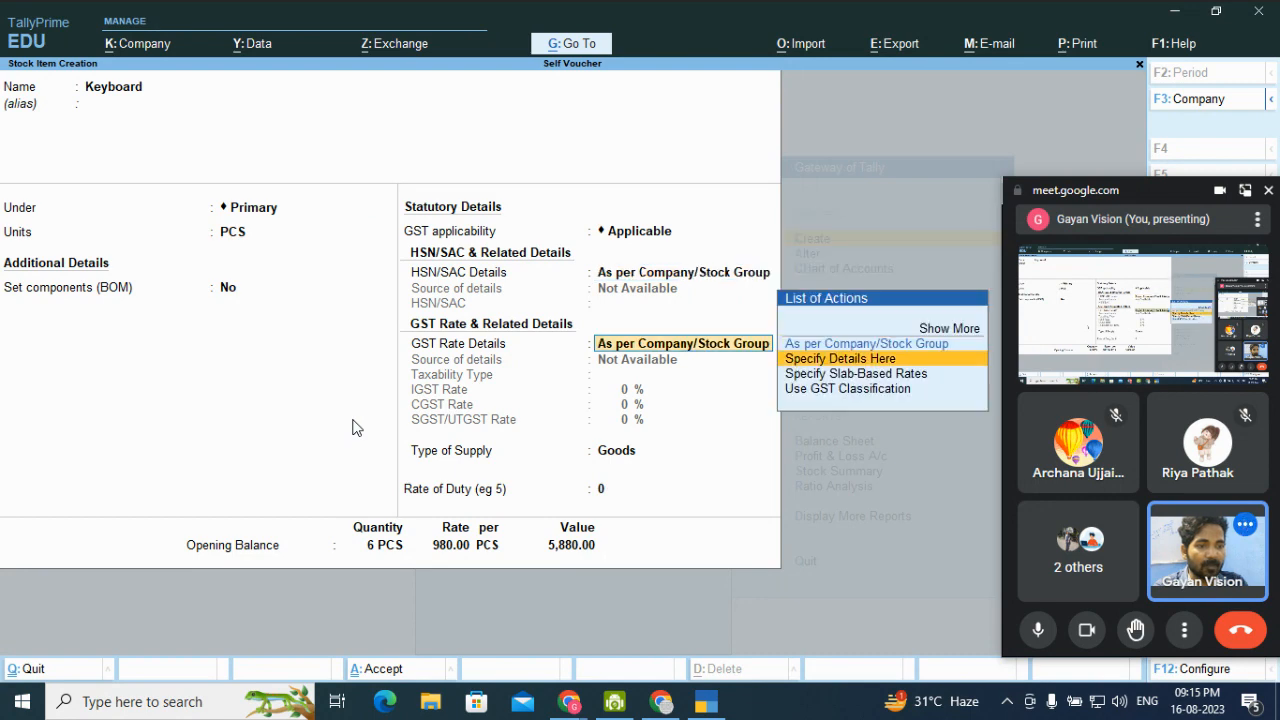
key("Return")
key("Return")
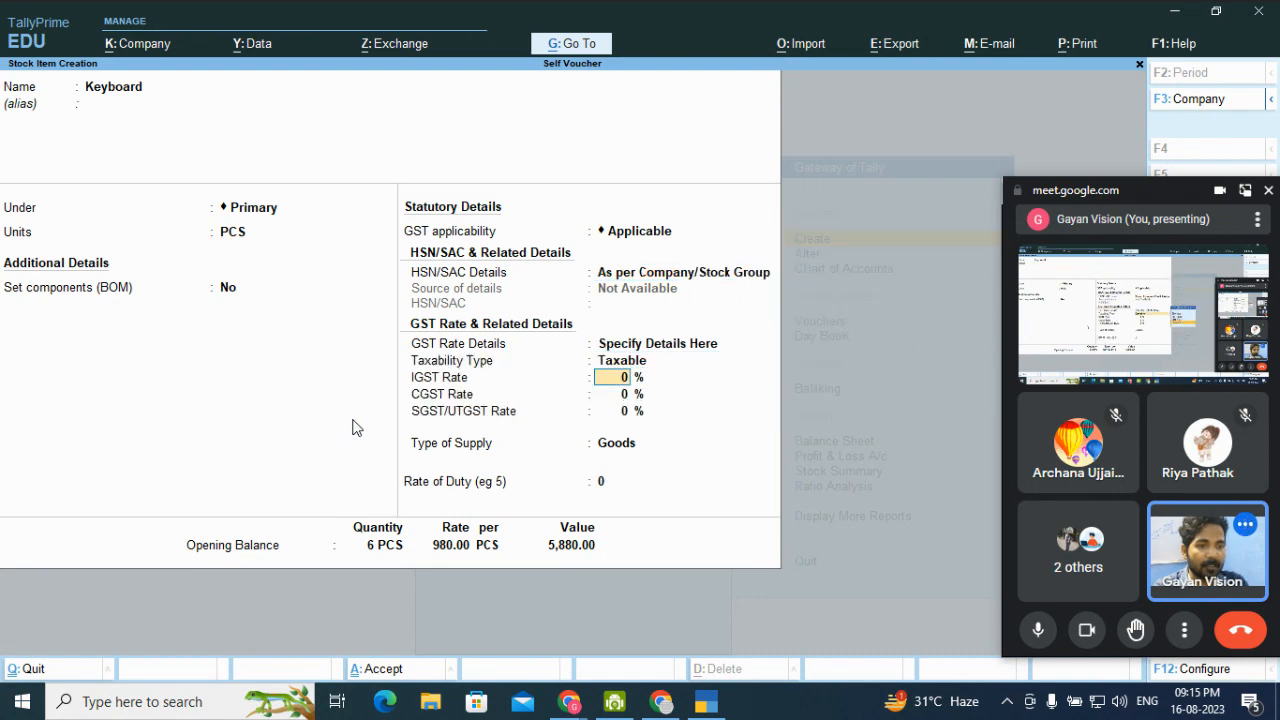
Set the Keyboard's IGST rate to 12%, save the item, and leave stock item creation
type("12")
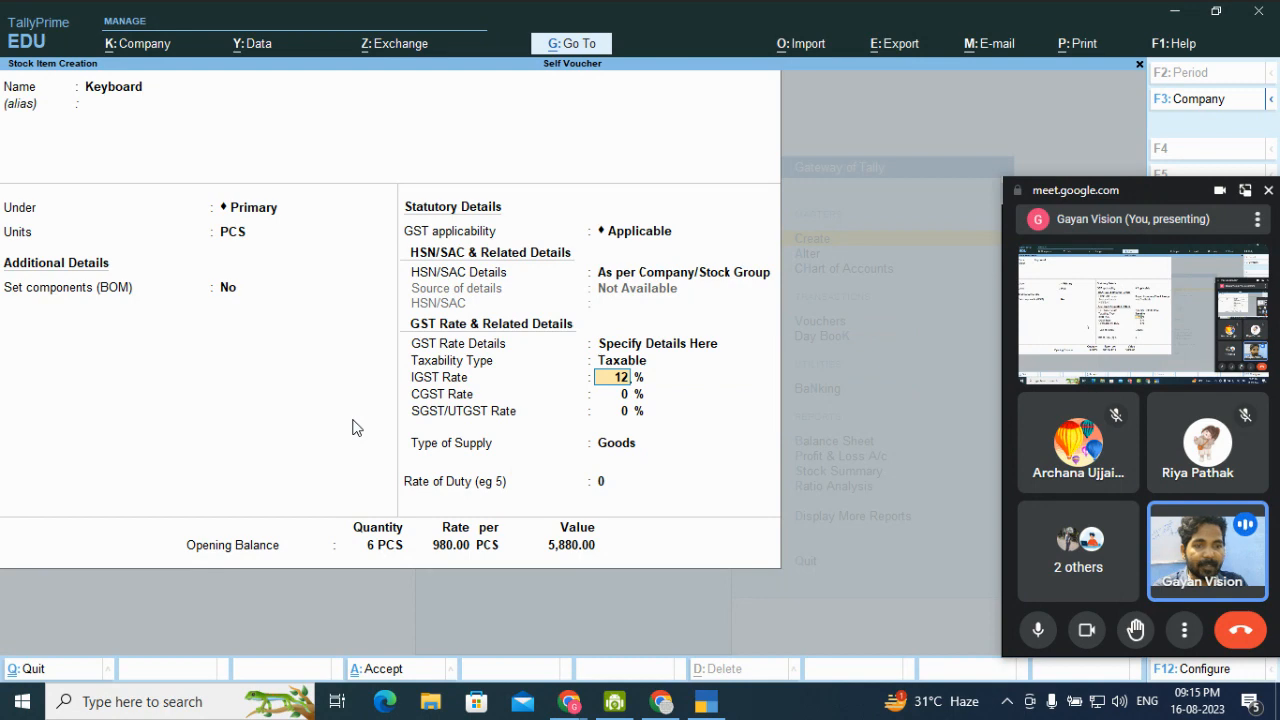
key("Return")
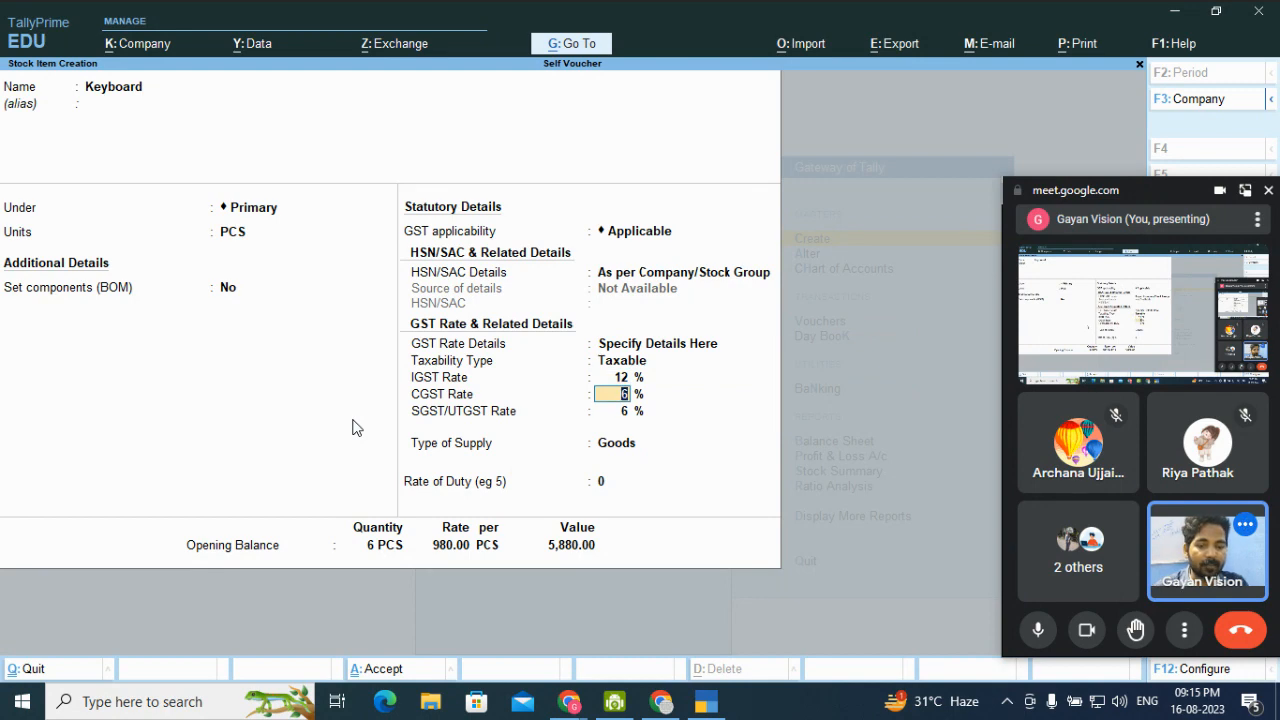
key("ctrl+a")
key("Escape")
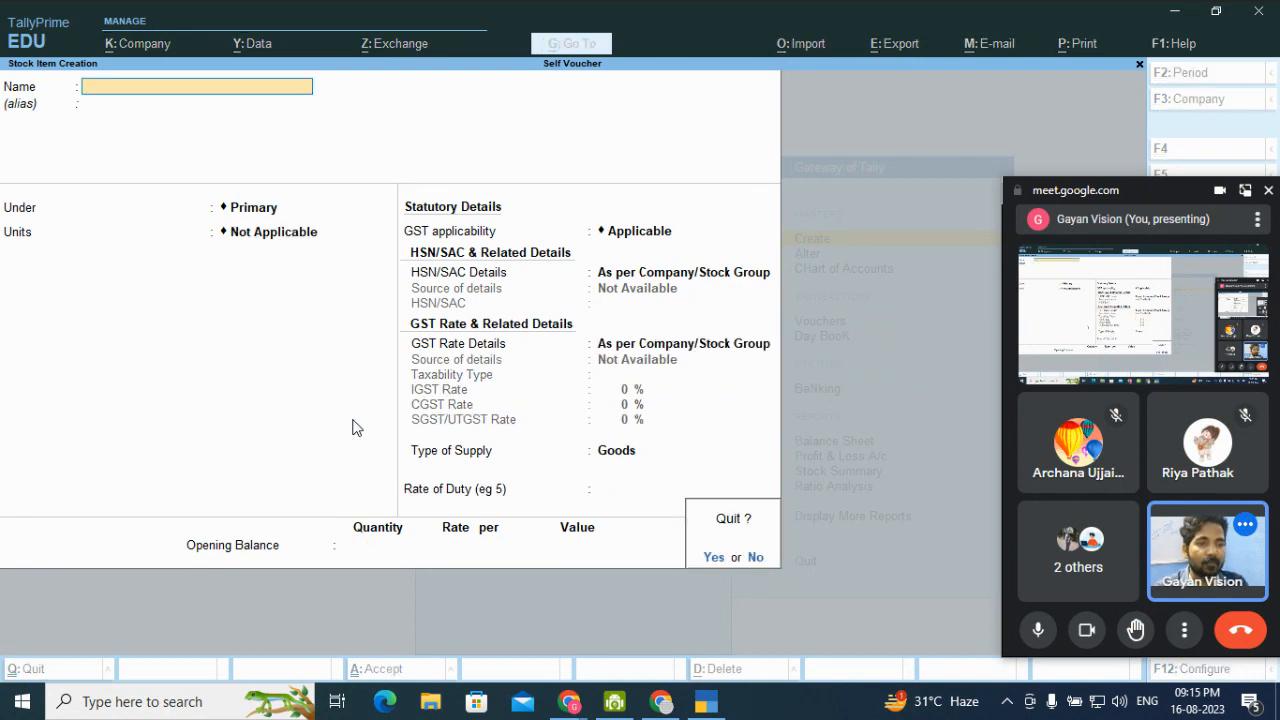
key("y")
key("Escape")
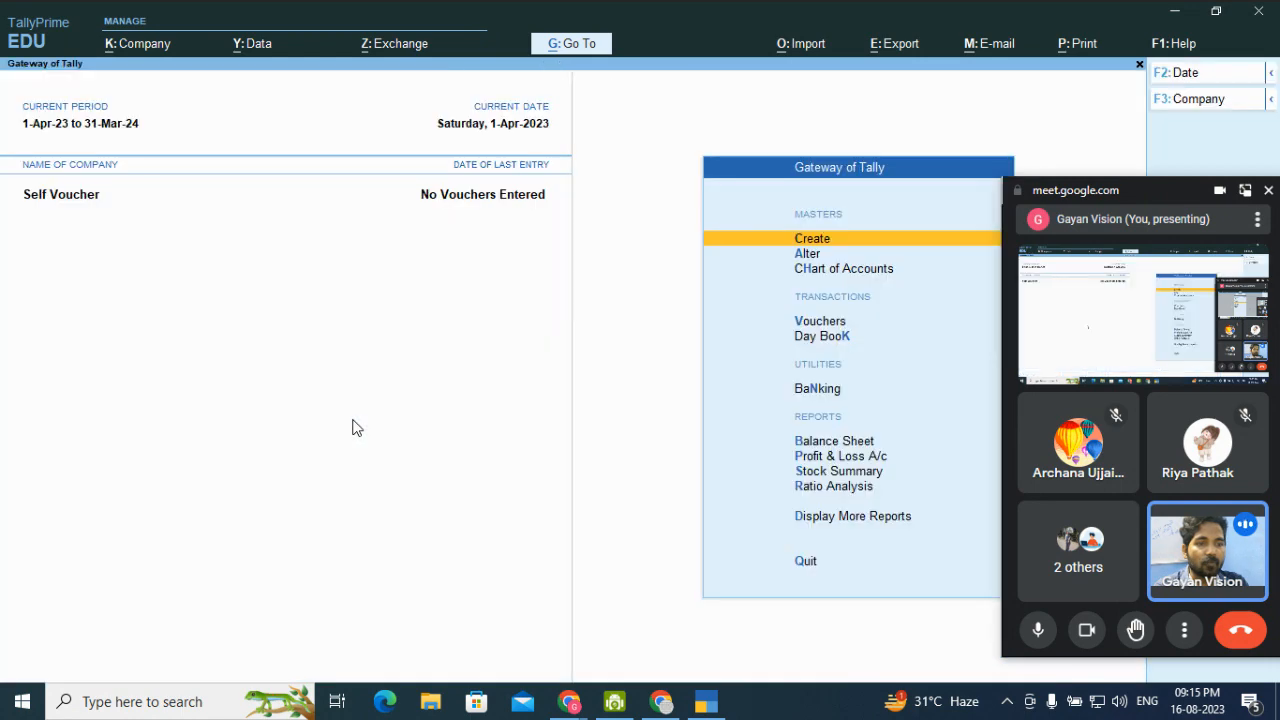
Open the existing stock item Mouse for alteration
key("Down")
key("Return")
key("Down")
key("Down")
key("Down")
key("Down")
key("Down")
key("Down")
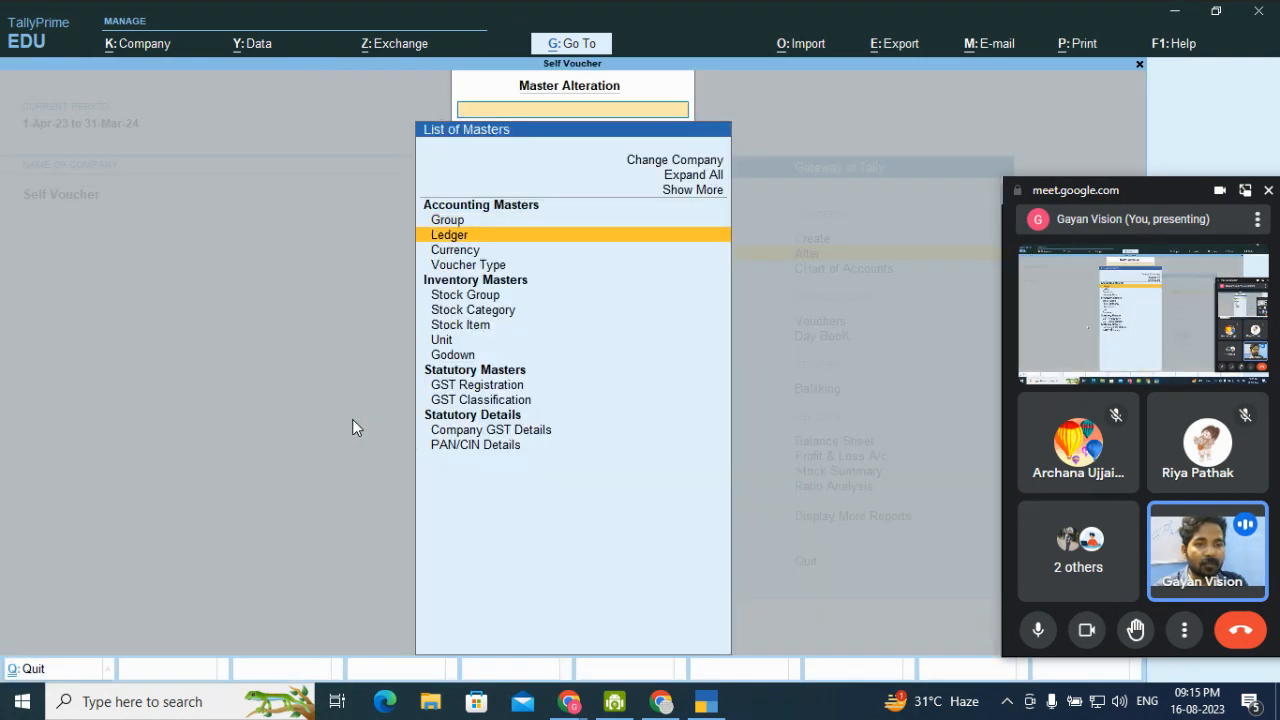
key("Return")
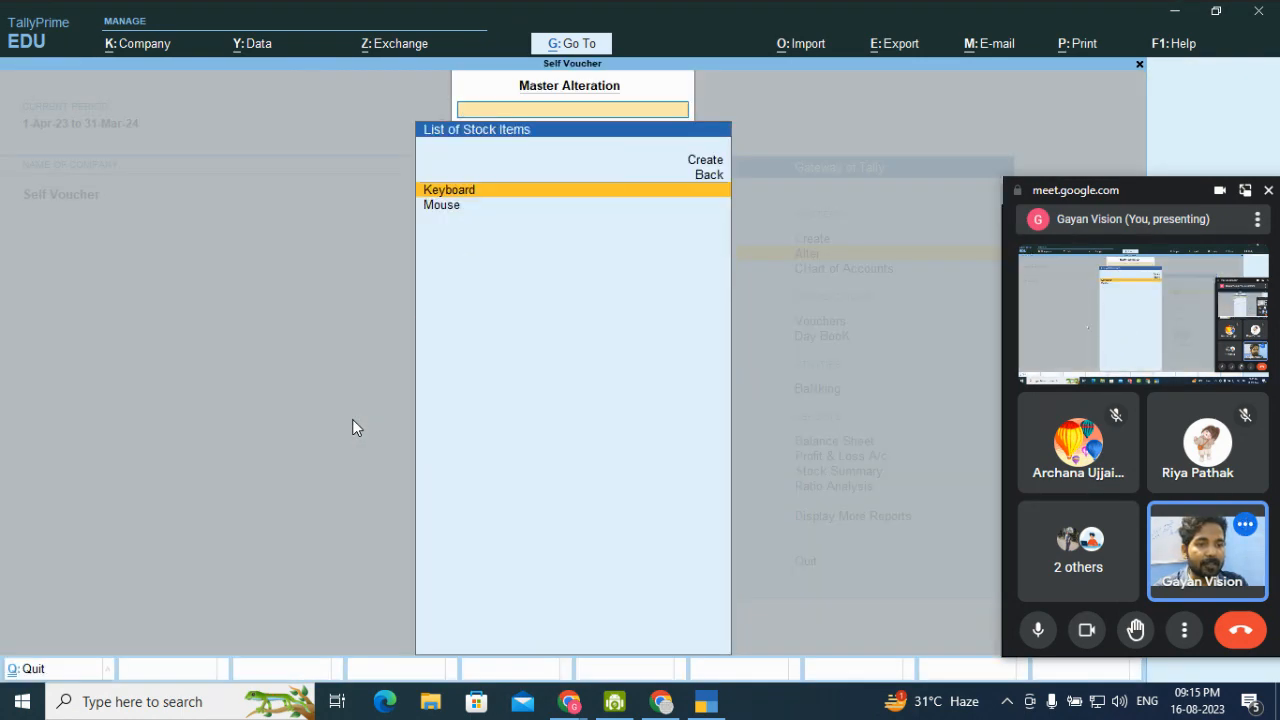
key("Down")
key("Return")
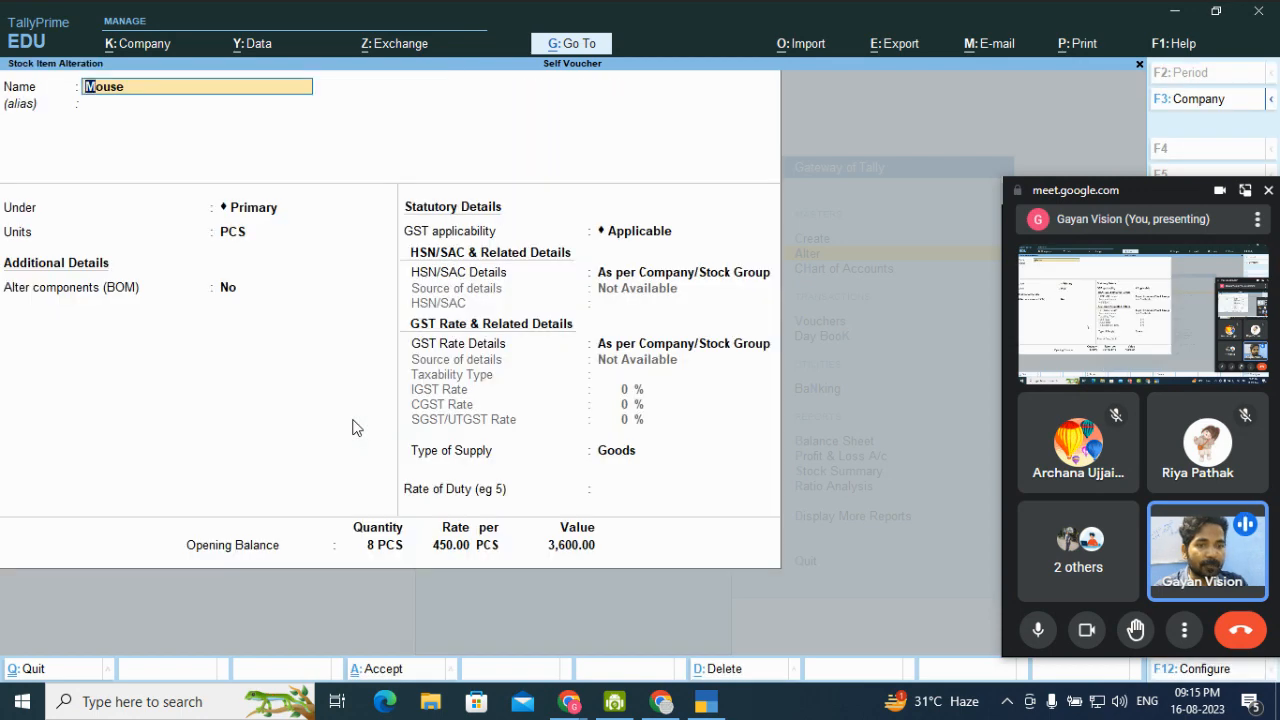
Set the Mouse's GST Rate Details to Specify Details Here with taxability type Taxable
key("Return")
key("Return")
key("Return")
key("Return")
key("Return")
key("Return")
key("Return")
key("Return")
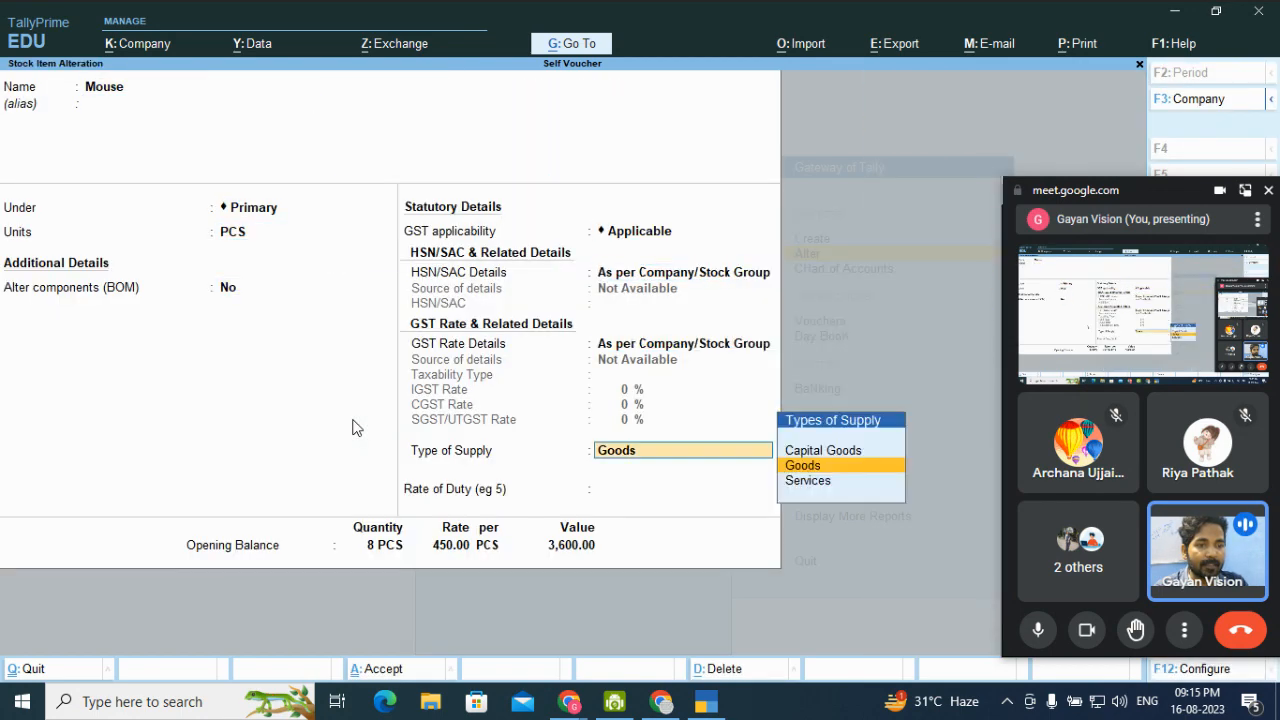
key("BackSpace")
key("Down")
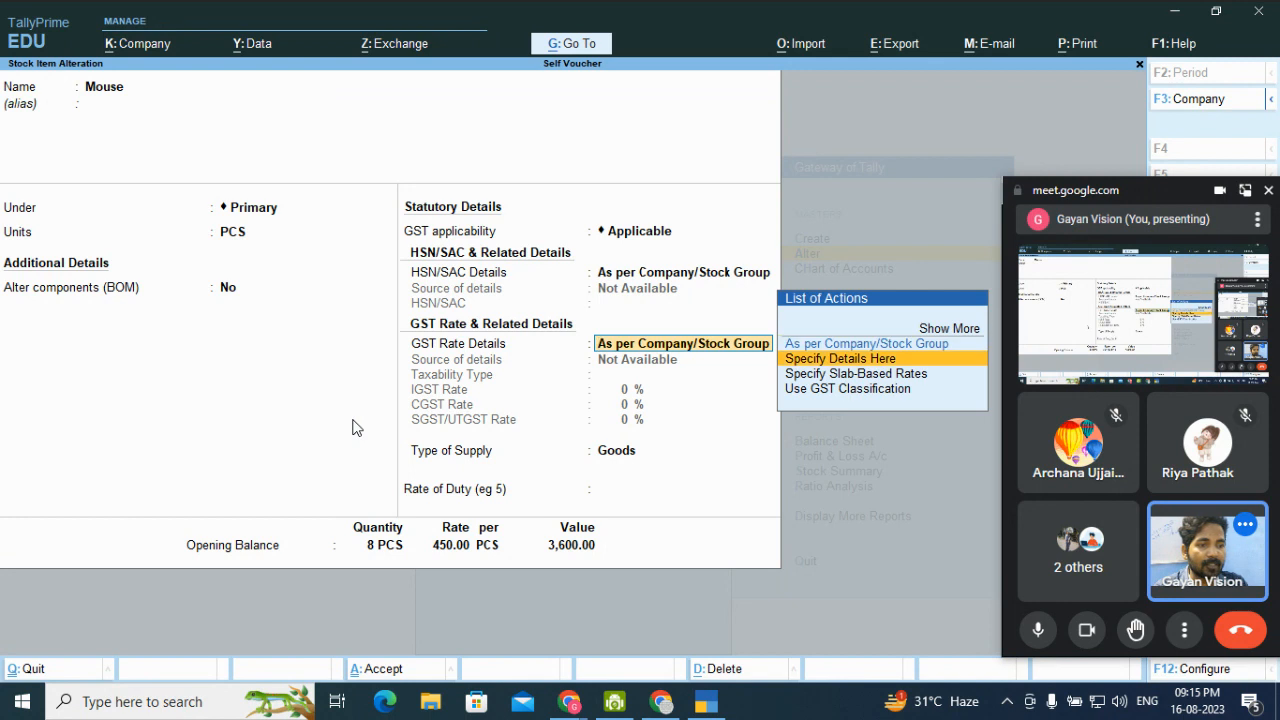
key("Return")
key("Return")
Set the Mouse's IGST rate to 18%, save the item, and return to the Gateway of Tally
type("41")
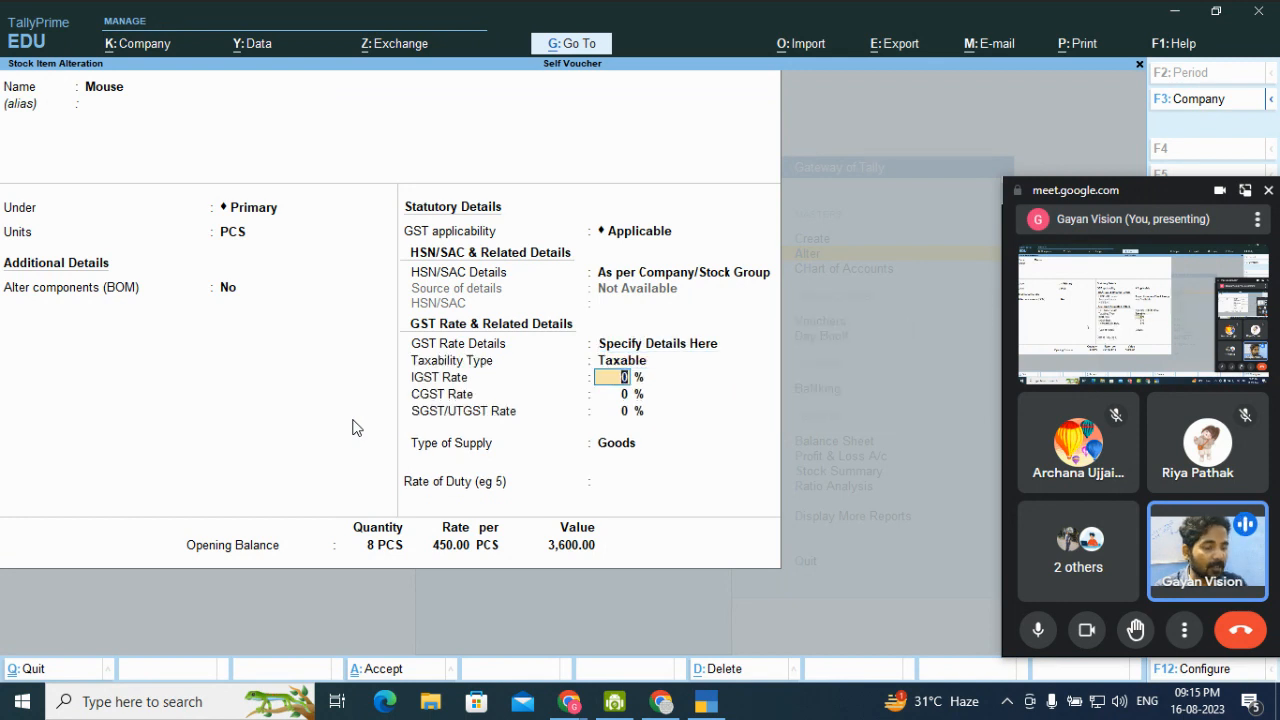
key("BackSpace")
key("BackSpace")
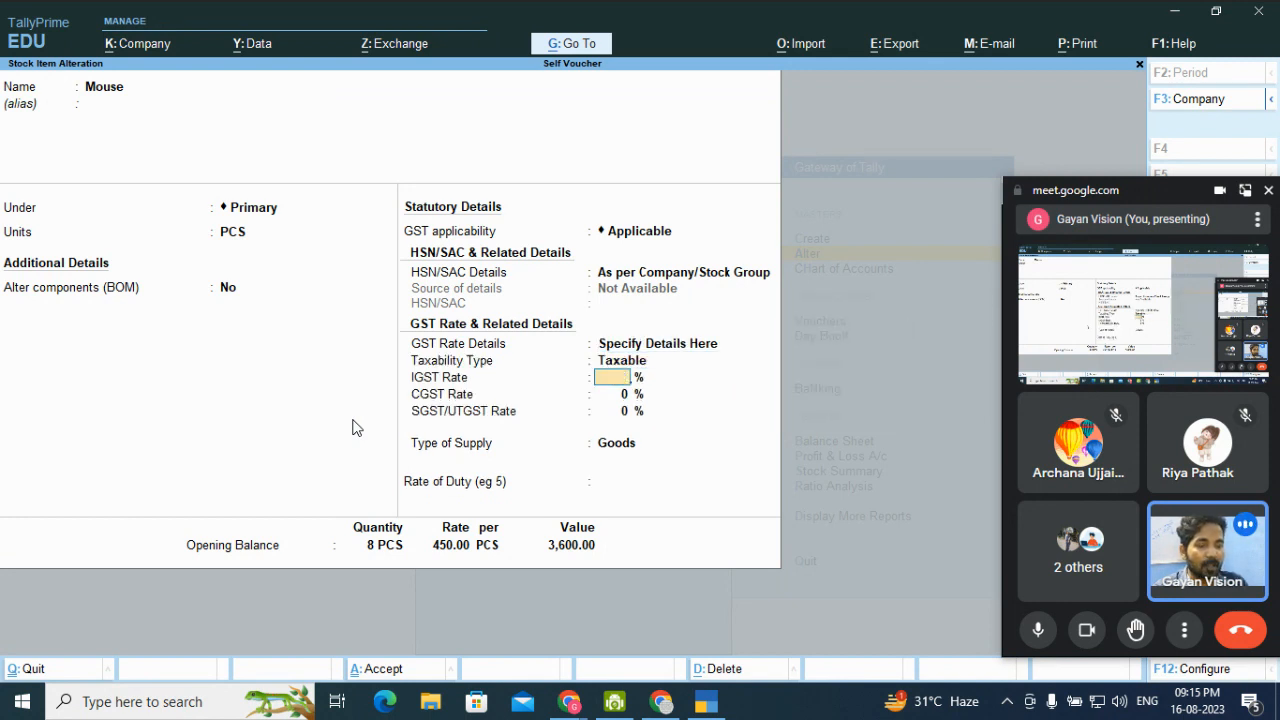
type("18")
key("Return")
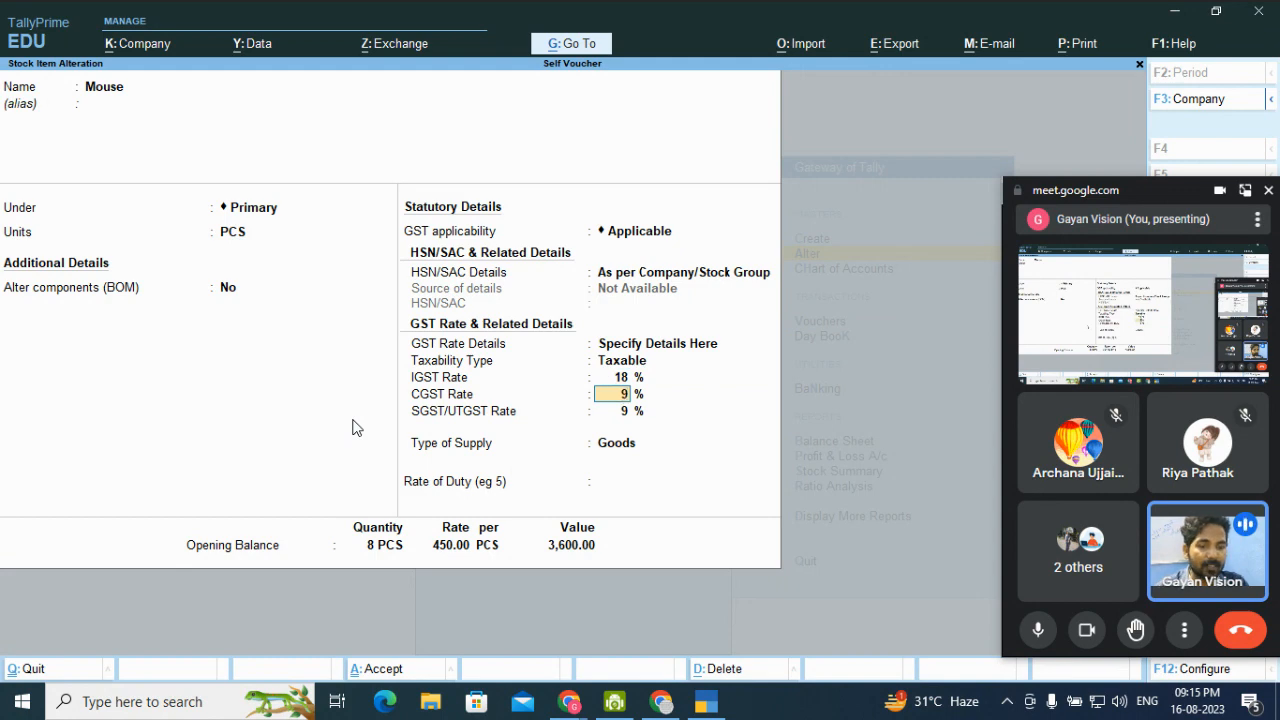
key("ctrl+a")
key("Escape")
key("Escape")
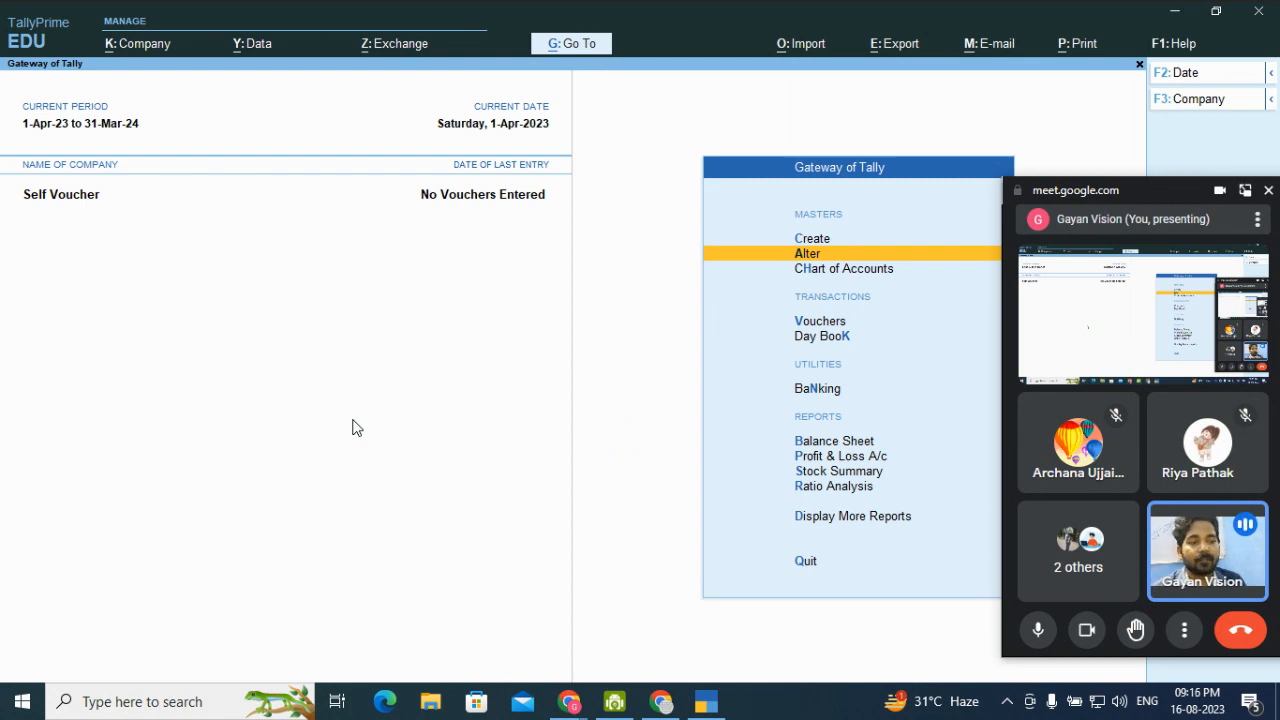
Create and save a ledger with the first customer's full name under the Sundry Debtors group
key("Up")
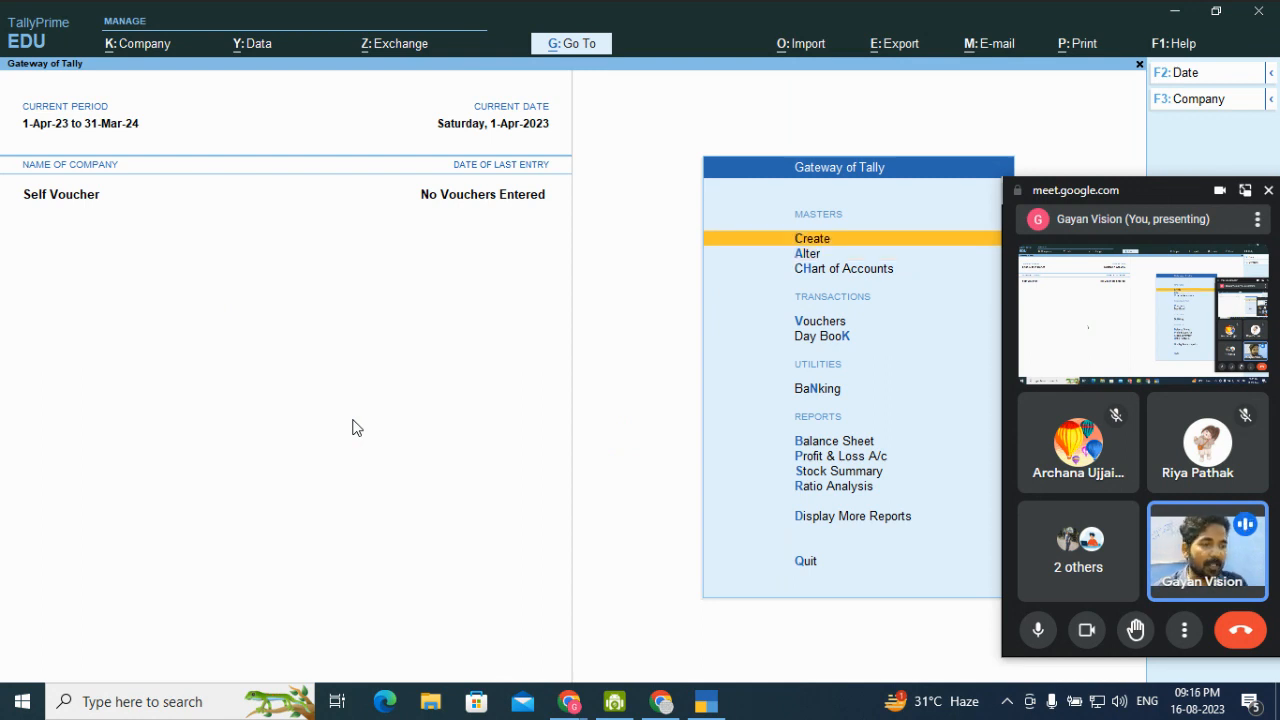
key("Return")
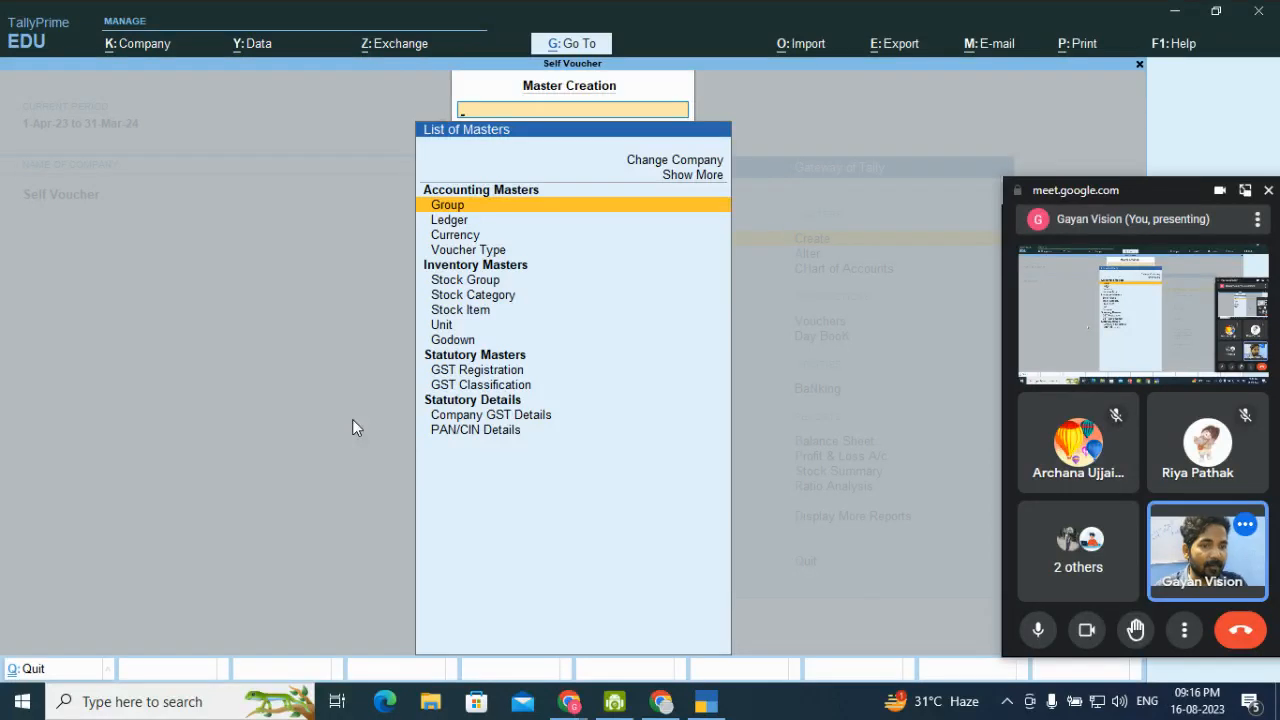
key("Down")
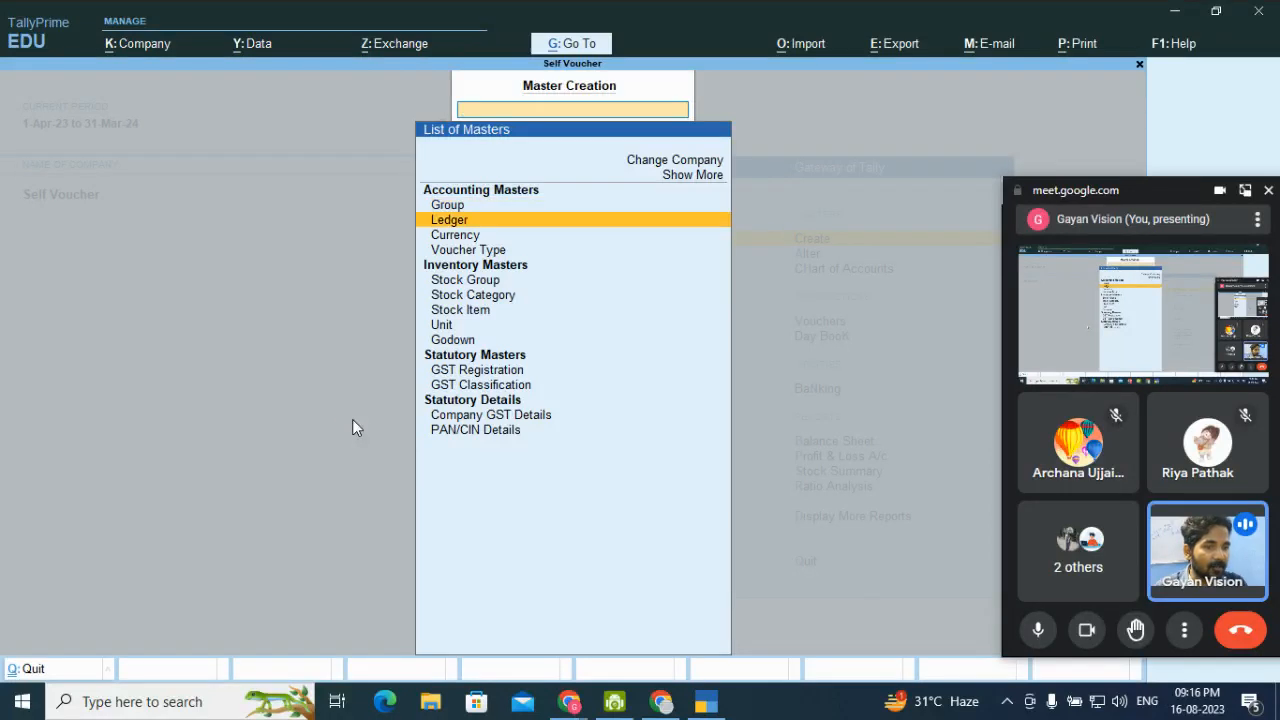
key("Return")
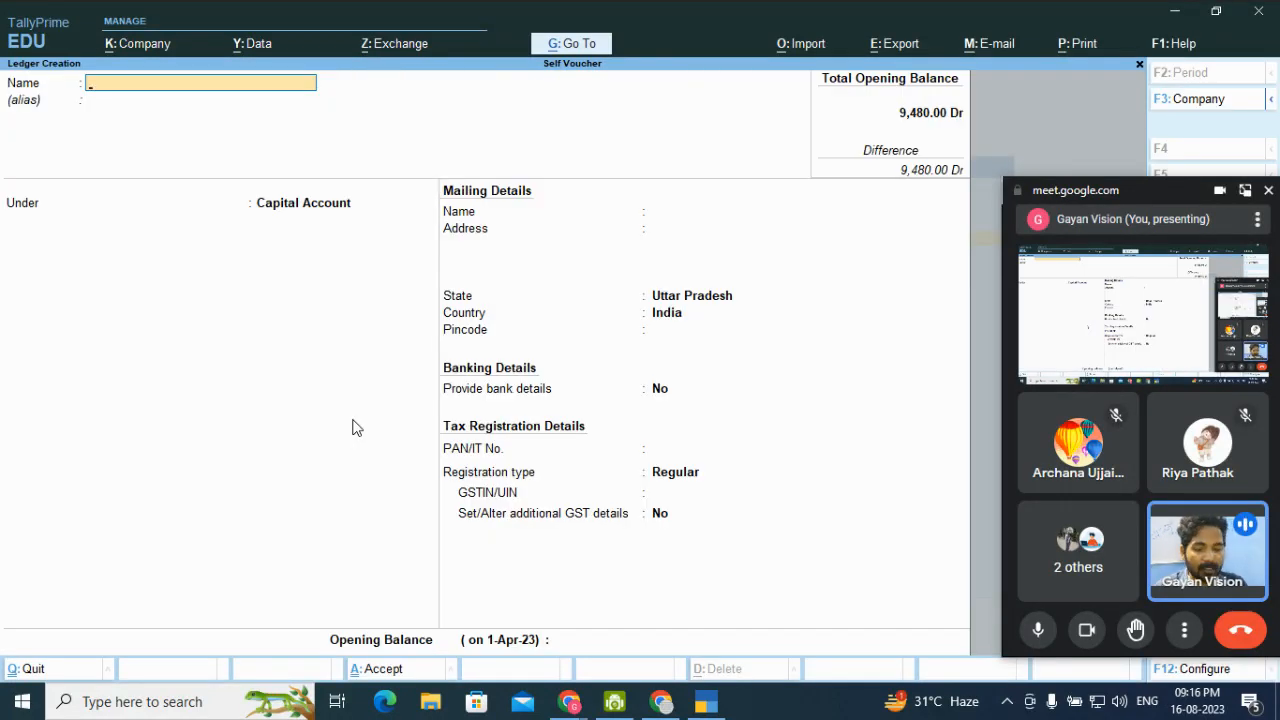
type("Karan Kumar")
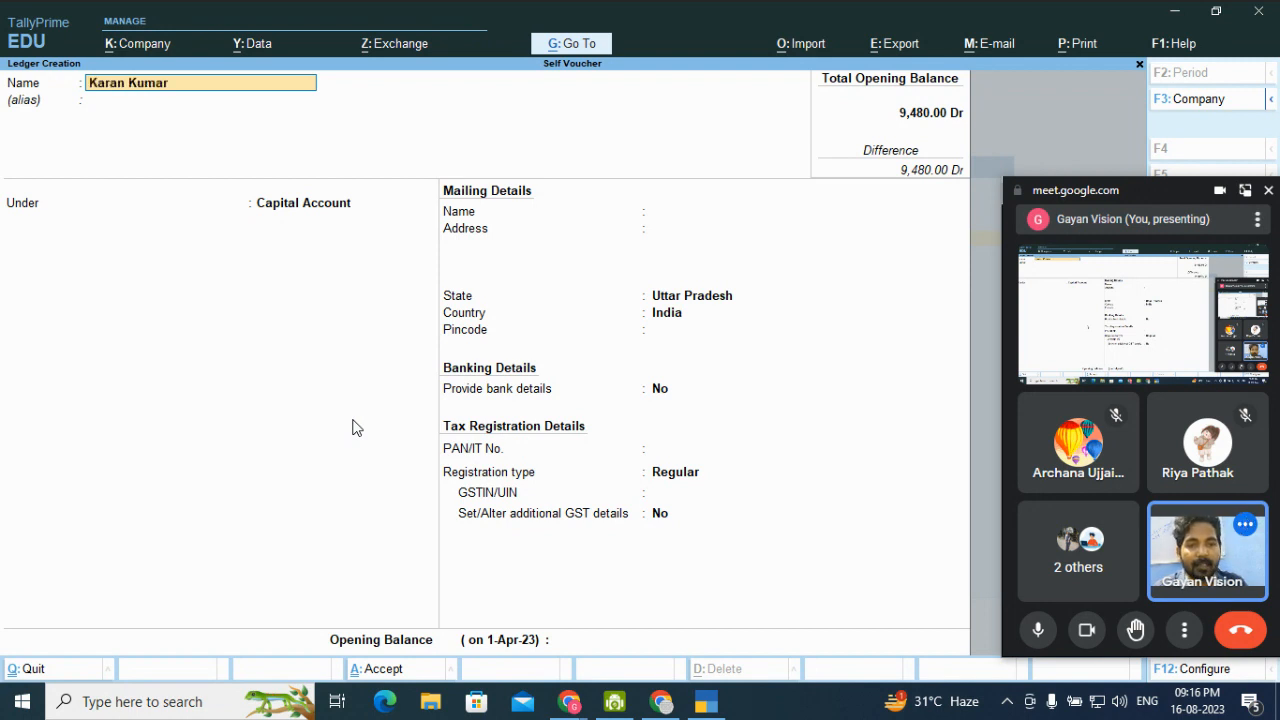
key("Return")
key("Return")
type("Su")
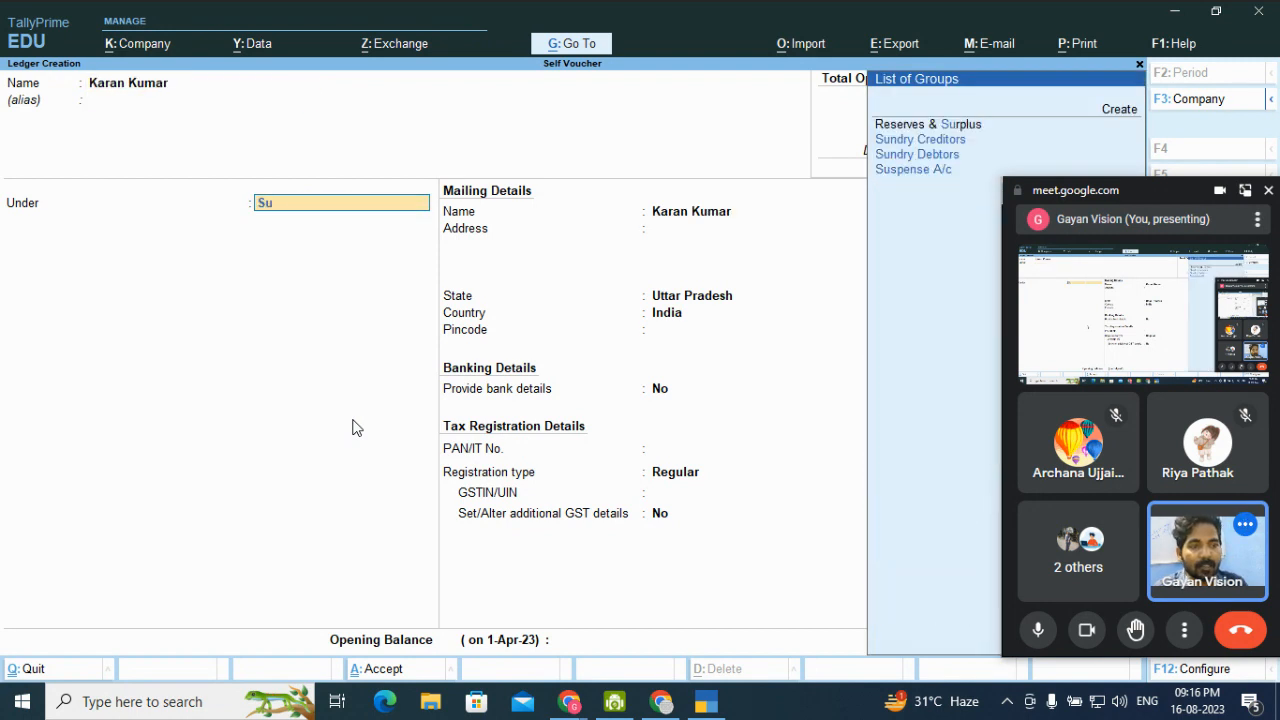
key("Down")
key("Down")
key("Return")
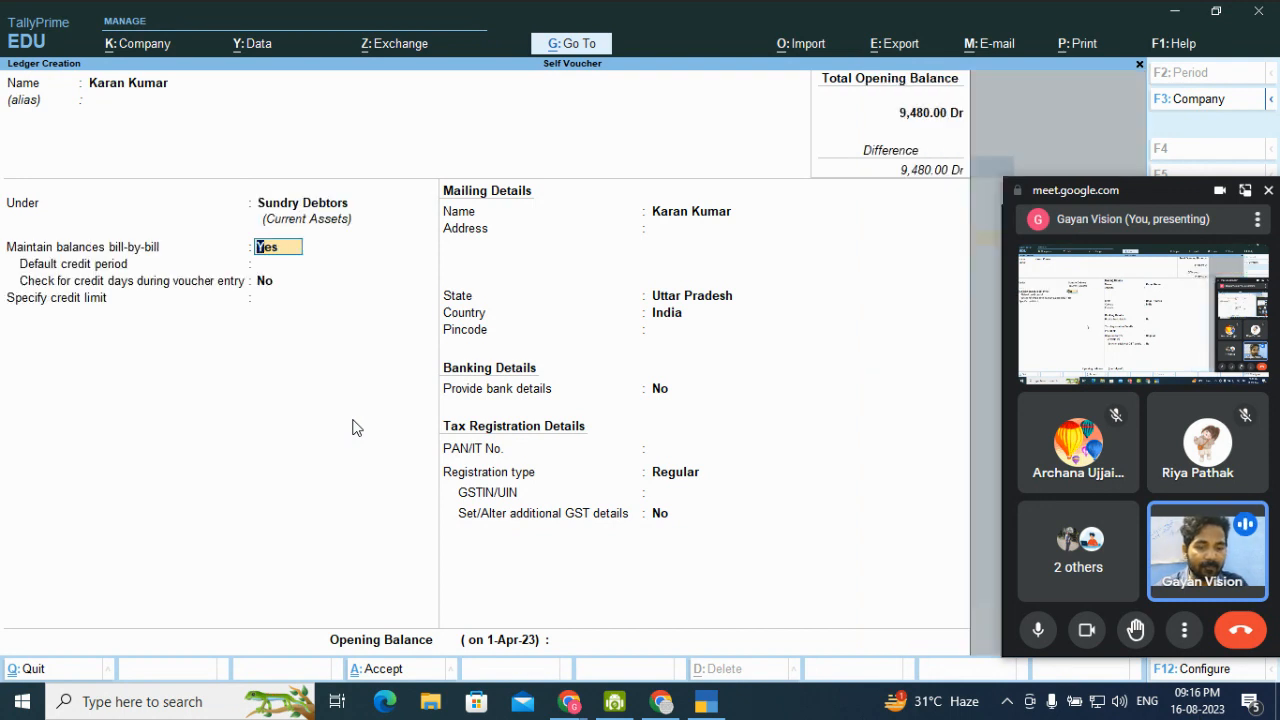
key("ctrl+a")
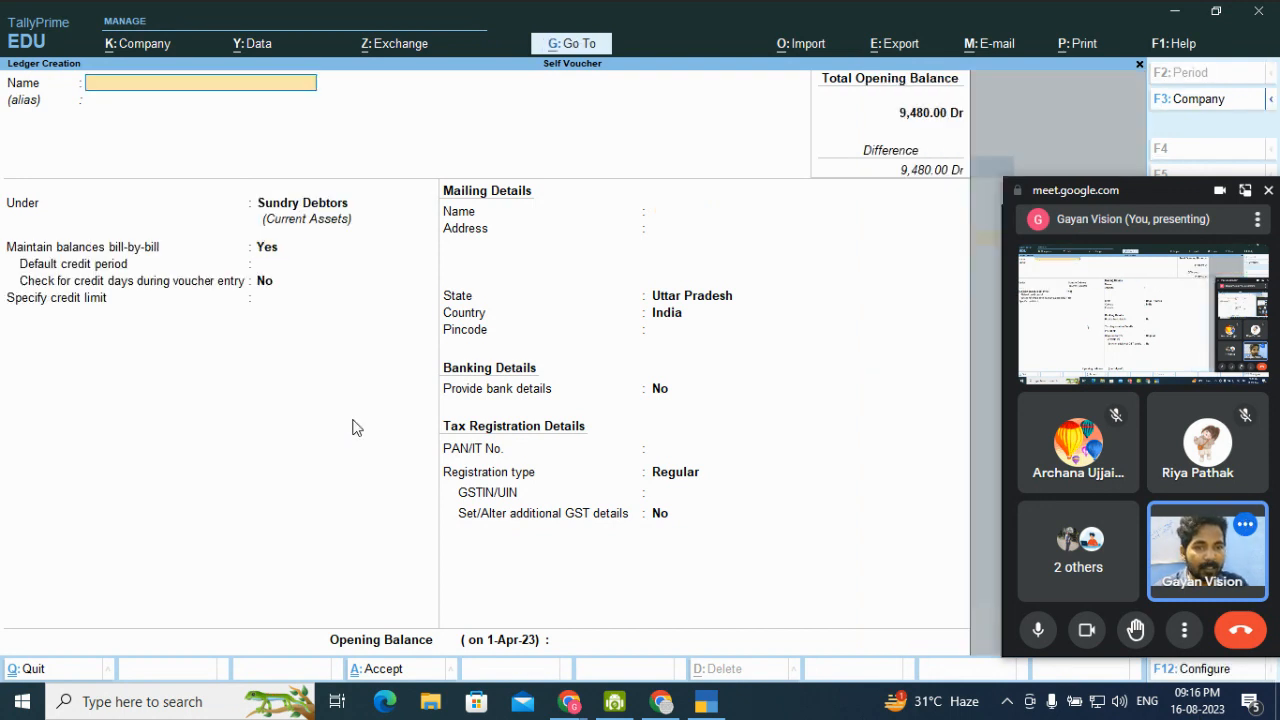
Create and save a second customer's ledger, entering the full name and keeping the Sundry Debtors group
type("Niraj")
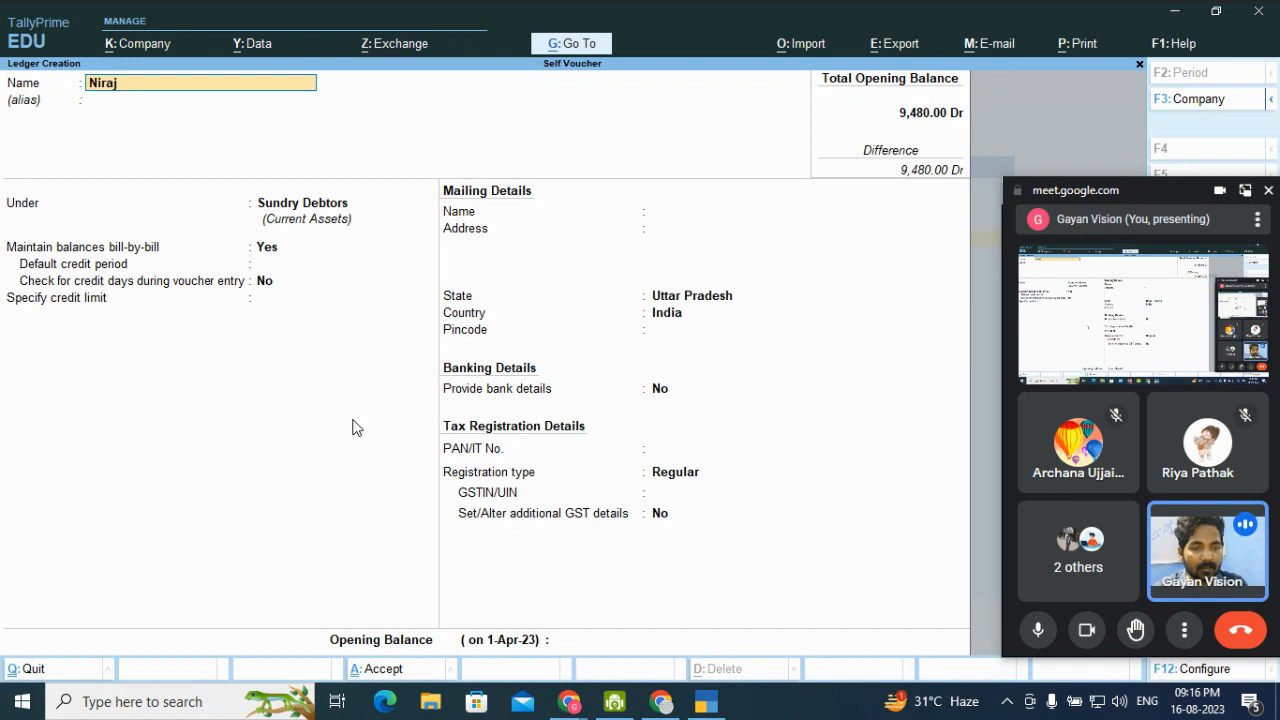
type(" Kumar")
key("Return")
key("Return")
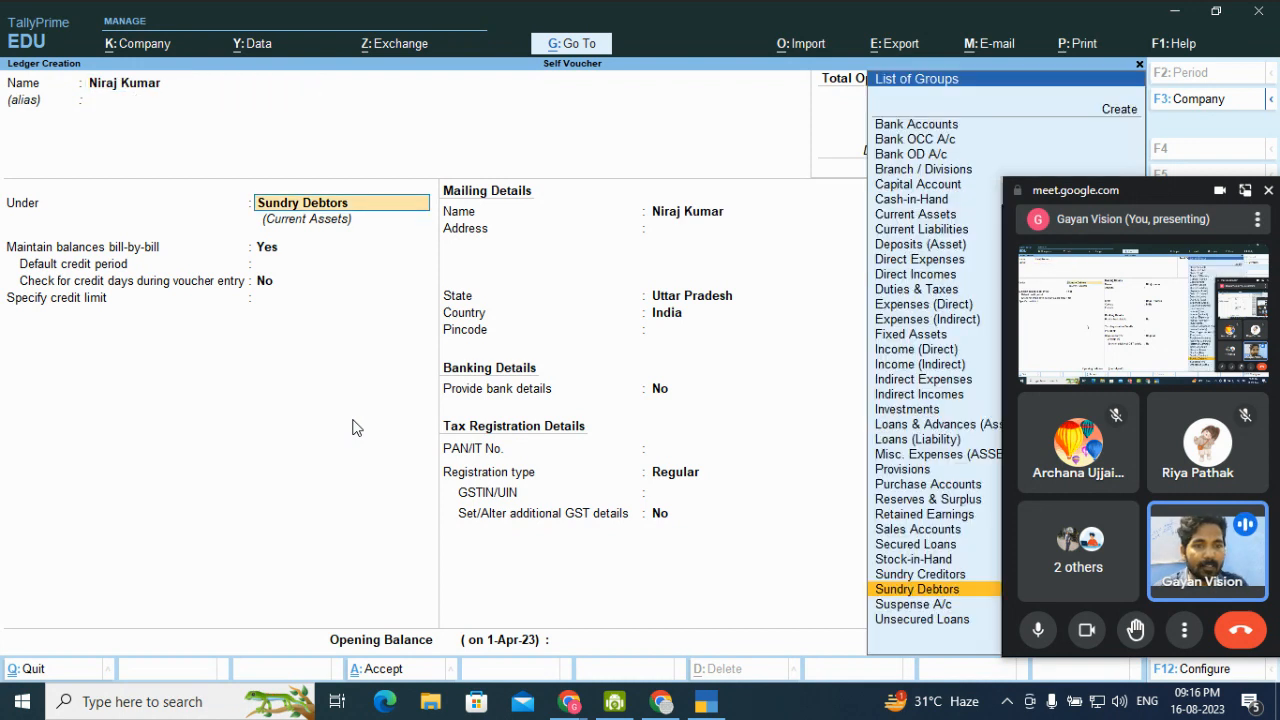
key("Return")
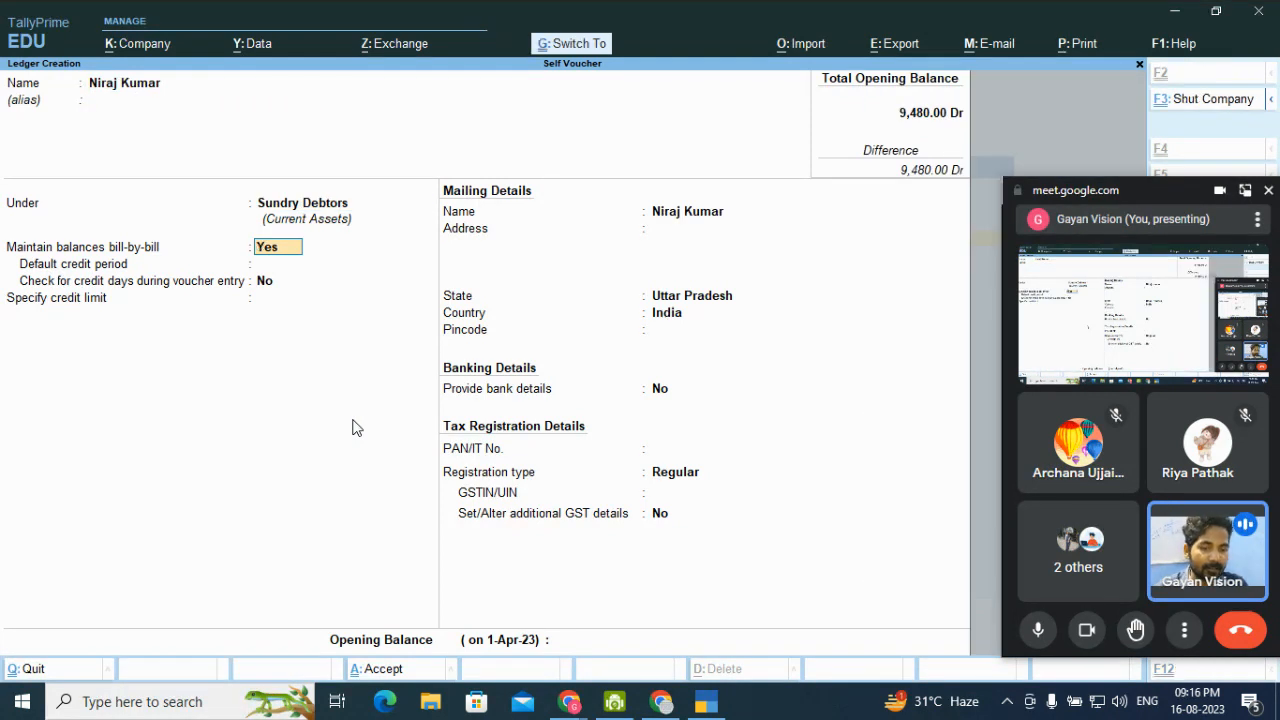
key("ctrl+a")
Create and save a third customer's ledger under Sundry Debtors with the state set to Madhya Pradesh
type("As")
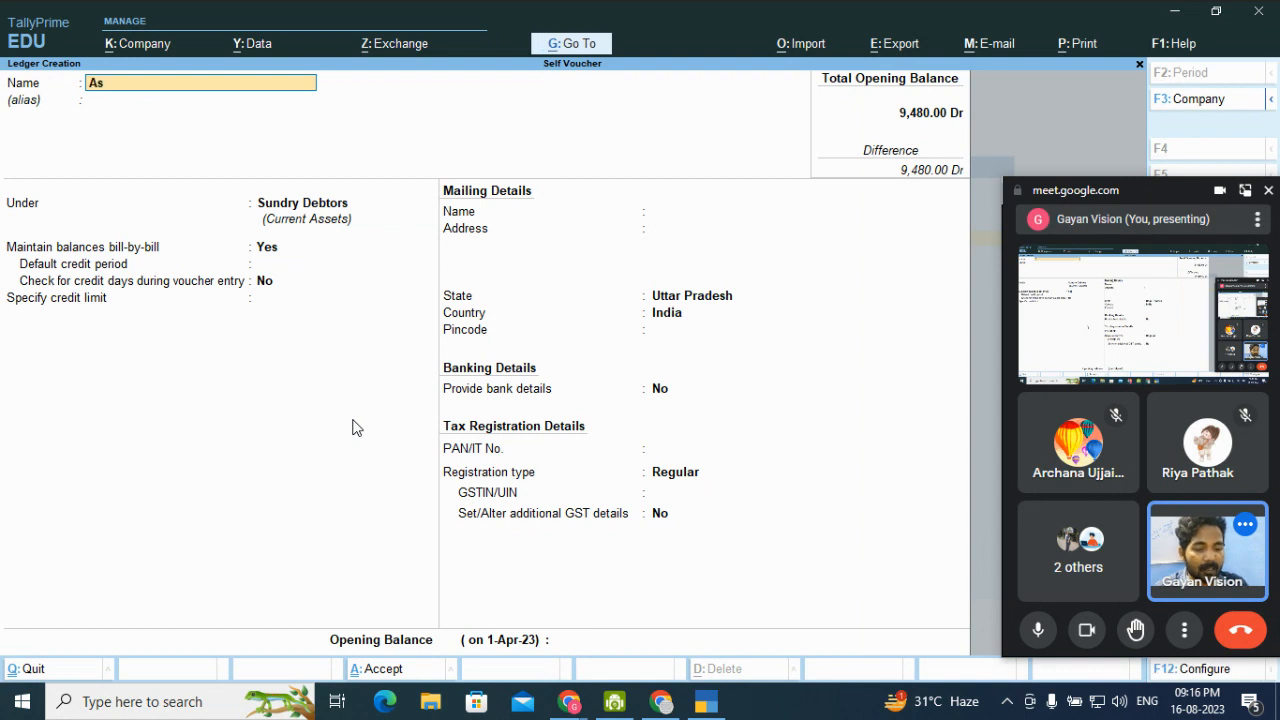
type("ok Kumar")
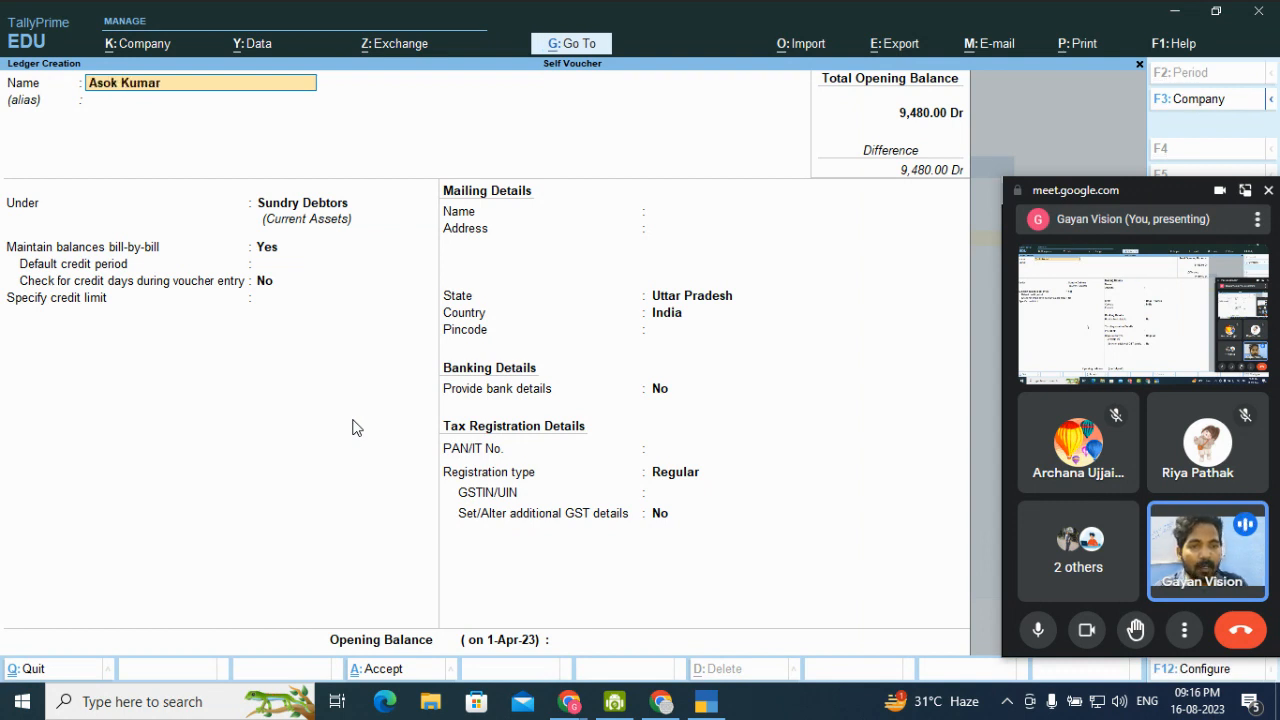
key("Return")
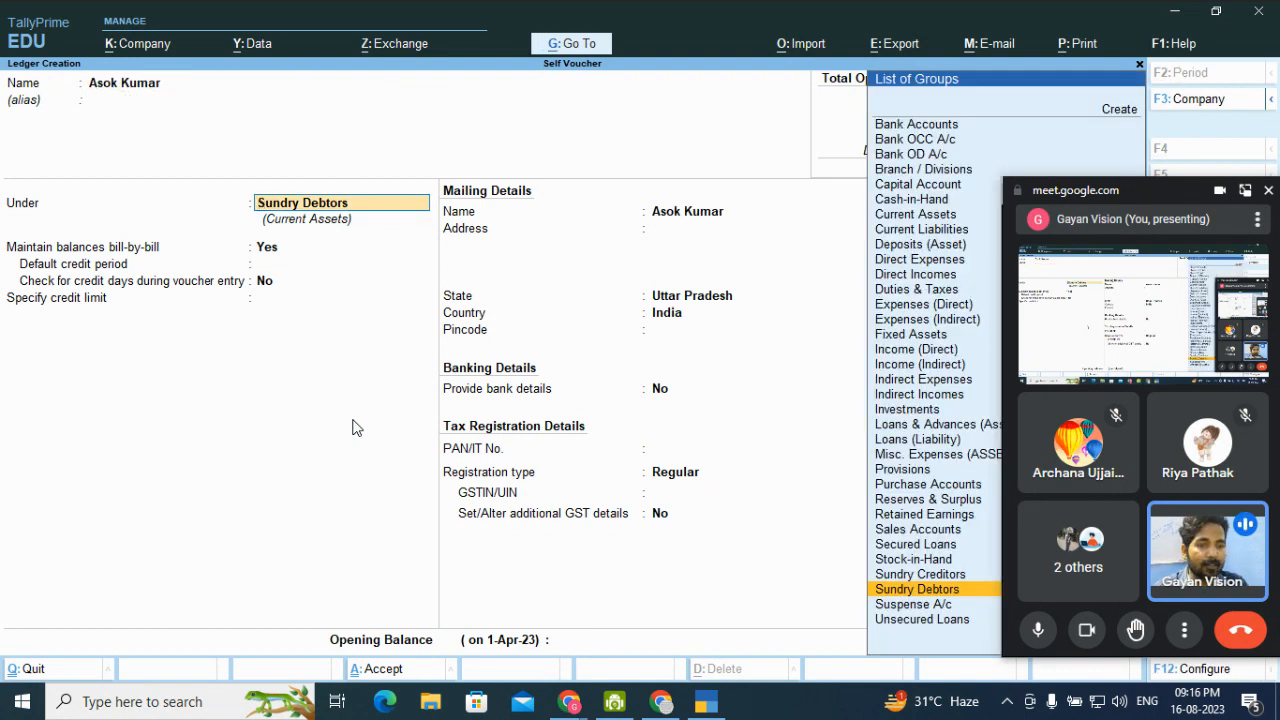
key("Return")
key("Return")
key("Return")
key("Return")
key("Return")
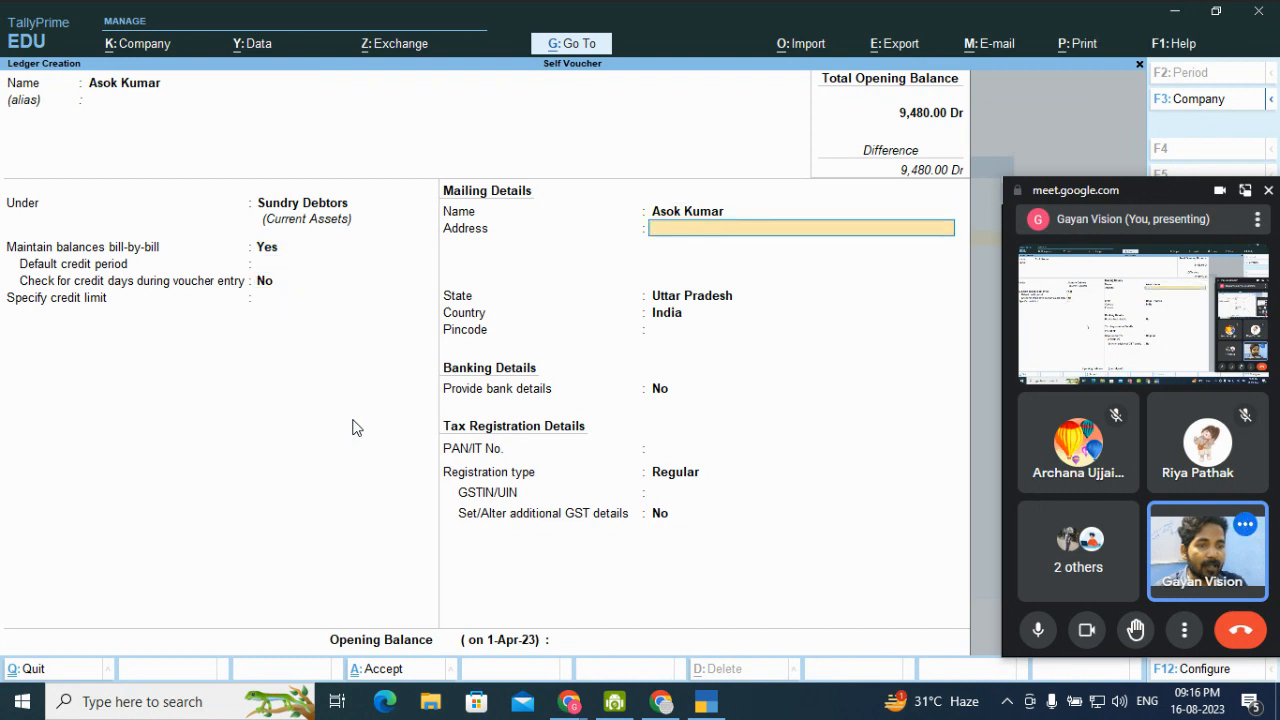
key("Return")
type("Madh")
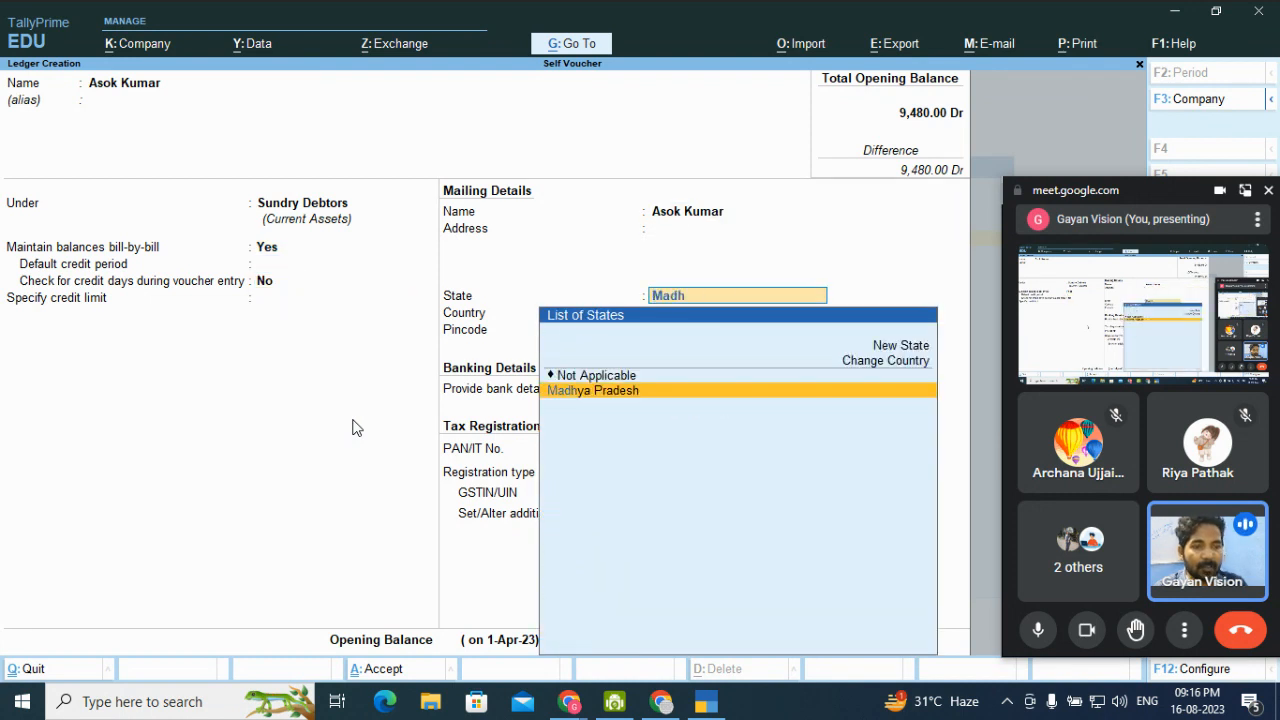
key("Return")
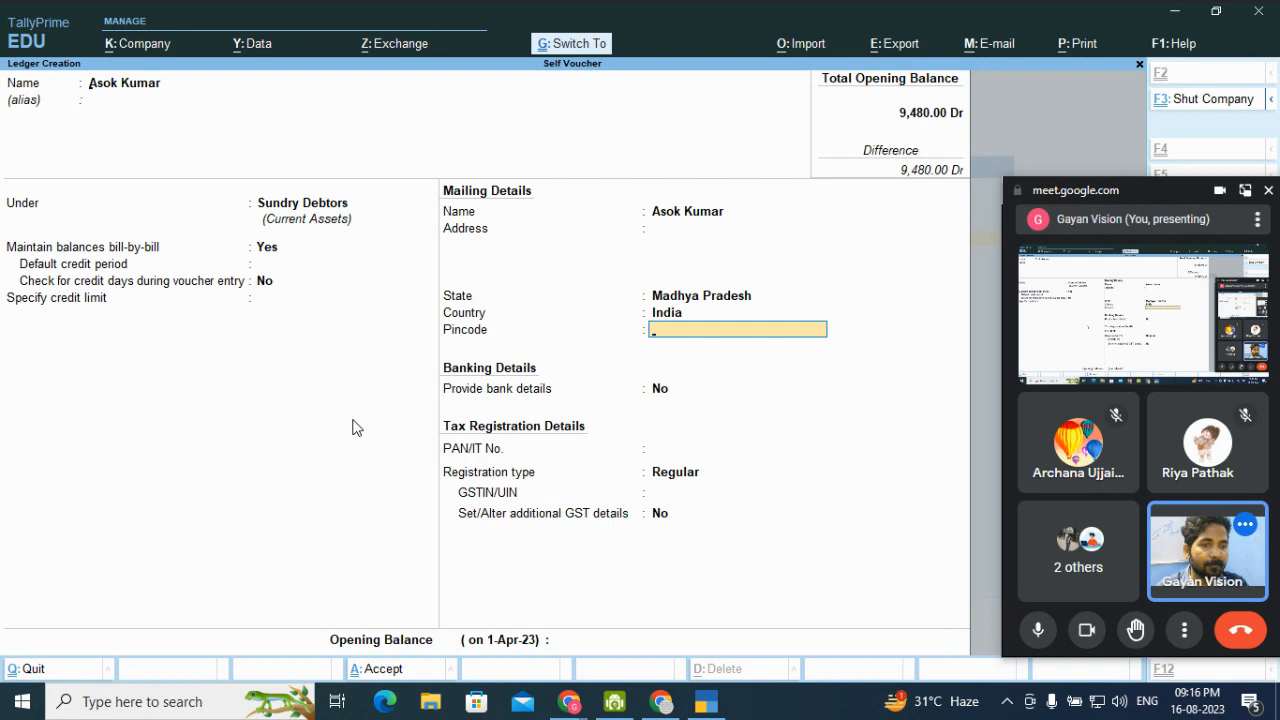
key("ctrl+a")
Create and save a ledger with the first supplier's name under the Sundry Creditors group
type("N")
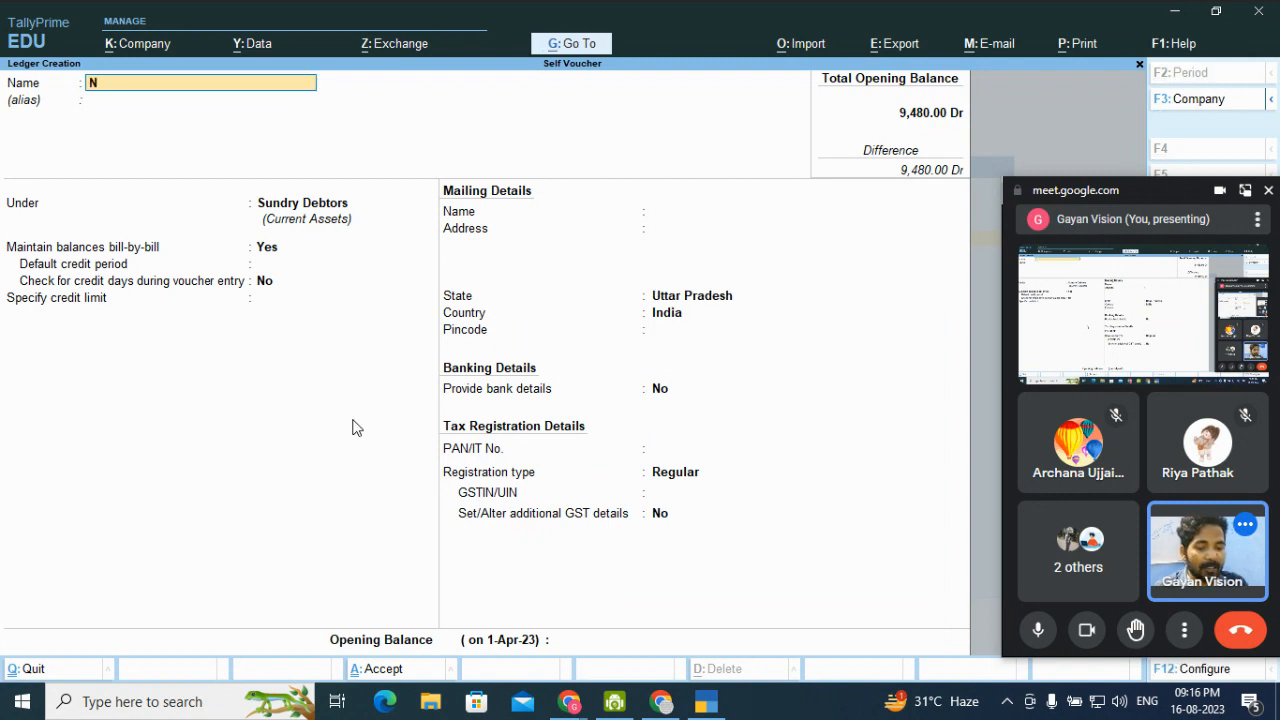
key("BackSpace")
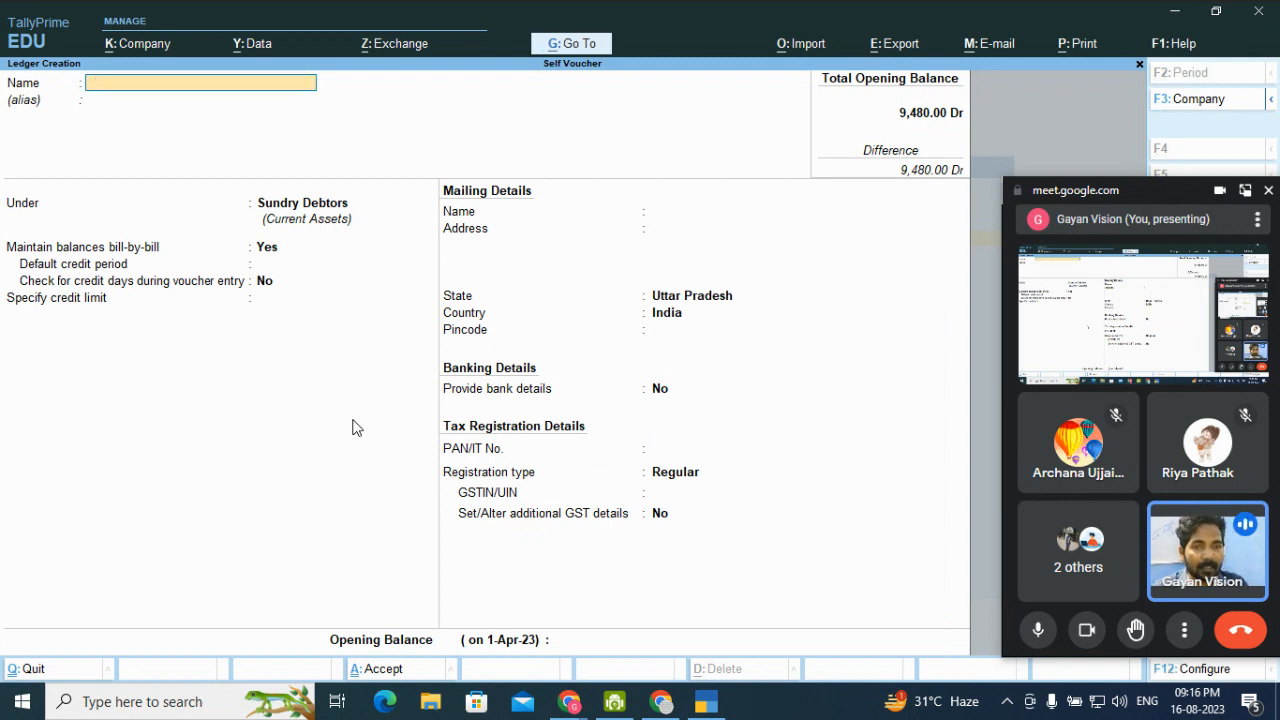
type("Anil")
key("Return")
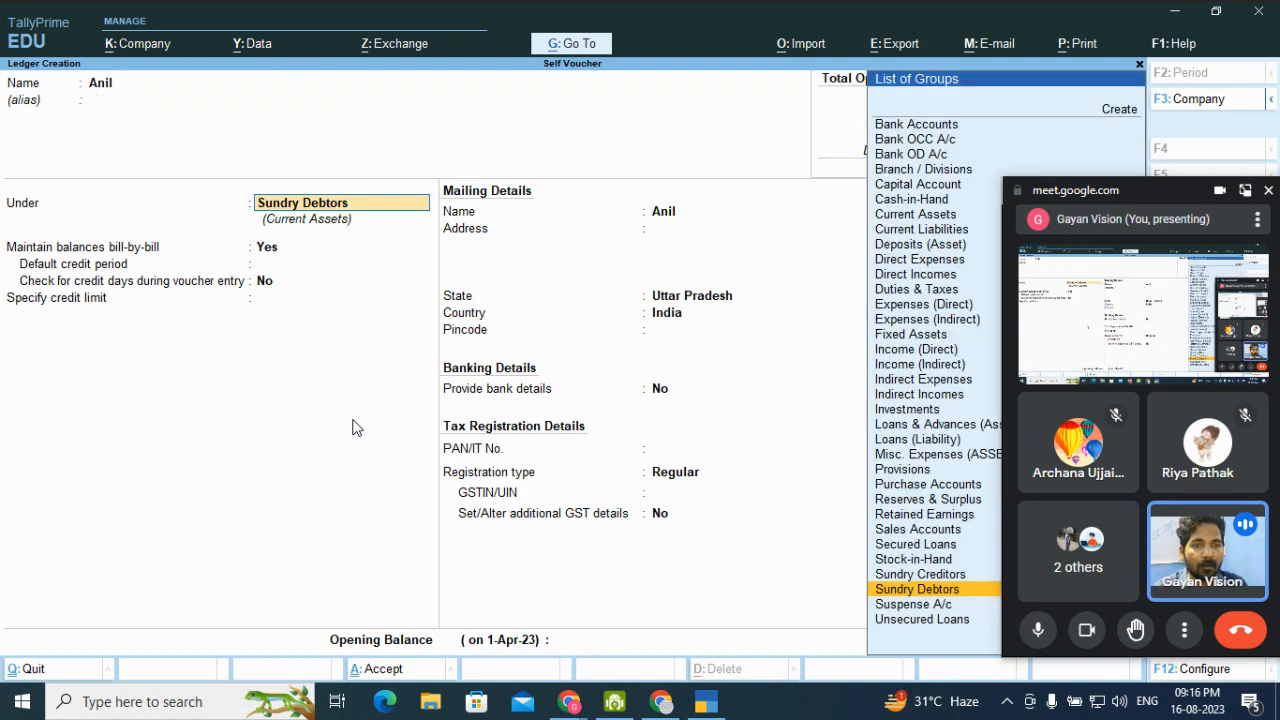
type("Sun")
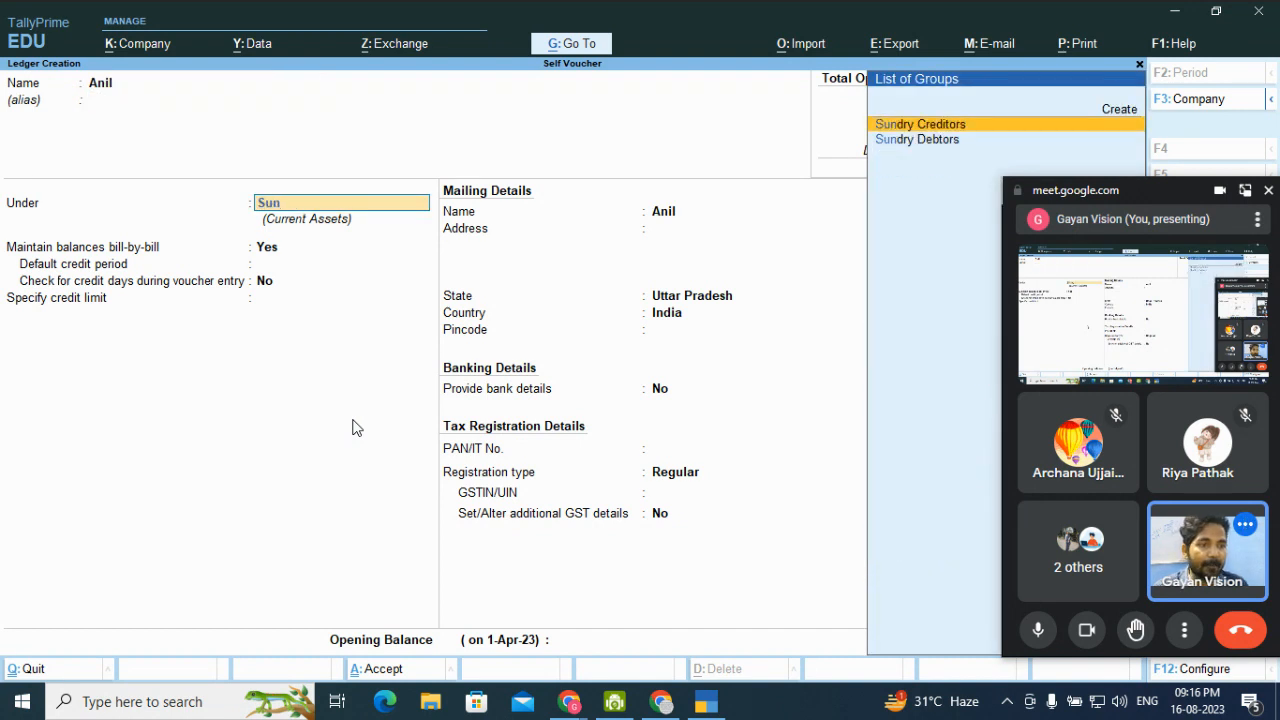
key("Return")
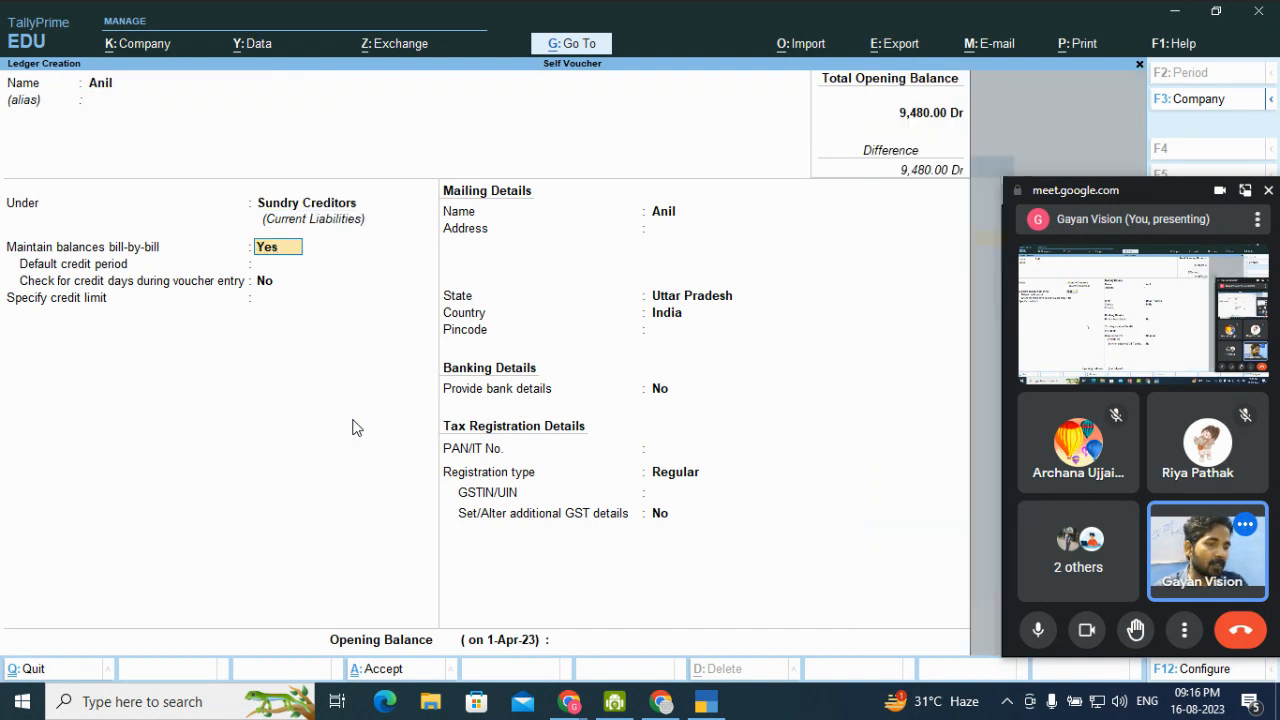
key("ctrl")
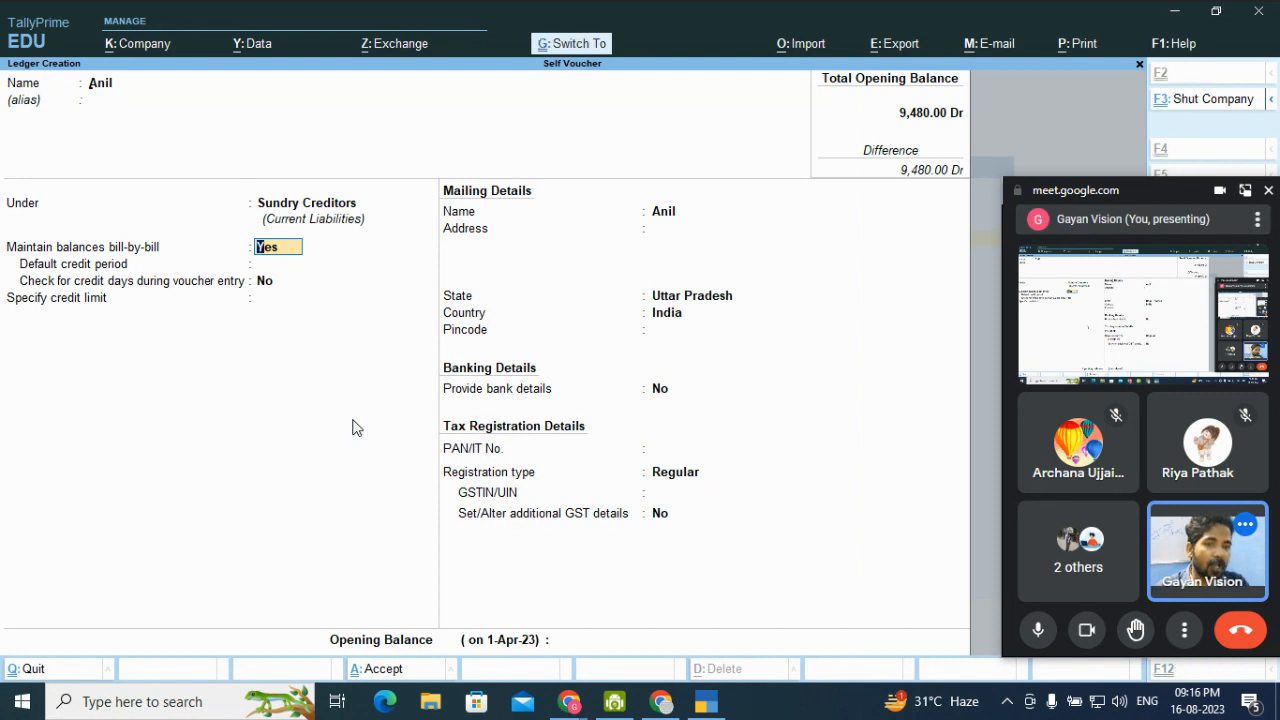
key("ctrl+a")
Create and save a second supplier's ledger, entering the name and keeping the Sundry Creditors group
type("At")
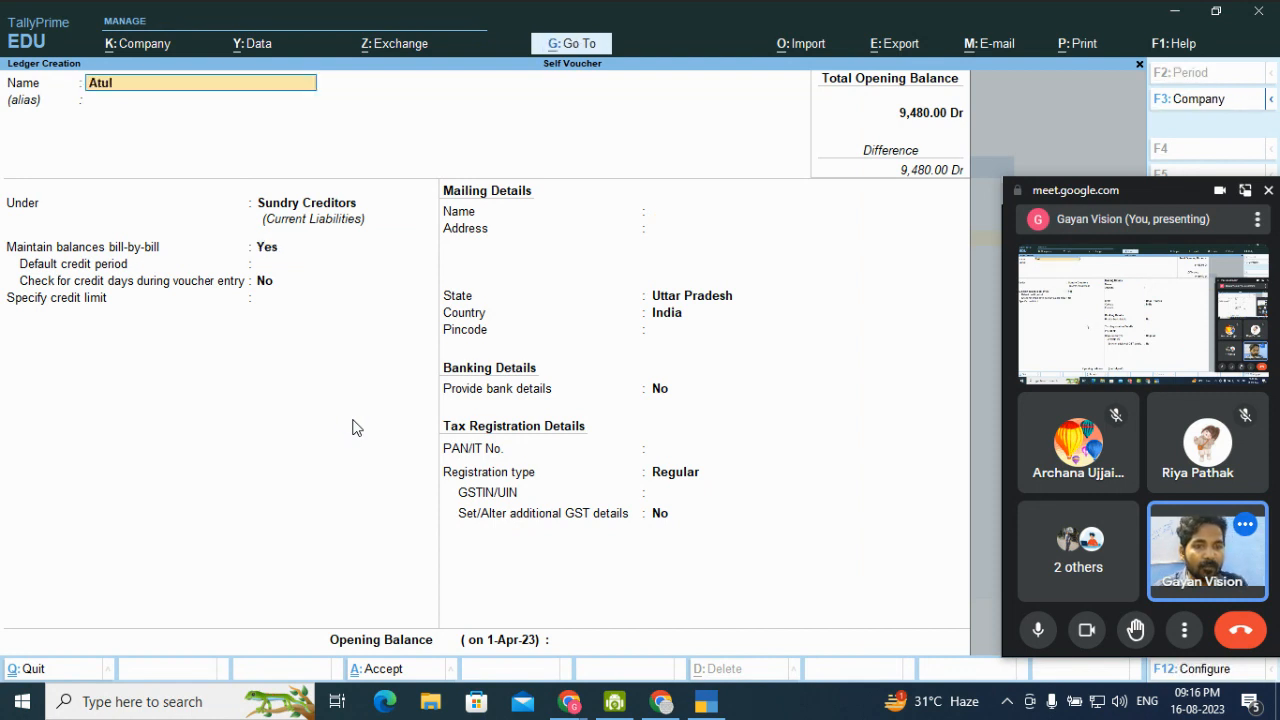
key("Return")
key("Return")
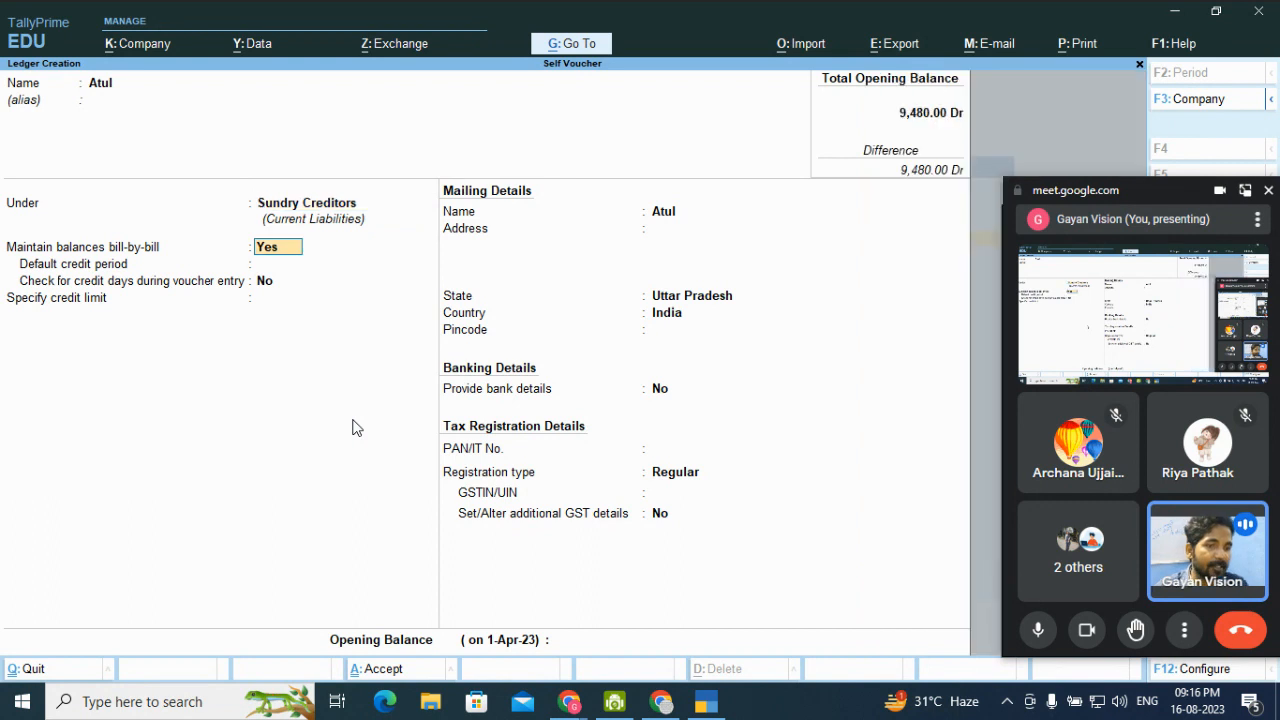
key("ctrl+a")
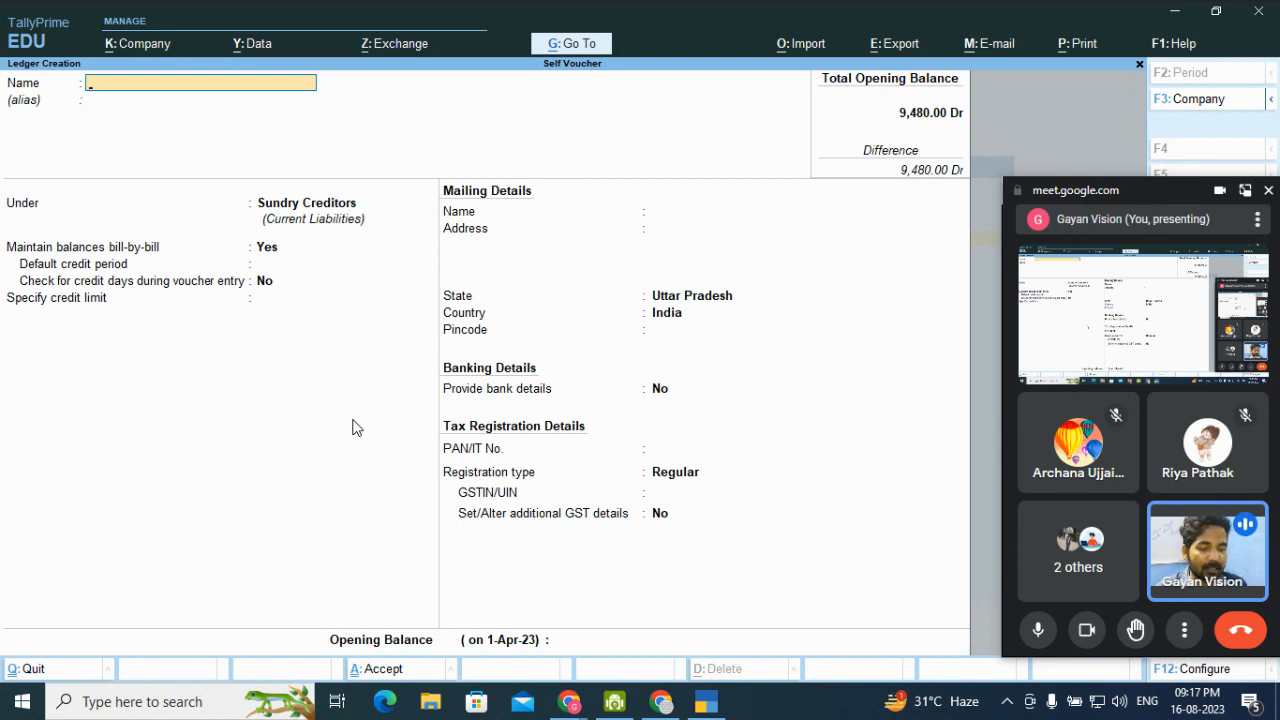
Create and save an IGST ledger under Duties & Taxes with duty type GST and tax type IGST
type("IGST")
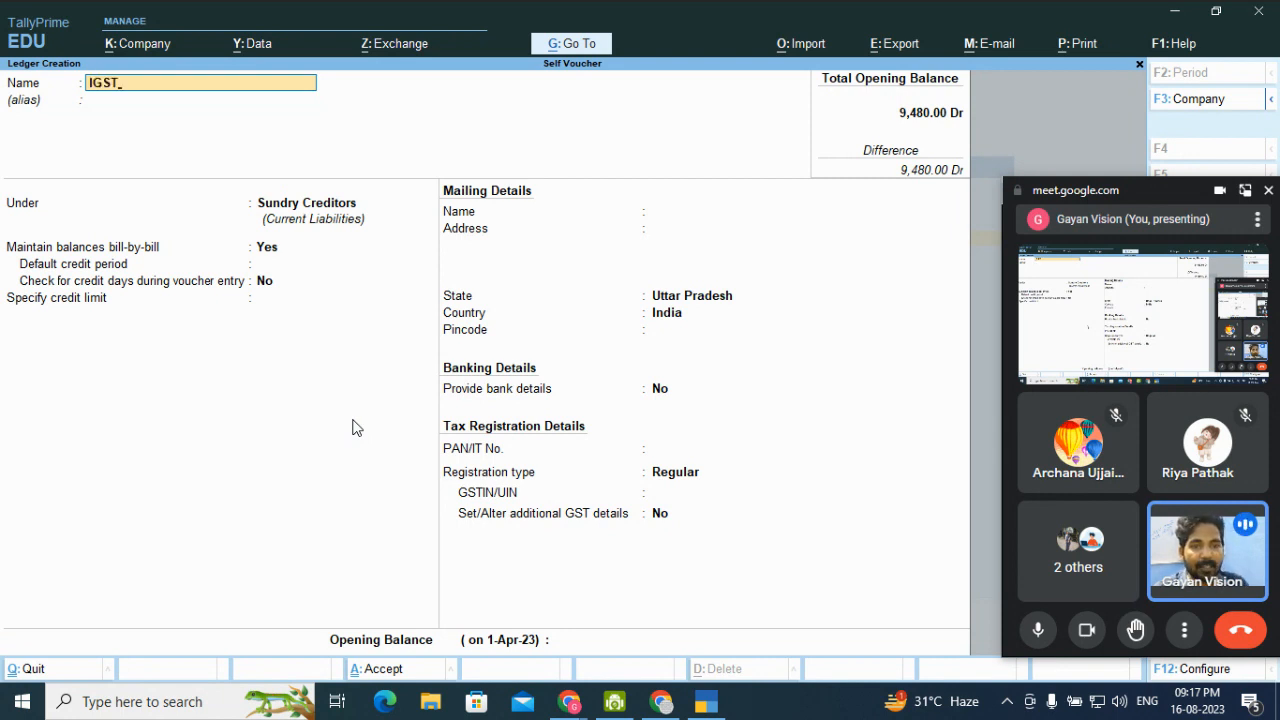
key("Return")
key("Return")
type("Du")
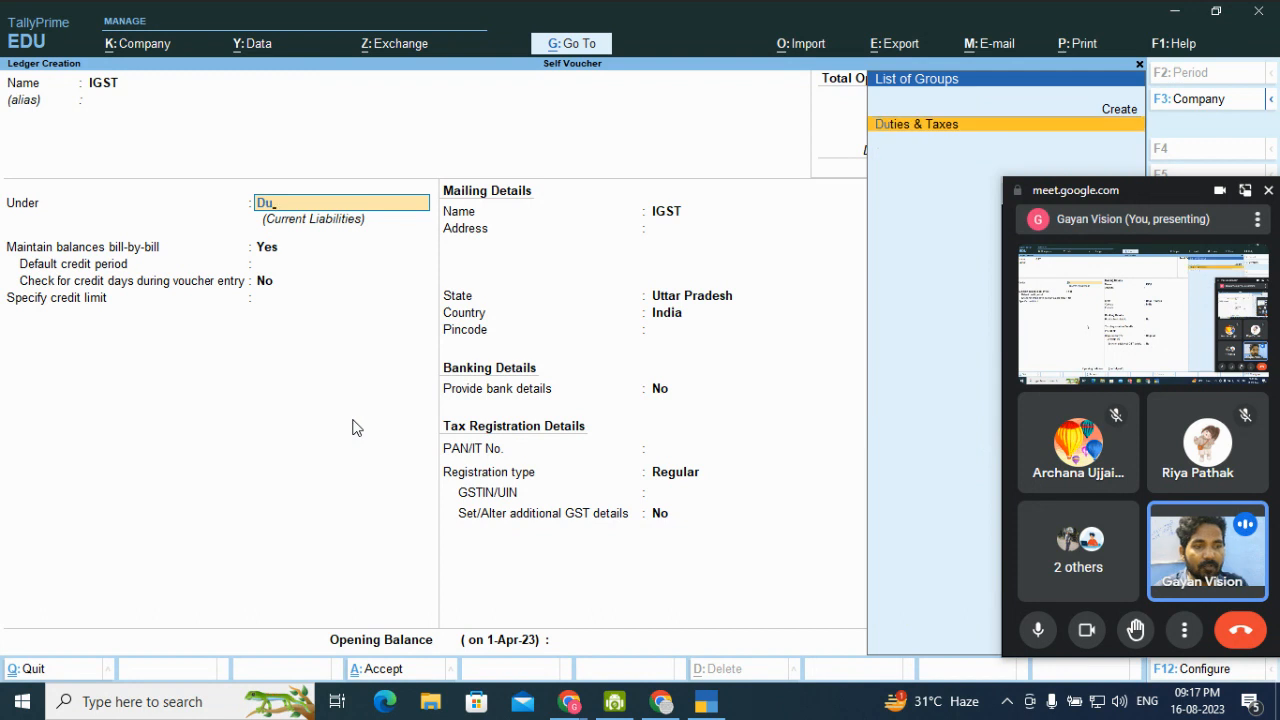
key("Return")
key("Up")
key("Return")
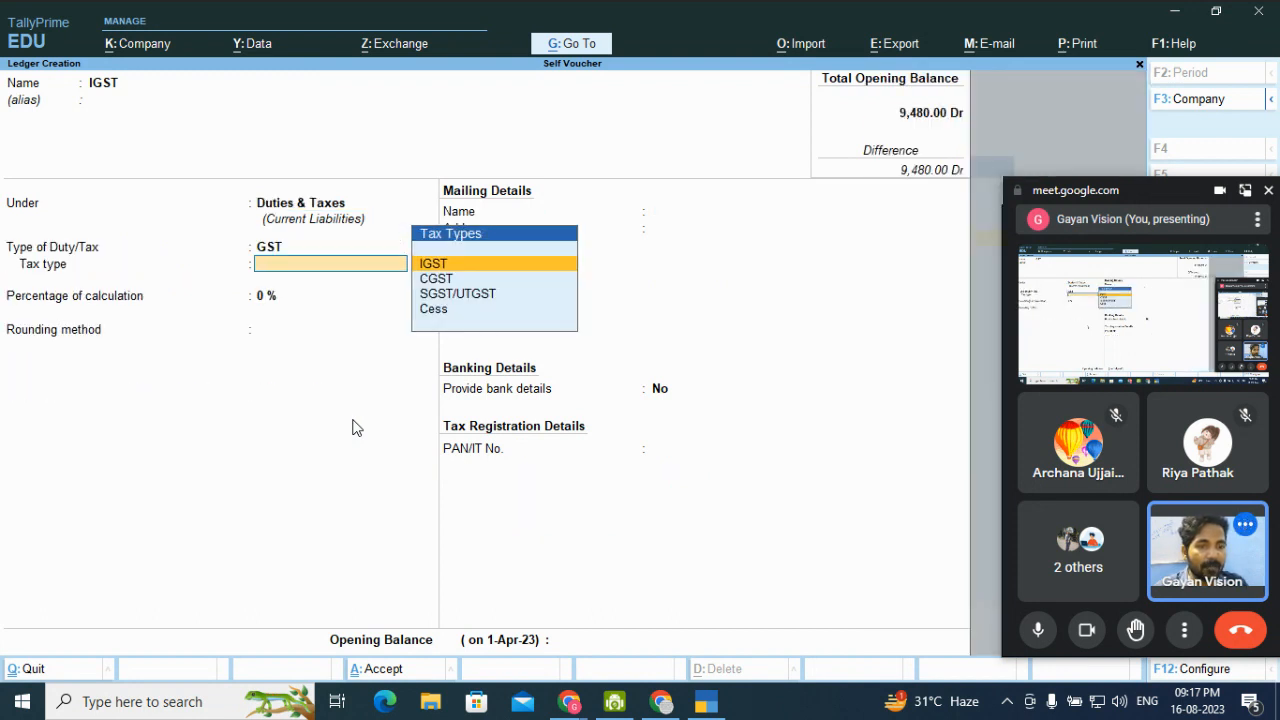
key("Return")
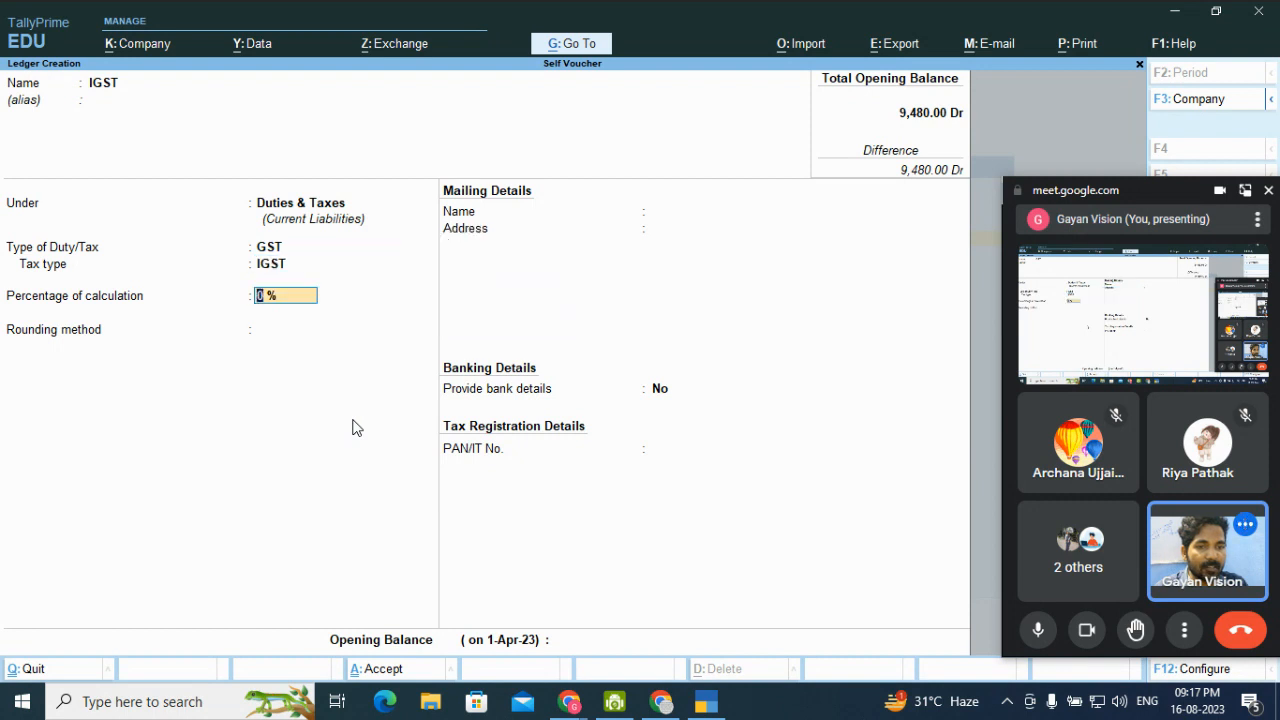
key("ctrl+a")
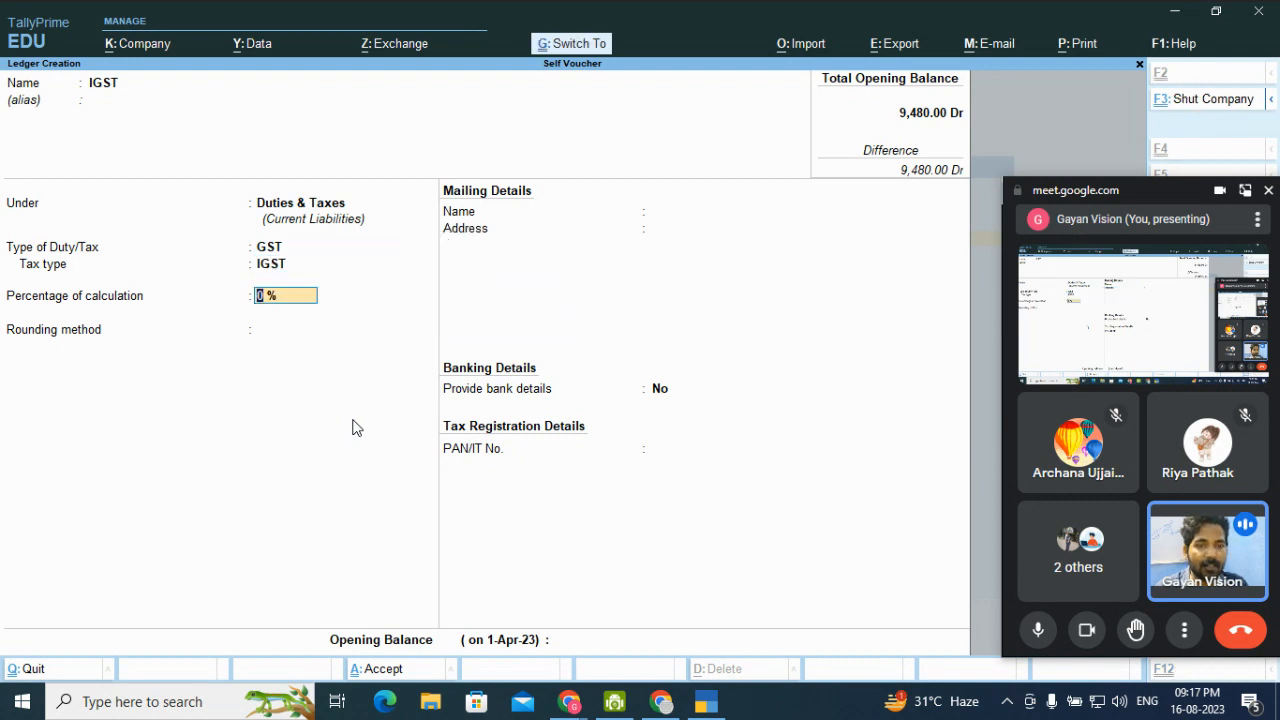
Create and save a CGST ledger under Duties & Taxes with duty type GST and tax type CGST
type("CGS")
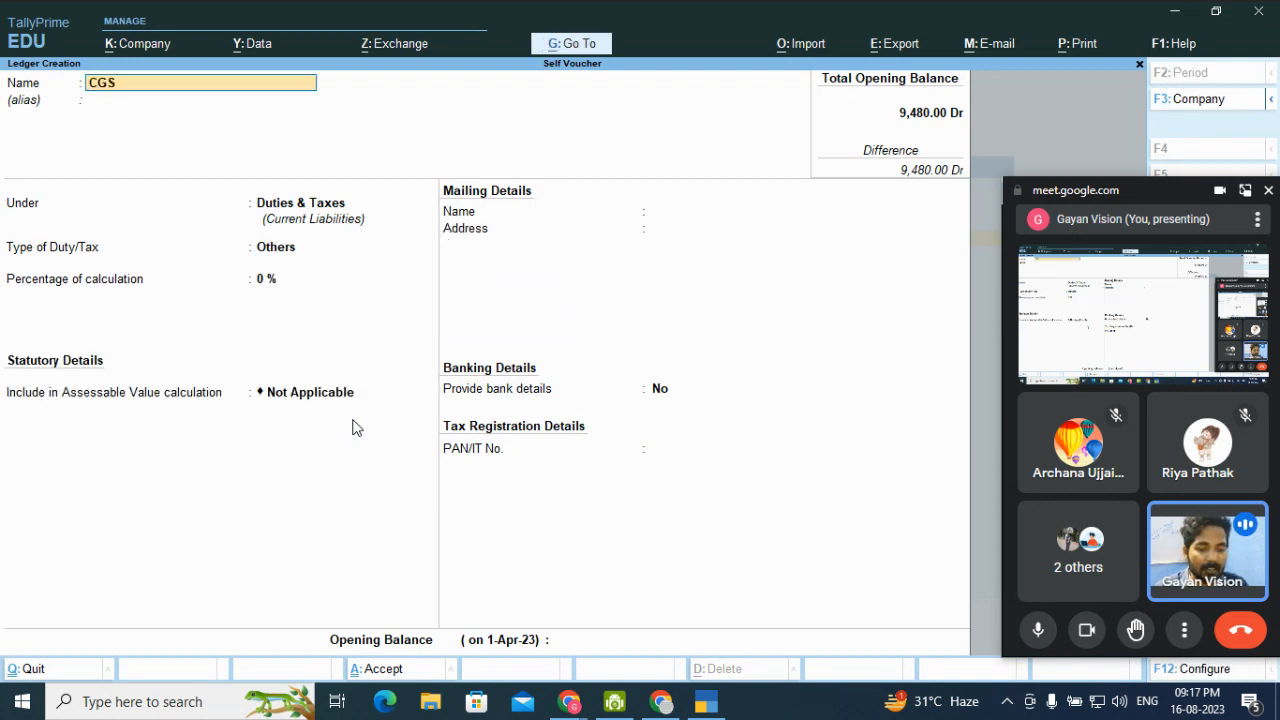
key("Return")
key("Return")
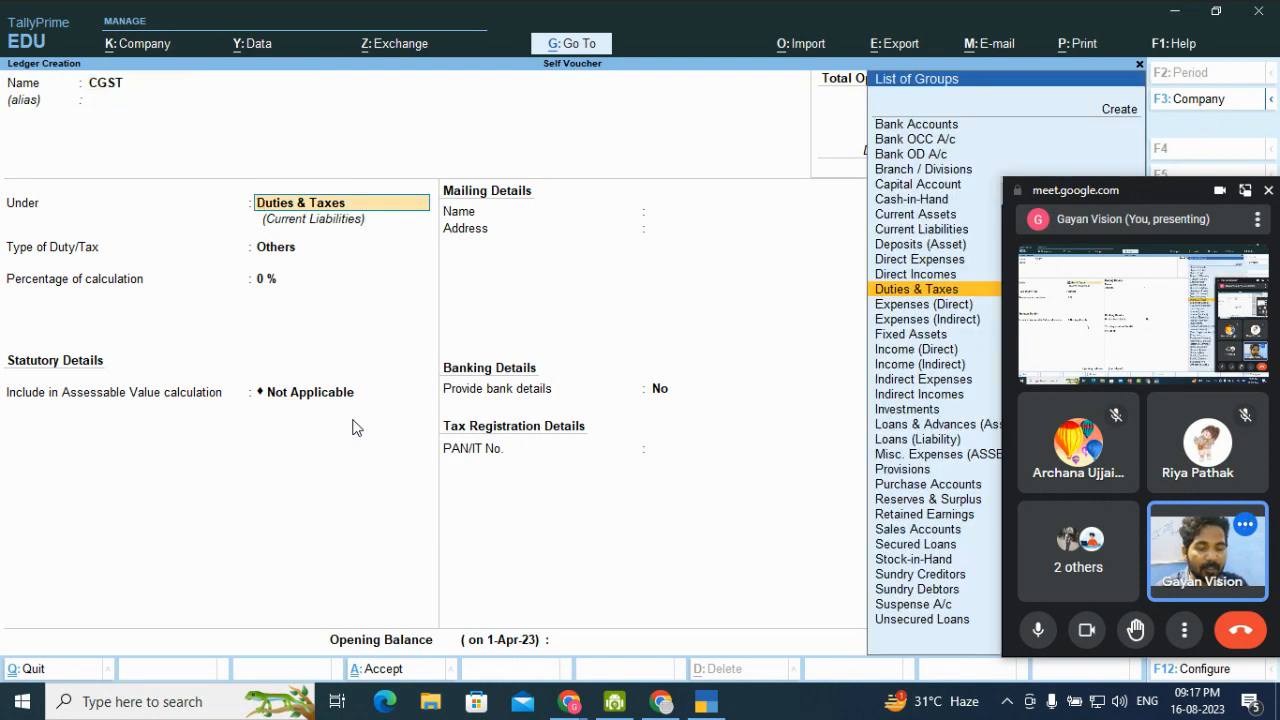
key("Return")
key("Up")
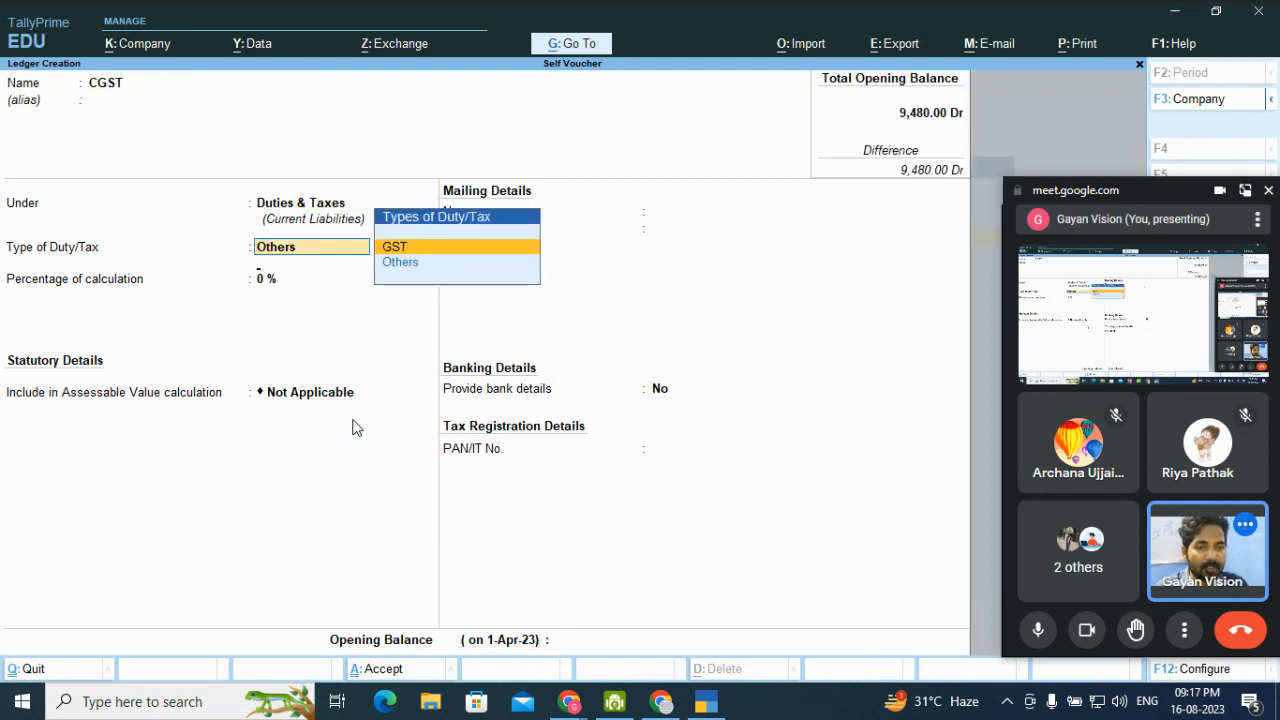
key("Return")
key("Down")
key("Return")
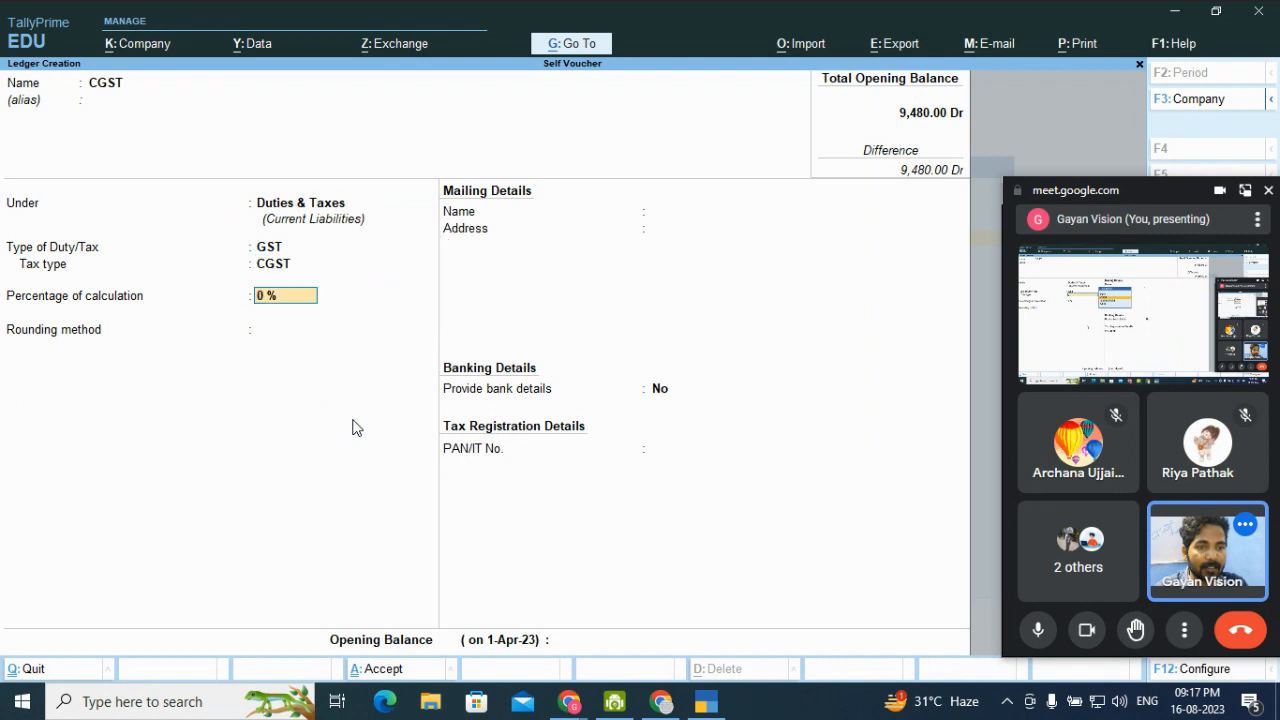
key("ctrl+a")
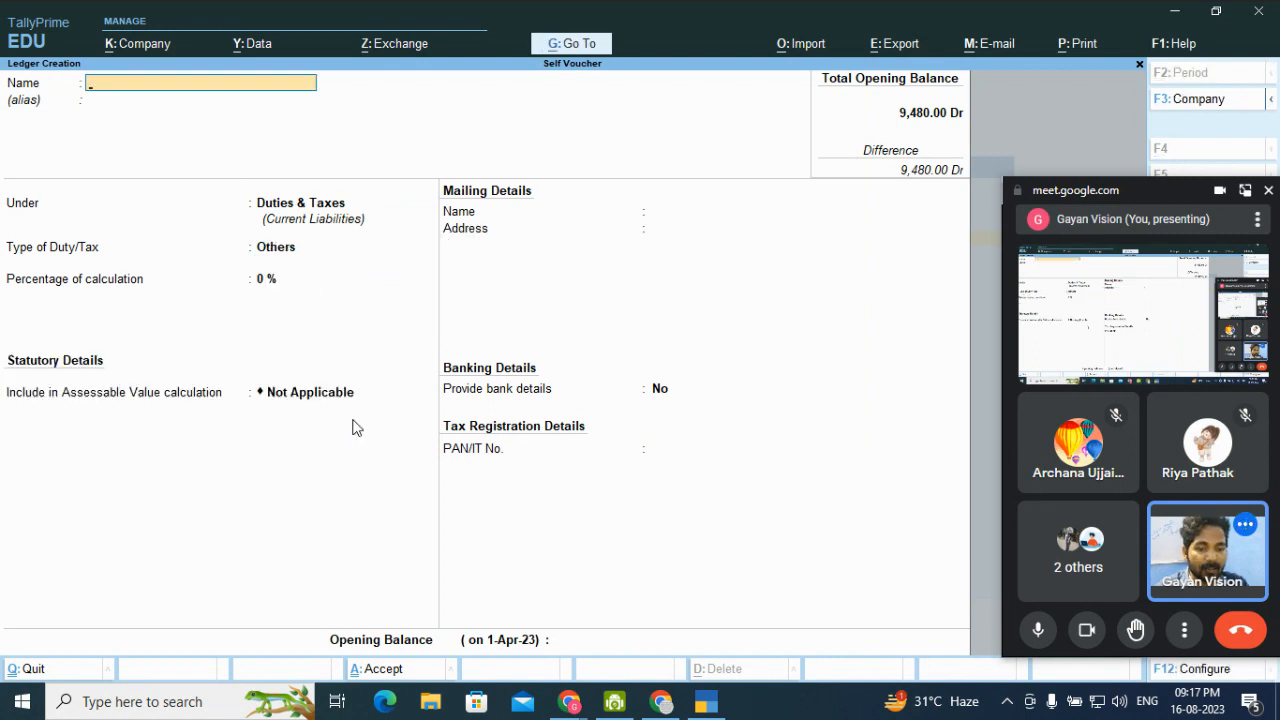
Create and save an SGST ledger under Duties & Taxes with GST tax type SGST/UTGST, and leave ledger creation
type("SGST")
key("Return")
key("Return")
key("Return")
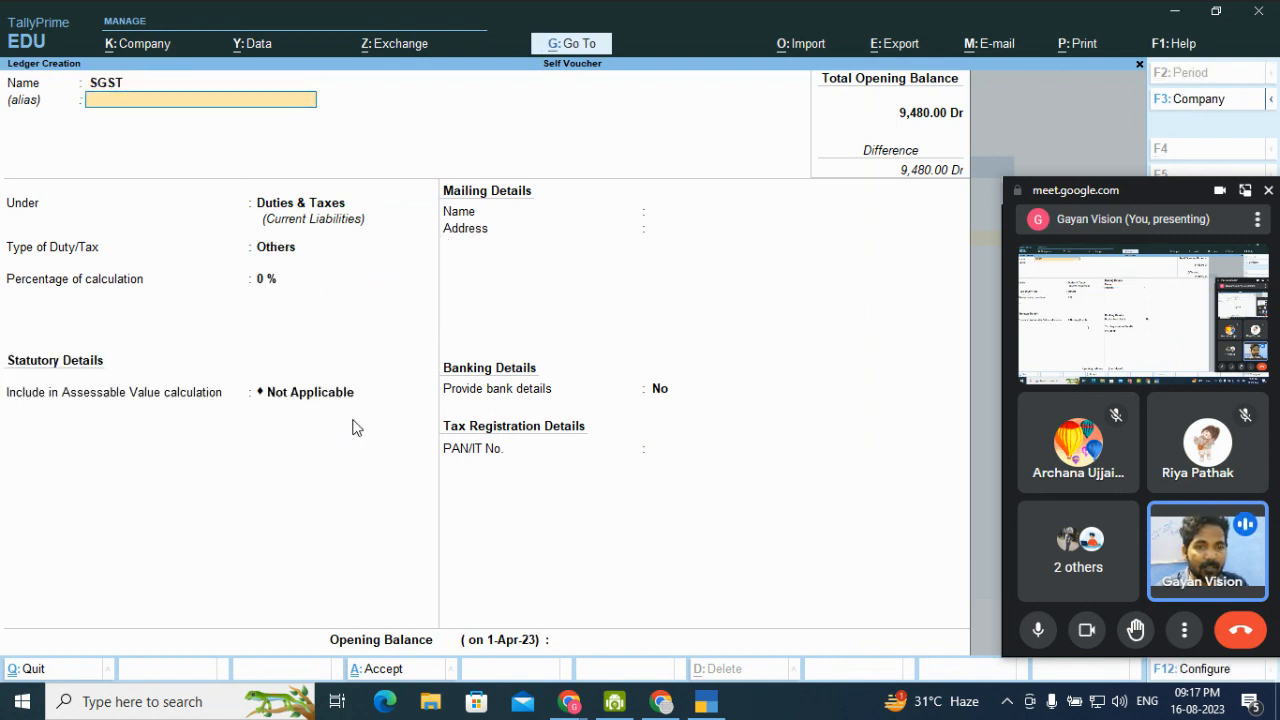
key("Up")
key("Return")
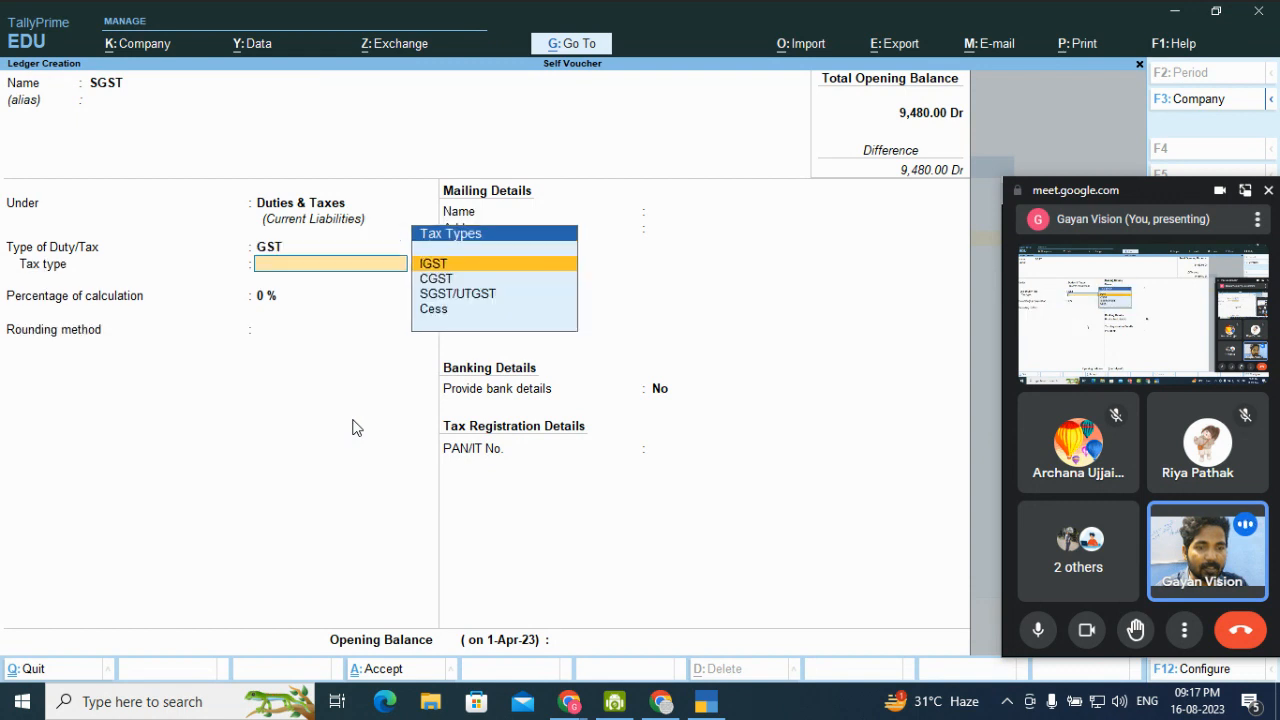
key("Down")
key("Down")
key("Return")
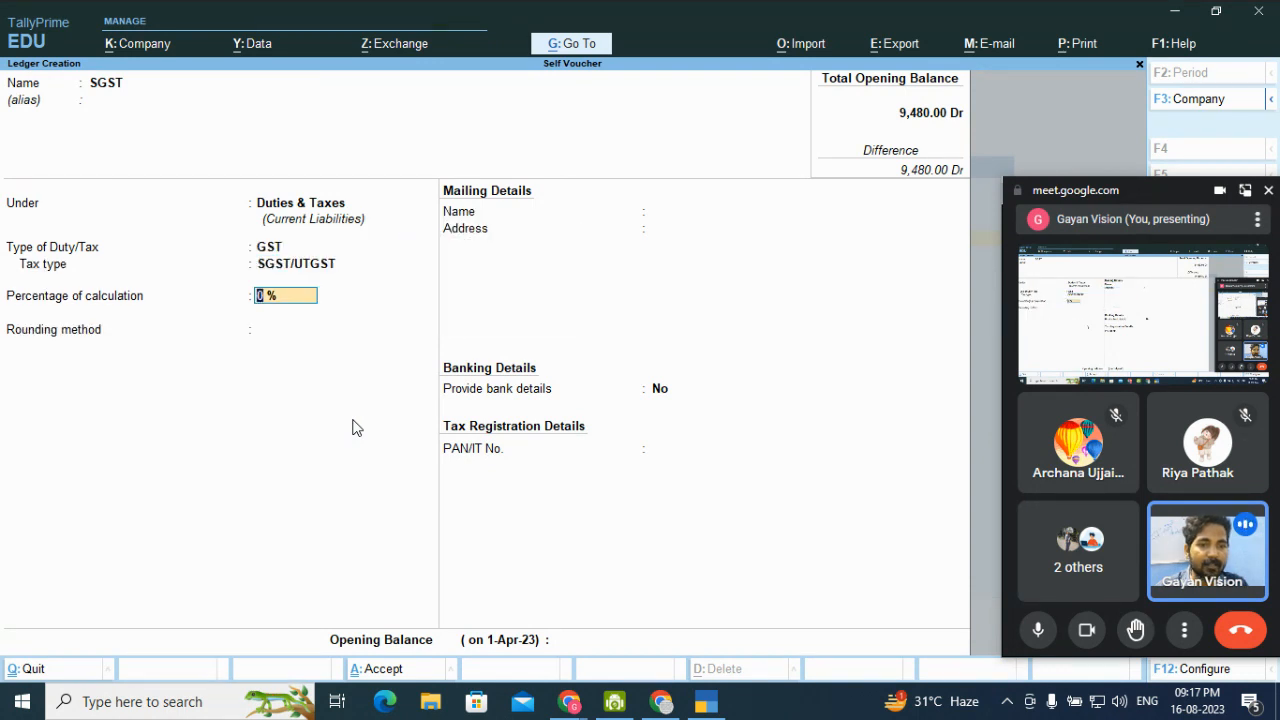
key("ctrl")
key("ctrl+a")
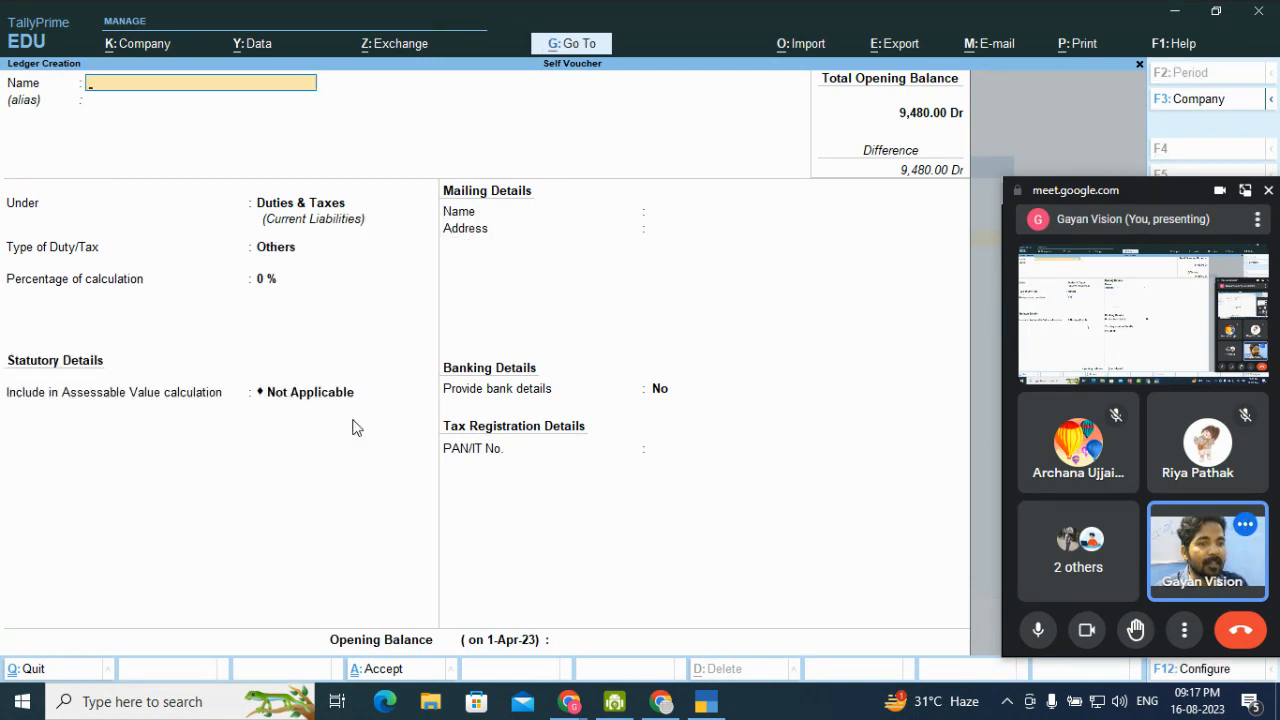
key("Escape")
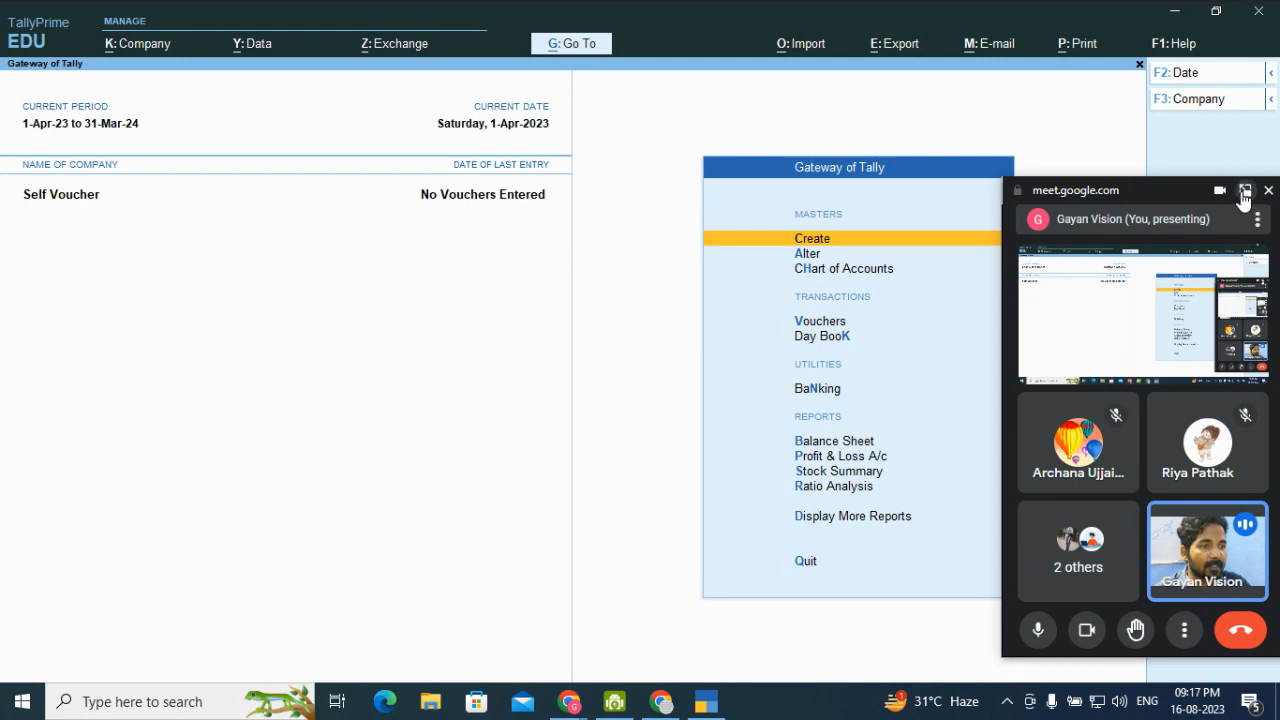
Switch to the Google Meet call in Chrome, reopen its picture-in-picture view and return to TallyPrime
left_click(1244, 193)
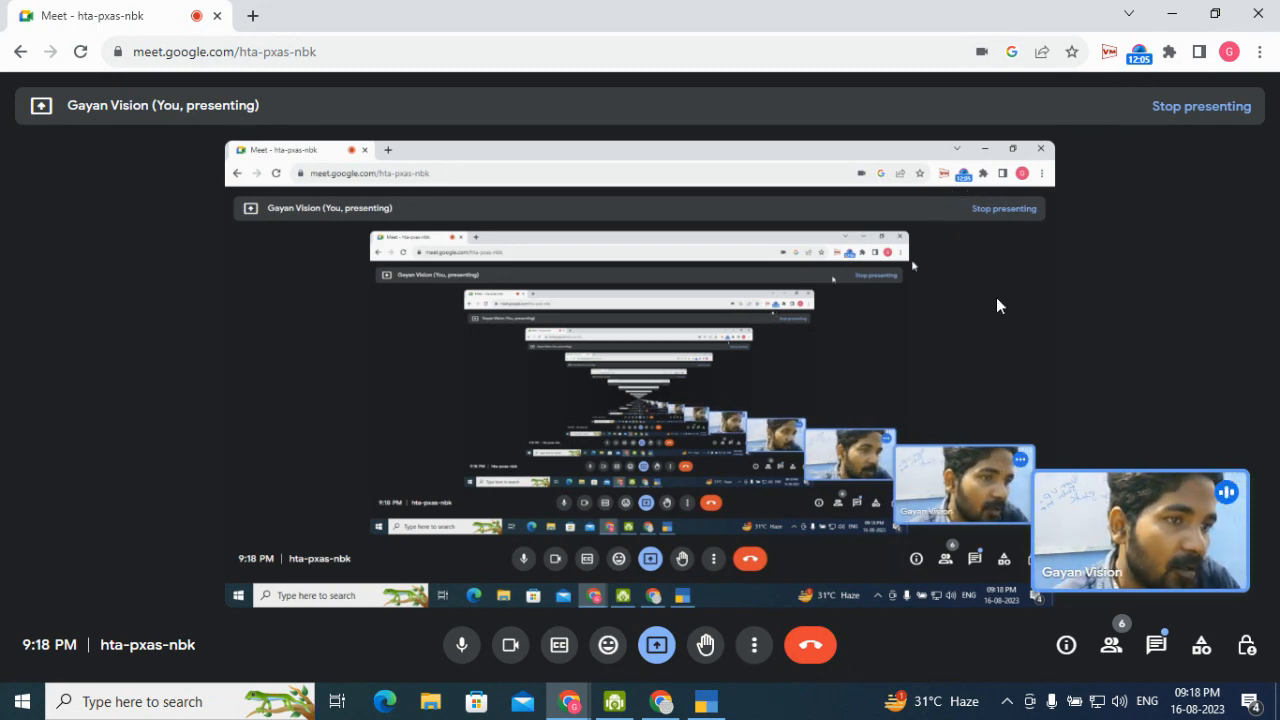
left_click(754, 645)
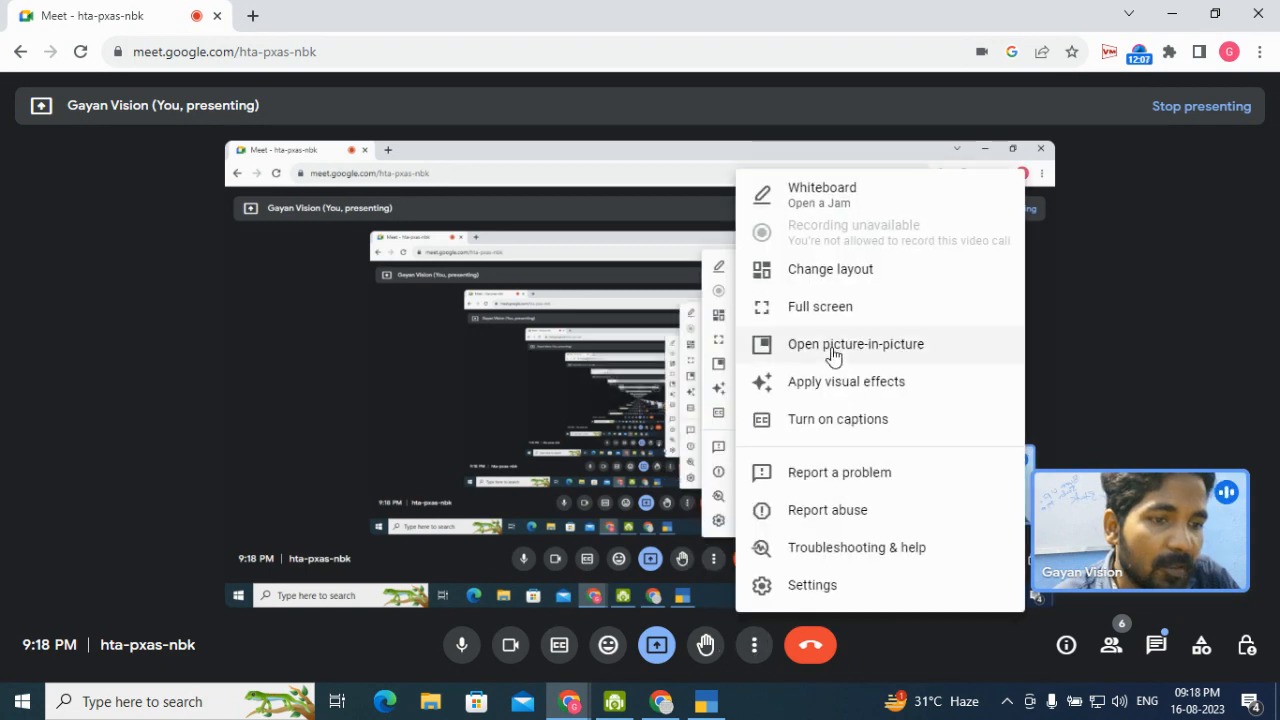
left_click(884, 335)
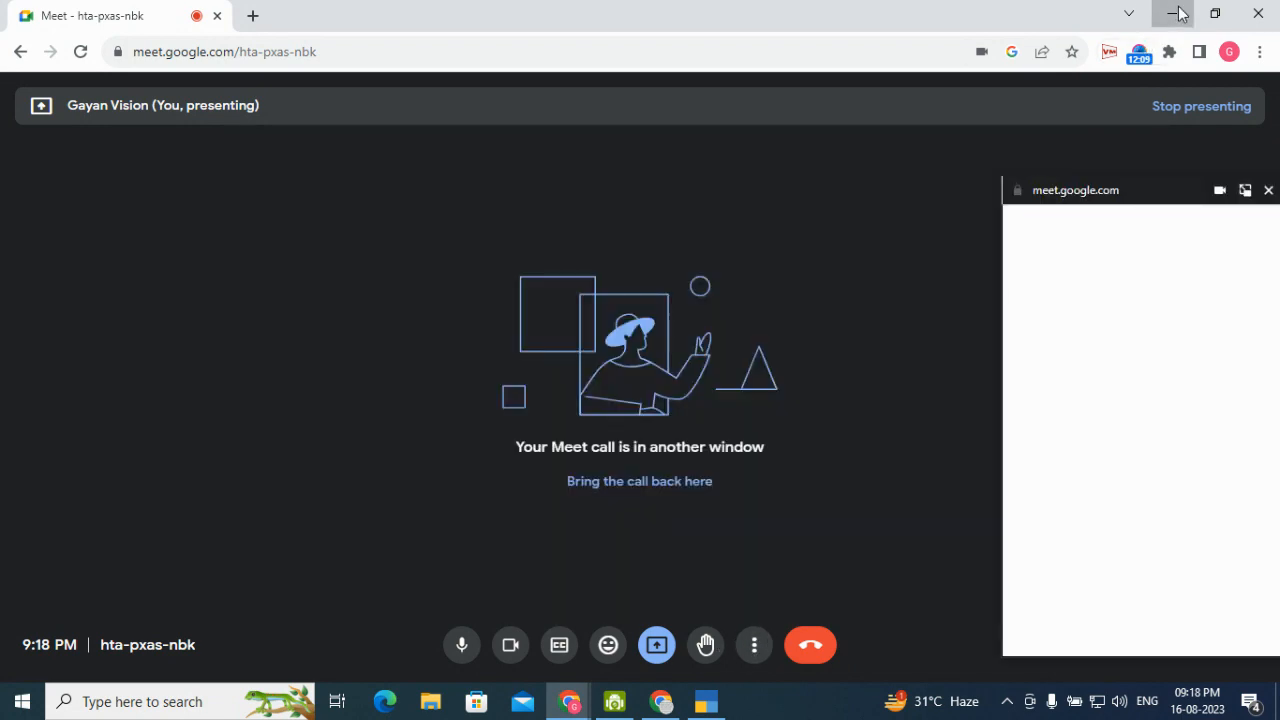
left_click(1173, 13)
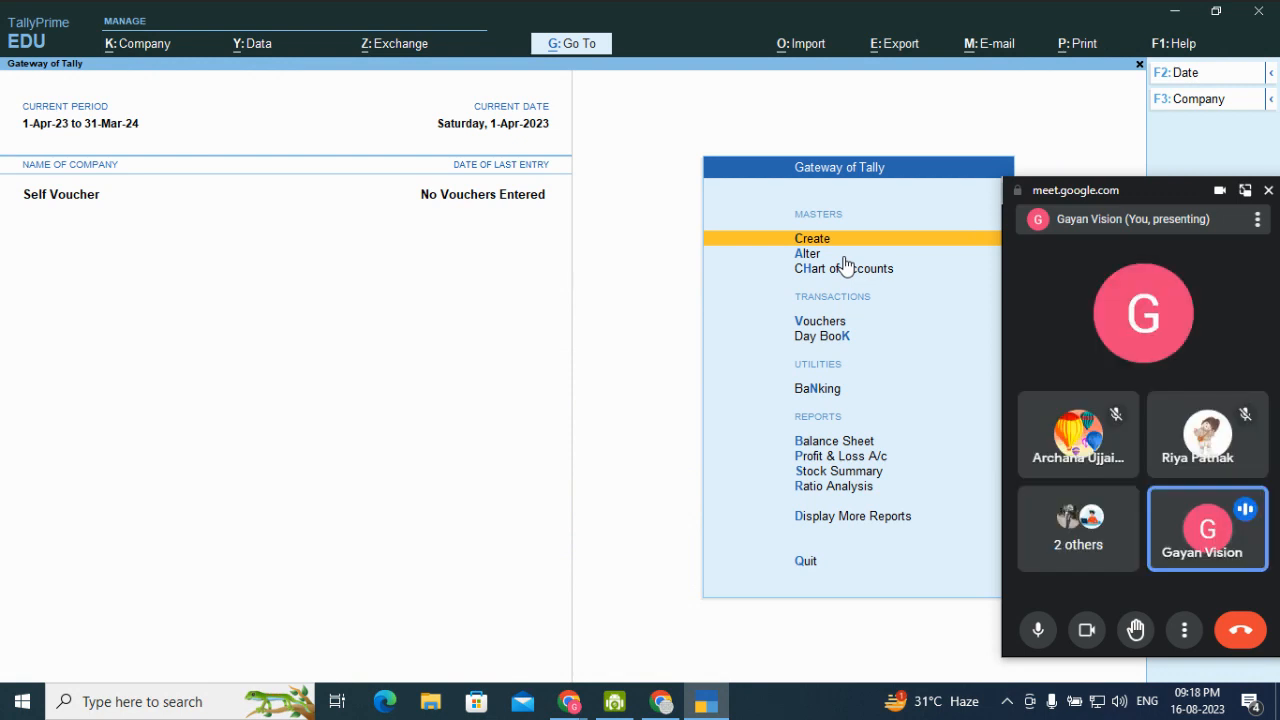
Start a new sales voucher and choose the Madhya Pradesh customer as the party account
left_click(820, 322)
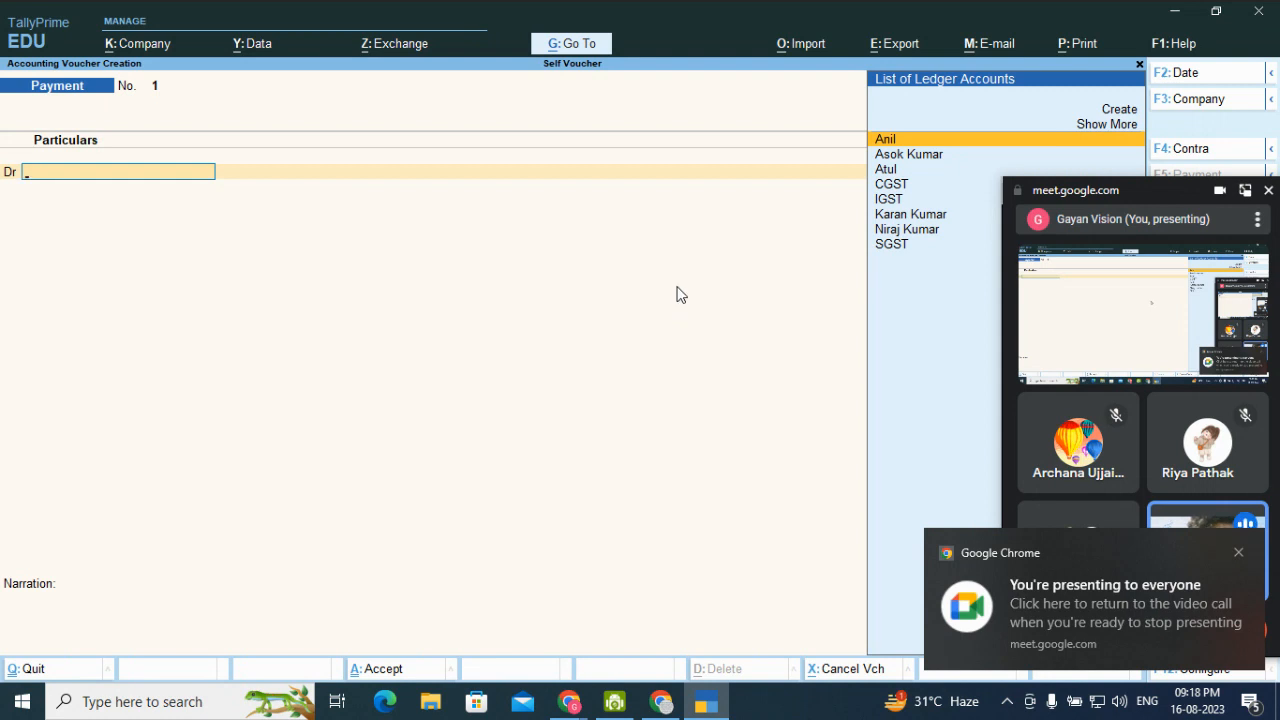
key("F8")
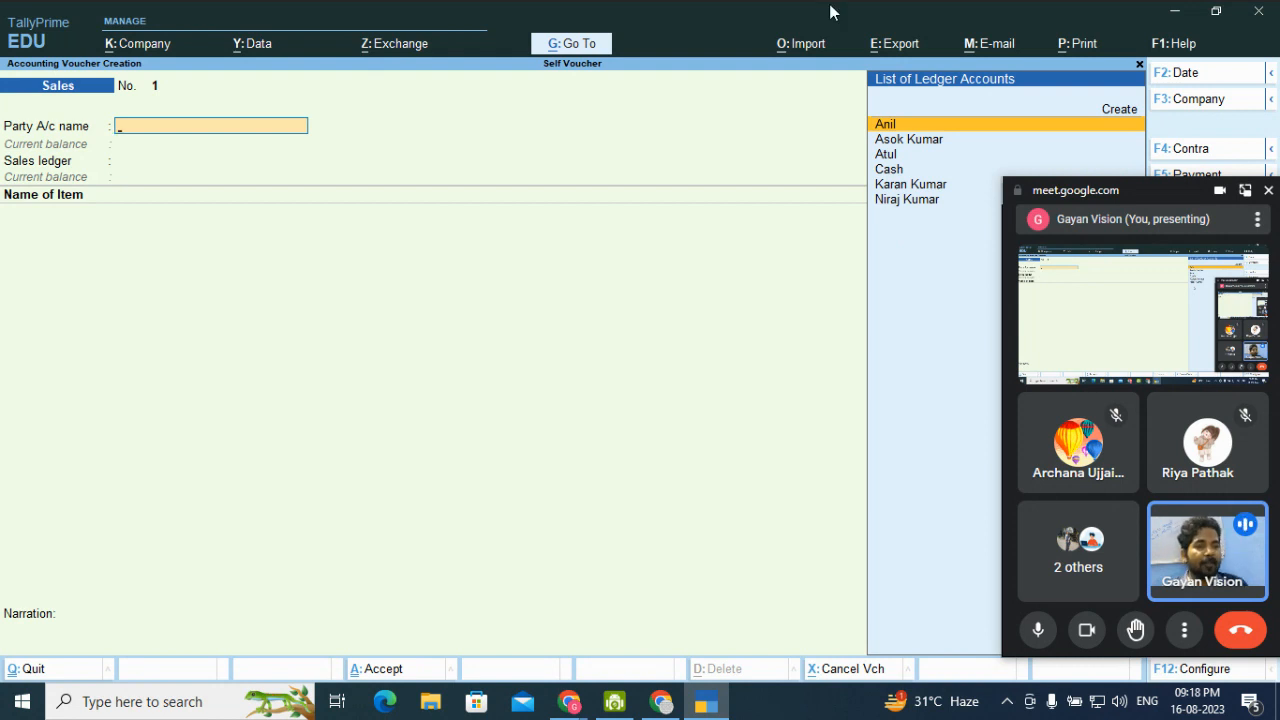
left_click(920, 139)
Leave the dispatch details blank and accept the party details with Regular GST registration and Madhya Pradesh as place of supply
key("Return")
key("Return")
key("Return")
key("Return")
key("Return")
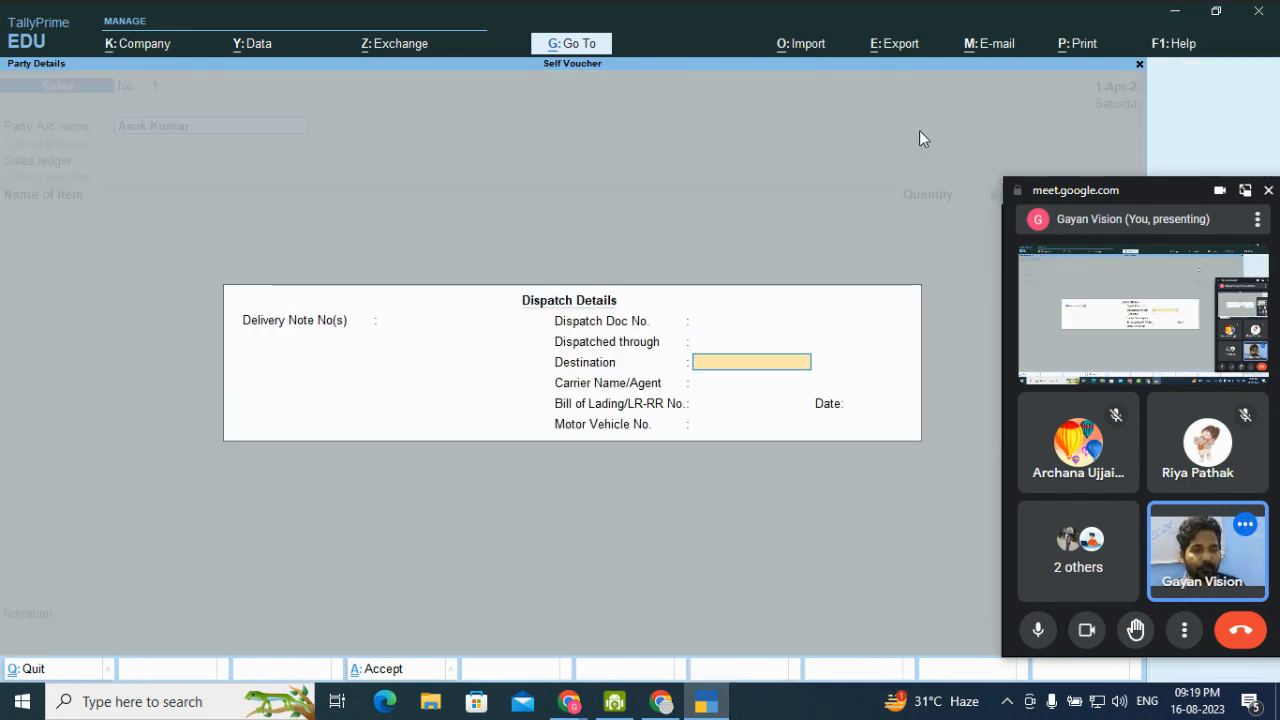
key("Return")
key("Return")
key("Return")
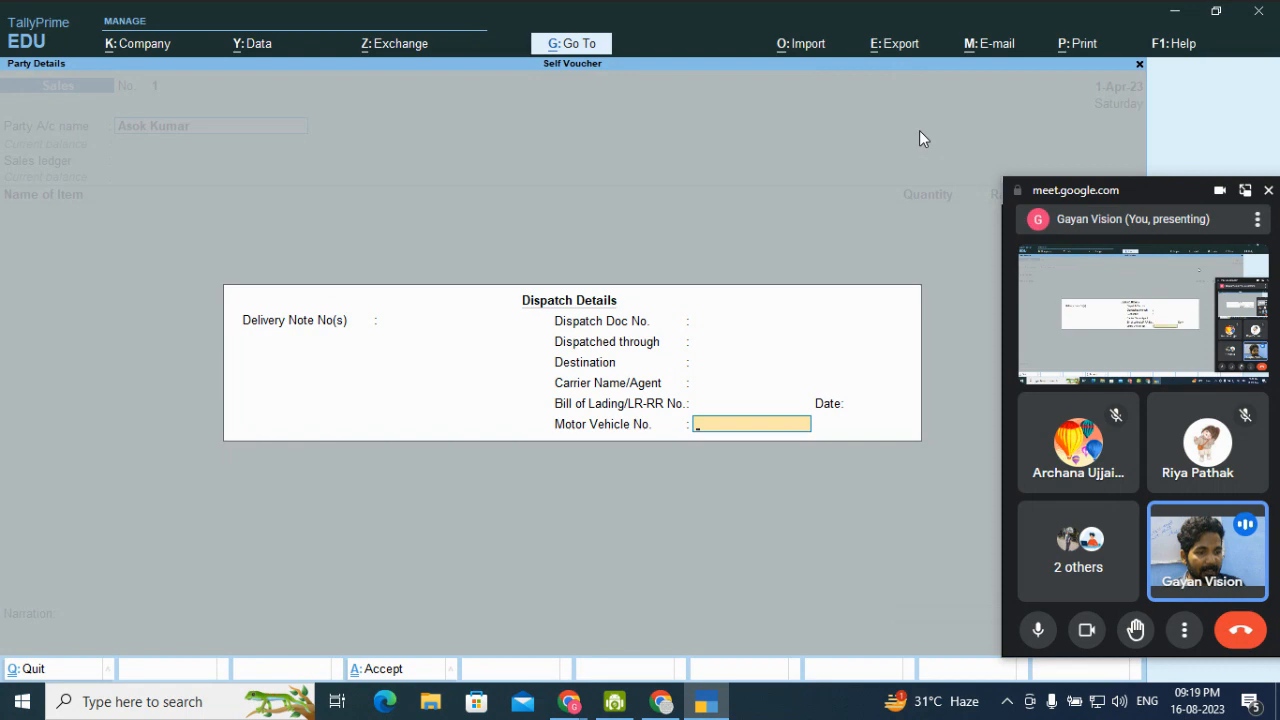
key("Return")
key("Return")
key("Return")
key("Return")
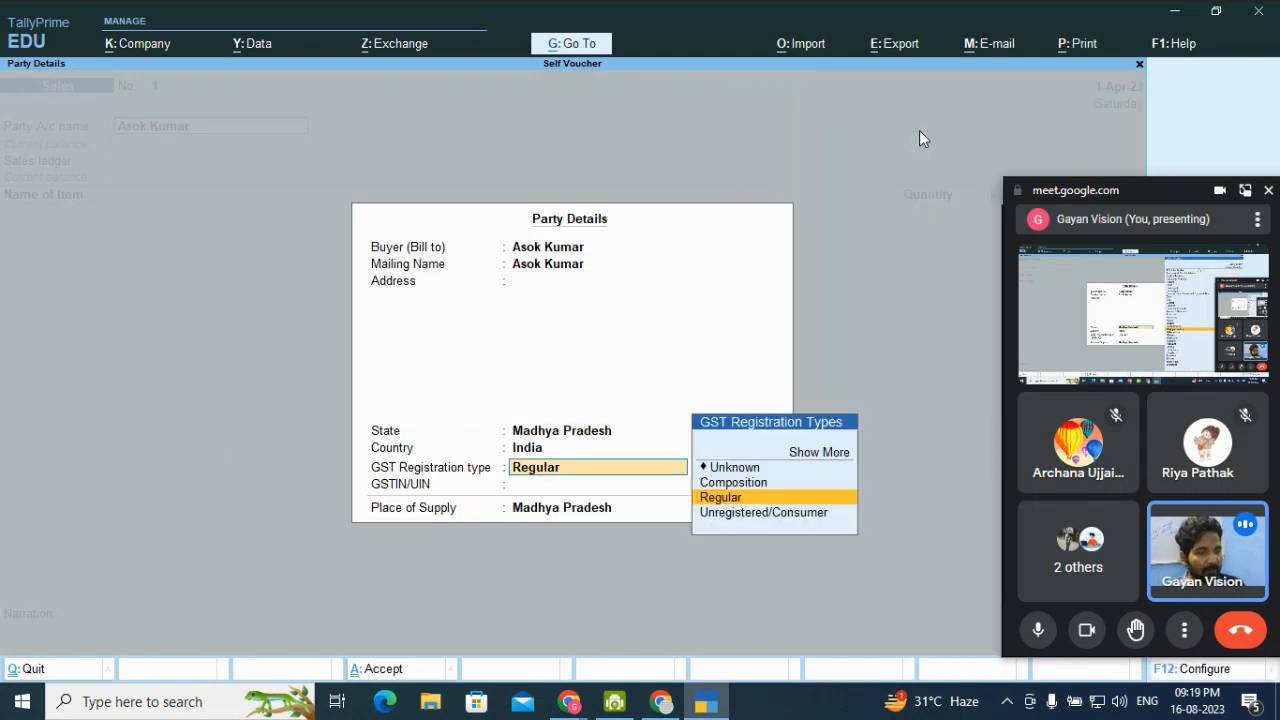
key("Return")
key("Return")
key("Return")
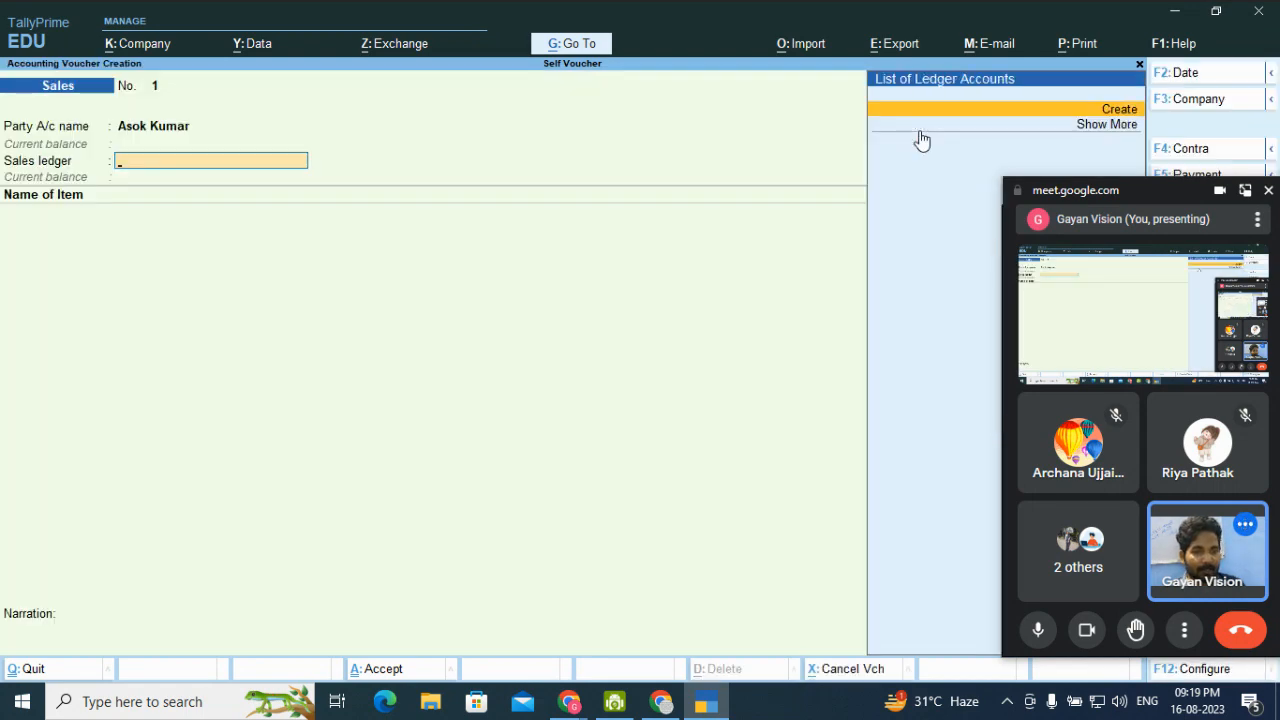
Create a sales ledger named Sale under Sales Accounts from the voucher, with the type of supply set to Goods
key("Return")
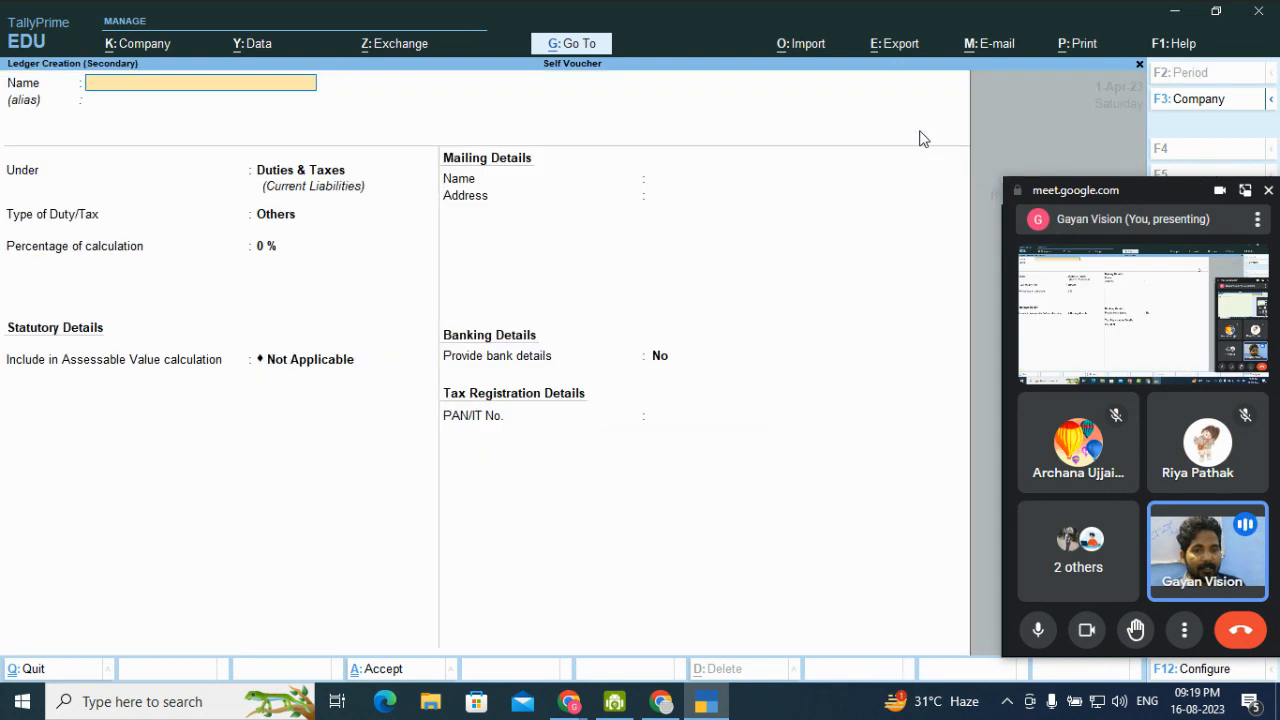
type("Sale")
key("Return")
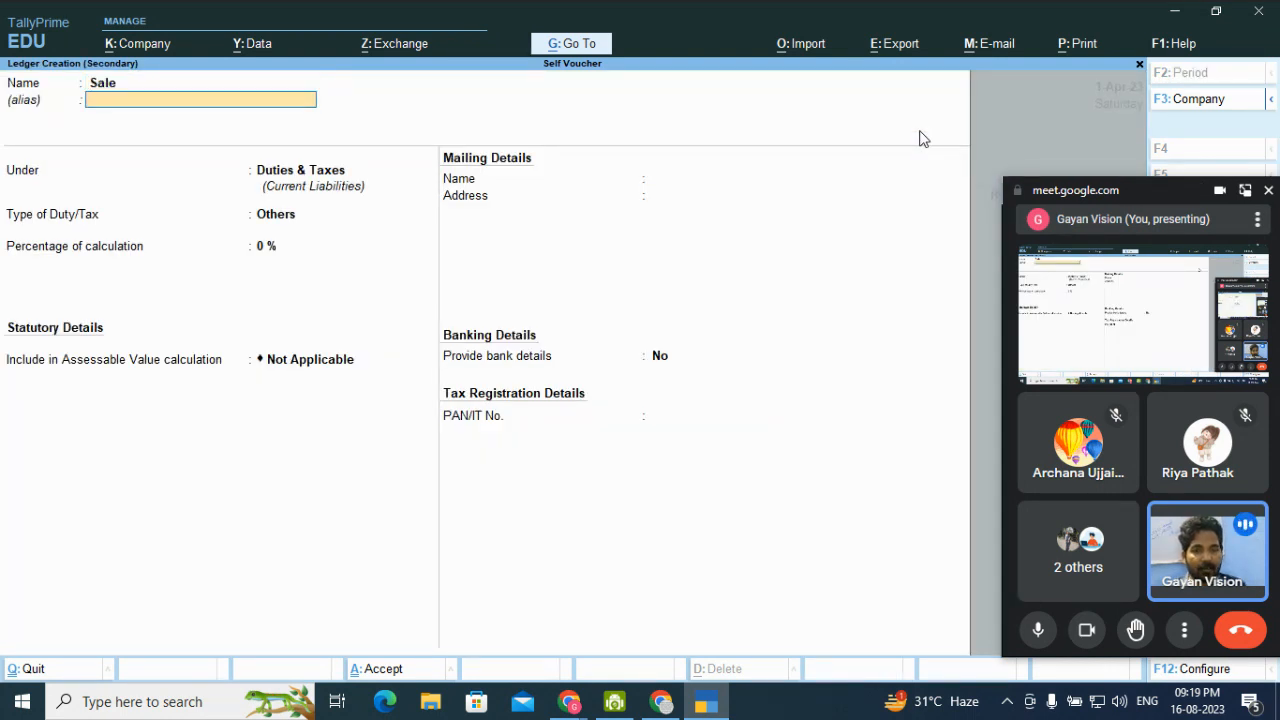
key("Return")
type("Sale")
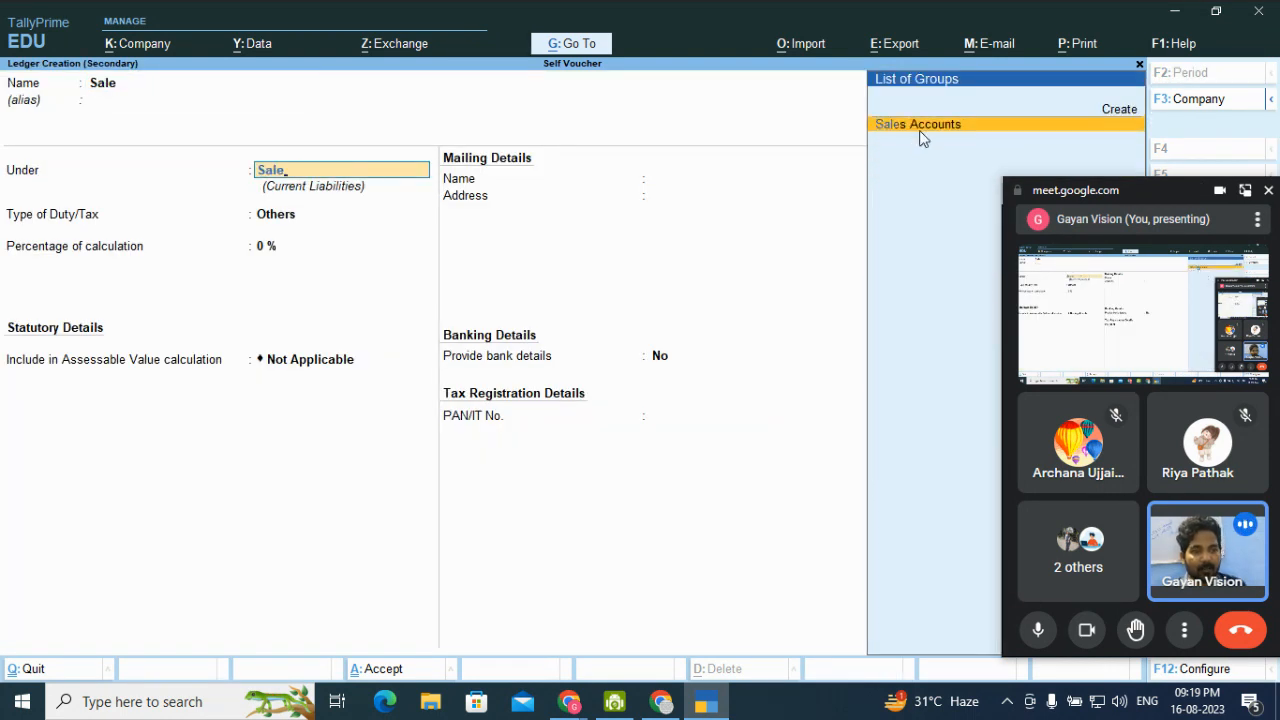
key("Return")
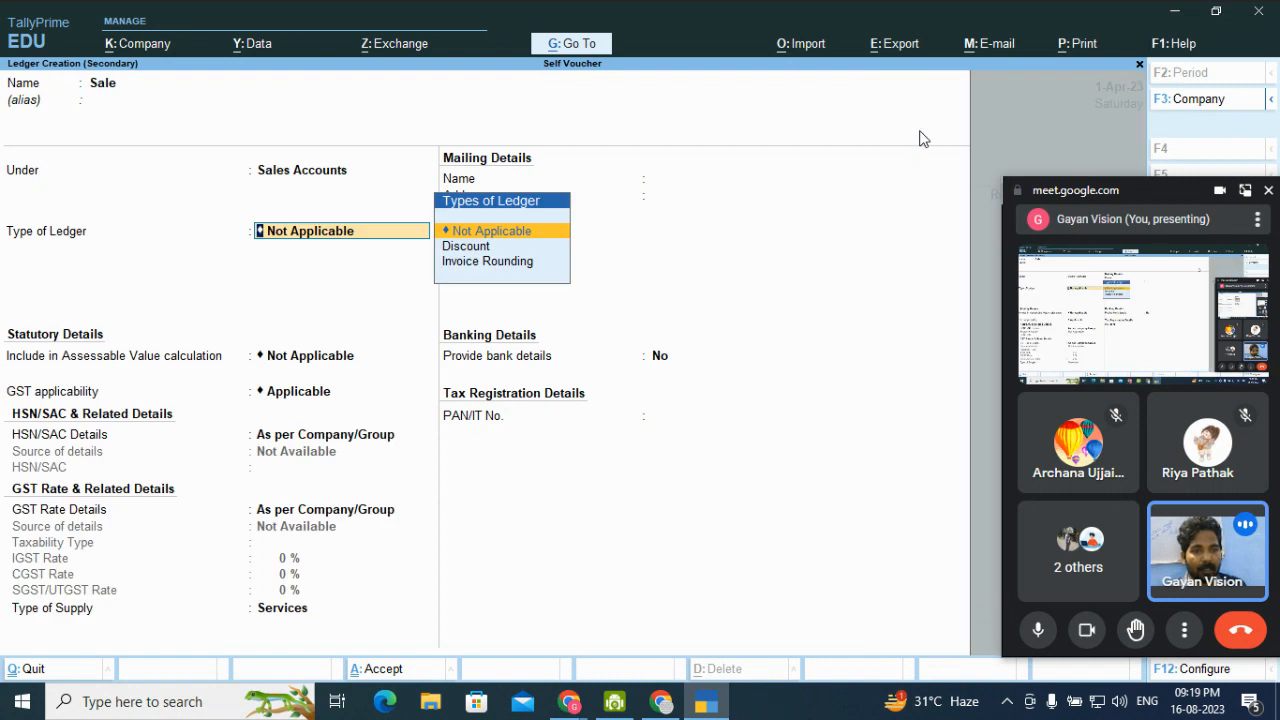
key("Return")
key("Return")
key("Return")
key("Return")
key("Return")
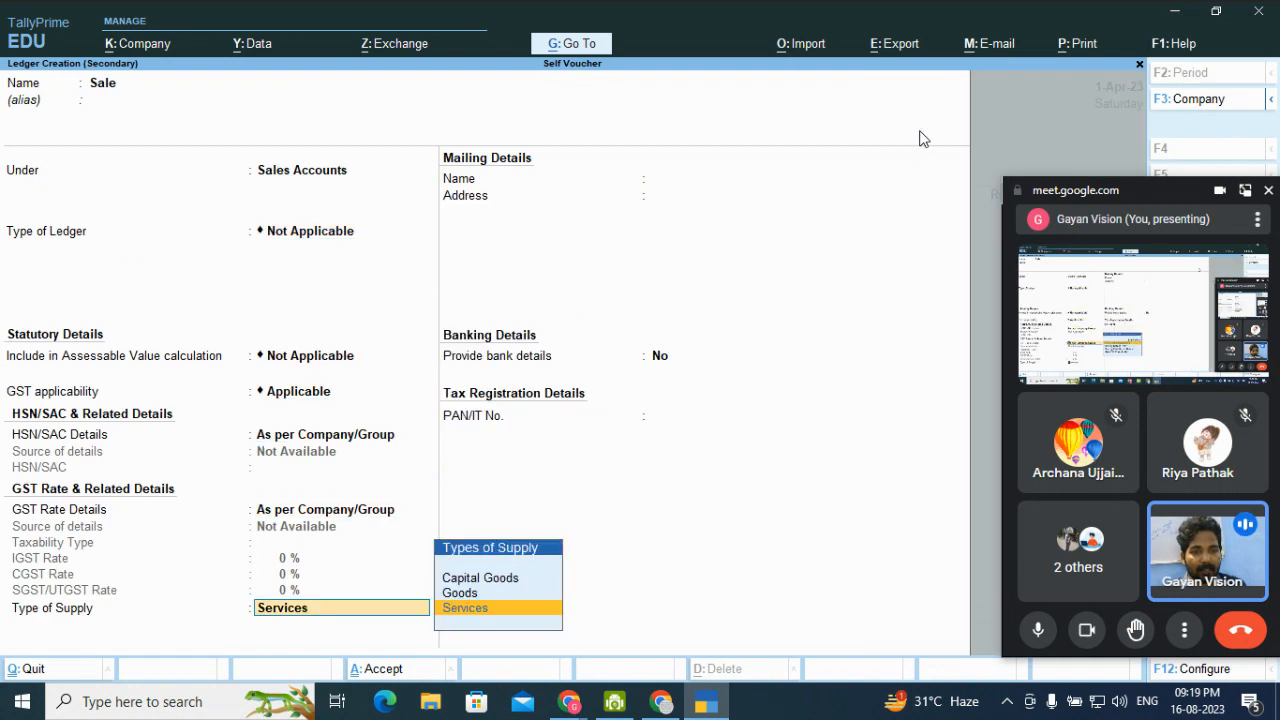
key("Up")
key("Return")
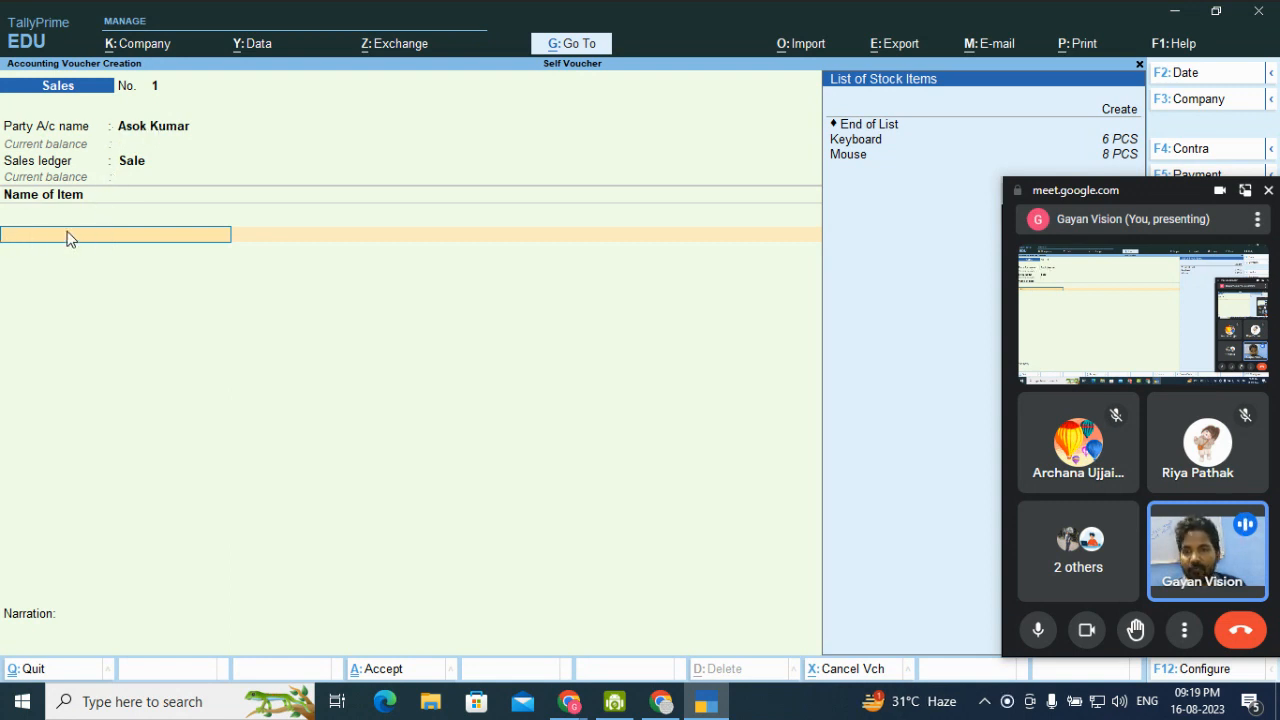
Add the Keyboard item to the sales voucher with a quantity of 2 PCS at a rate of 250
left_click(843, 143)
key("Return")
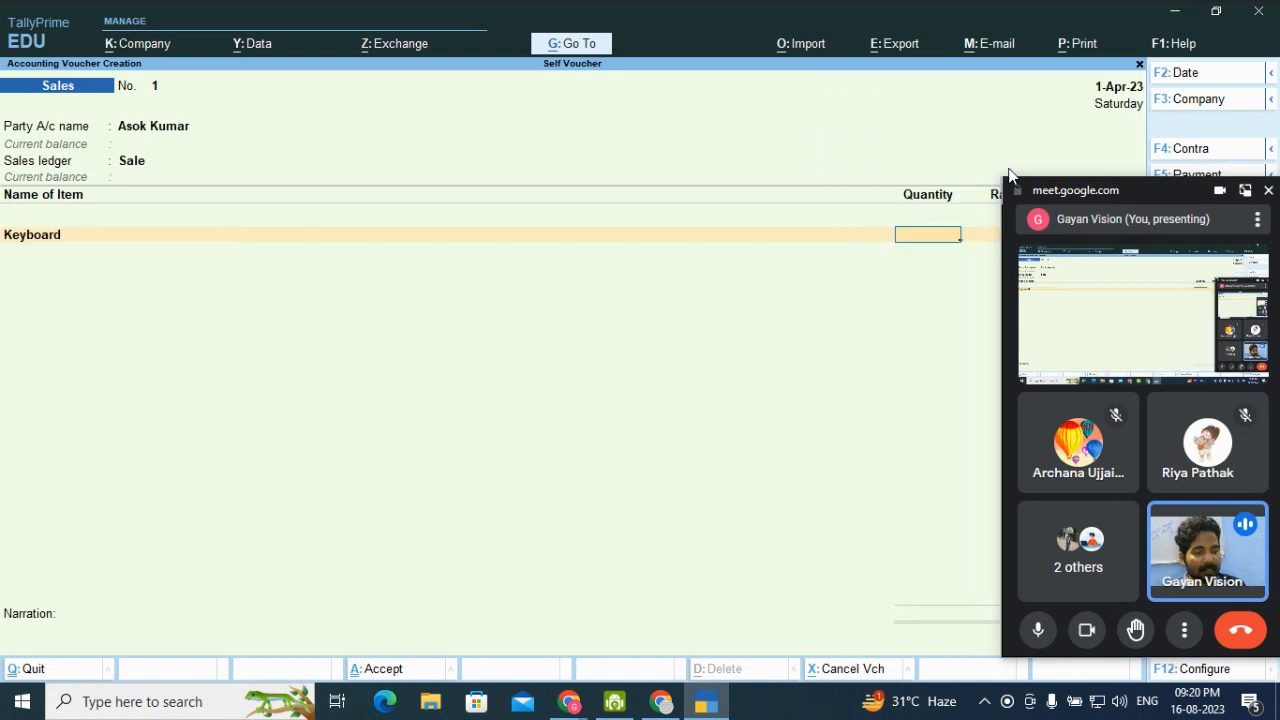
type("2")
key("Return")
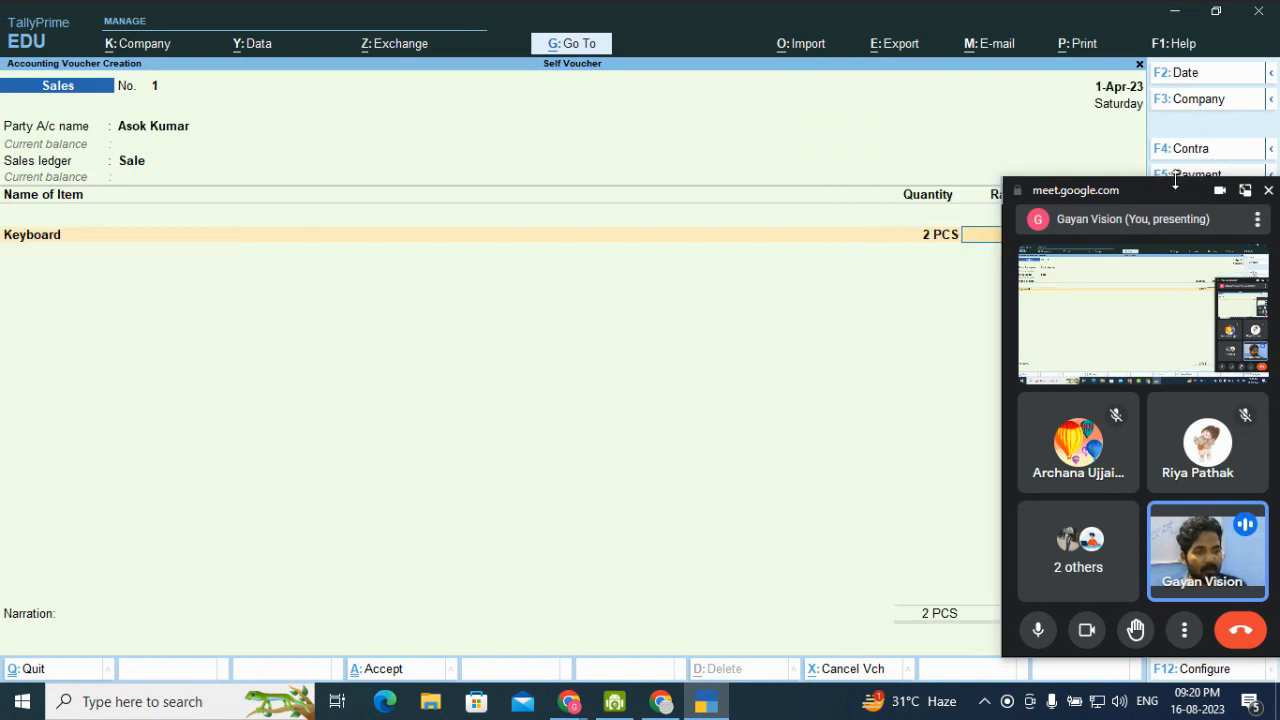
left_click_drag(1141, 189, 679, 424)
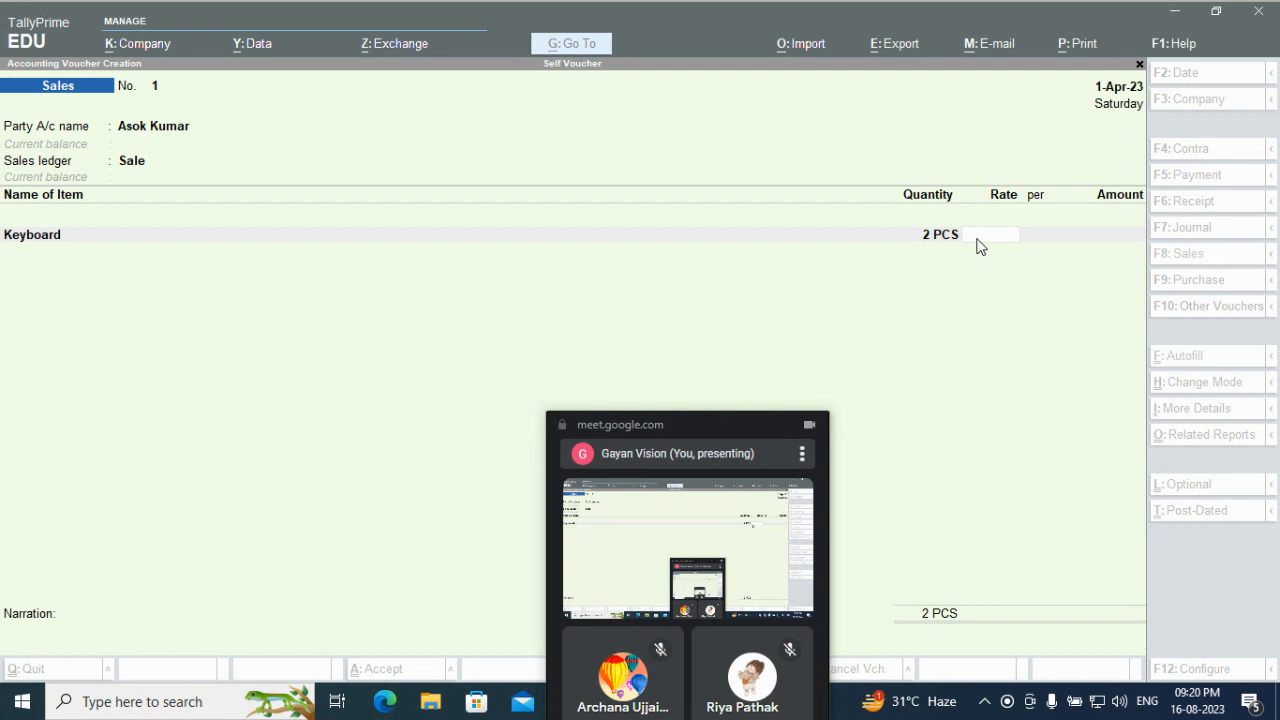
left_click(1128, 251)
type("250")
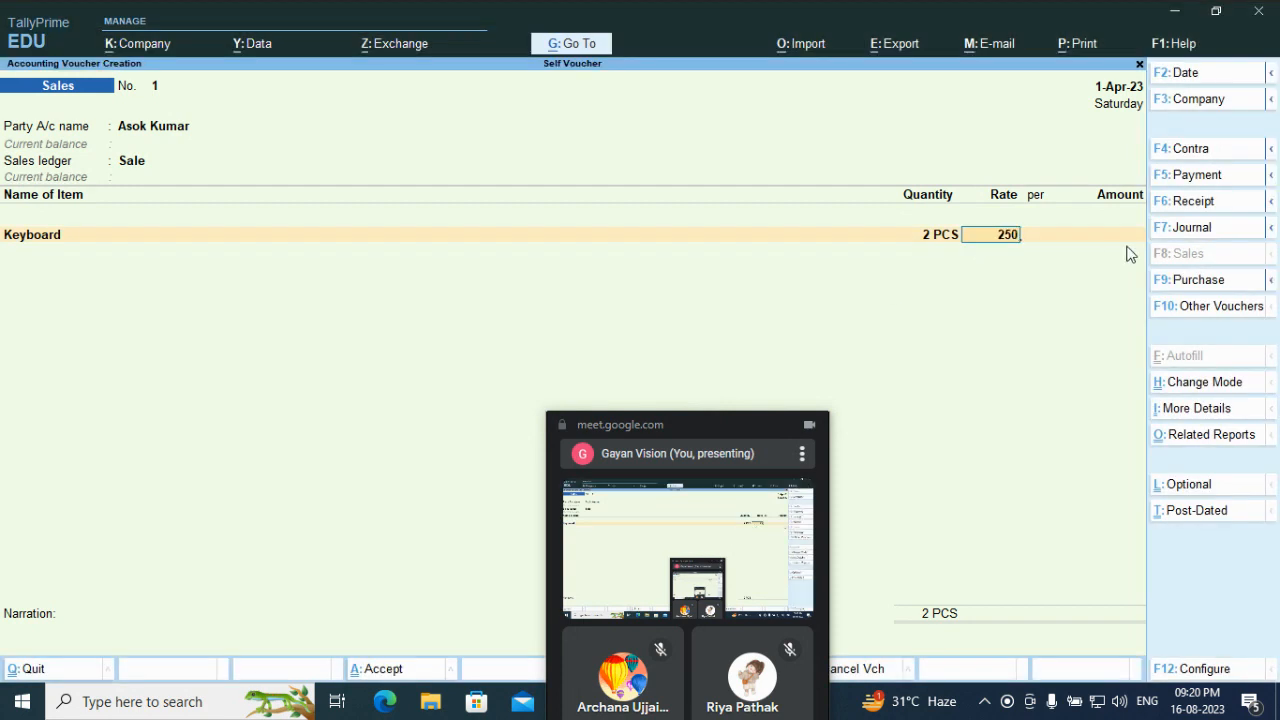
key("Return")
key("Return")
key("Return")
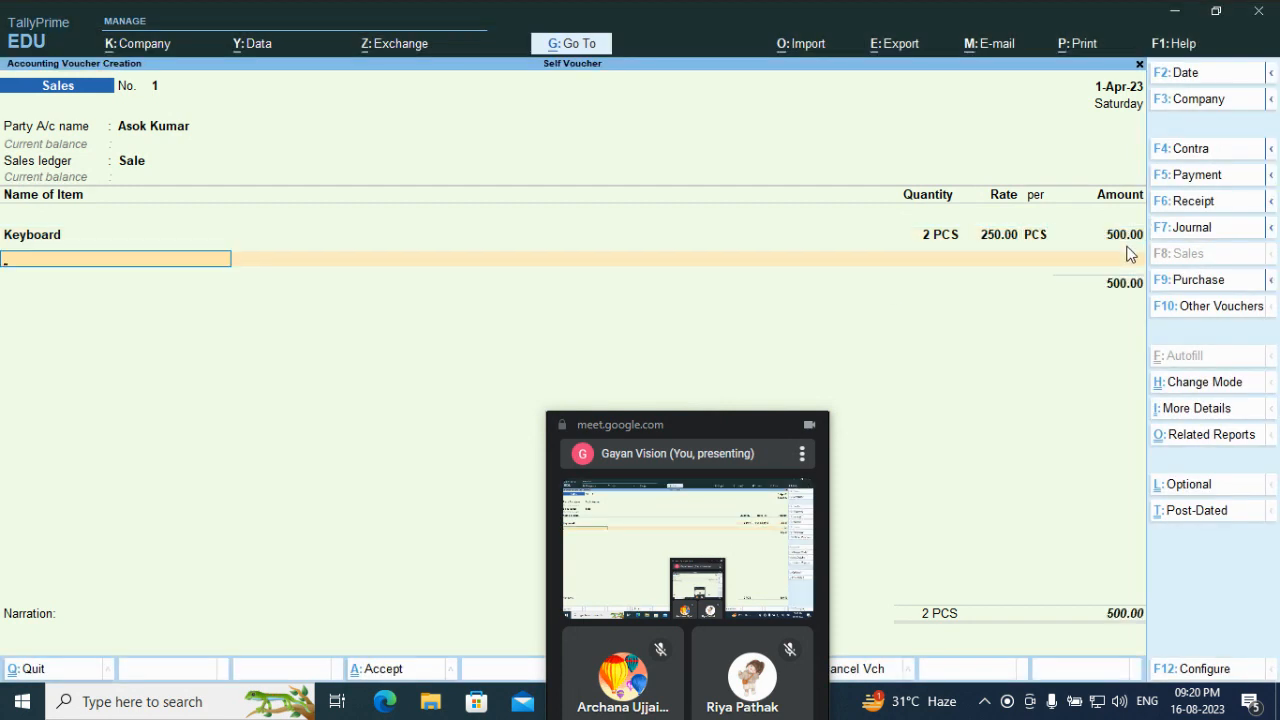
Add the Mouse item with a quantity of 3 PCS at a rate of 950 and end the item list
key("Down")
key("Down")
key("Down")
key("Down")
key("Down")
key("Return")
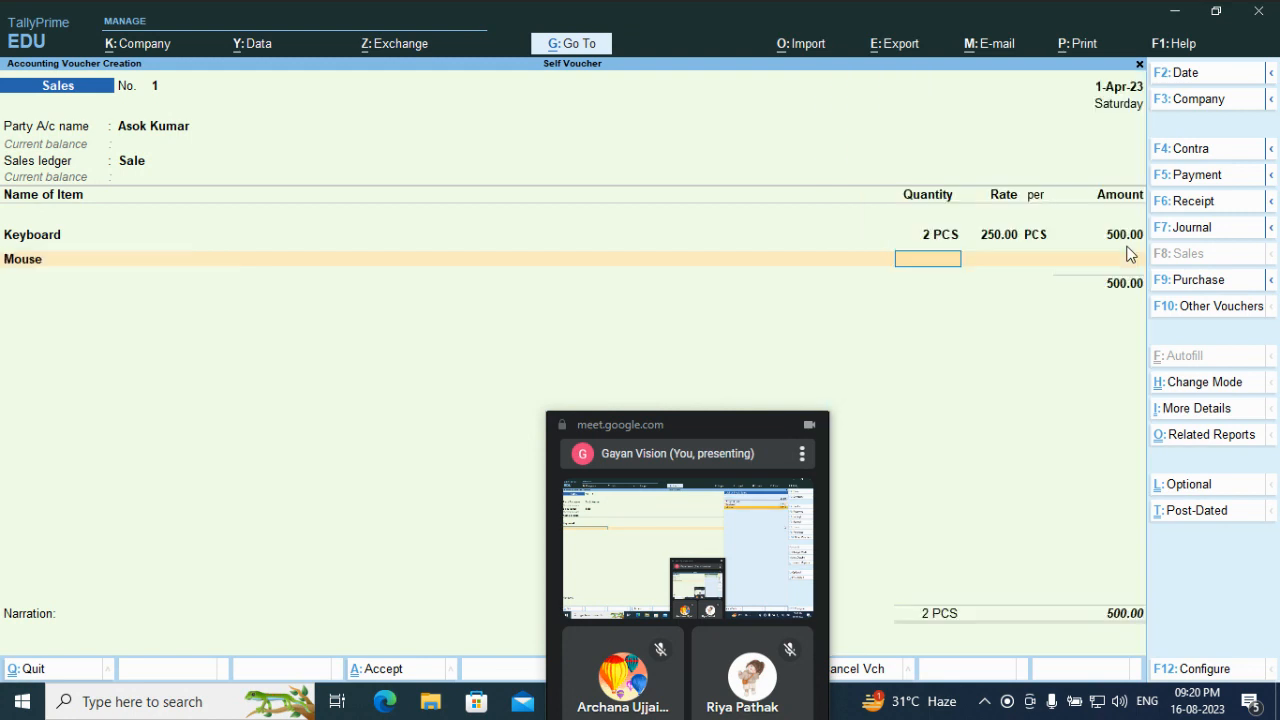
type("3")
key("Return")
type("9")
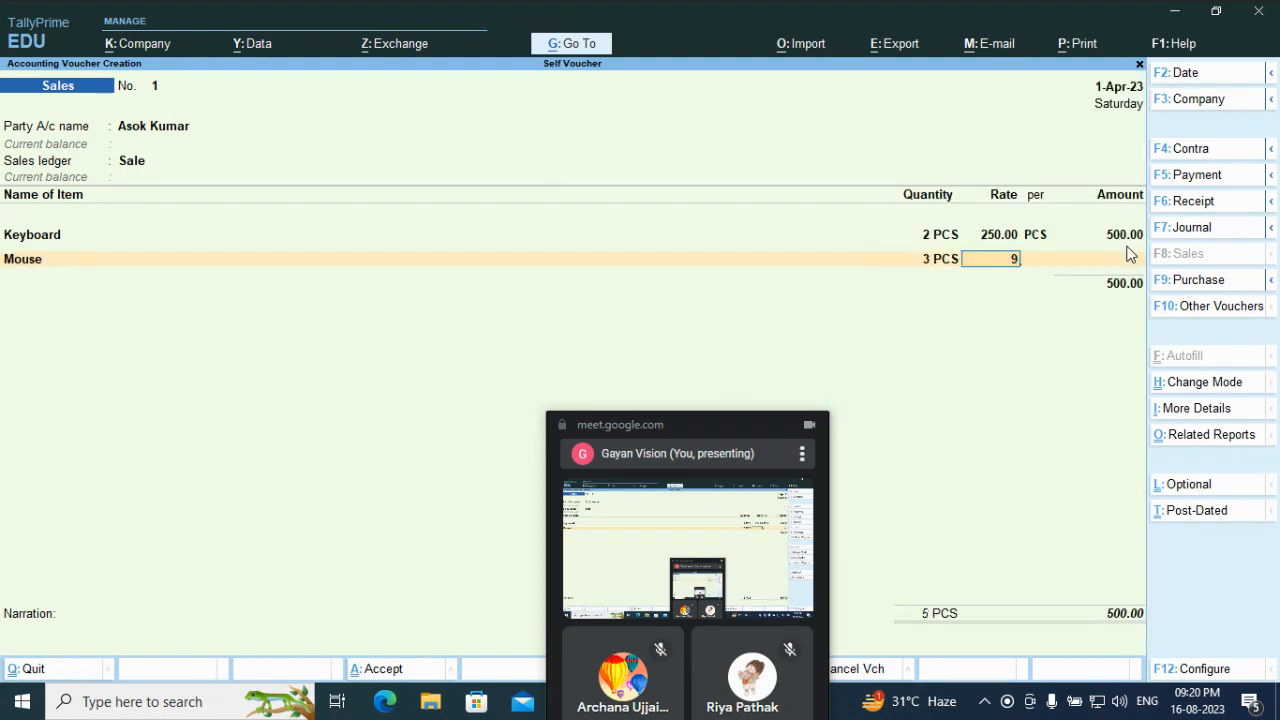
type("50")
key("Return")
key("Return")
key("Return")
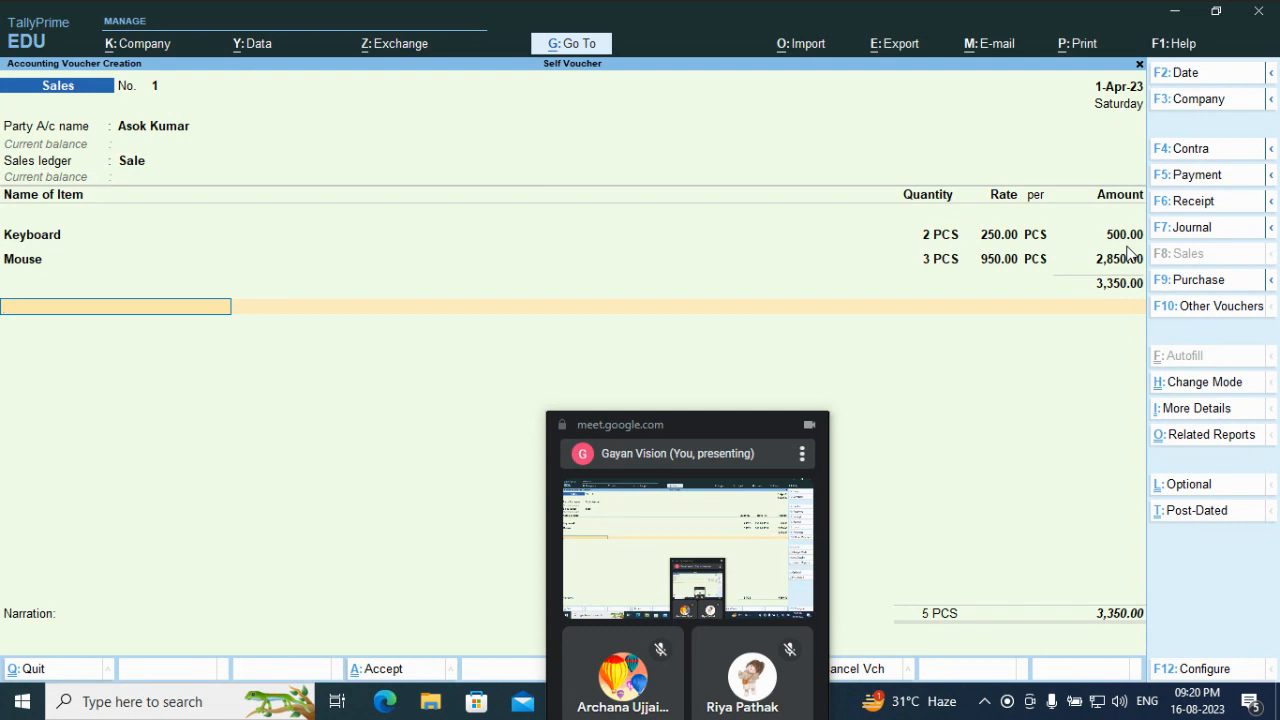
Create a ledger named Packaging Charges under Indirect Incomes from the voucher, keeping the remaining defaults
key("ctrl")
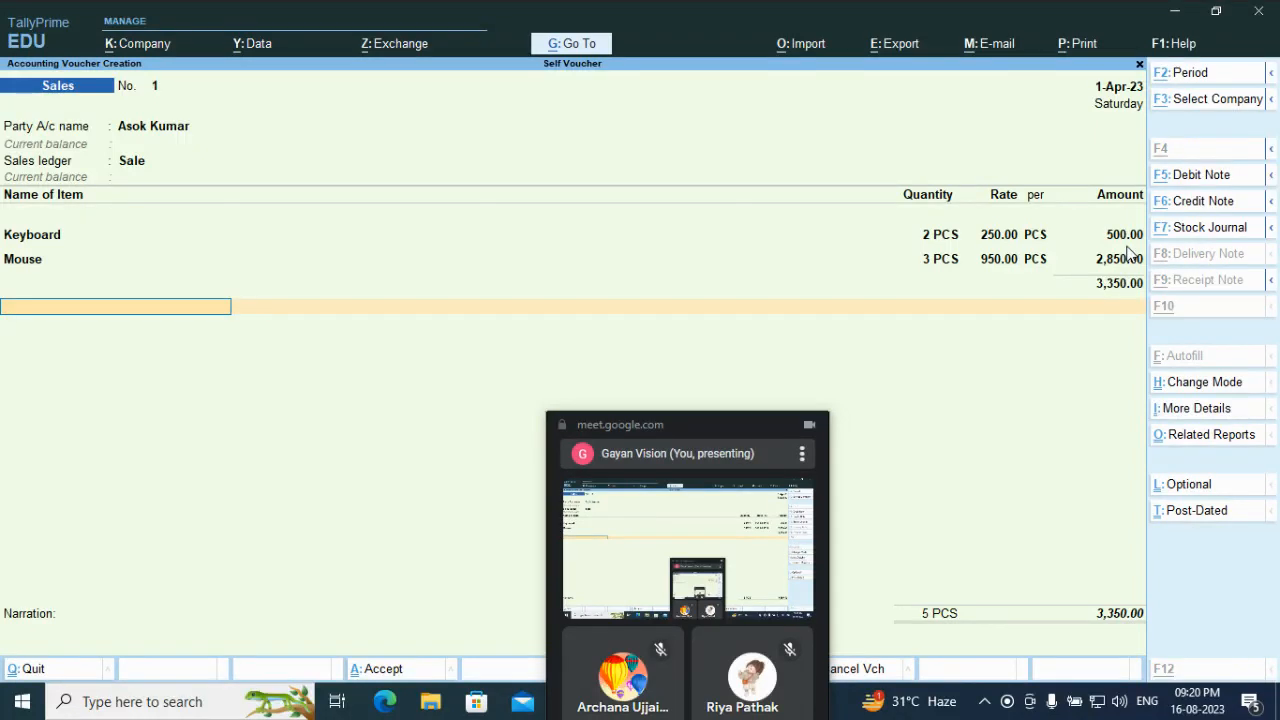
key("alt+c")
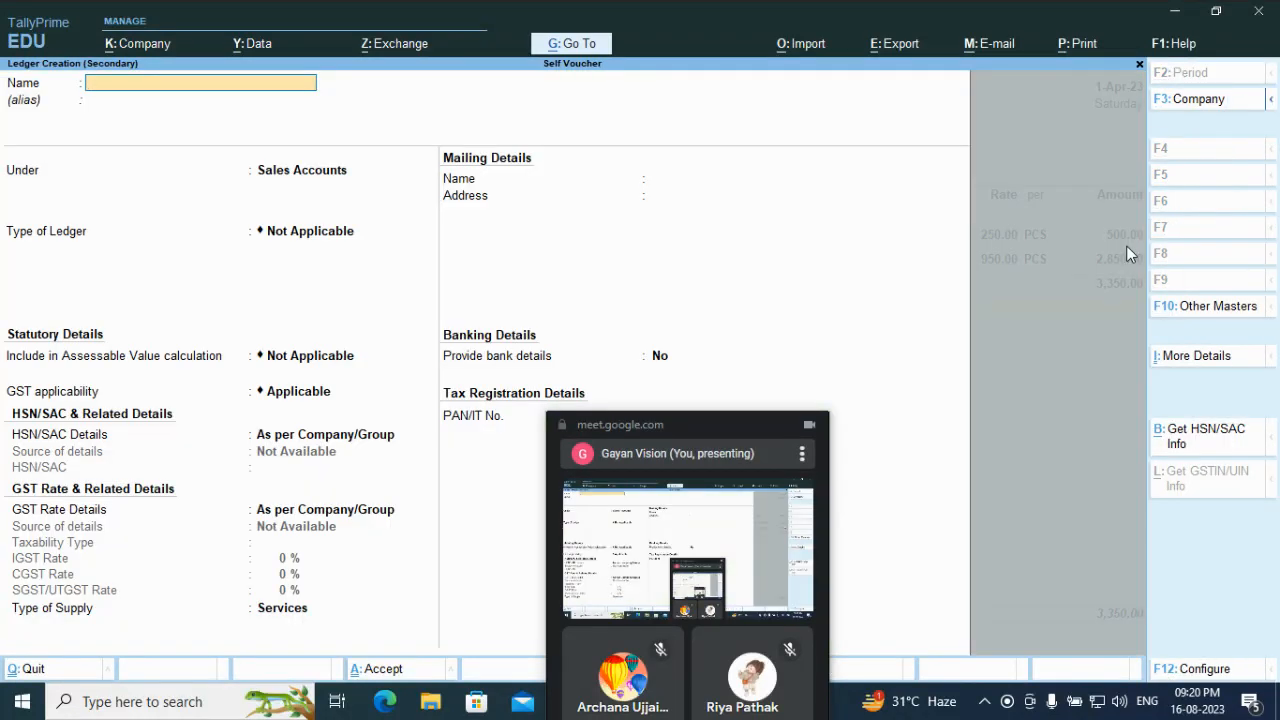
type("Packaging Charges")
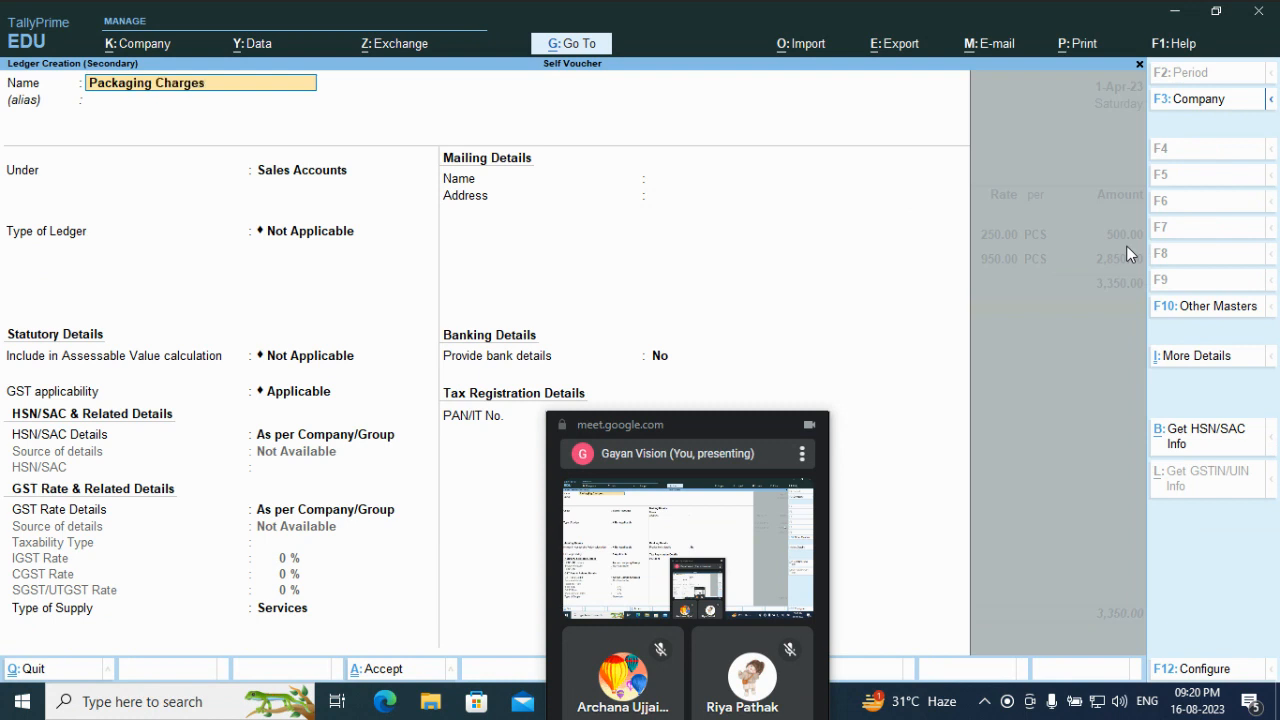
key("Return")
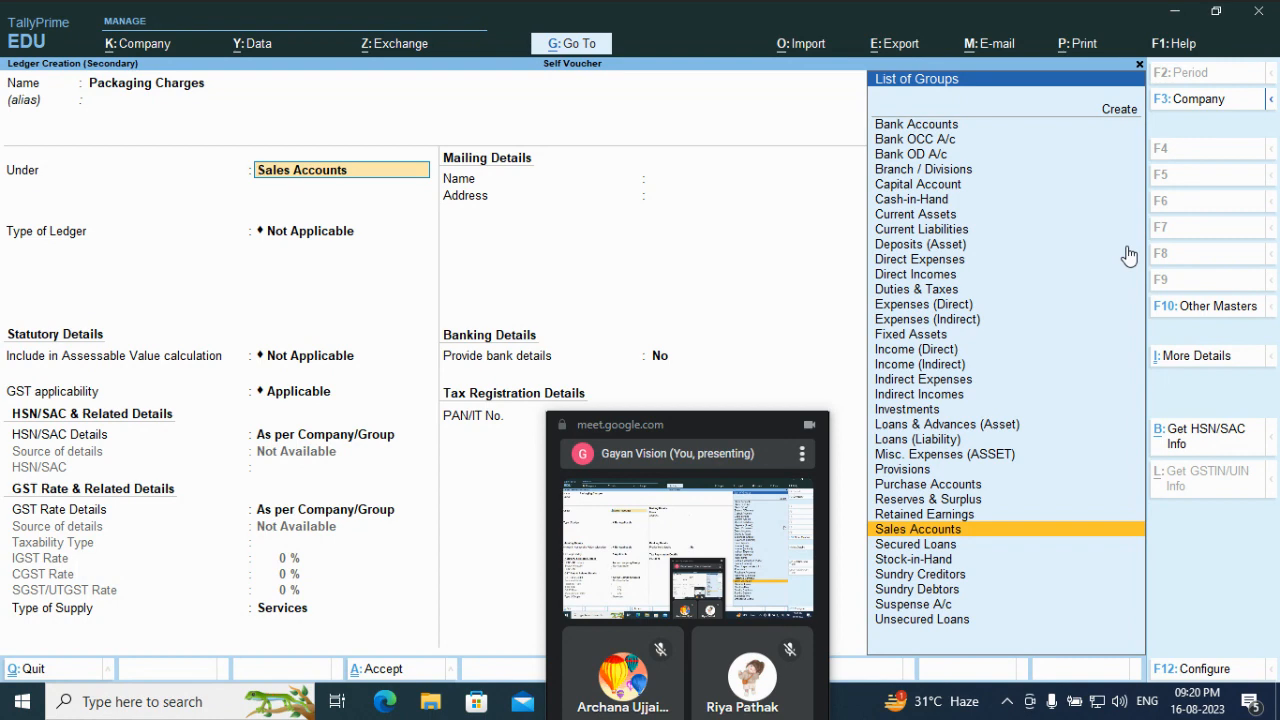
type("i")
key("Down")
key("Down")
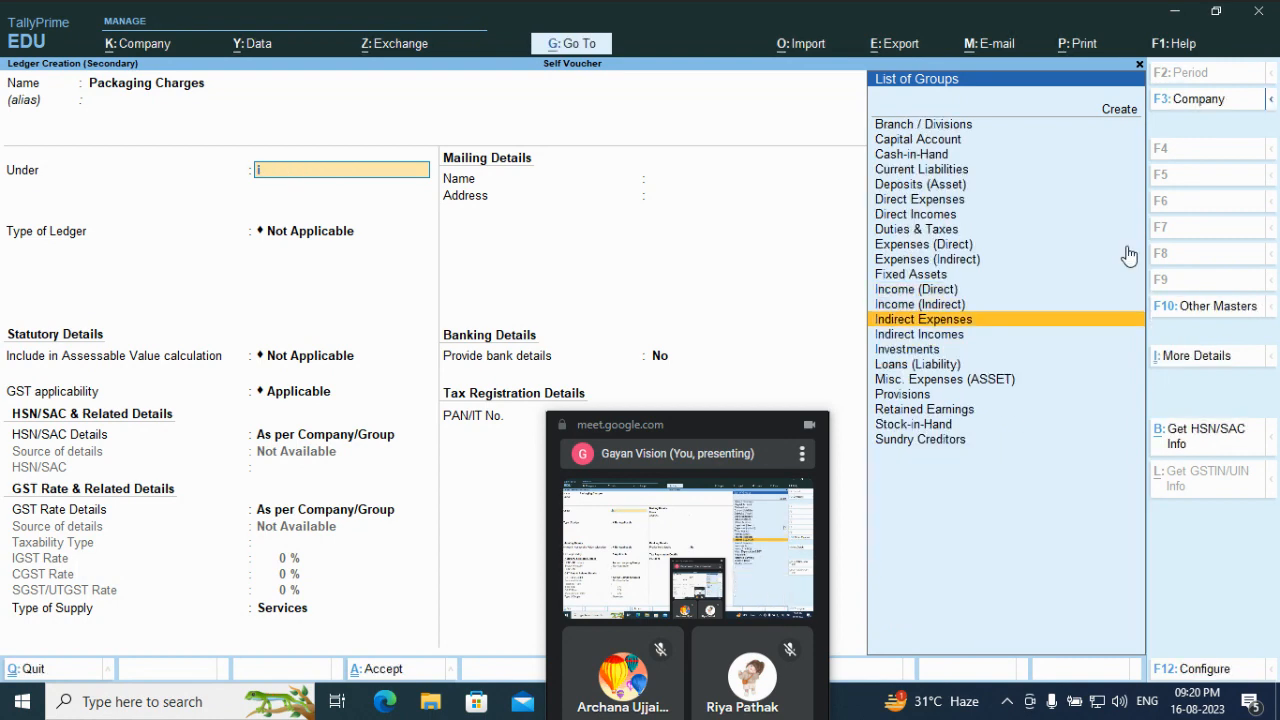
key("Down")
key("Return")
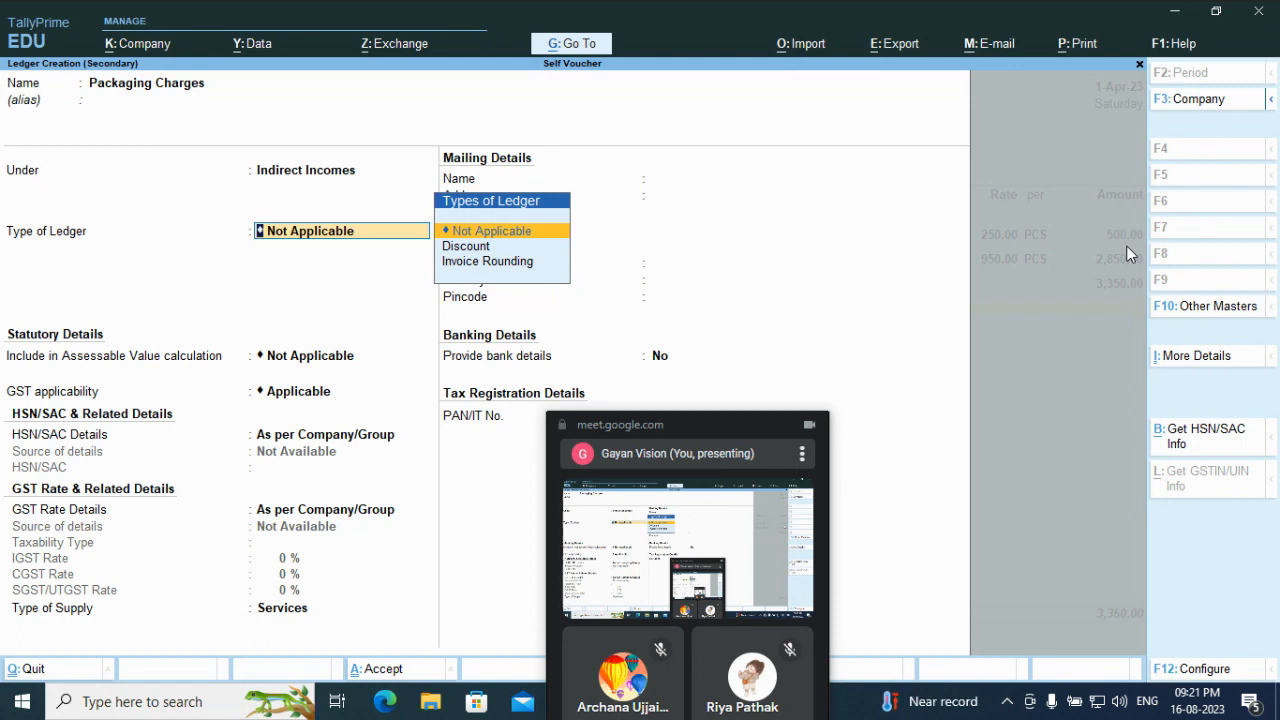
key("ctrl")
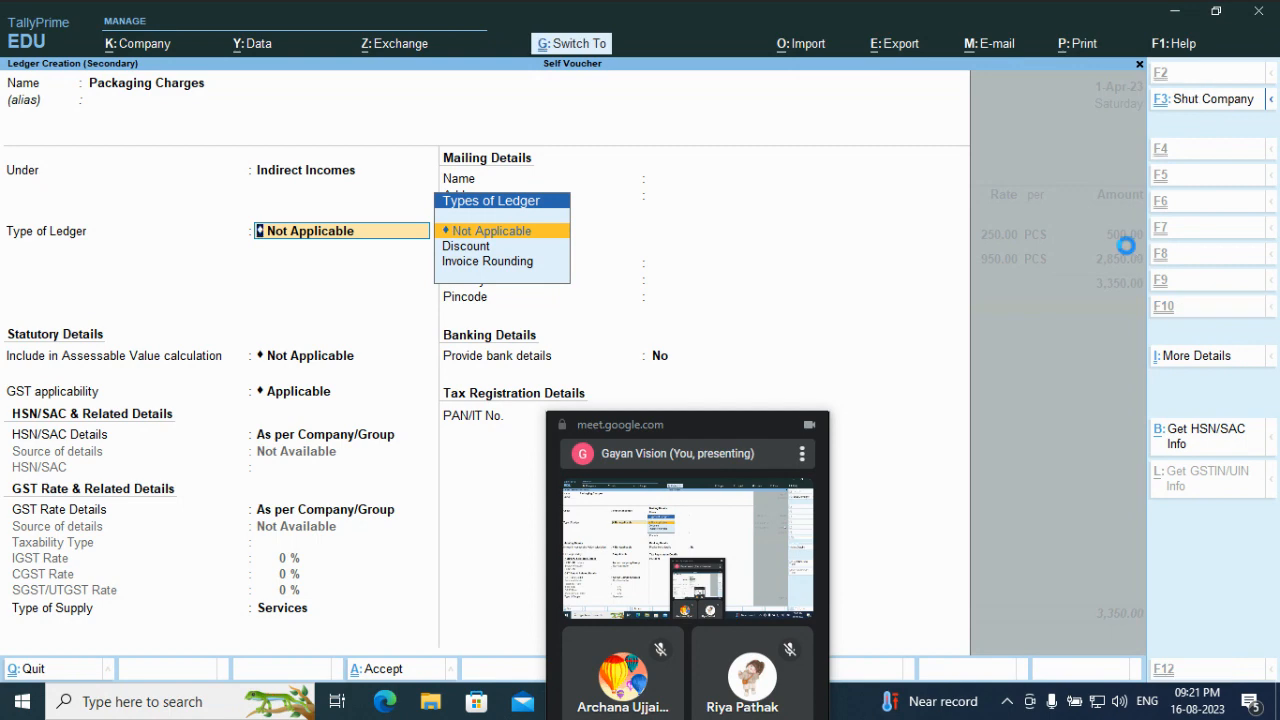
key("ctrl+a")
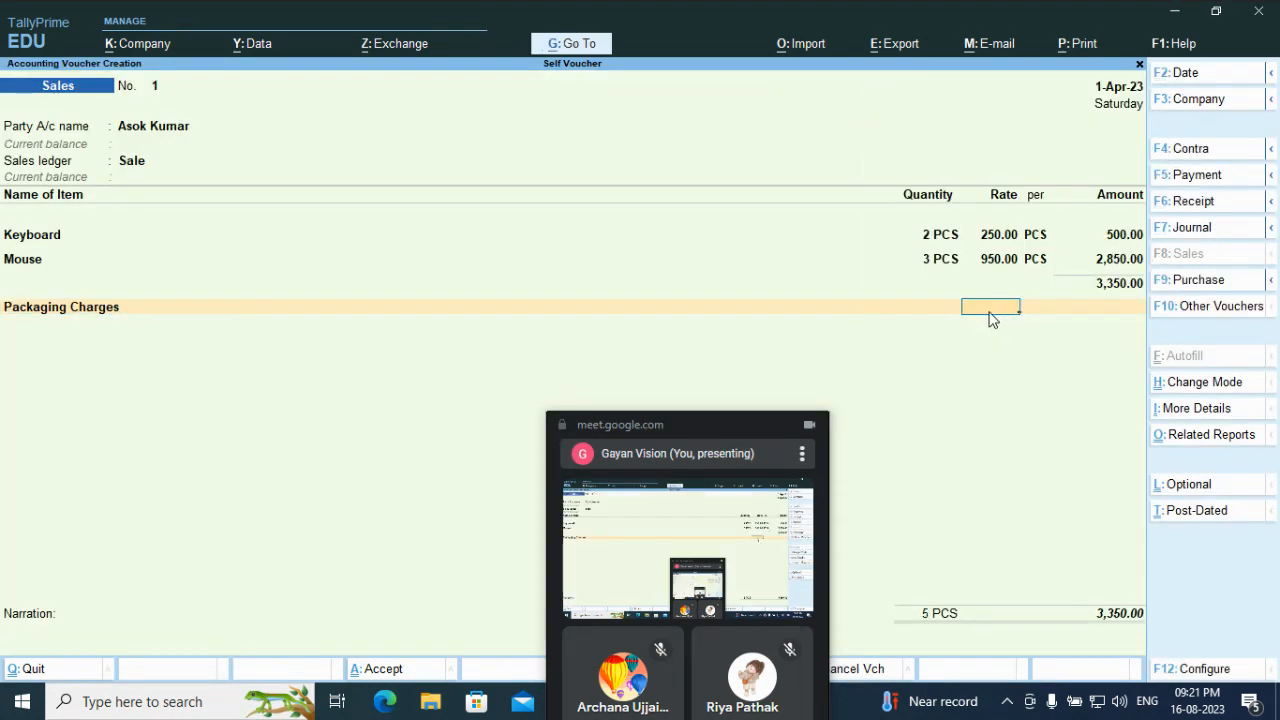
Enter 250 as the Packaging Charges amount in the sales voucher
left_click(1107, 312)
type("250")
key("Return")
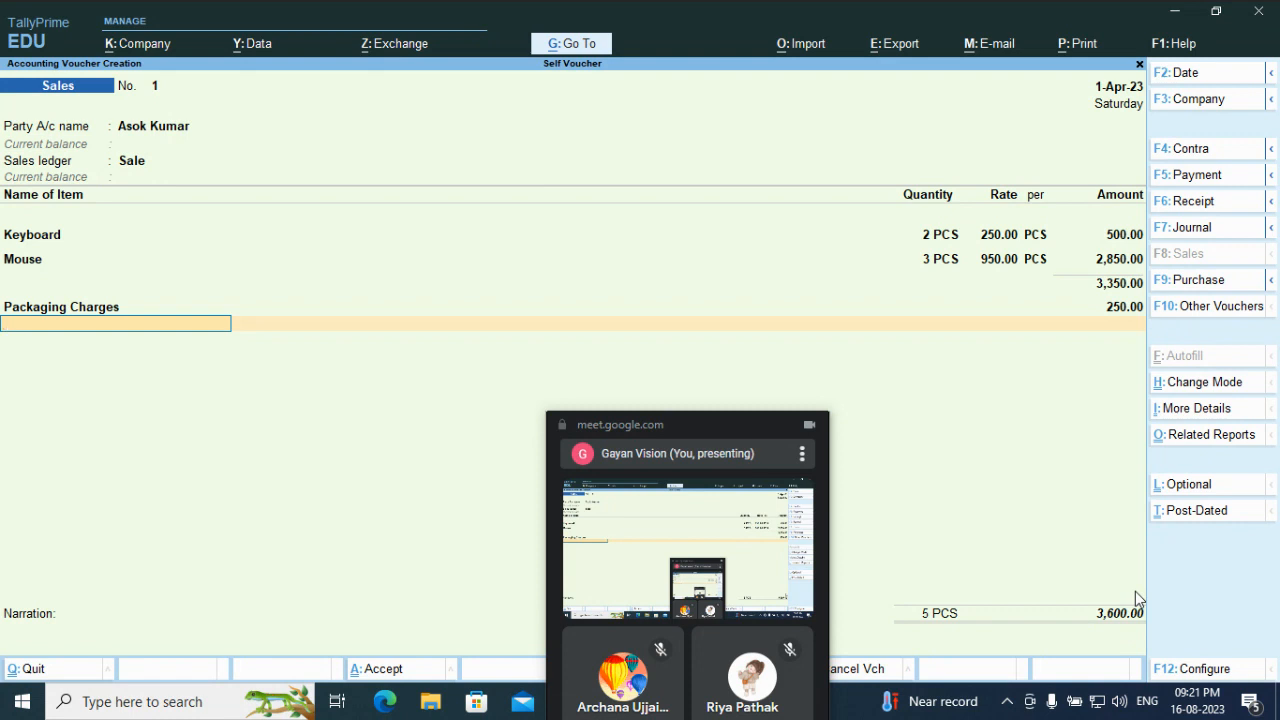
Add the IGST ledger as the tax line below Packaging Charges, in place of CGST
type("cg")
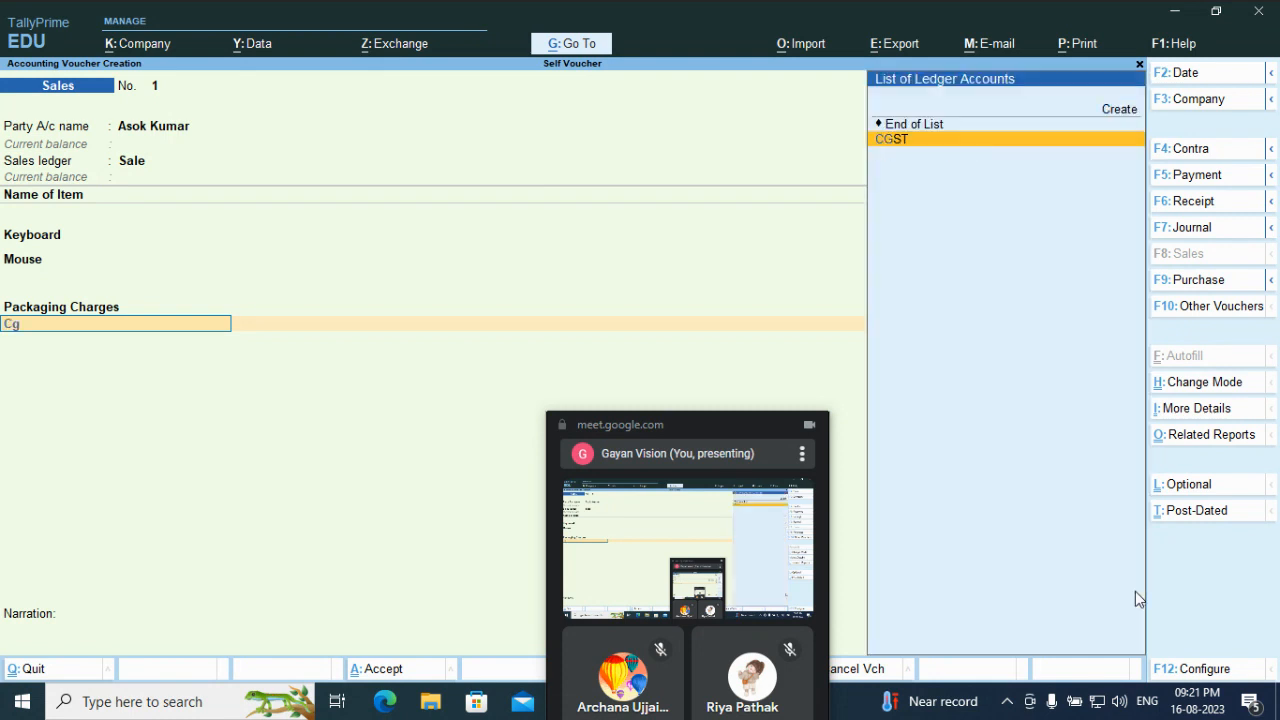
key("Return")
key("BackSpace")
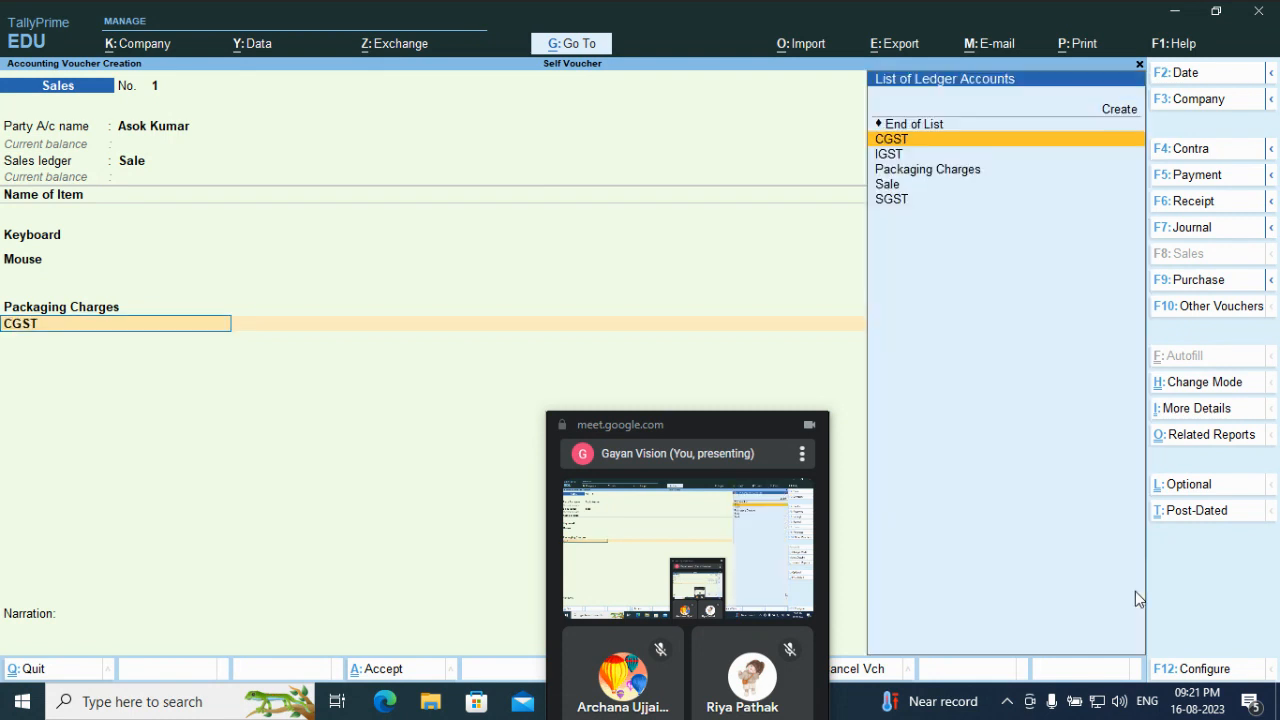
key("Down")
key("Return")
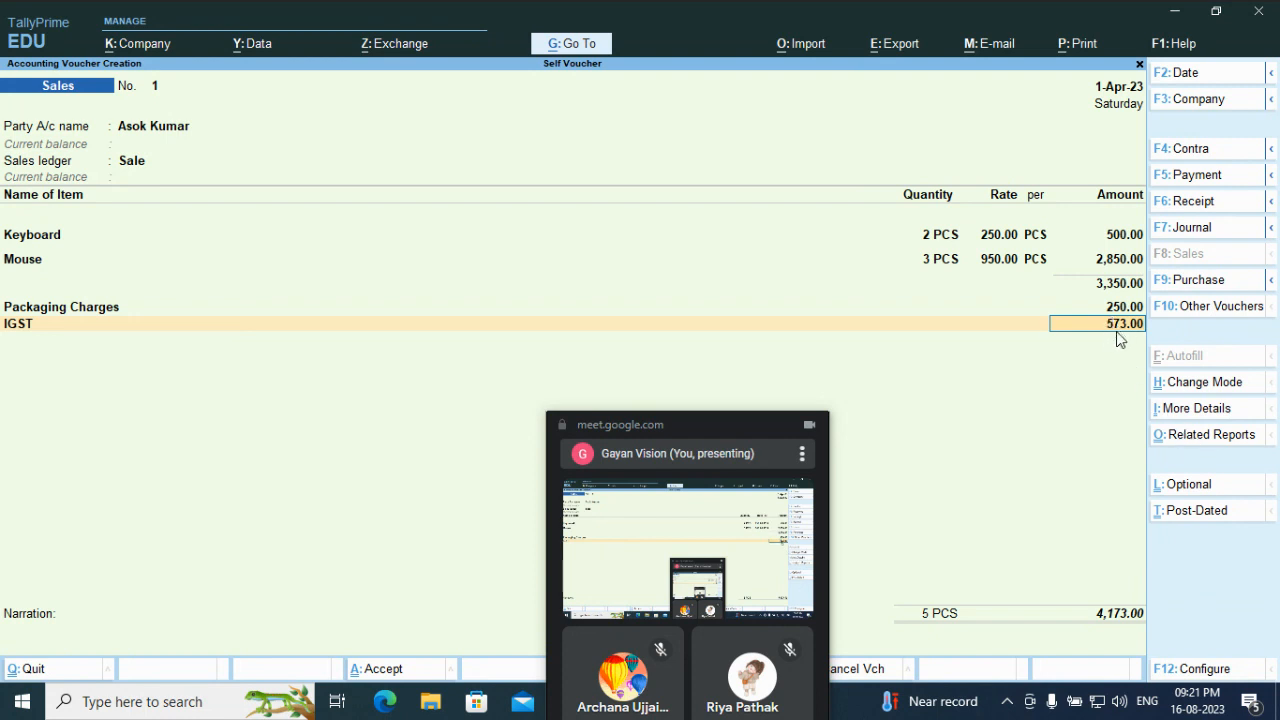
Change the Packaging Charges amount to 650
key("BackSpace")
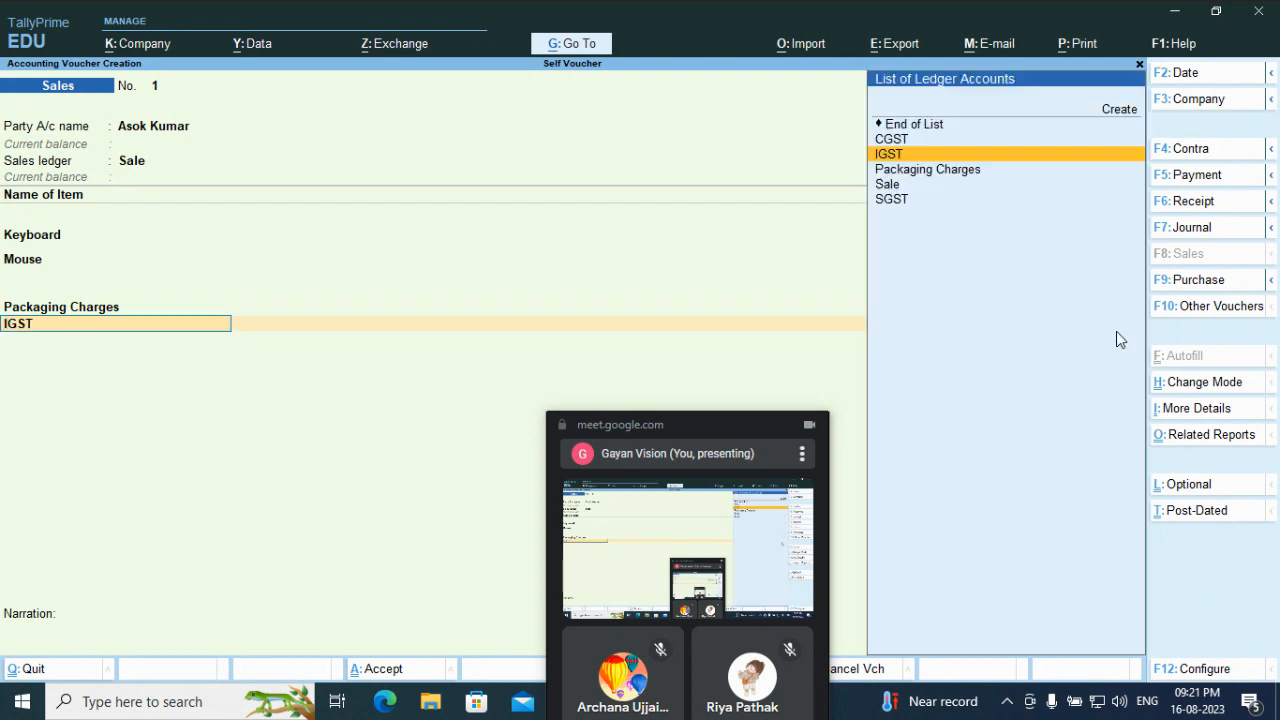
key("BackSpace")
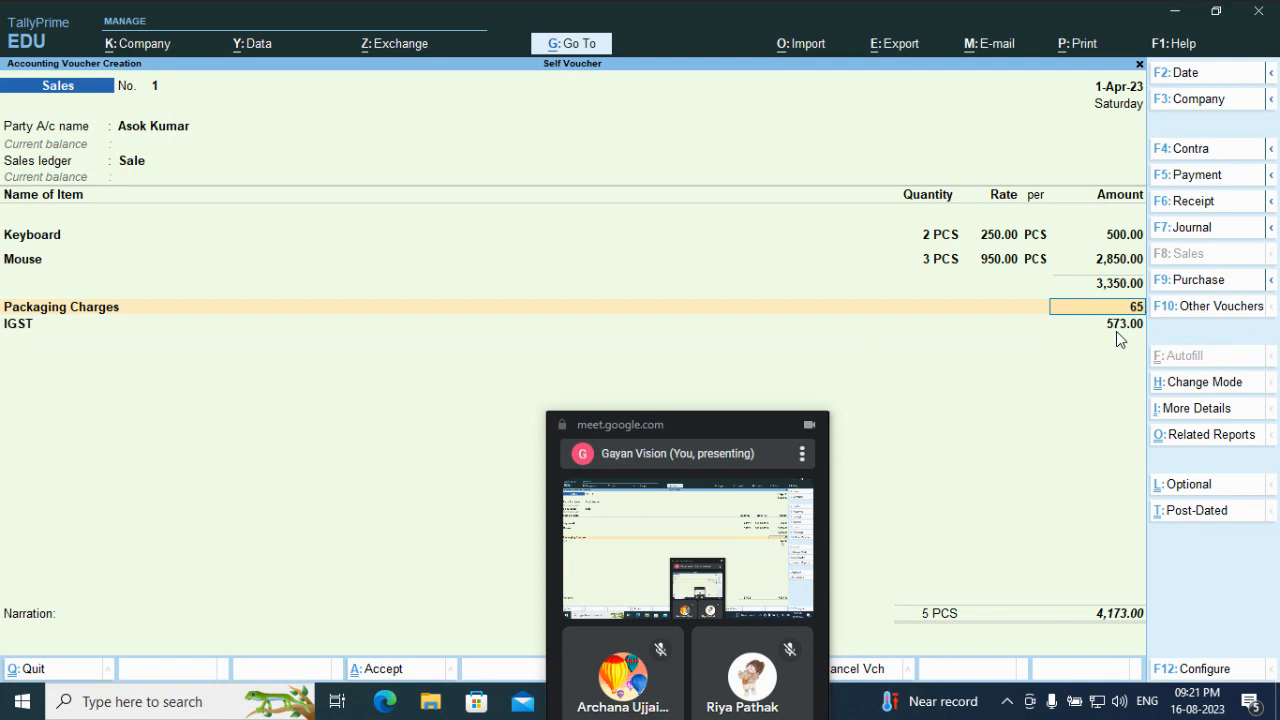
key("Return")
key("Return")
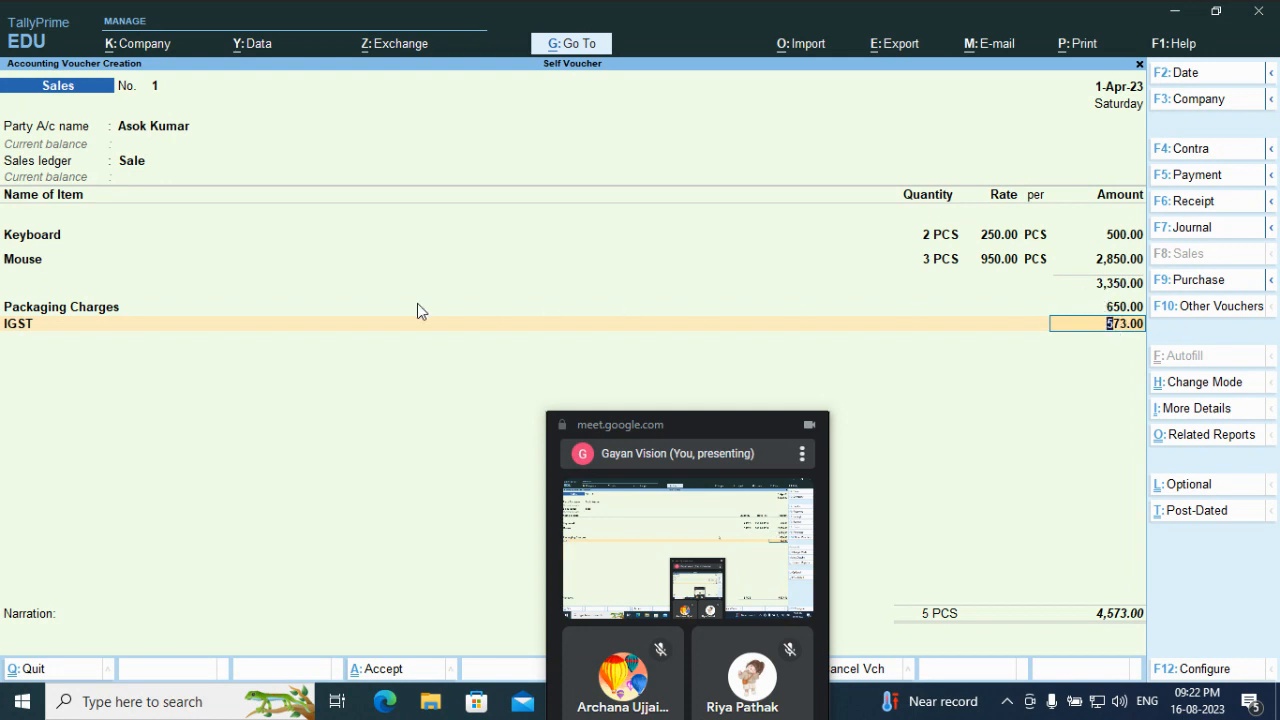
Open the Packaging Charges ledger for alteration from its voucher line and set its group to Sales Accounts
left_click(113, 317)
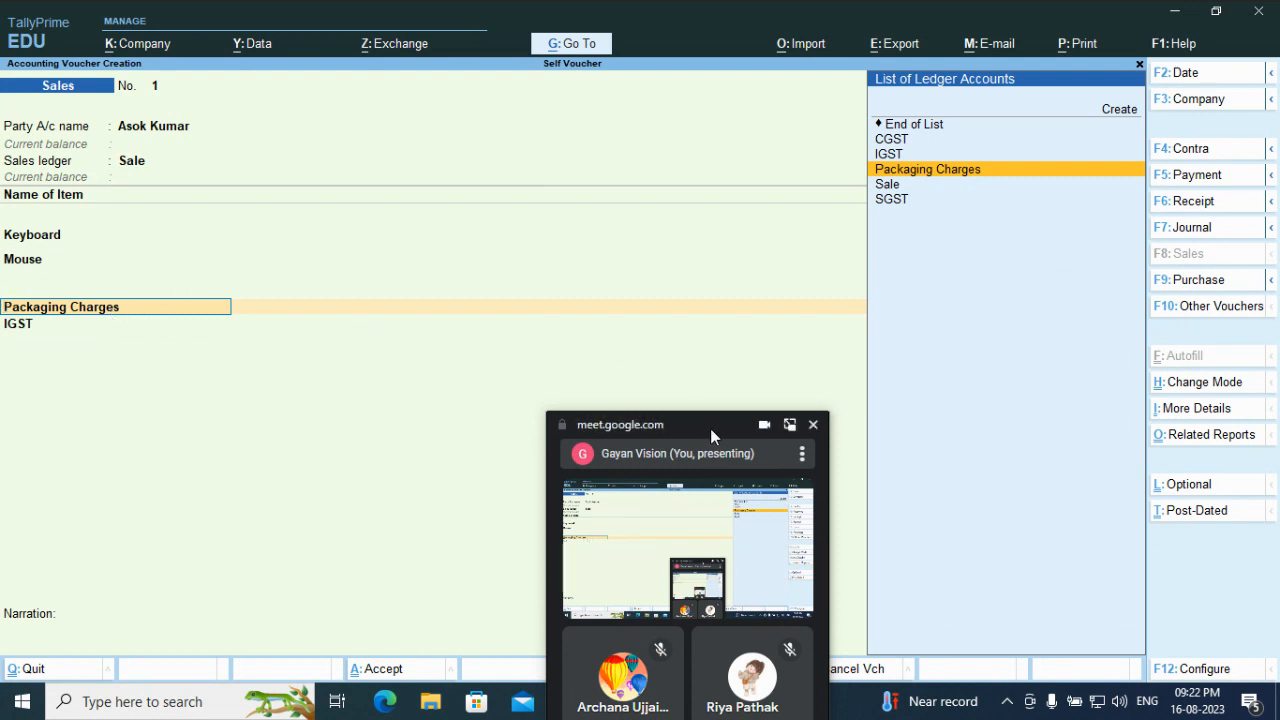
left_click_drag(710, 428, 617, 294)
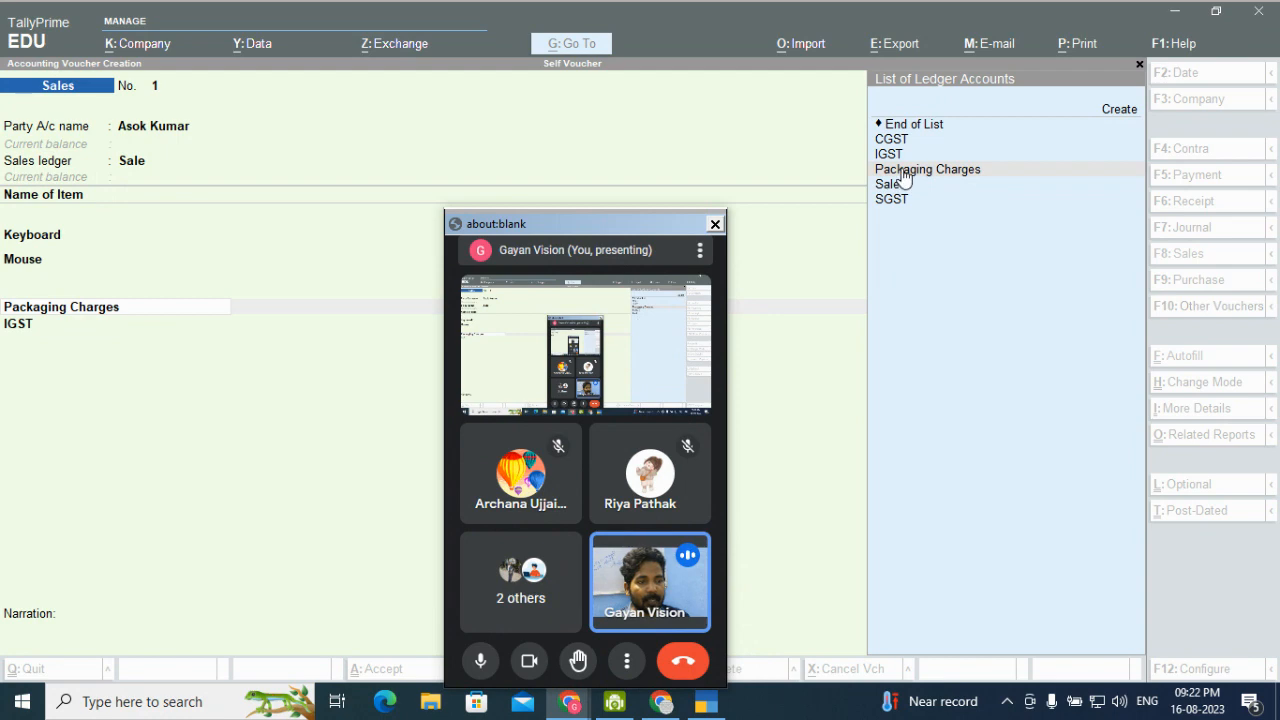
left_click(902, 171)
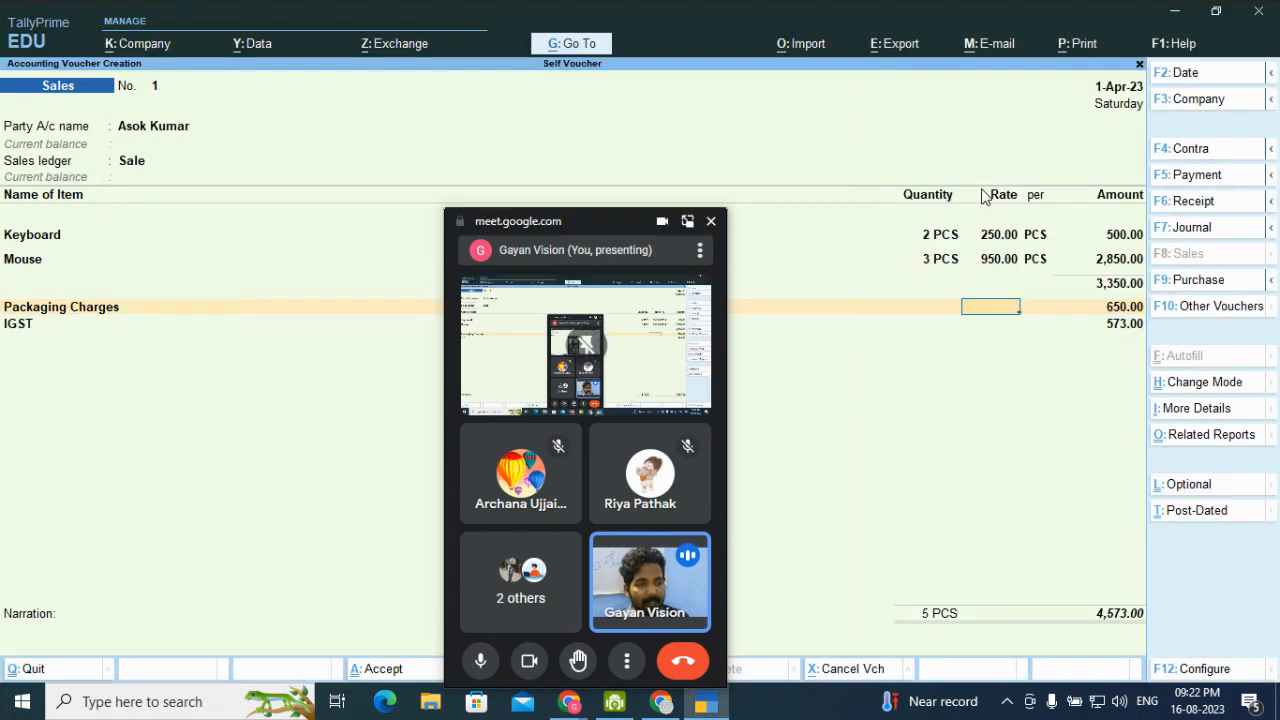
key("BackSpace")
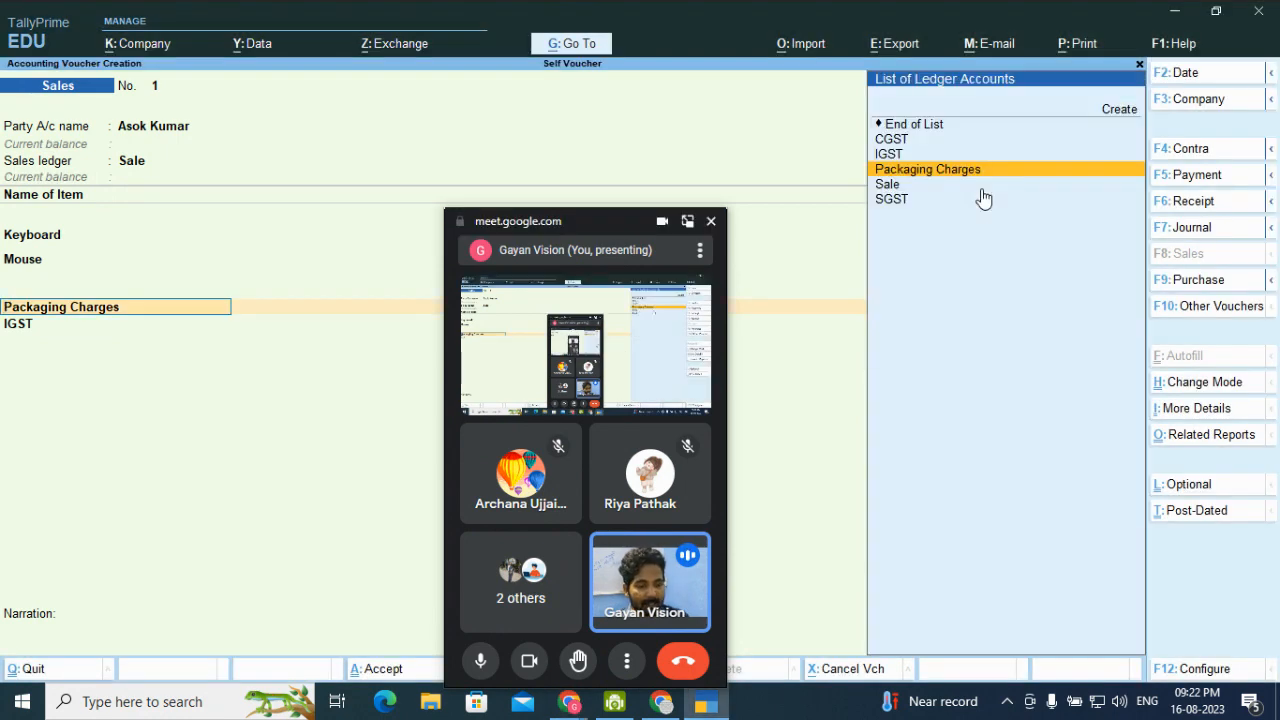
key("ctrl+Return")
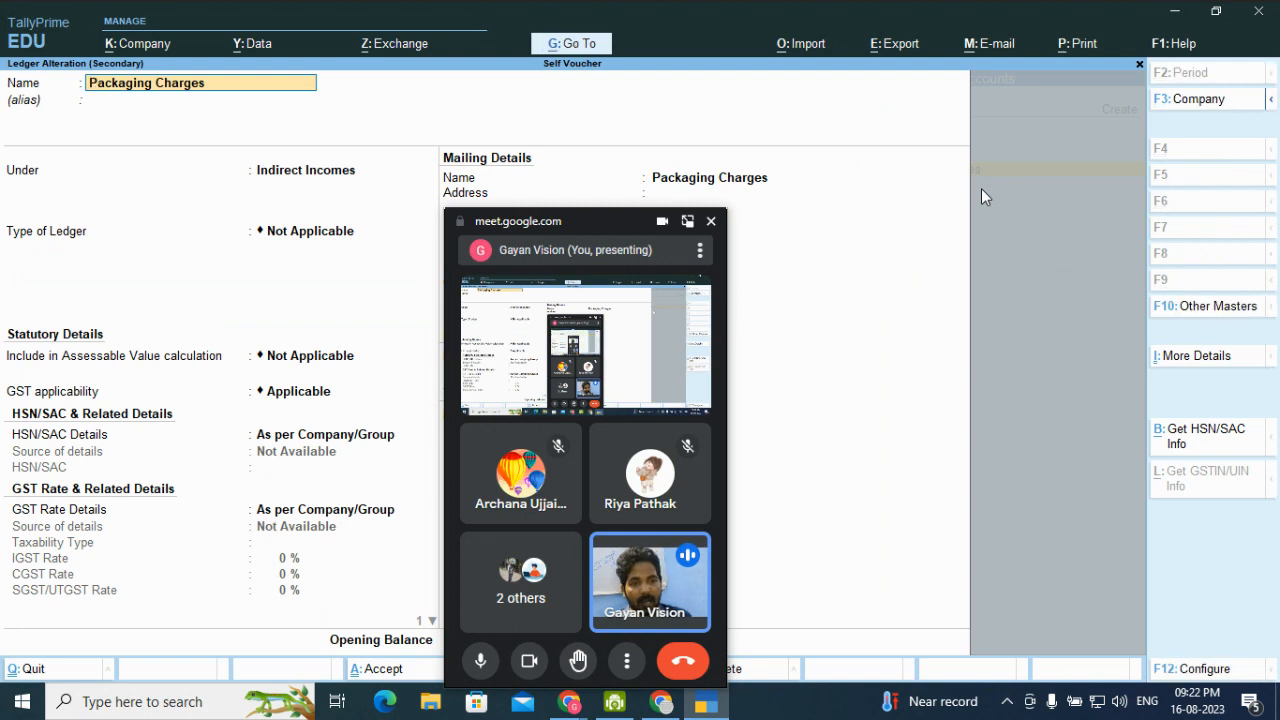
left_click_drag(593, 225, 760, 201)
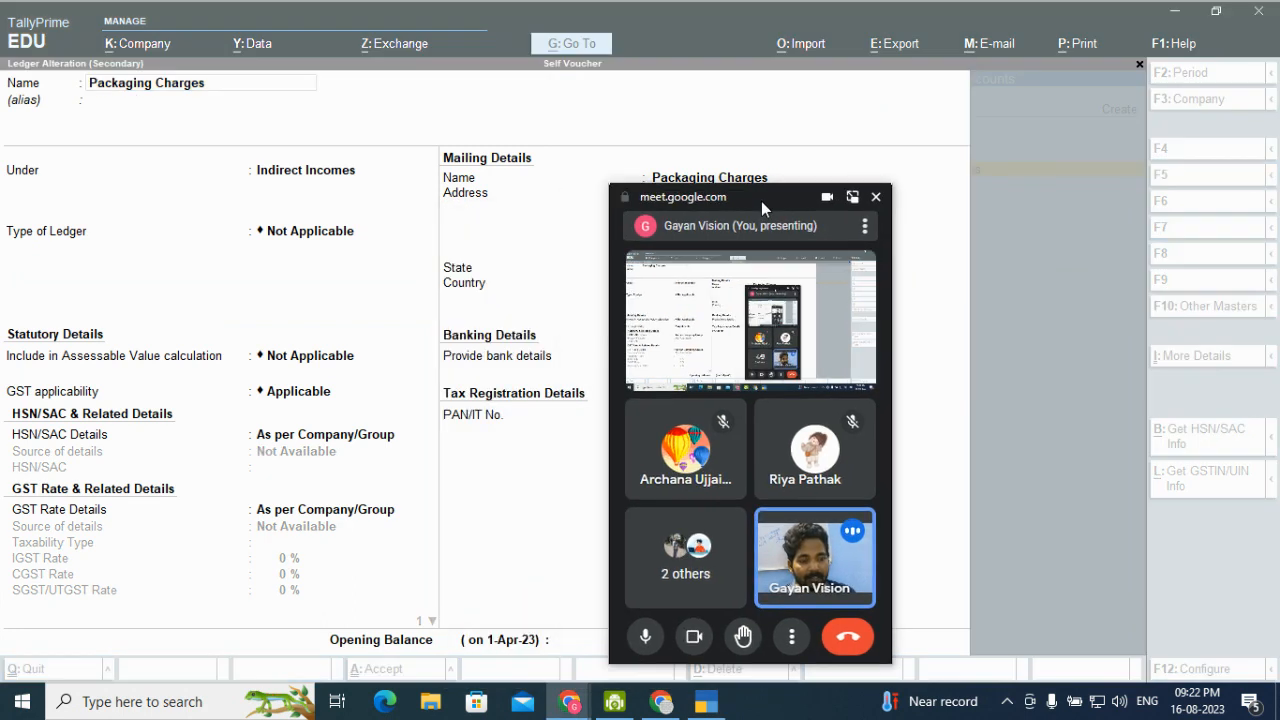
left_click(228, 124)
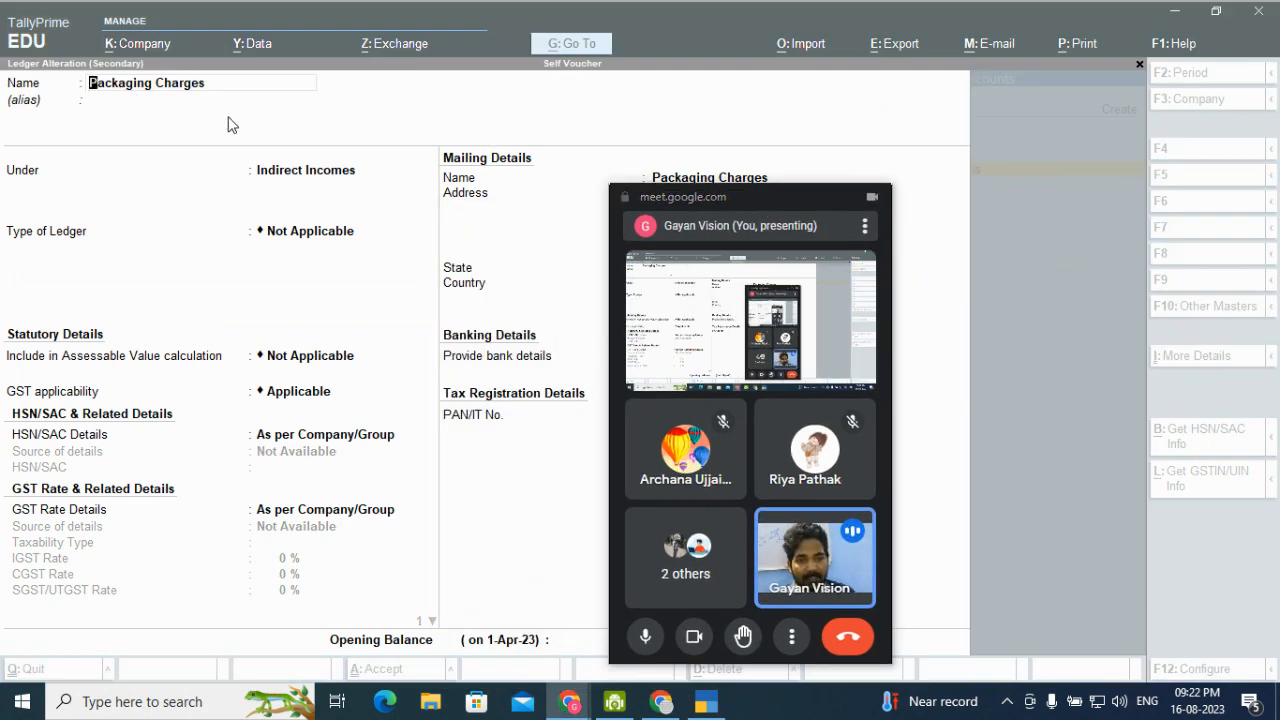
key("Return")
key("Return")
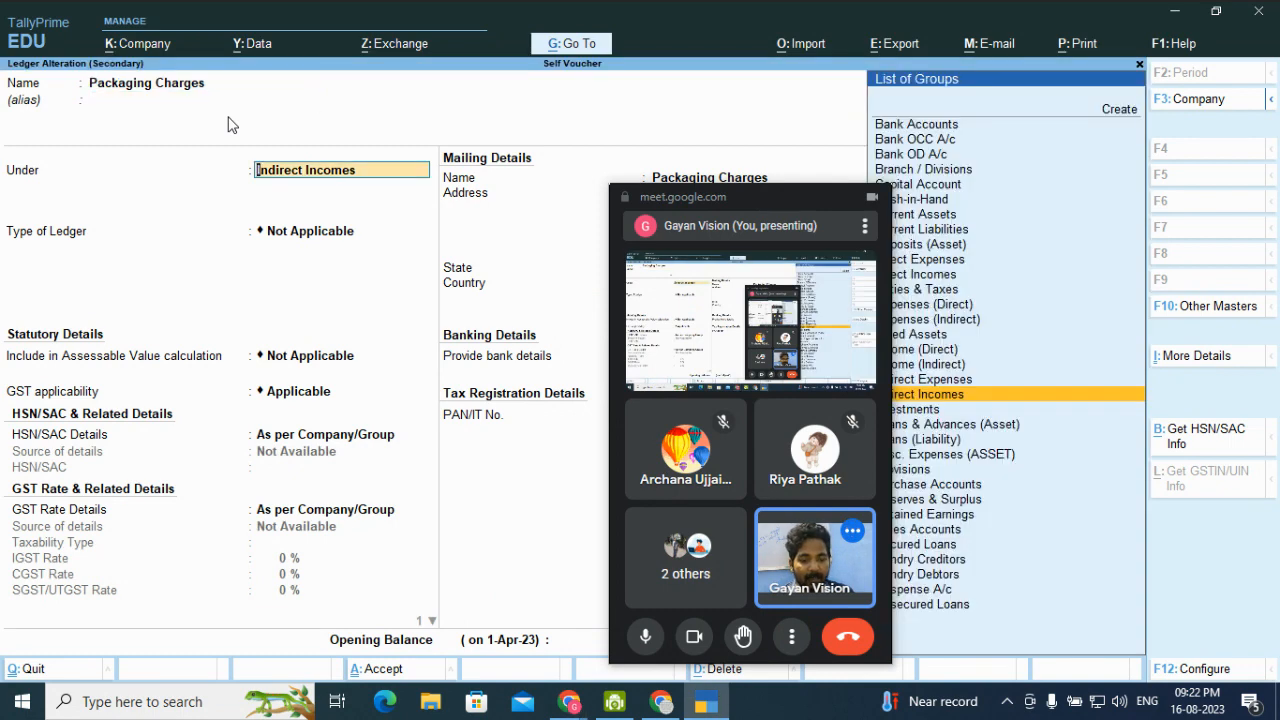
type("Sale")
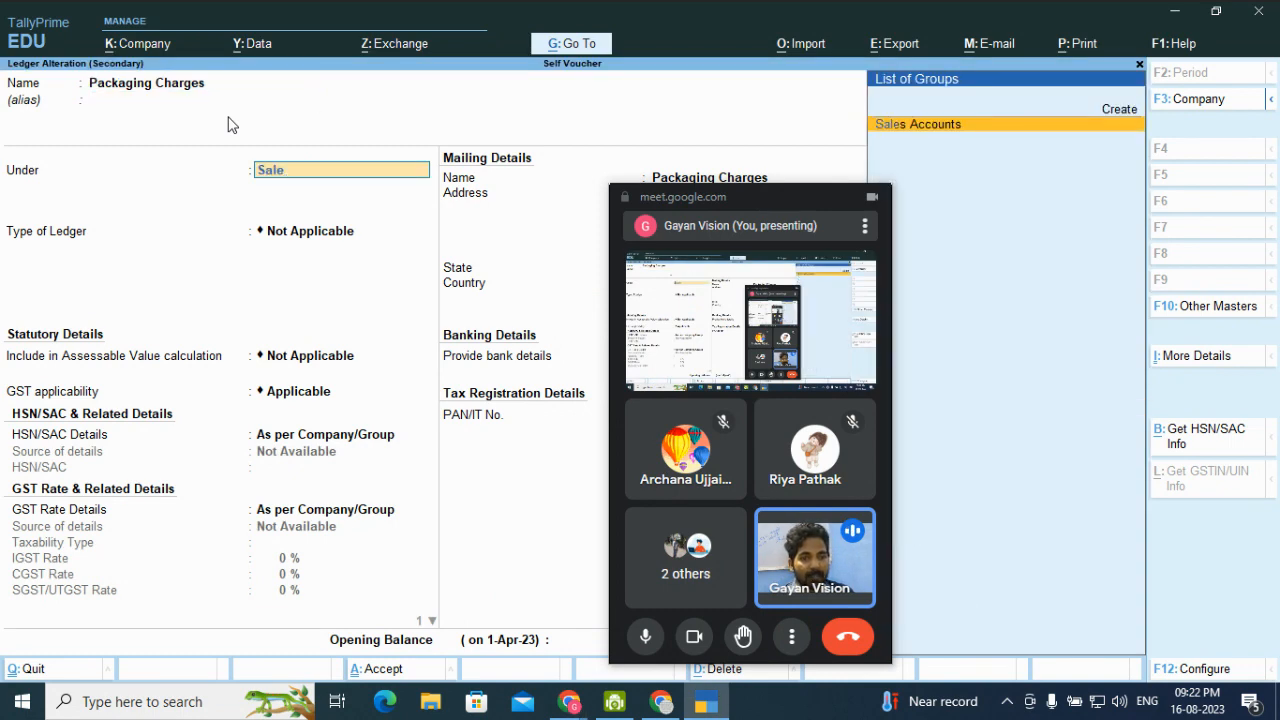
key("Return")
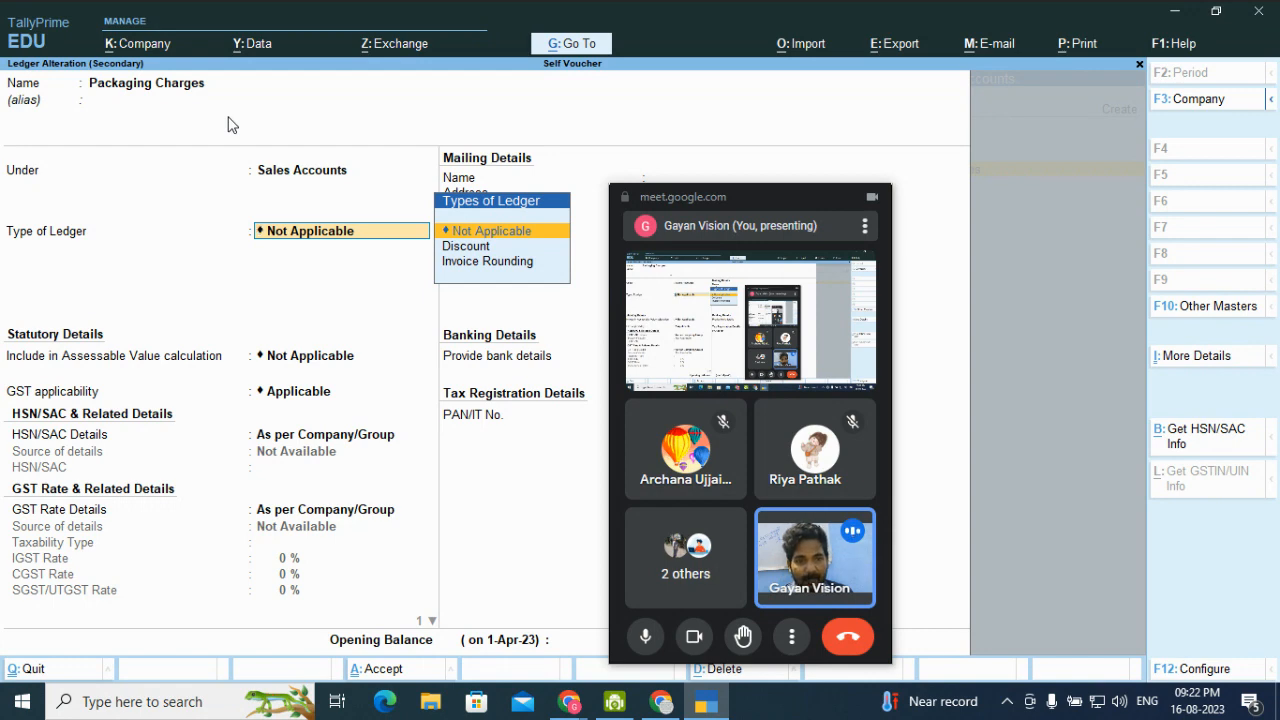
Set the Packaging Charges ledger's Type of Supply to Goods and save the ledger
key("Return")
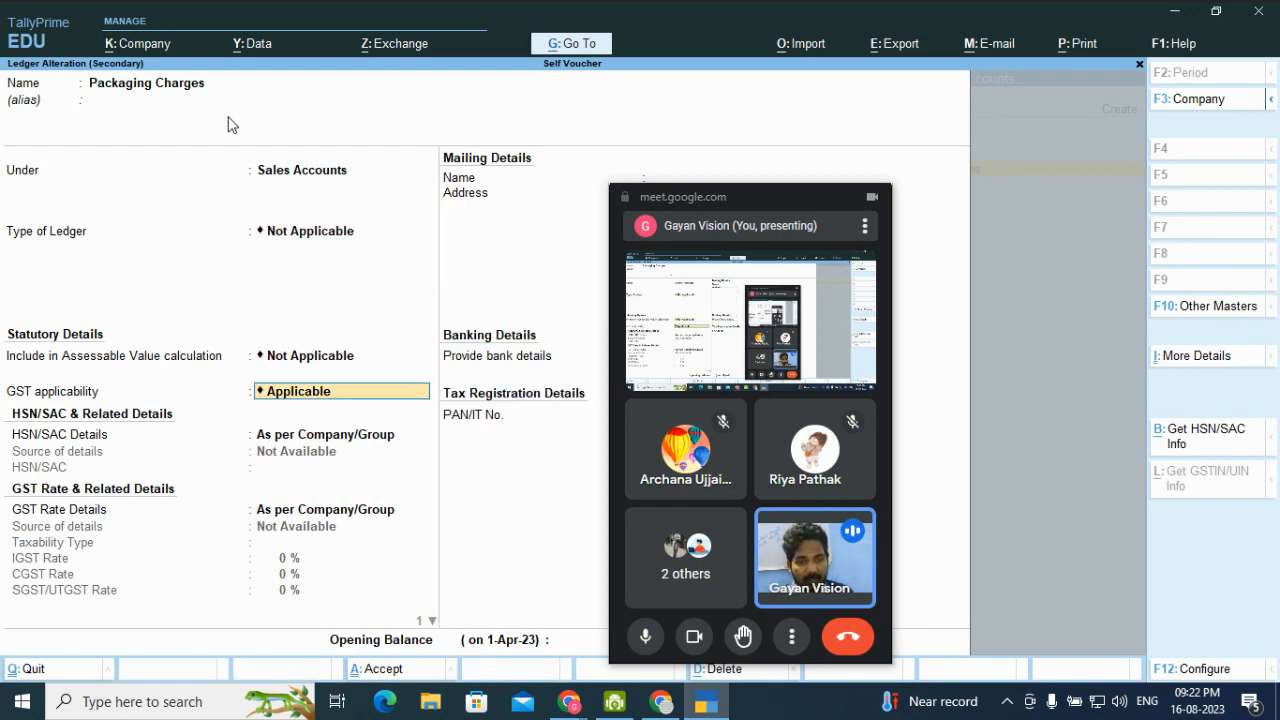
key("Return")
key("Return")
key("Return")
key("Return")
key("Return")
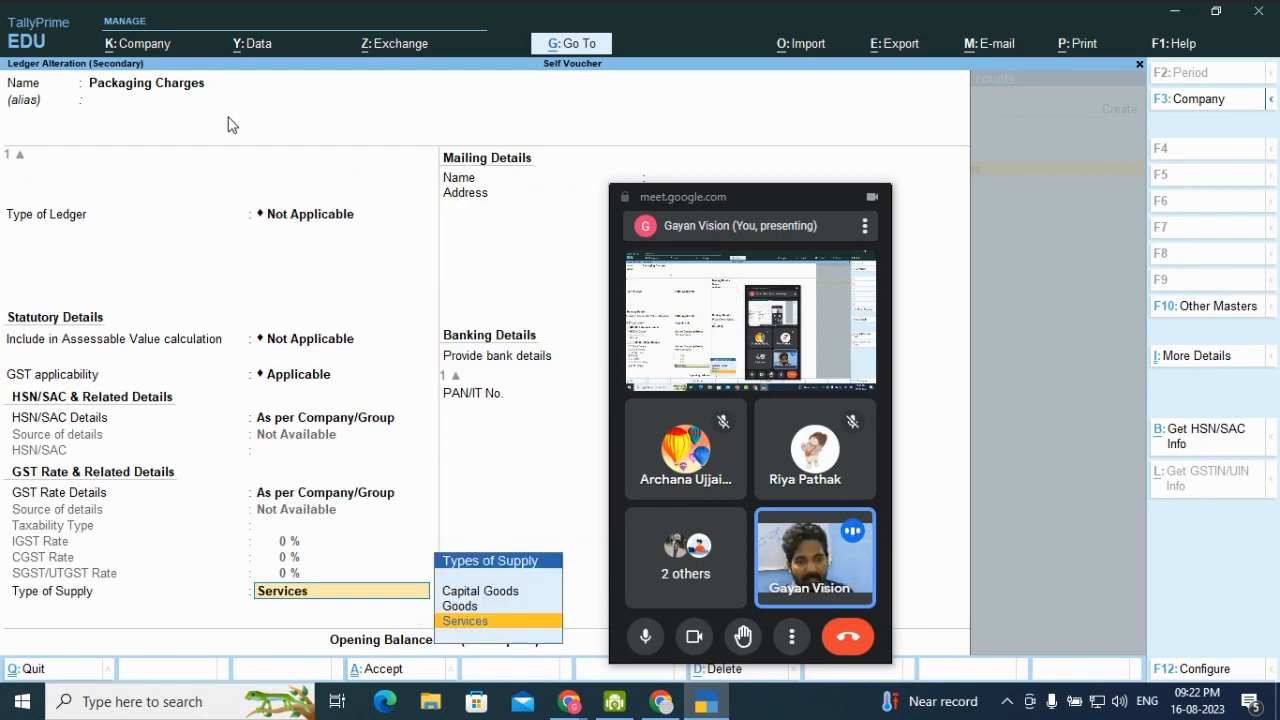
key("Up")
key("Return")
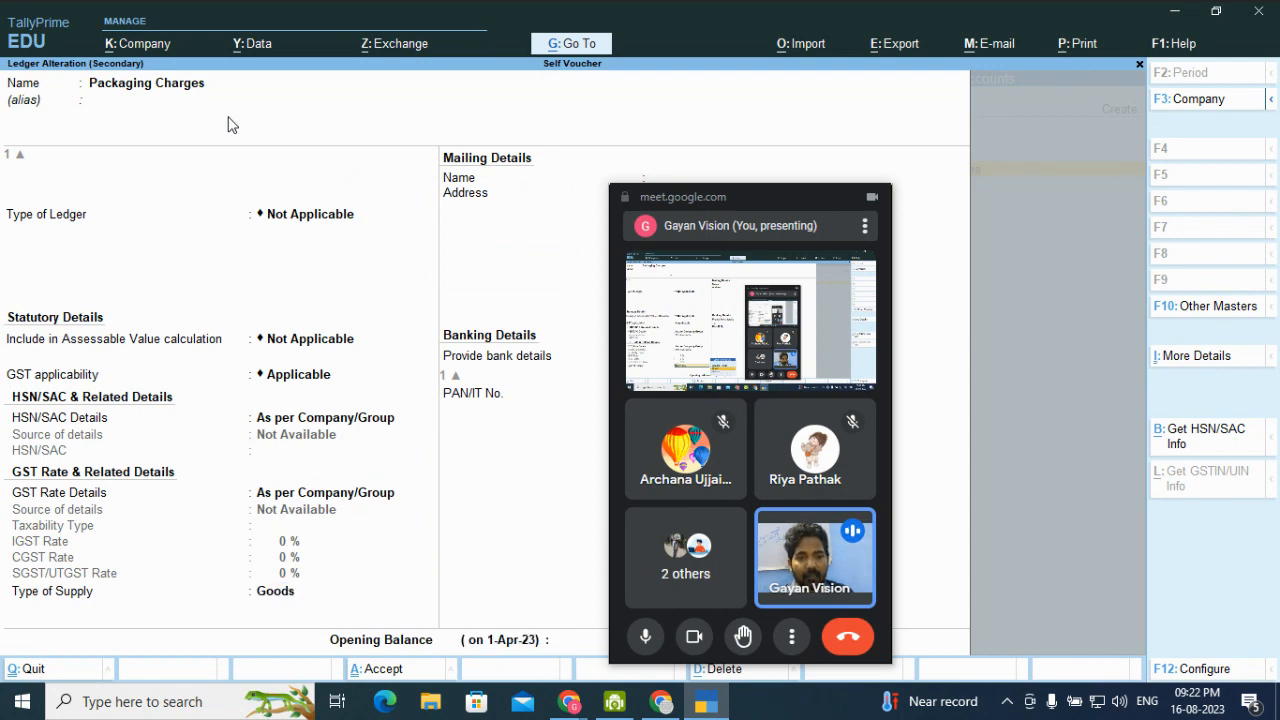
key("ctrl+a")
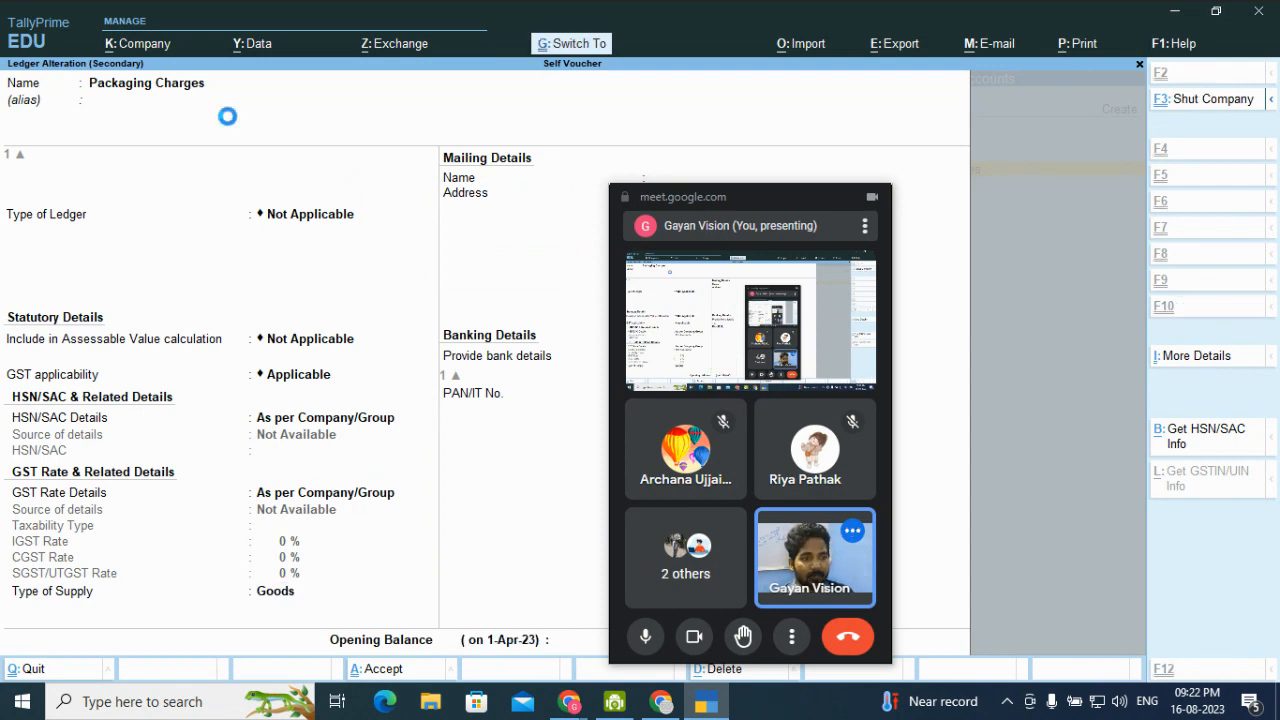
Re-enter the Packaging Charges amount as 600 and proceed to the IGST amount
key("BackSpace")
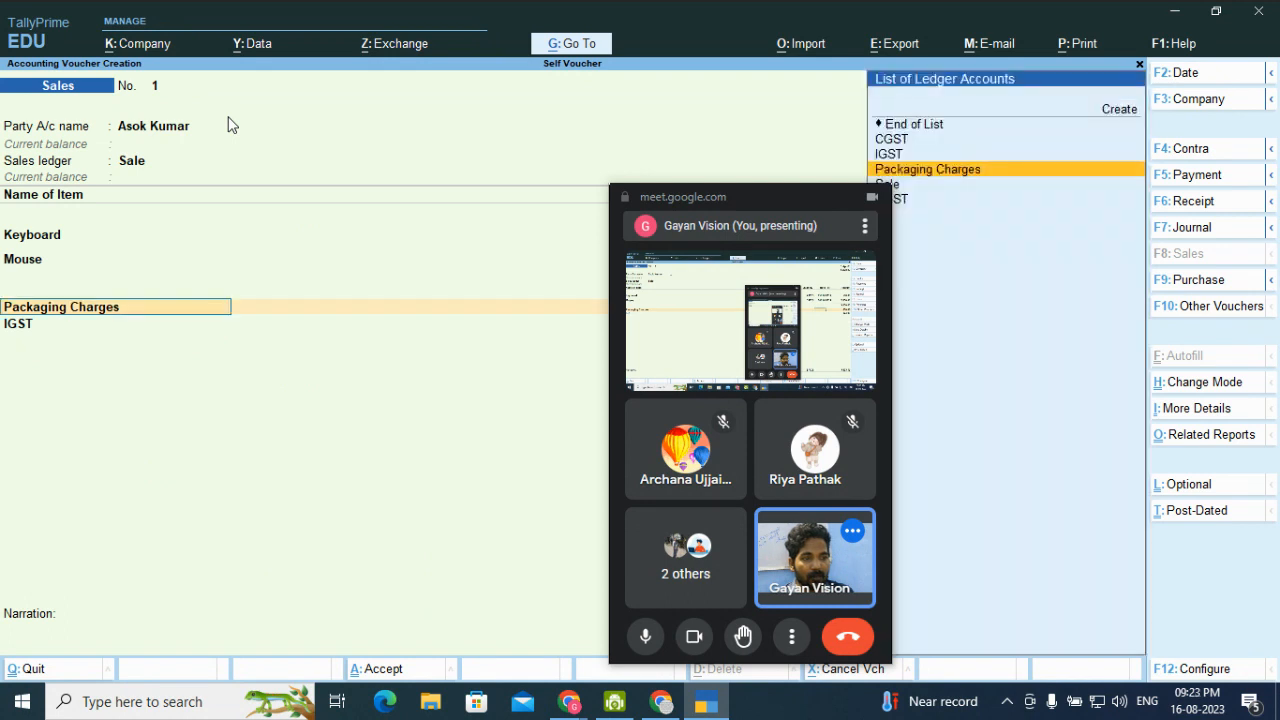
key("Return")
key("Return")
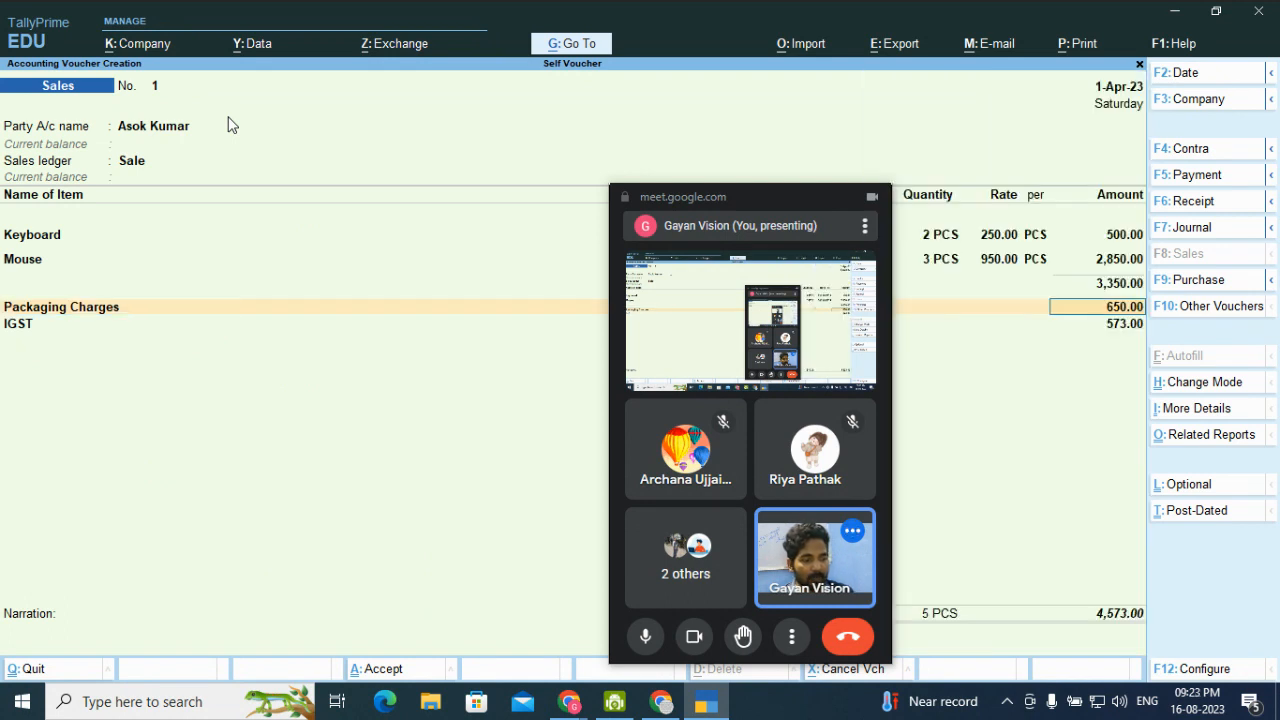
type("6")
type("50")
key("Return")
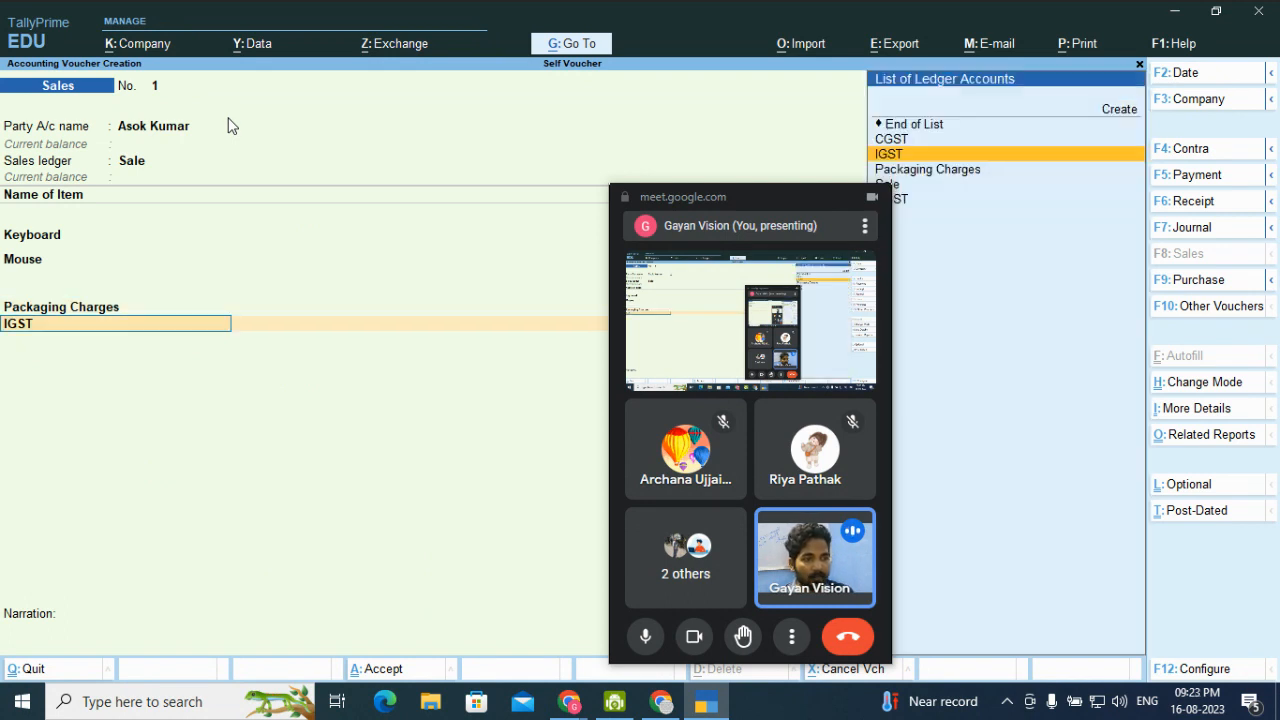
key("Return")
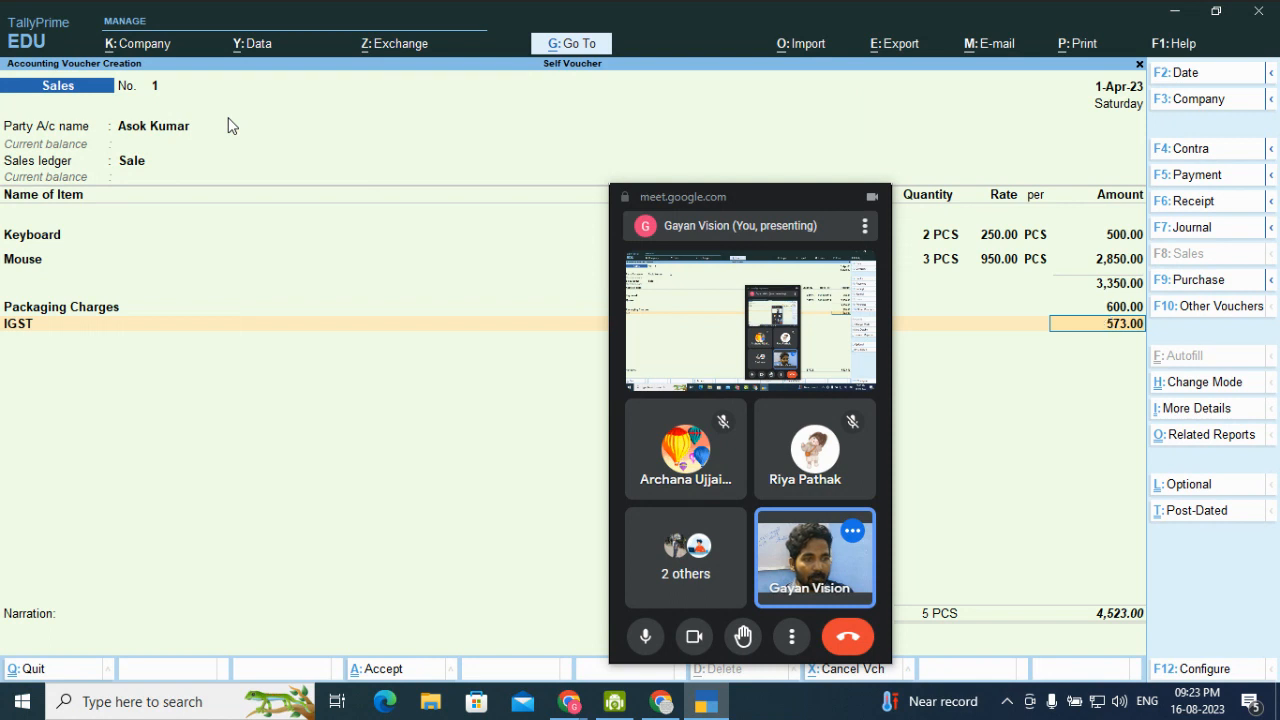
Set the Packaging Charges amount to 950 and check the IGST line
key("BackSpace")
key("BackSpace")
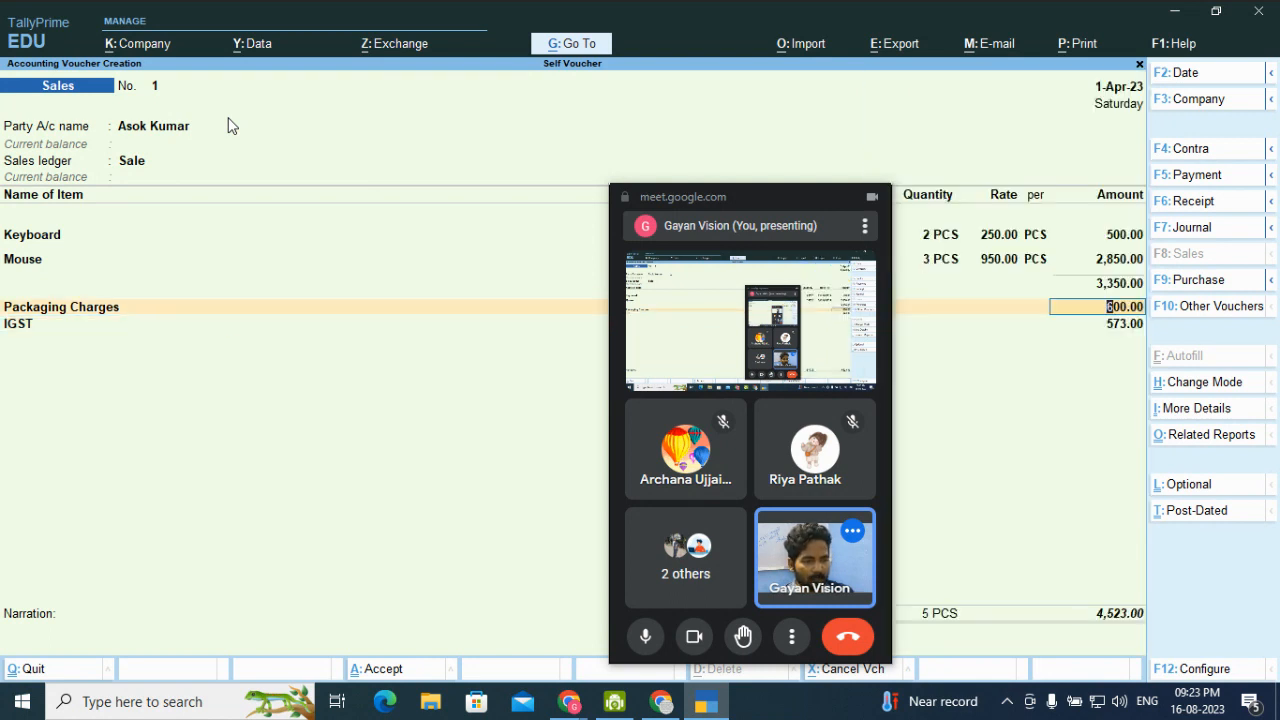
type("950")
key("Return")
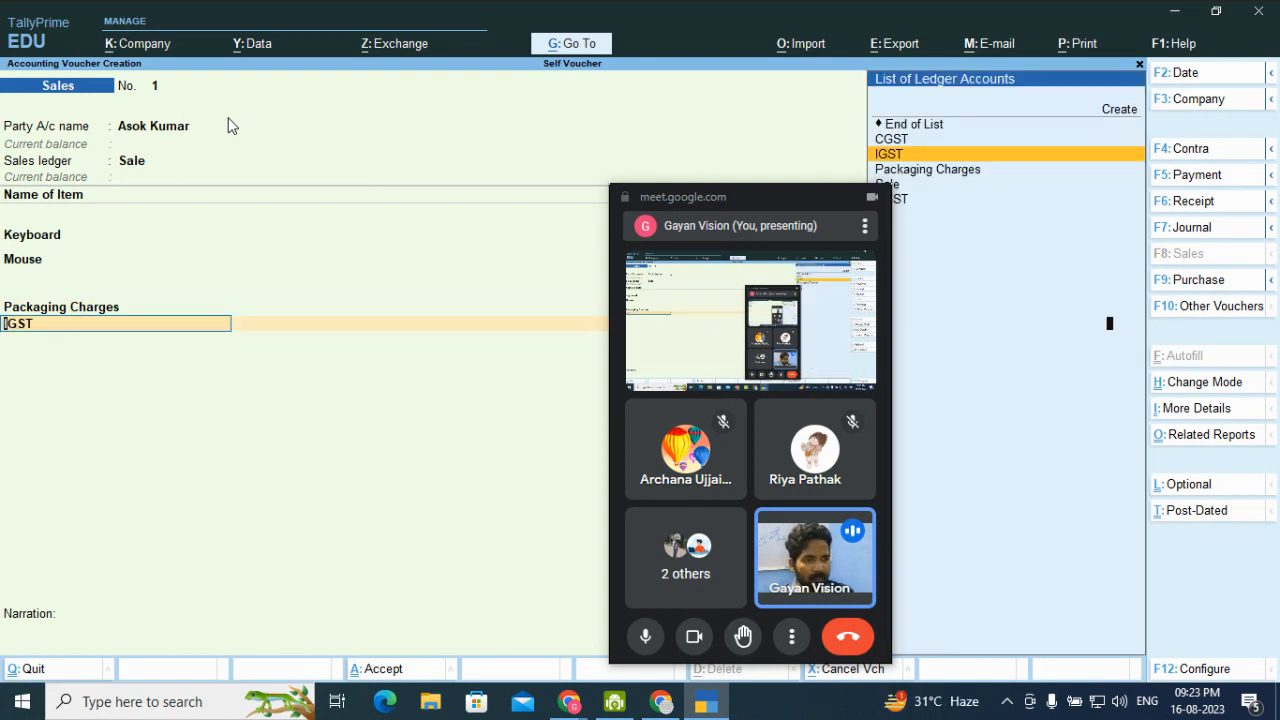
key("Return")
key("BackSpace")
key("BackSpace")
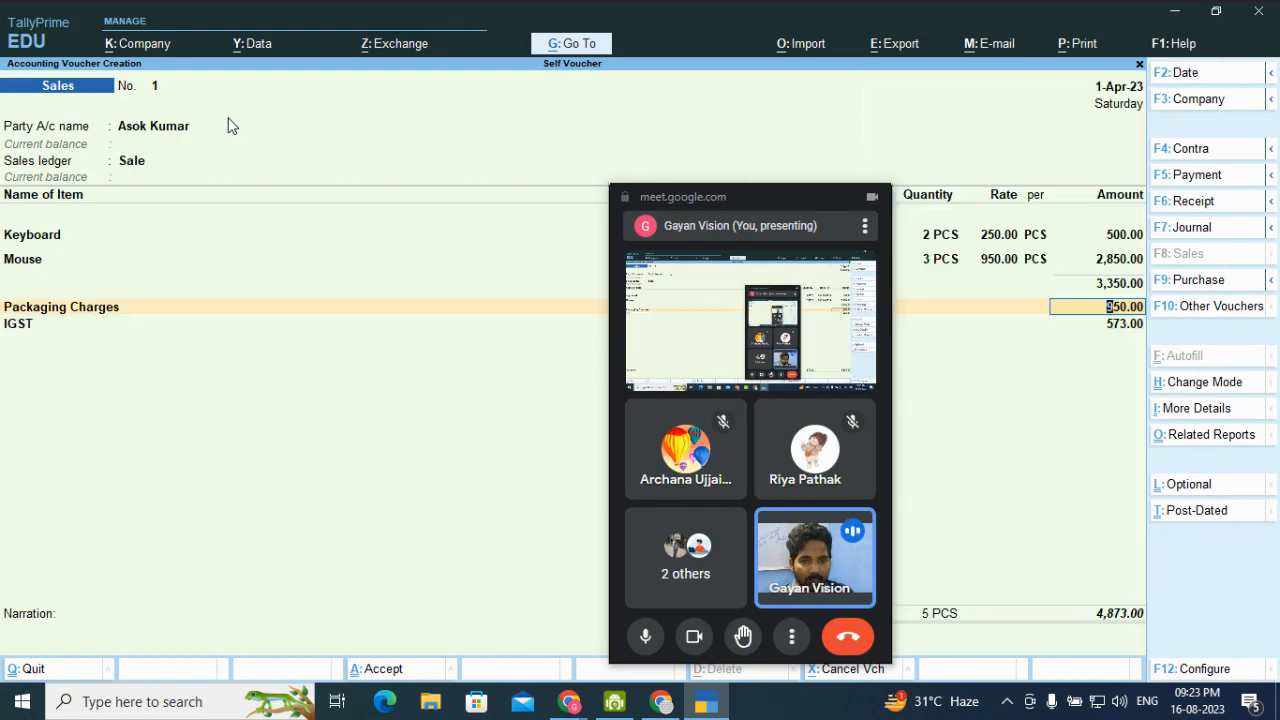
Reopen the Packaging Charges ledger for alteration from its voucher line and go through its settings to Type of Supply
key("BackSpace")
key("BackSpace")
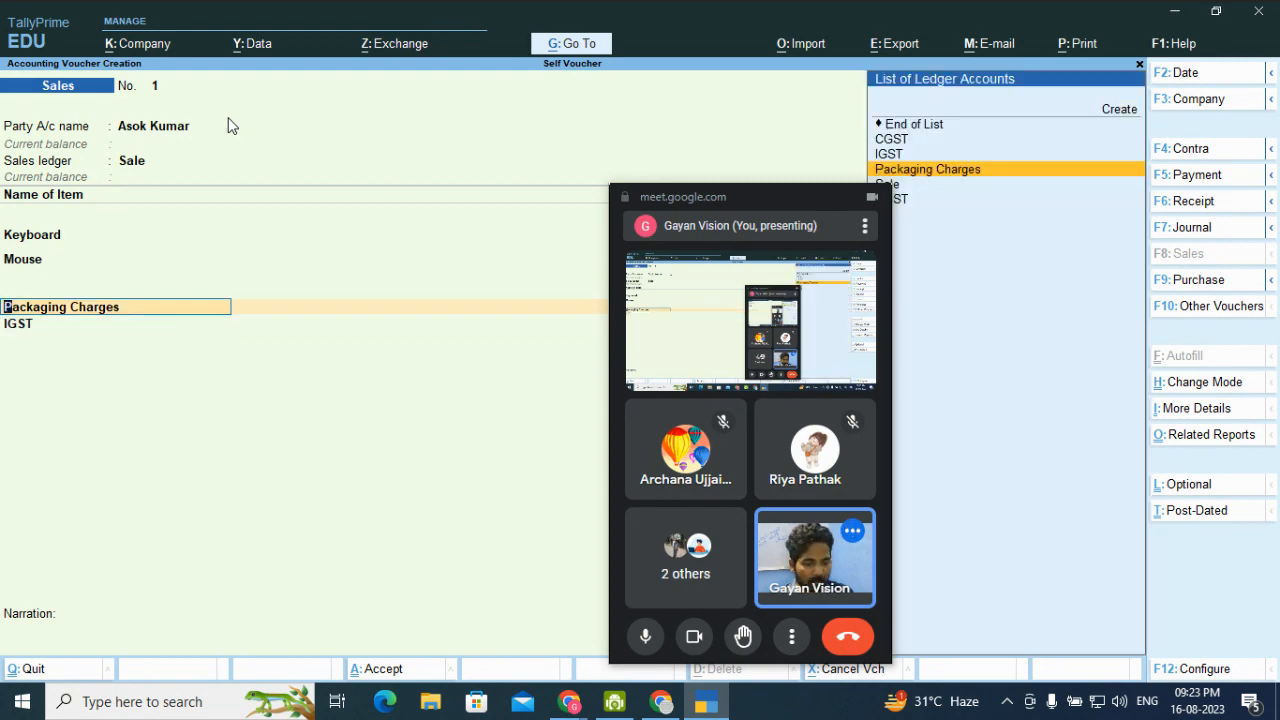
key("ctrl")
key("ctrl+Return")
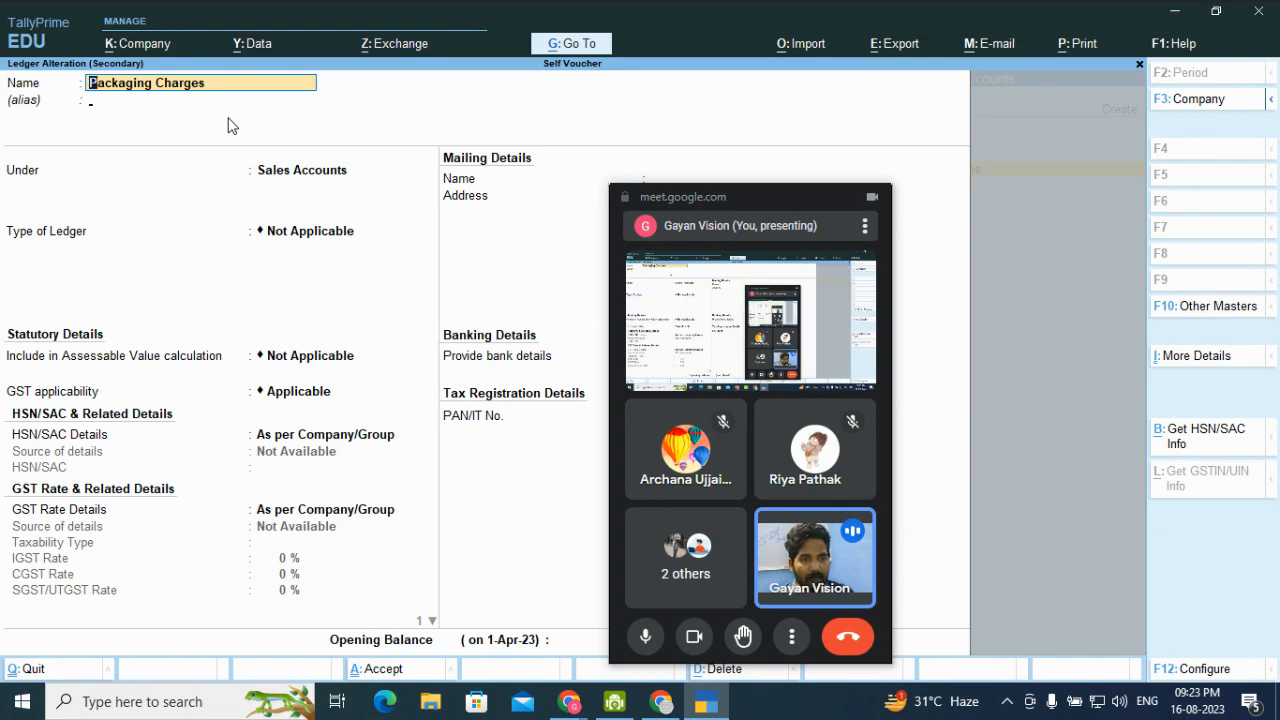
key("Return")
key("Return")
key("Return")
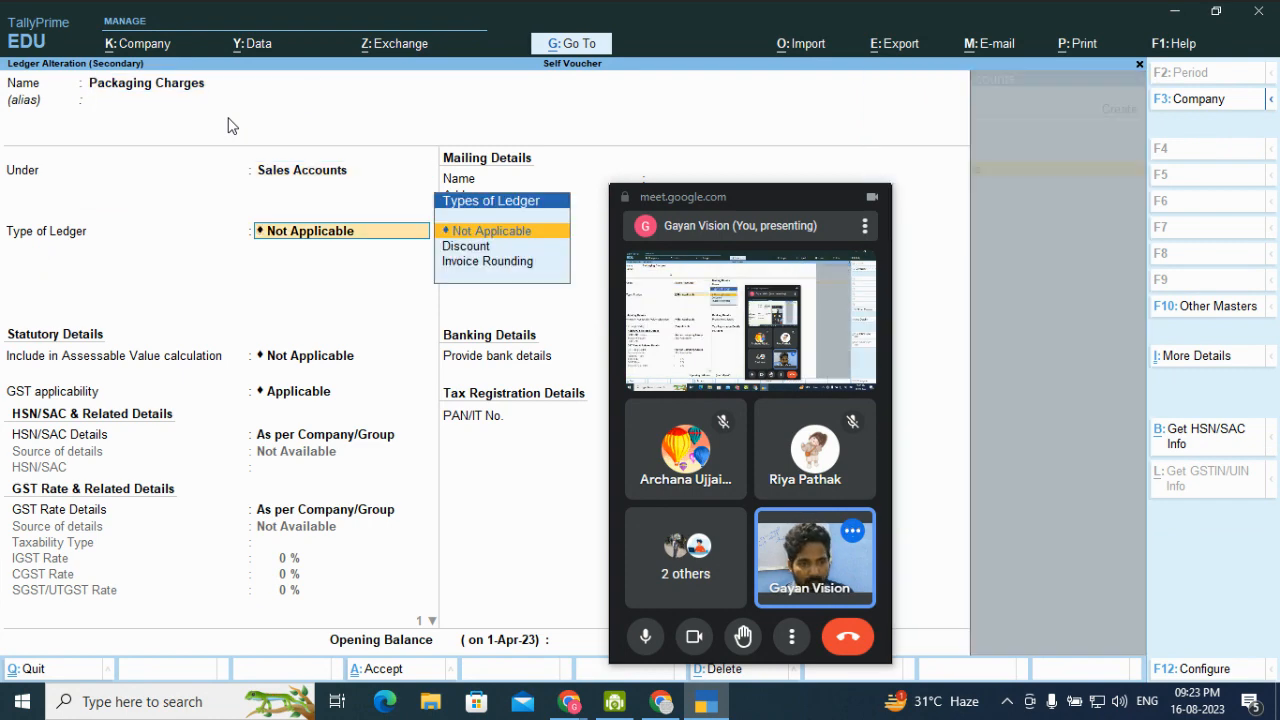
key("Return")
key("Return")
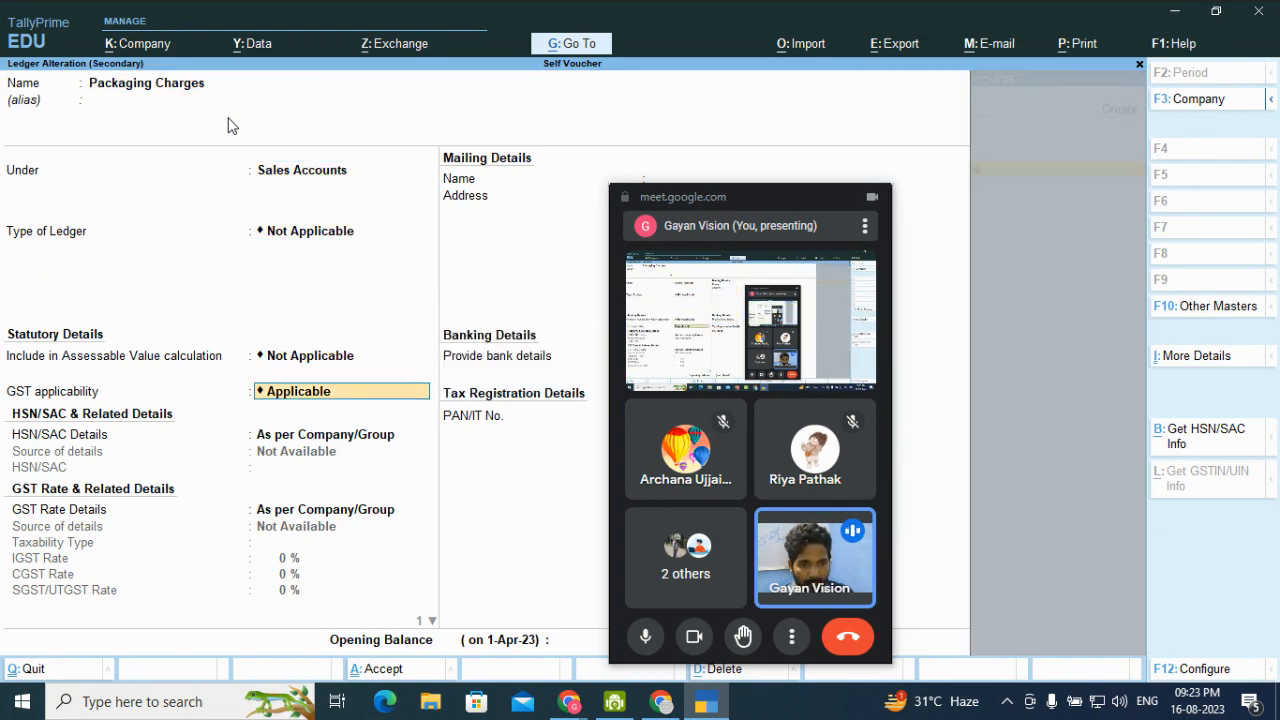
key("Return")
key("Return")
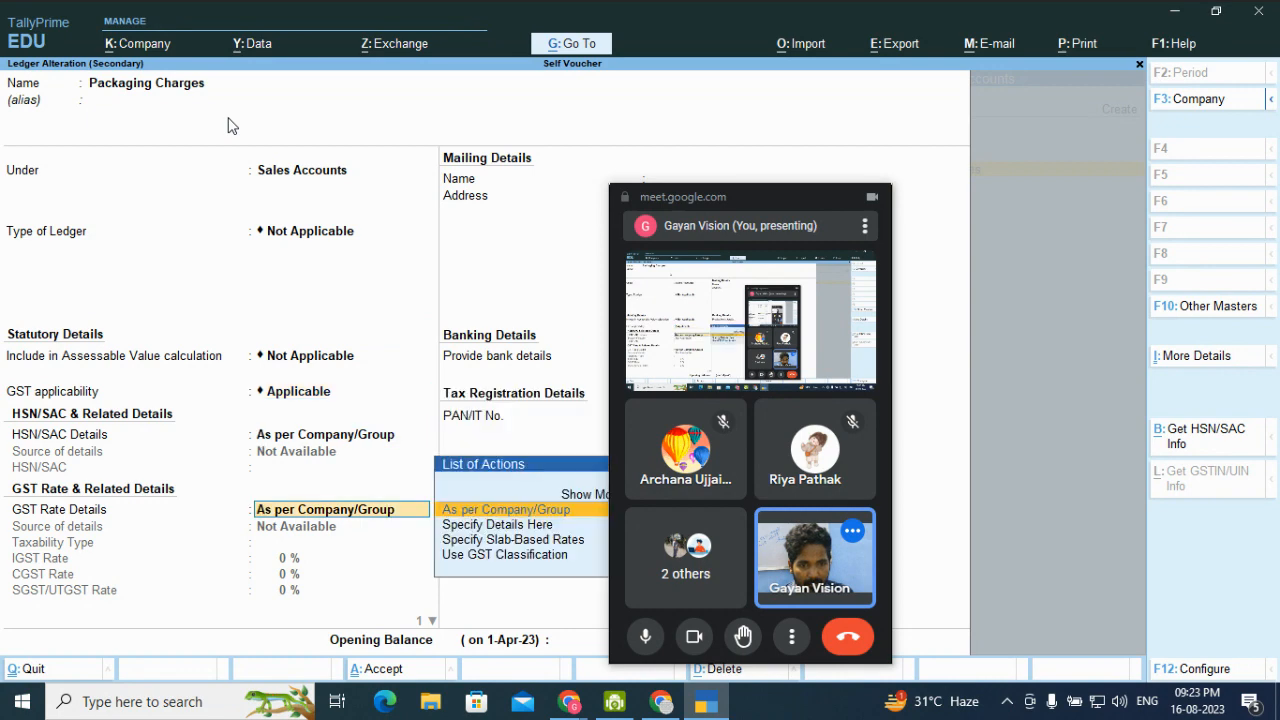
key("Return")
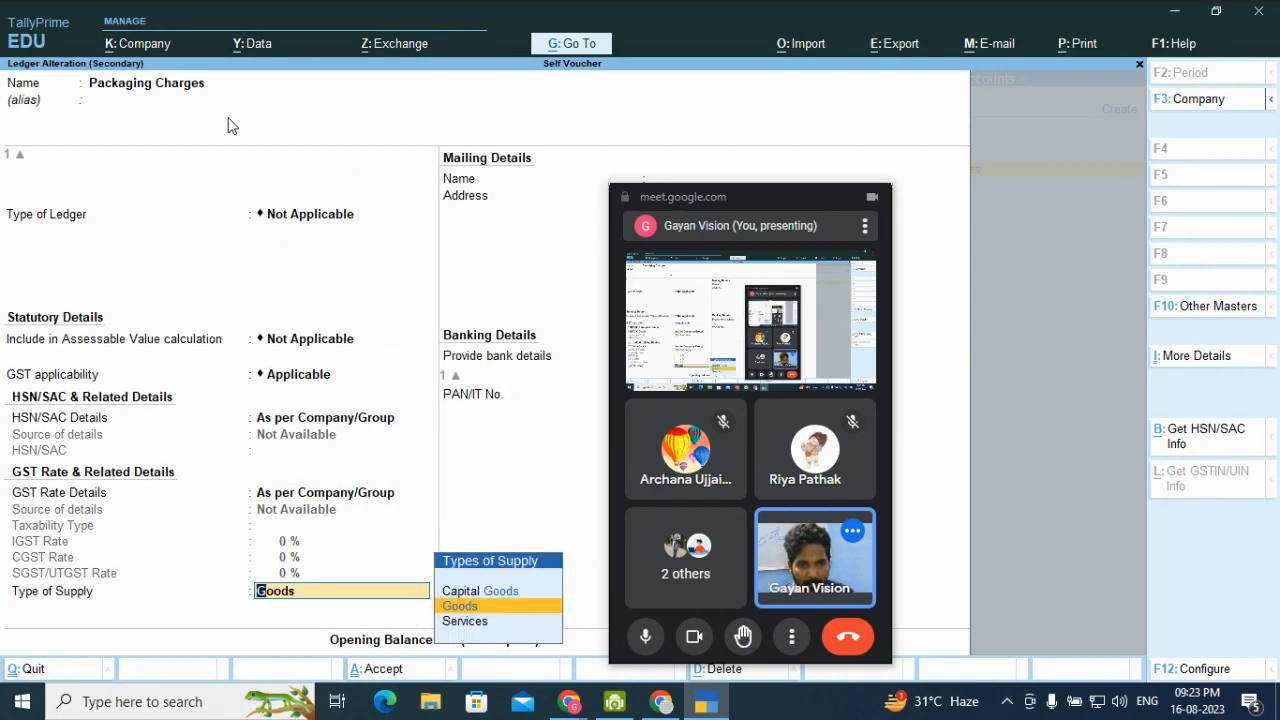
Review the Type of Supply, assessable value, GST applicability and HSN/SAC options of the Packaging Charges ledger
key("Up")
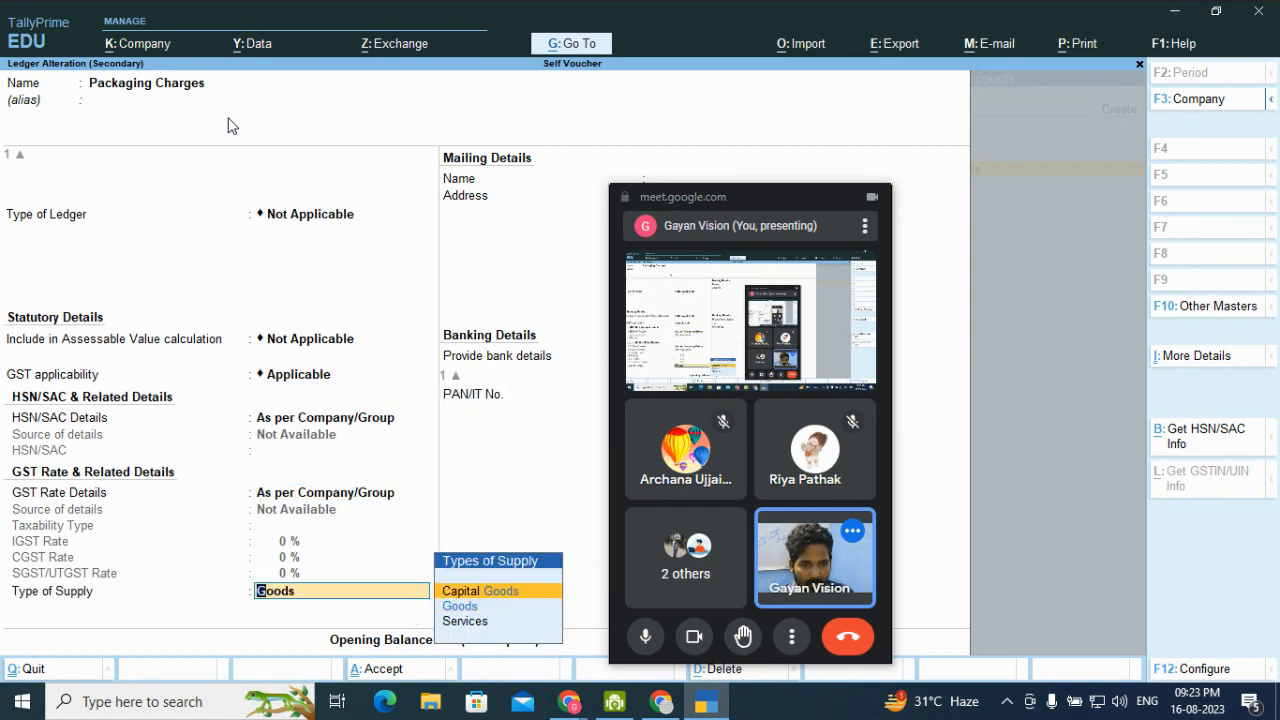
key("Down")
key("Down")
key("Up")
key("Up")
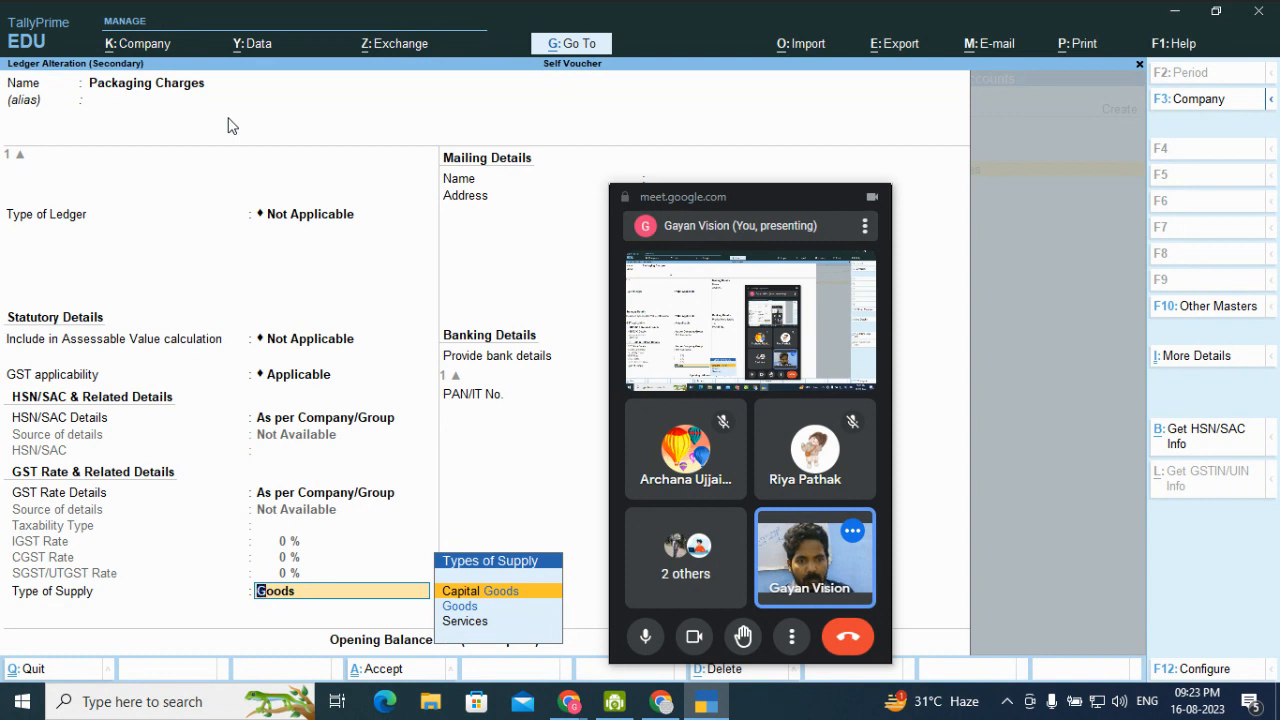
key("Up")
key("Up")
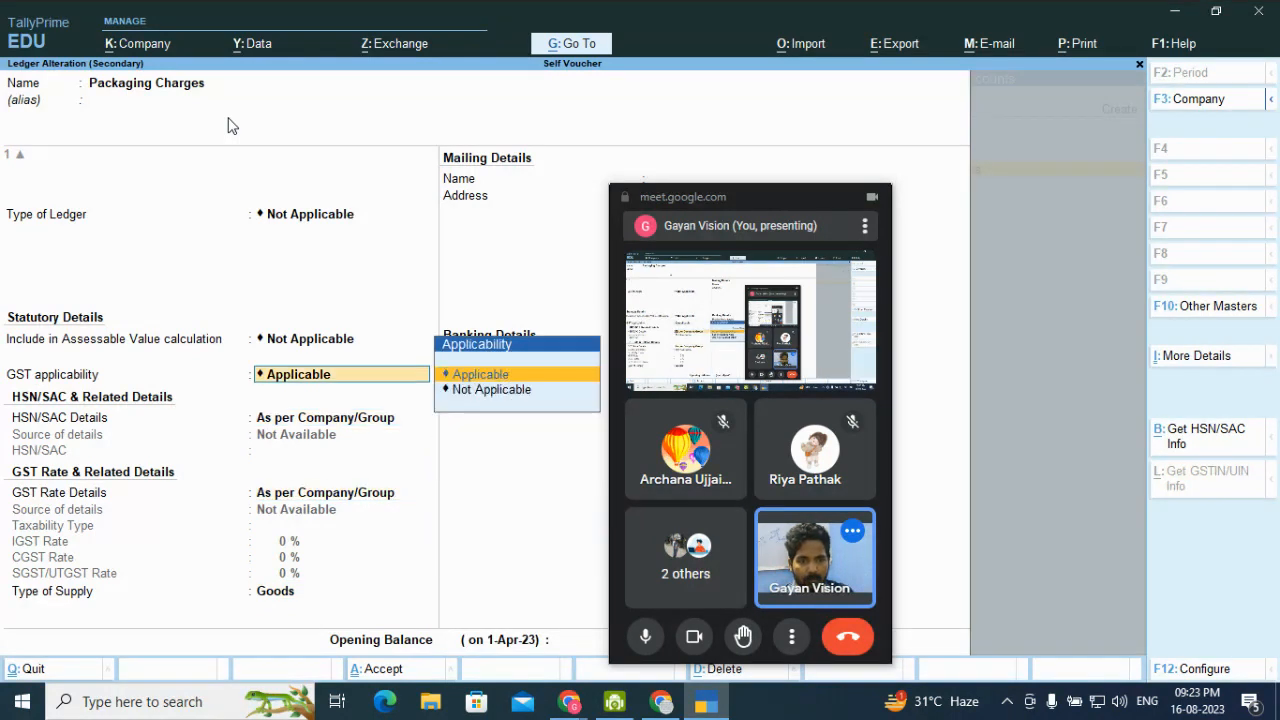
key("Up")
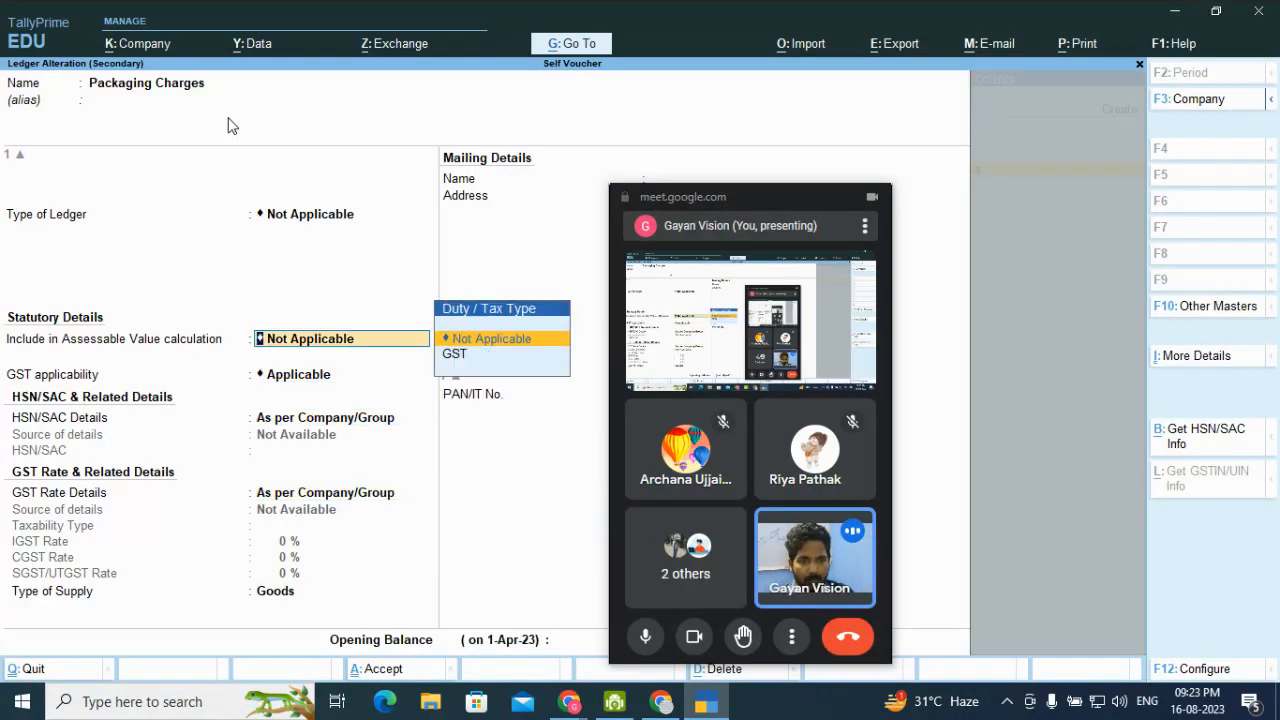
key("Down")
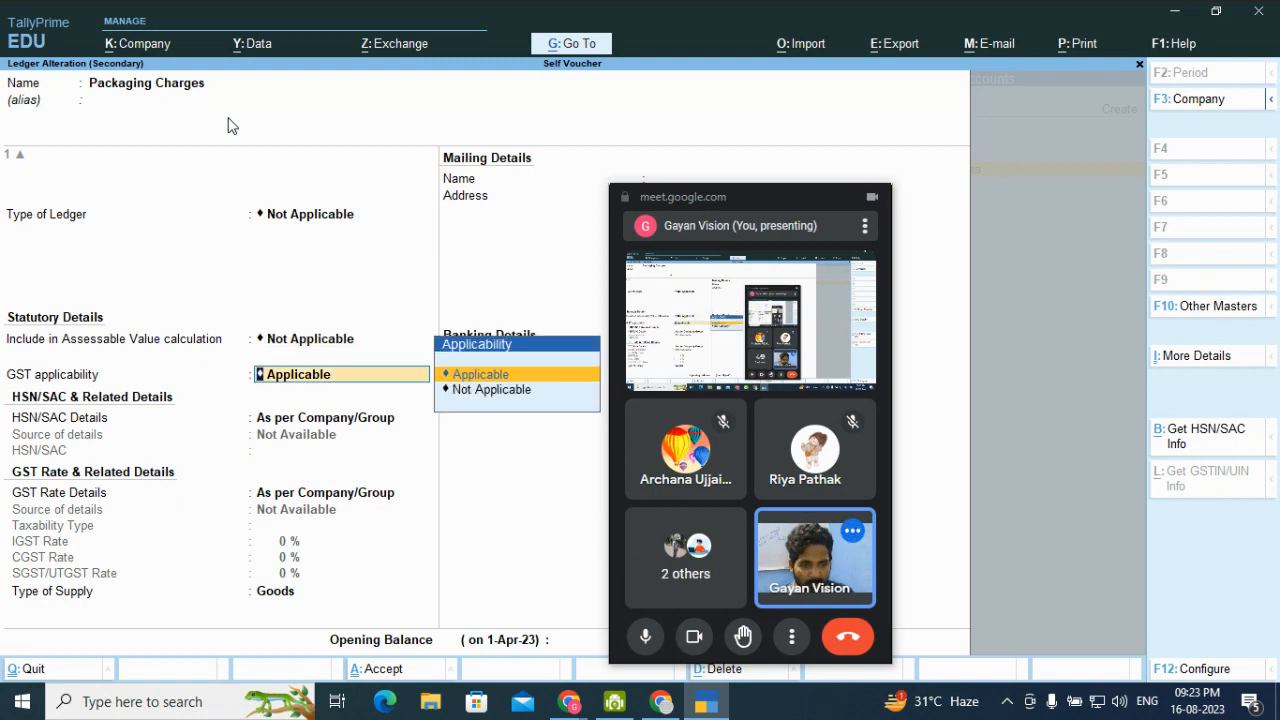
key("Return")
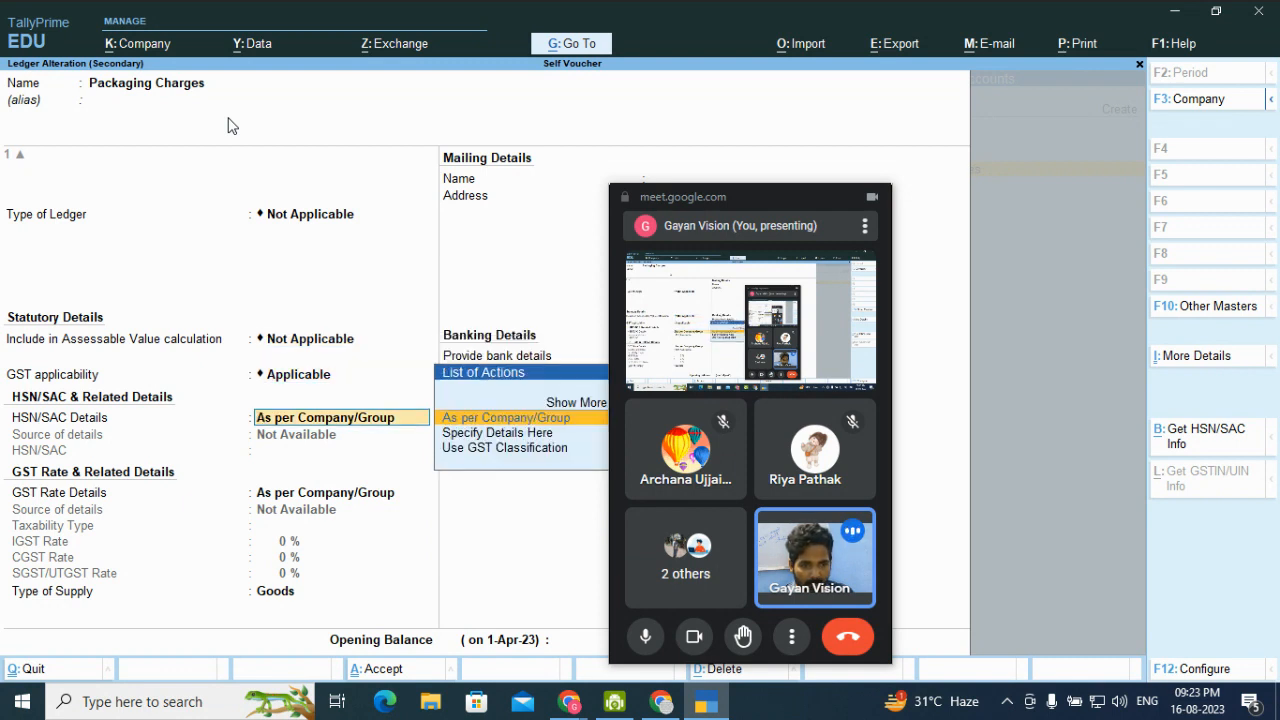
key("Return")
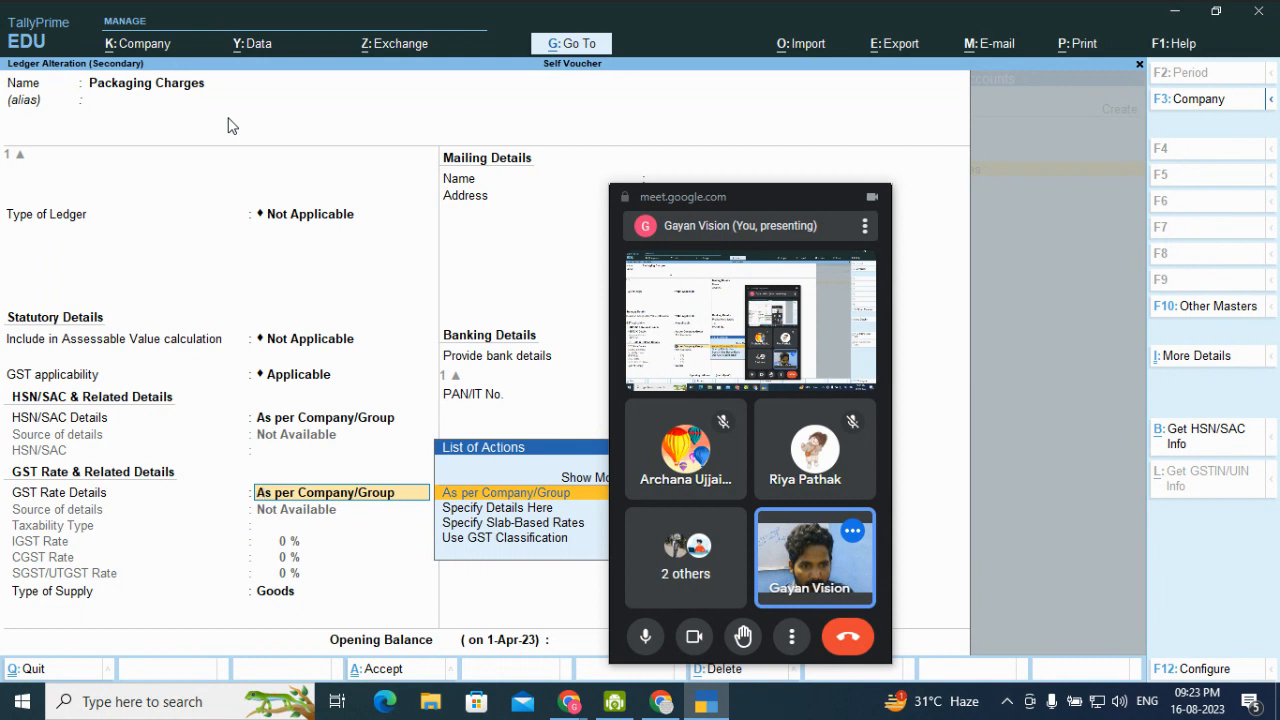
Expand the GST rate options and set GST Rate Details to Specify in Voucher, dismissing the effective date request
key("Down")
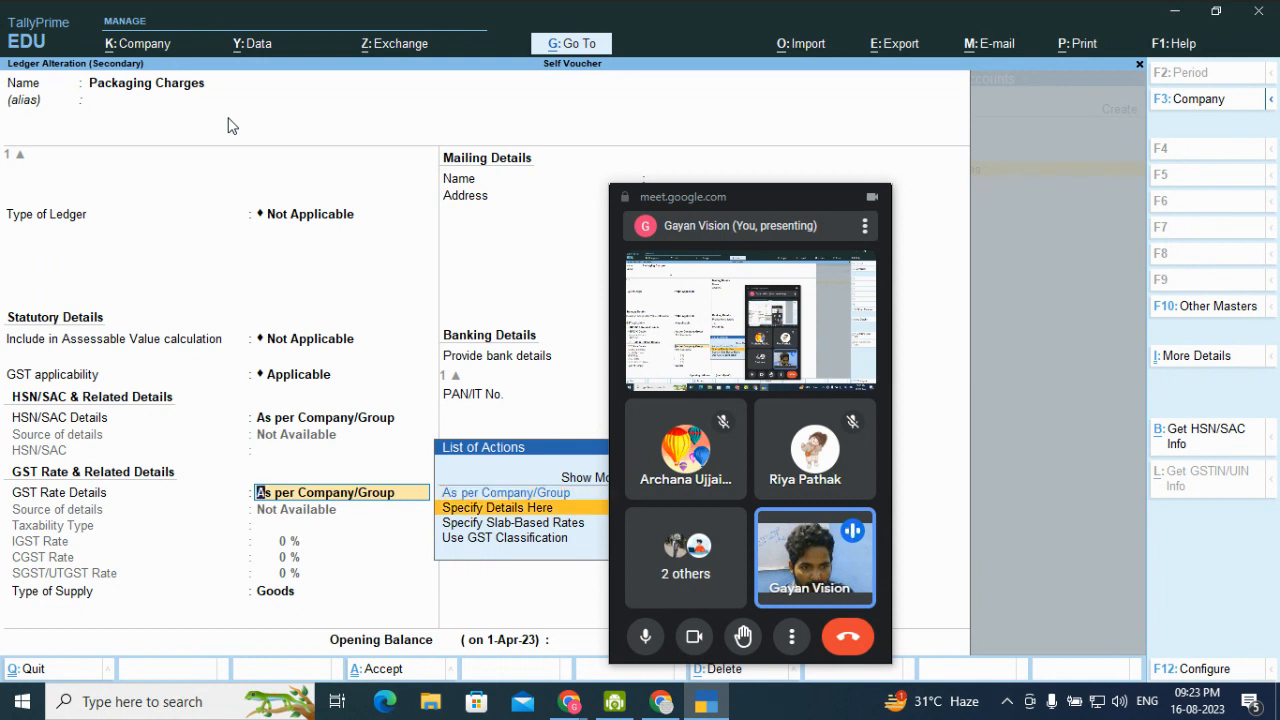
key("Down")
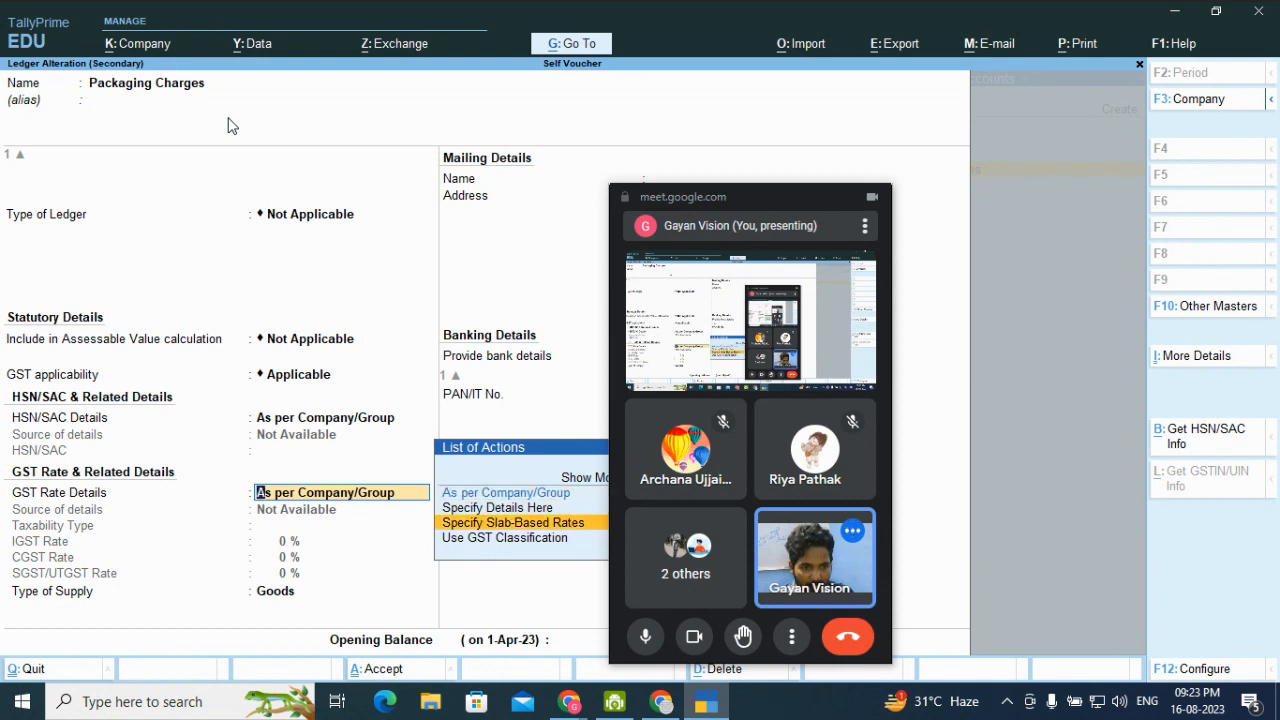
key("Down")
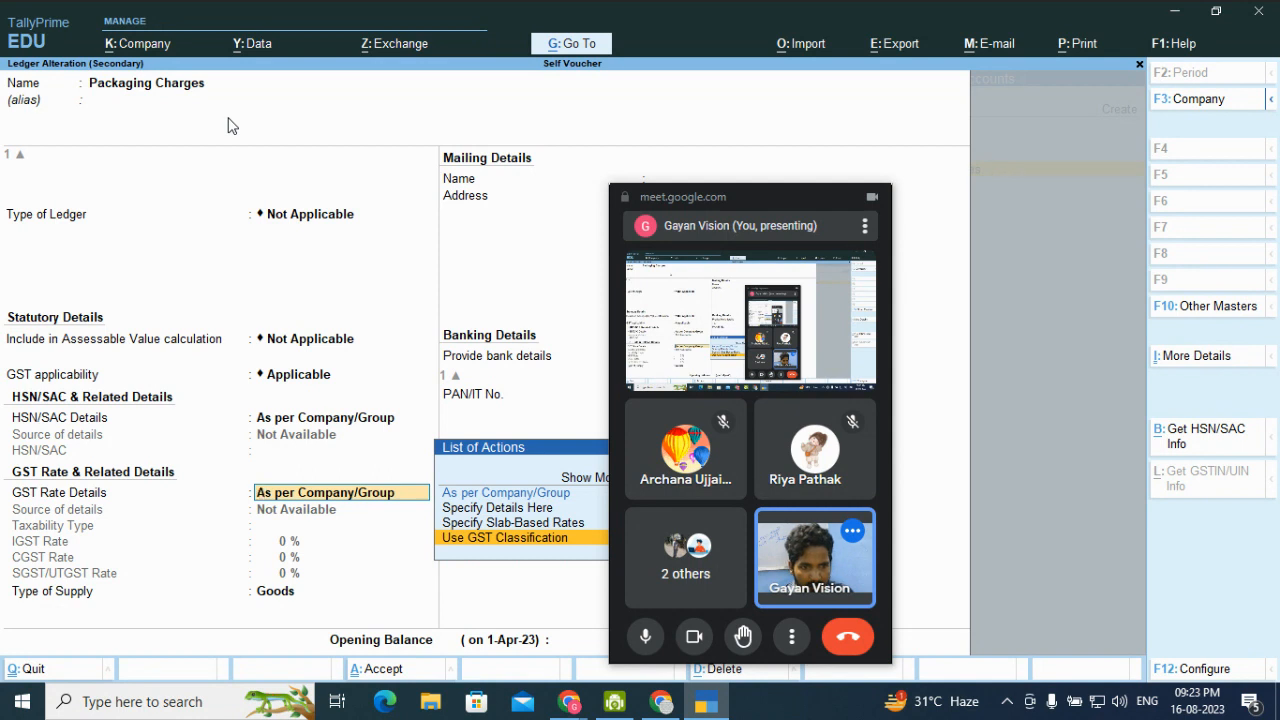
key("Up")
key("Up")
key("Up")
key("Up")
key("Return")
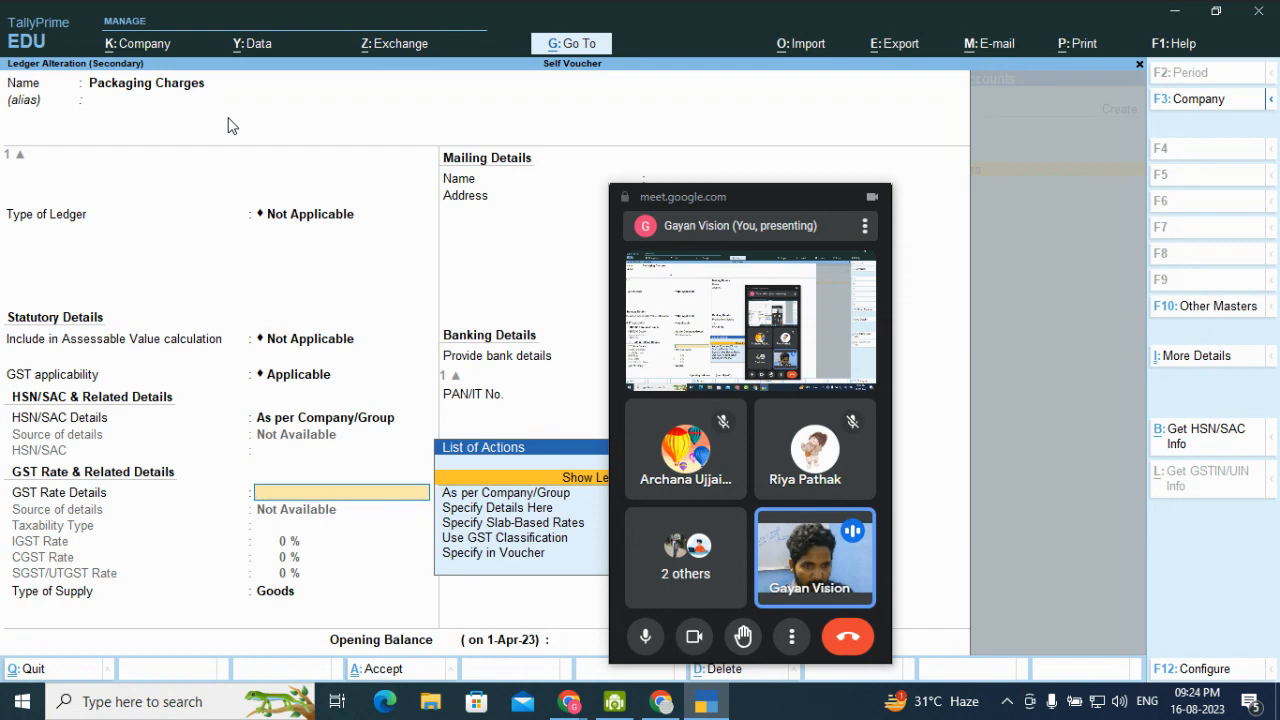
key("Down")
key("Down")
key("Down")
key("Down")
key("Down")
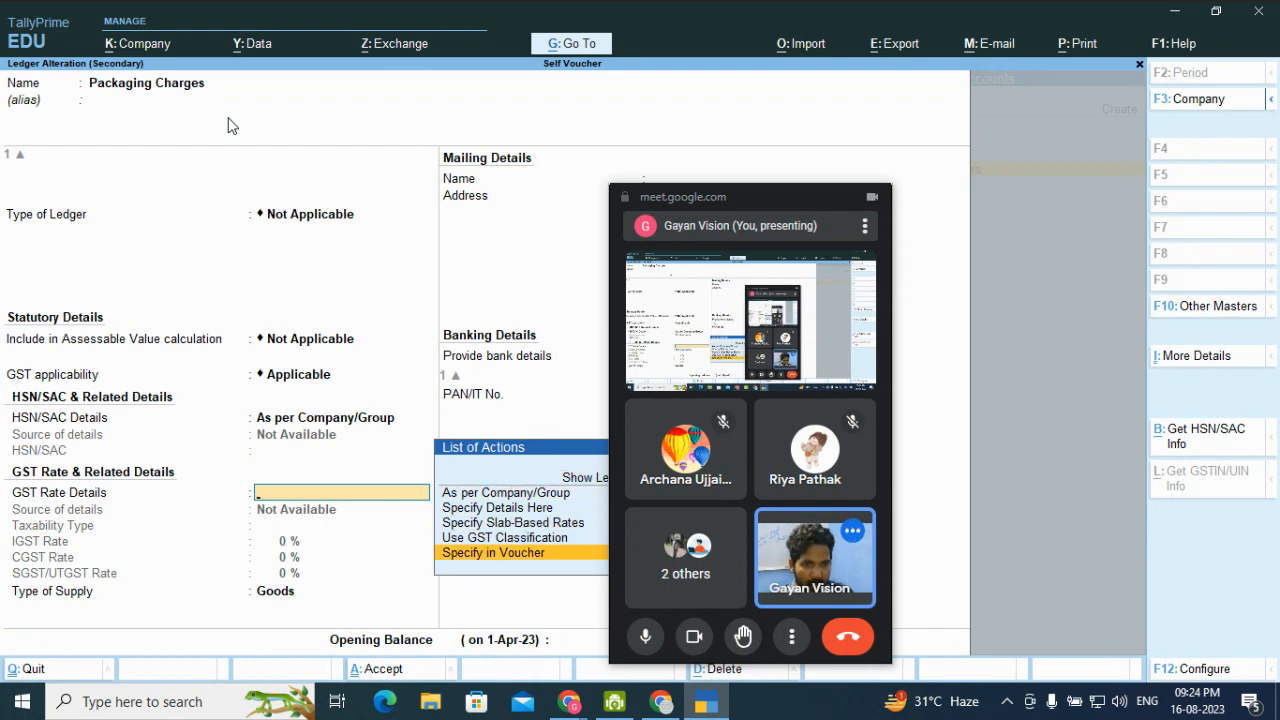
key("Return")
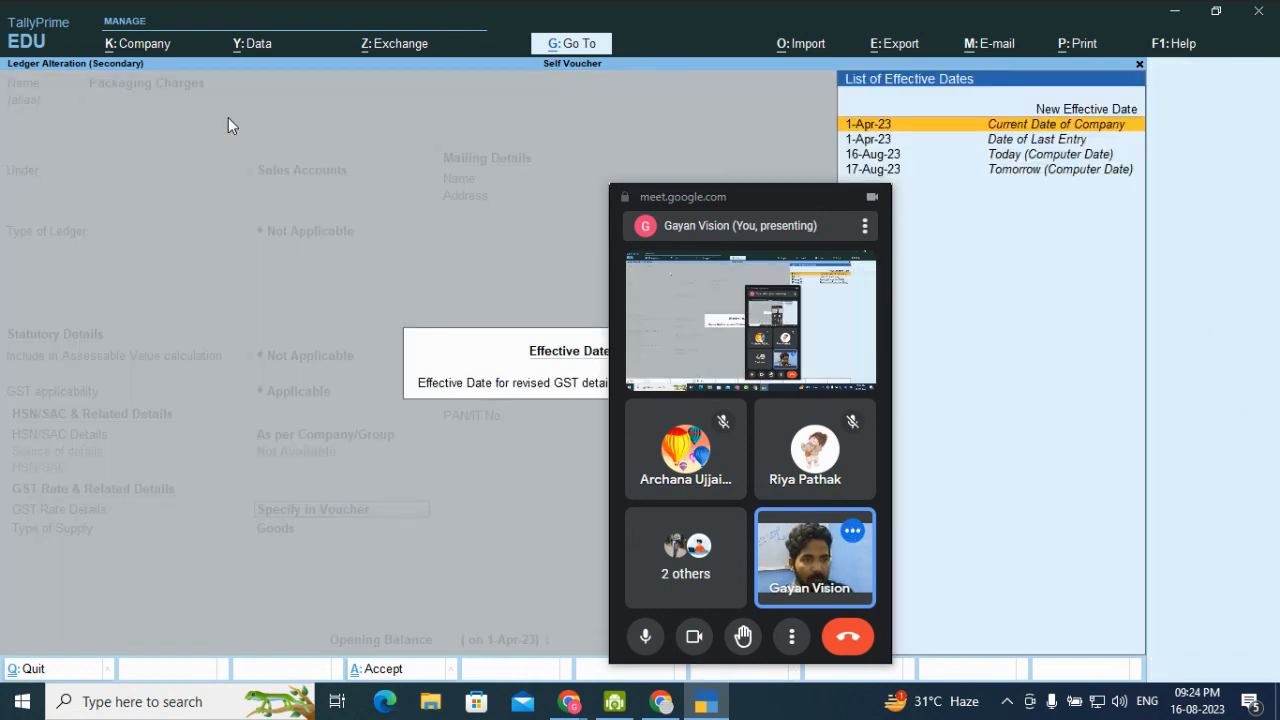
key("Escape")
Expand the GST Rate Details options again and keep Specify in Voucher, cancelling the effective date entry
key("Up")
key("Up")
key("Up")
key("Up")
key("Up")
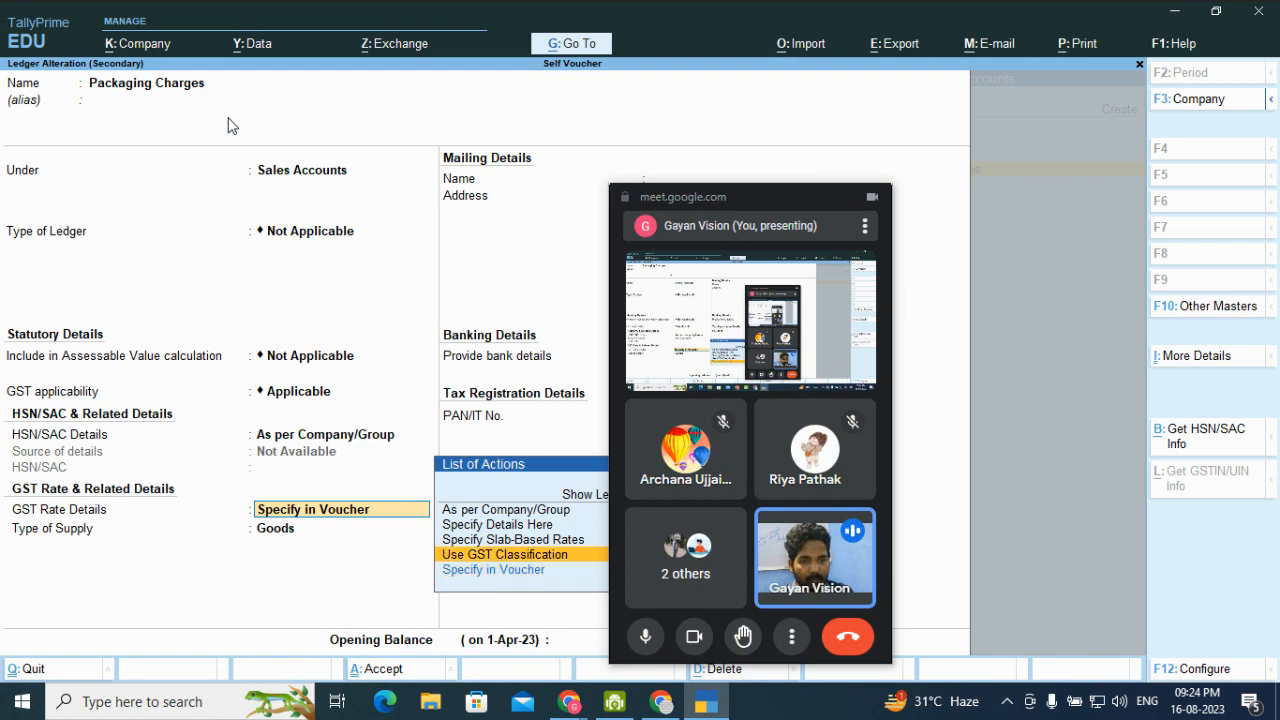
key("Return")
key("Return")
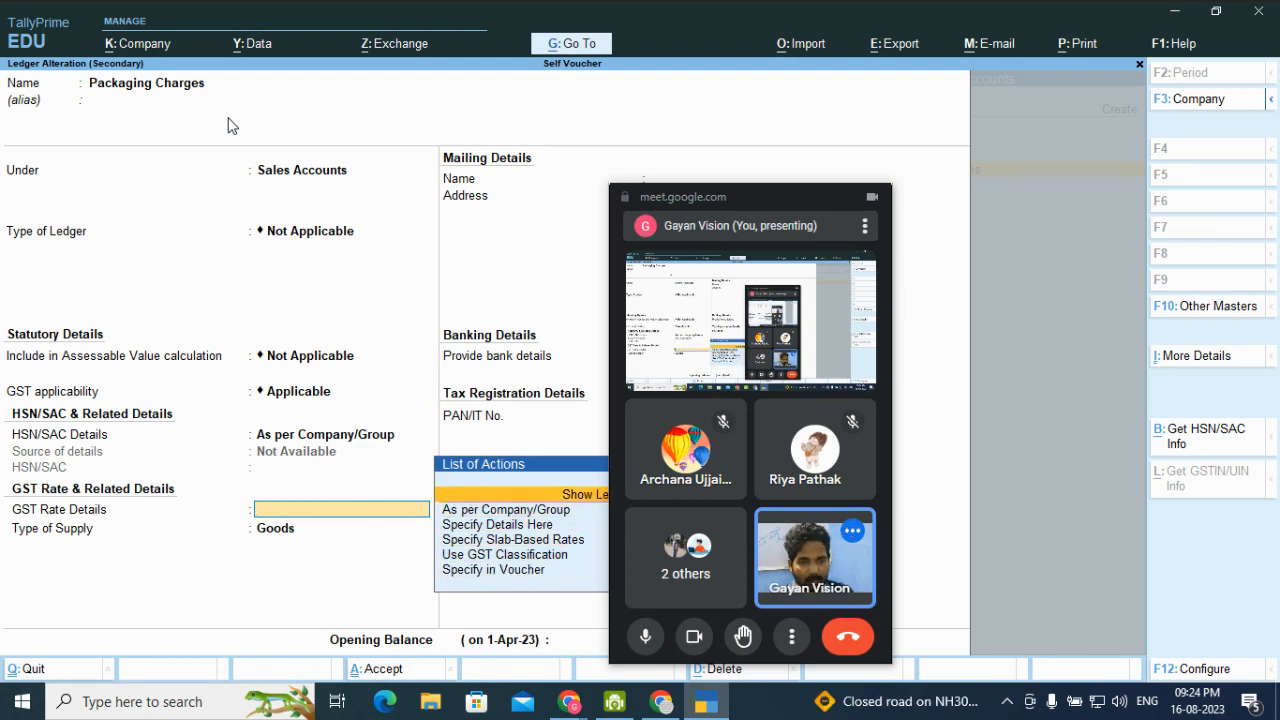
key("BackSpace")
key("Return")
key("Return")
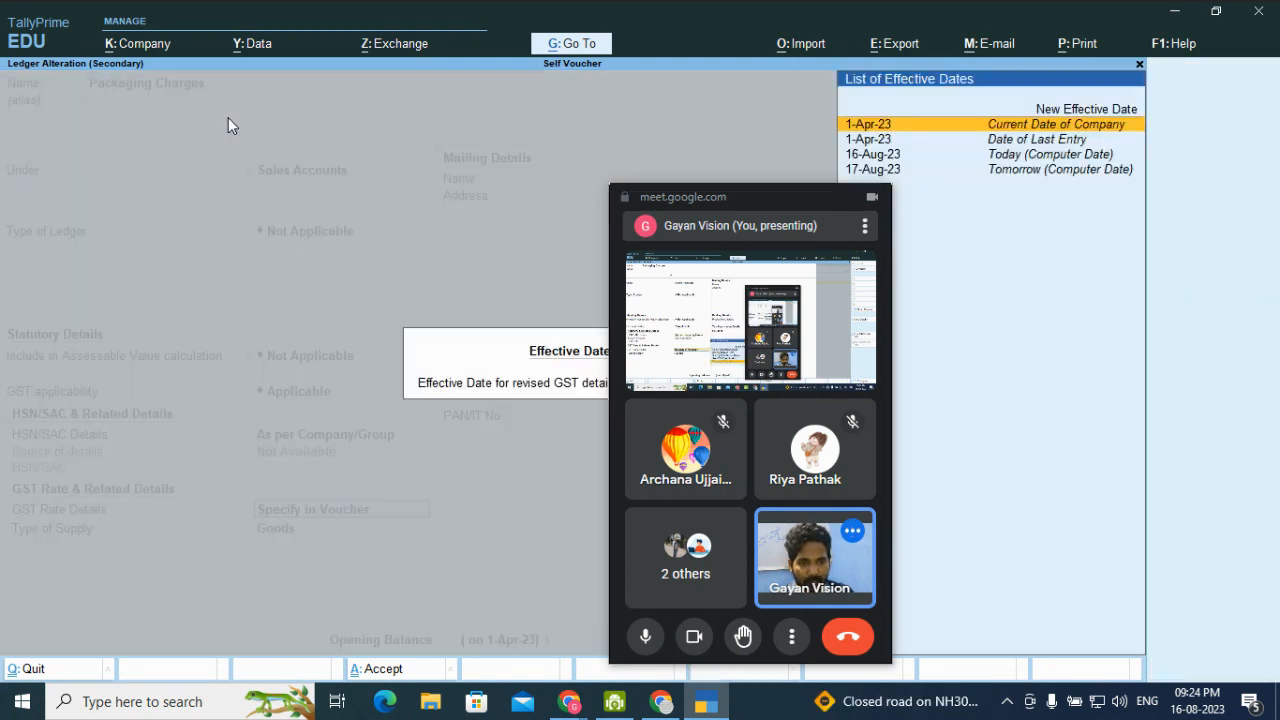
key("Escape")
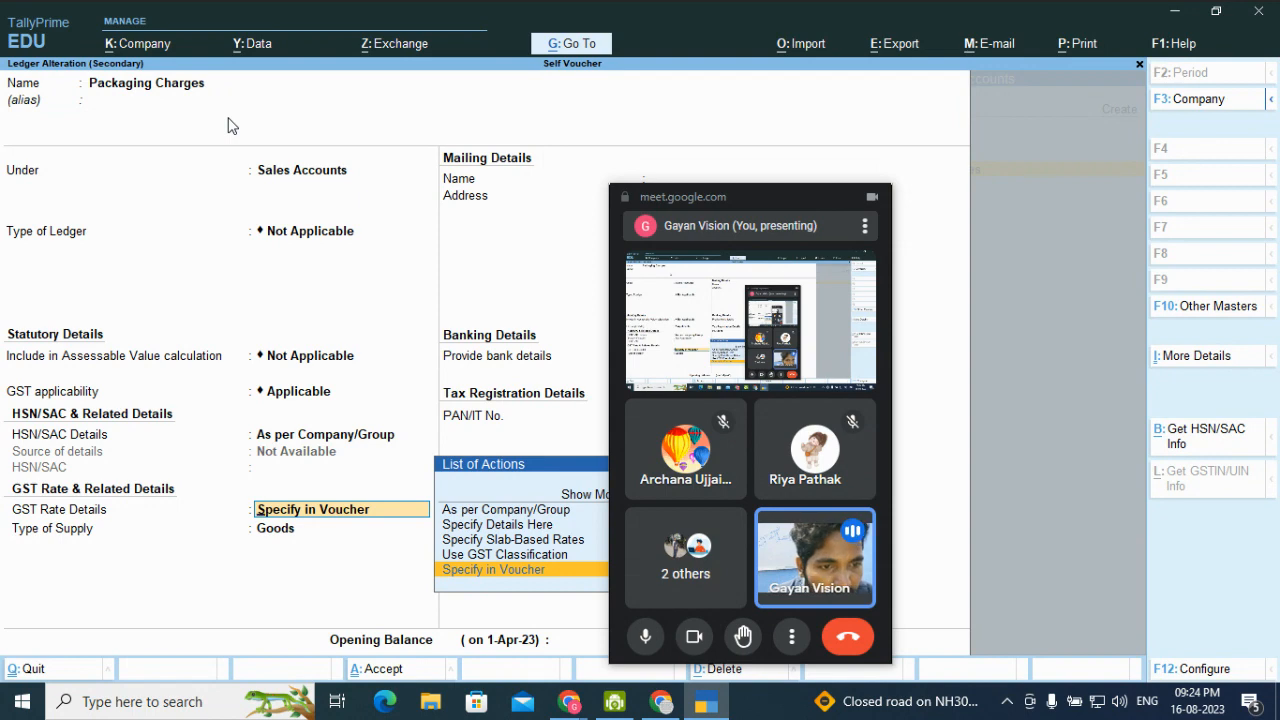
Set the Packaging Charges ledger's GST Rate Details to As per Company/Group and save the ledger
key("Up")
key("Up")
key("Up")
key("Up")
key("Up")
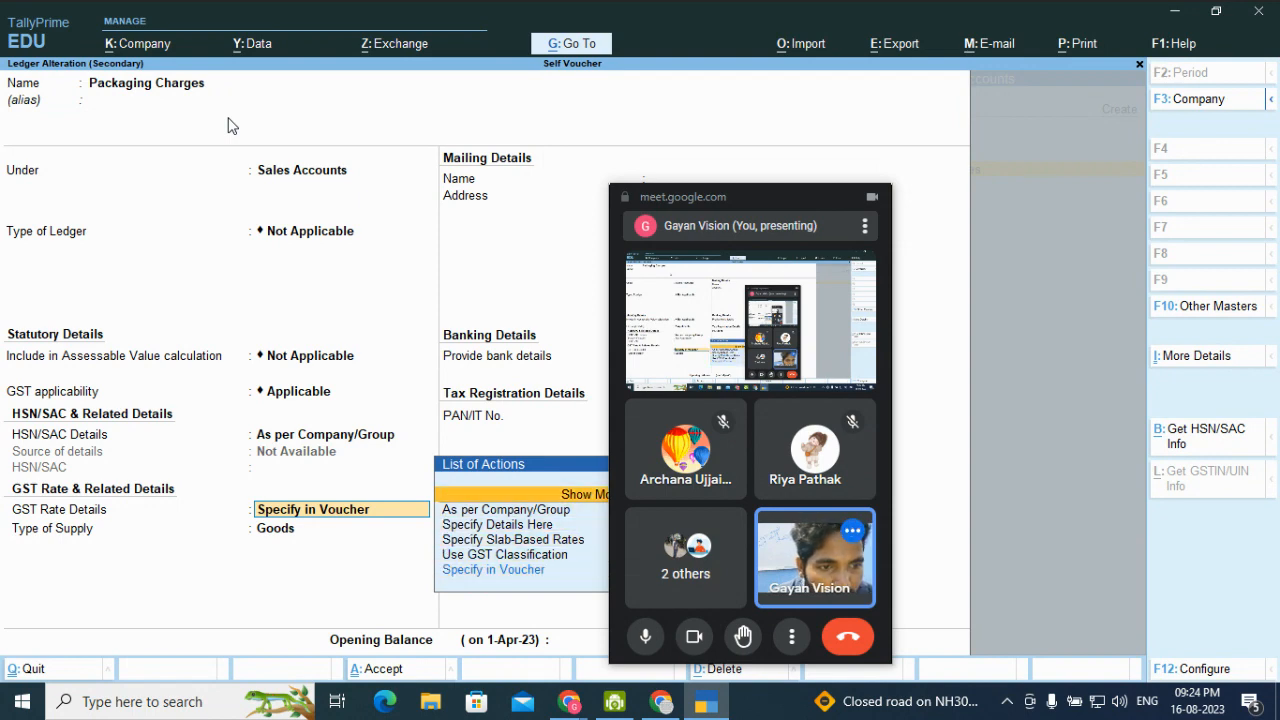
key("Return")
key("Return")
key("Down")
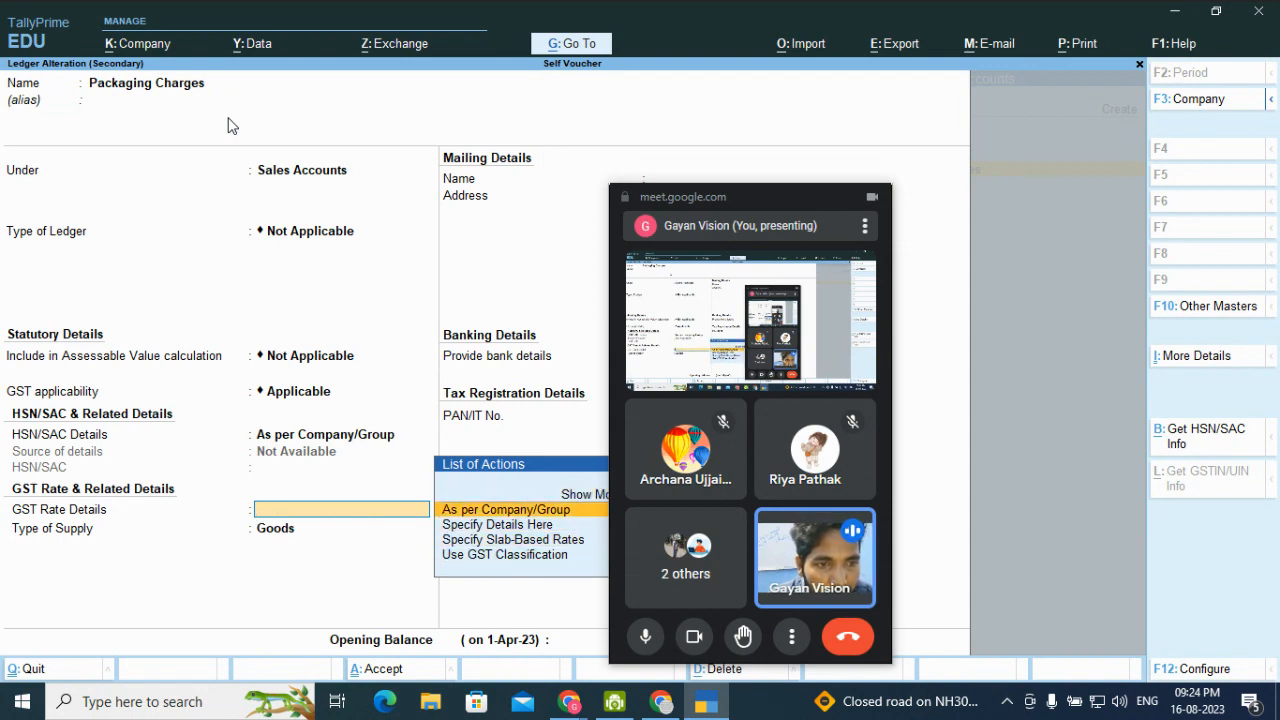
key("Return")
key("Return")
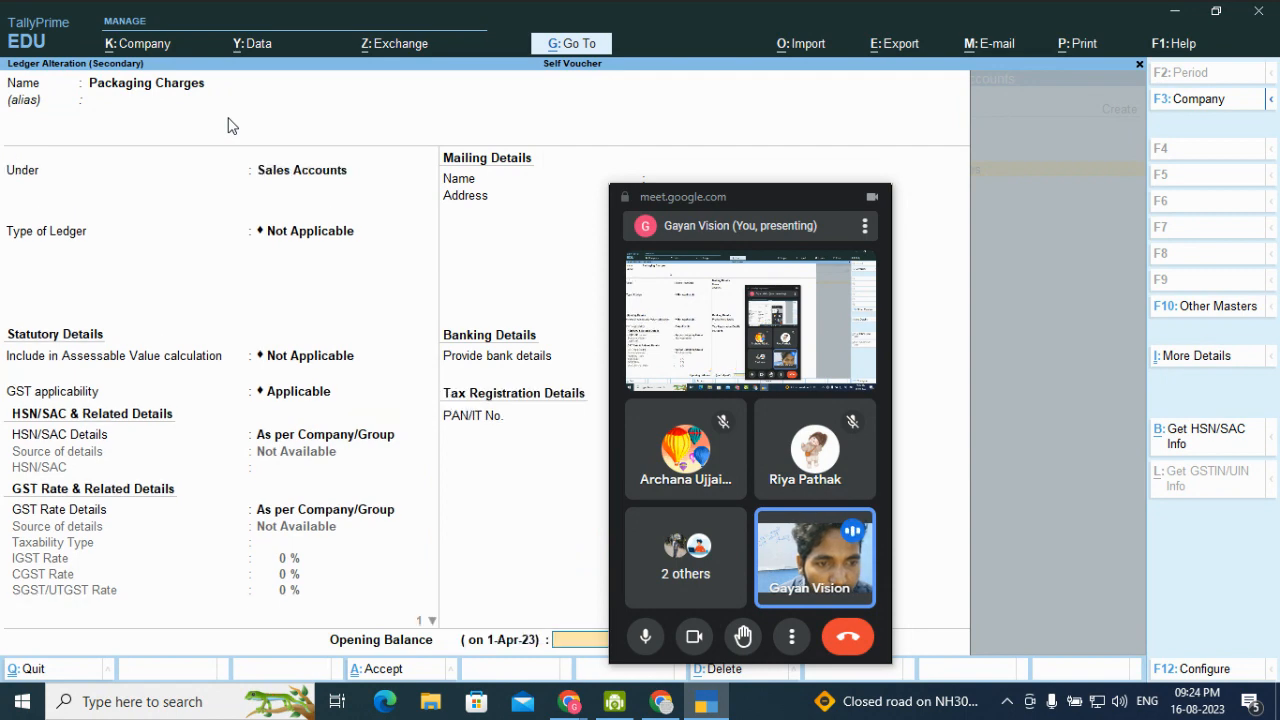
key("Return")
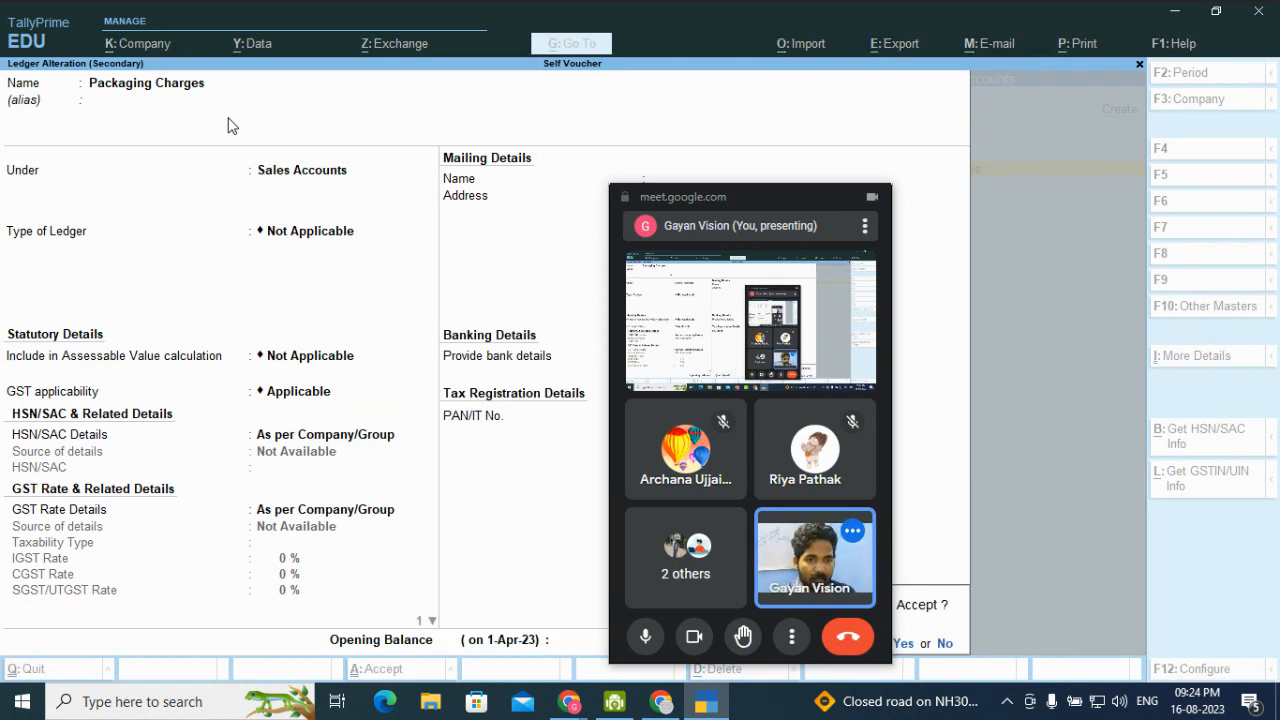
key("Return")
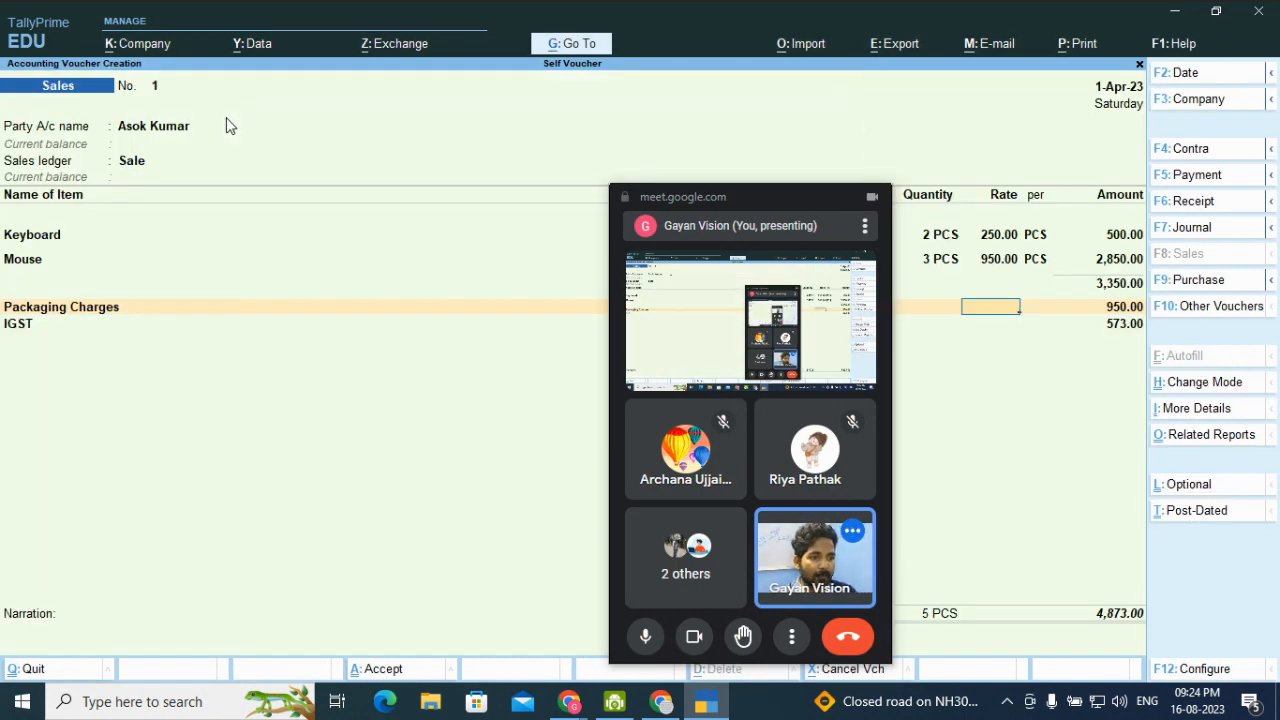
Recheck the Packaging Charges line in the sales voucher, keeping its ledger and 950.00 amount as well as the IGST line
key("Return")
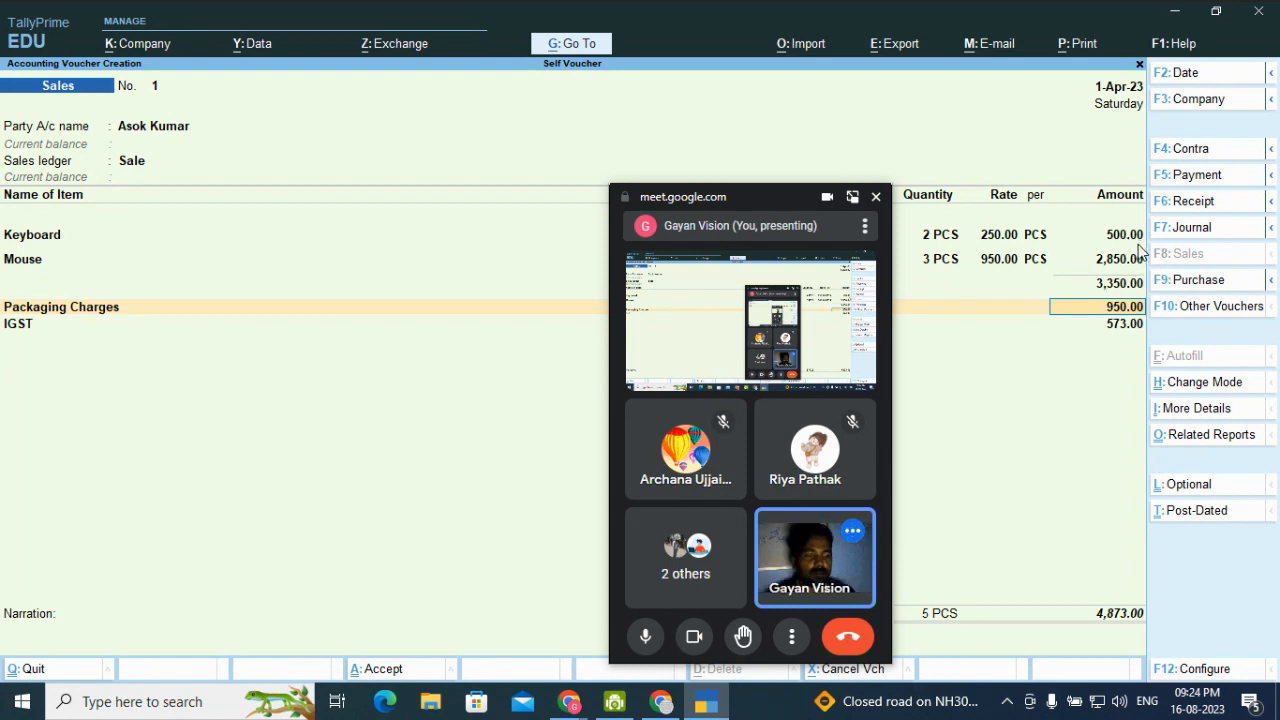
key("shift+Tab")
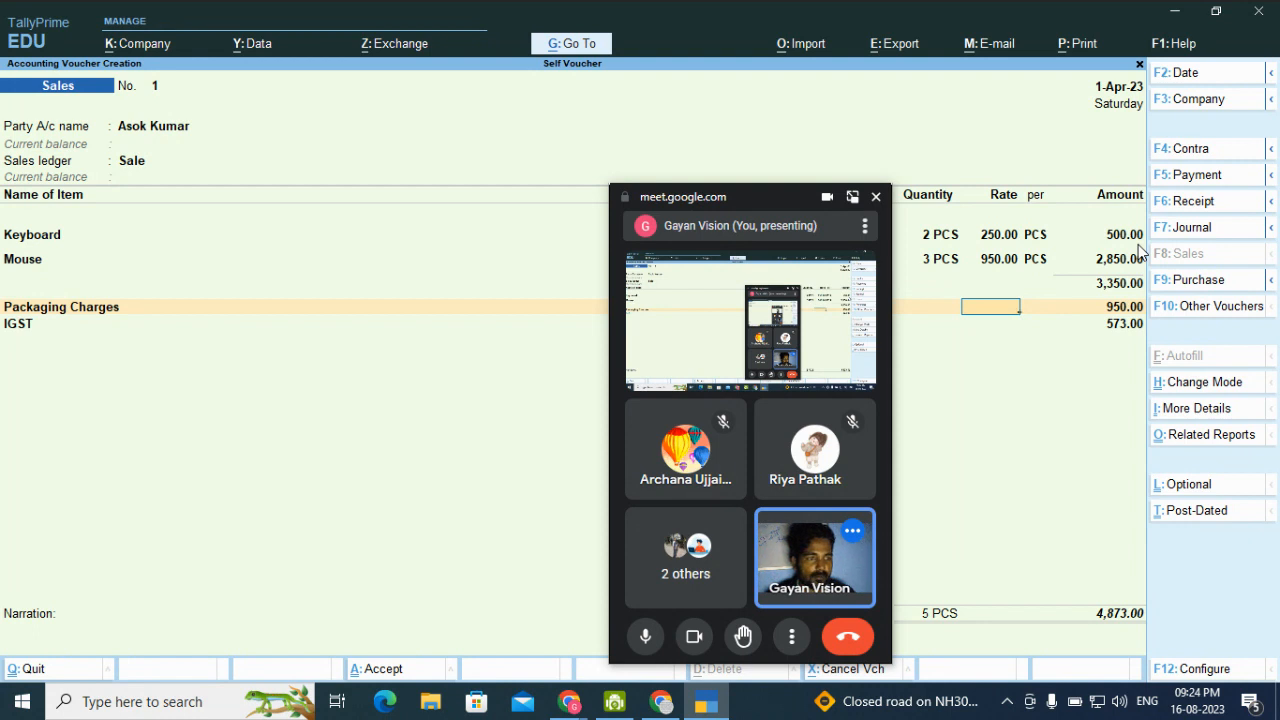
key("shift+Tab")
key("Return")
key("shift+Tab")
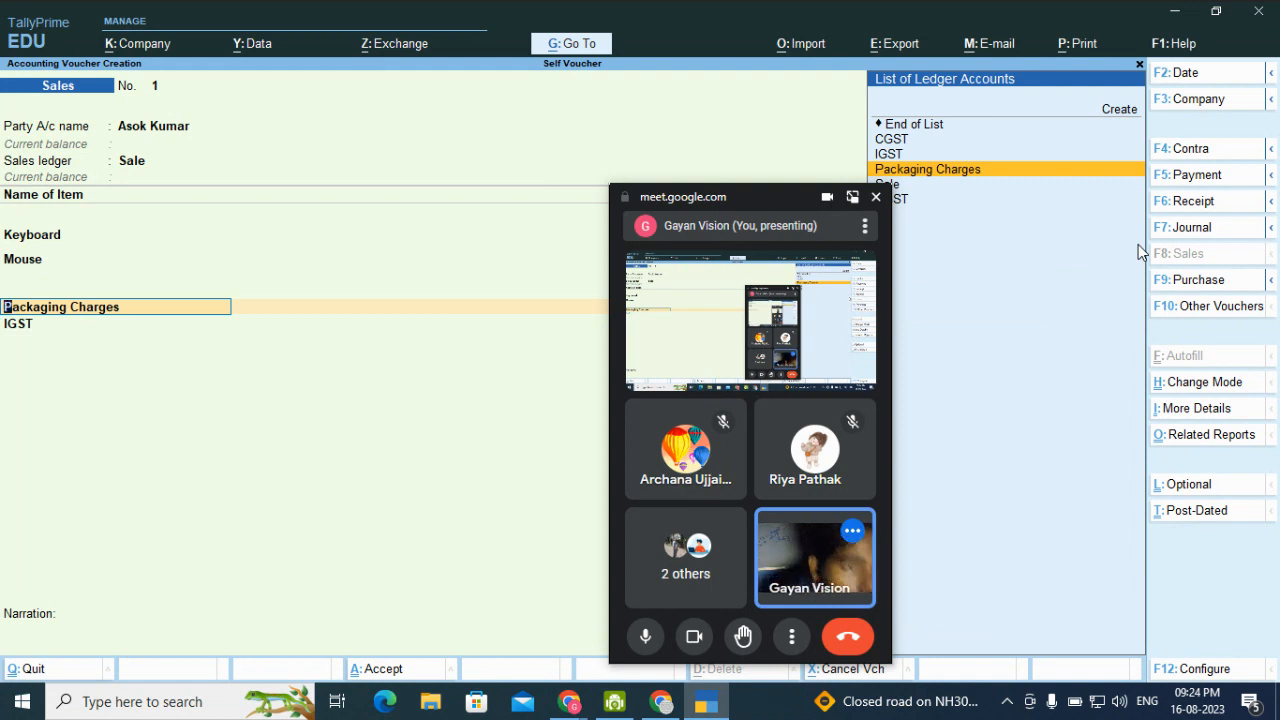
key("Return")
key("Return")
key("Return")
key("Return")
key("Return")
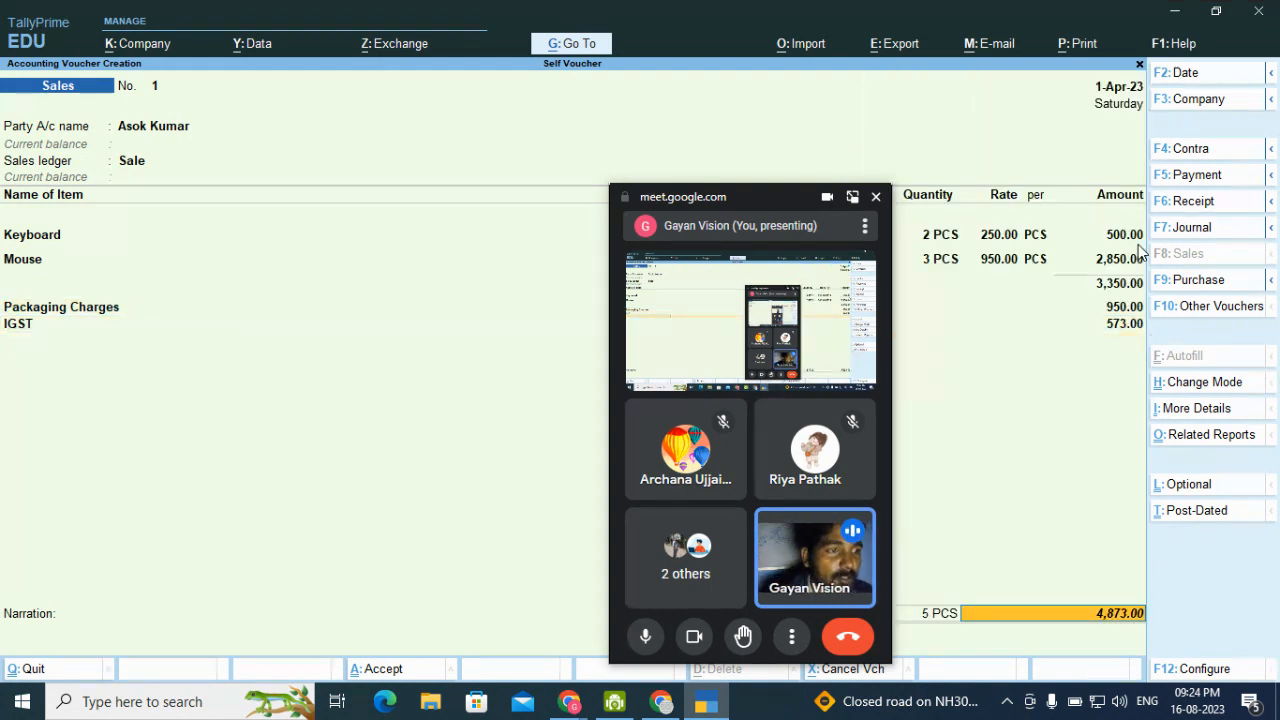
Keep New Ref 1 in the party's bill-wise details and save the sales voucher
key("Return")
key("Return")
key("Return")
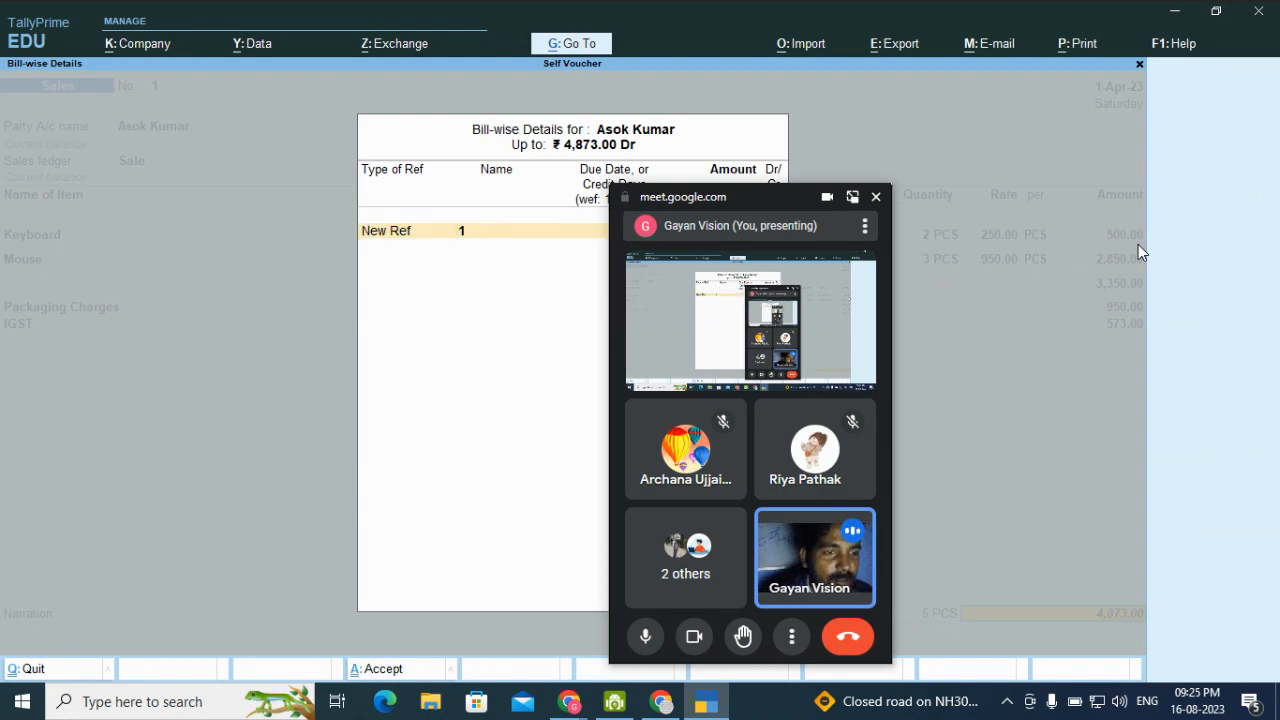
key("Return")
key("Return")
key("Return")
key("Return")
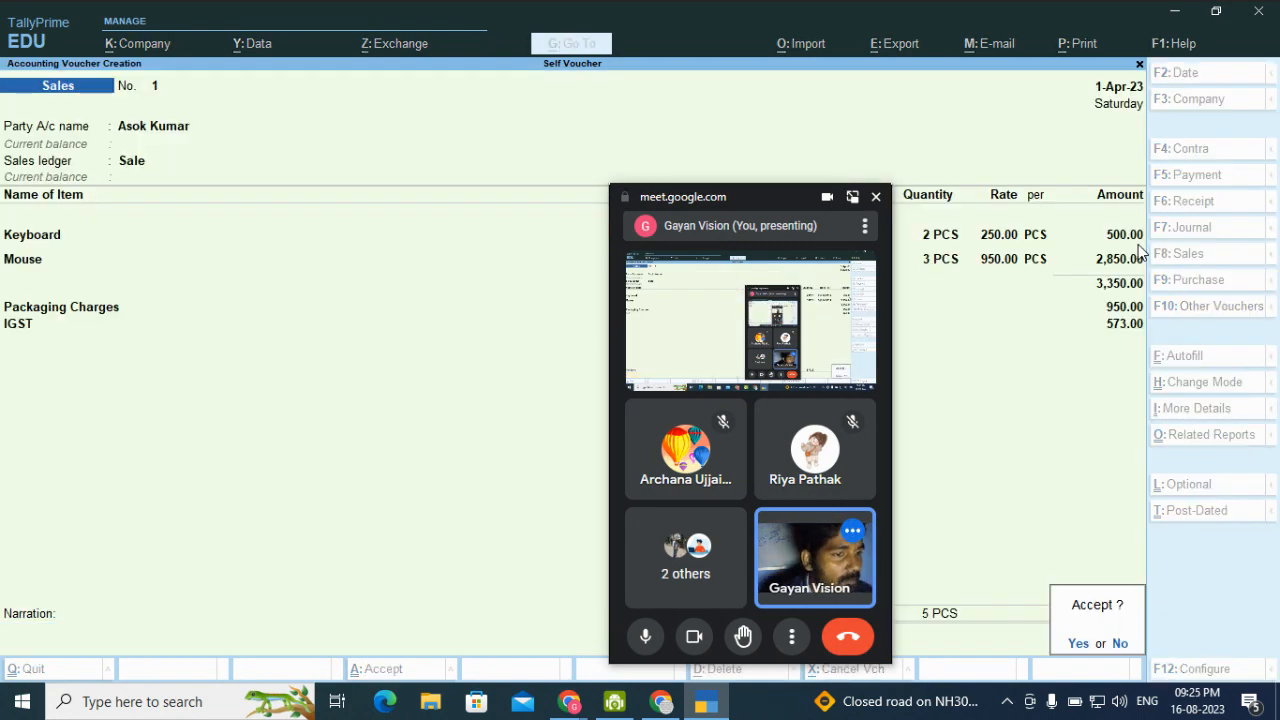
key("Return")
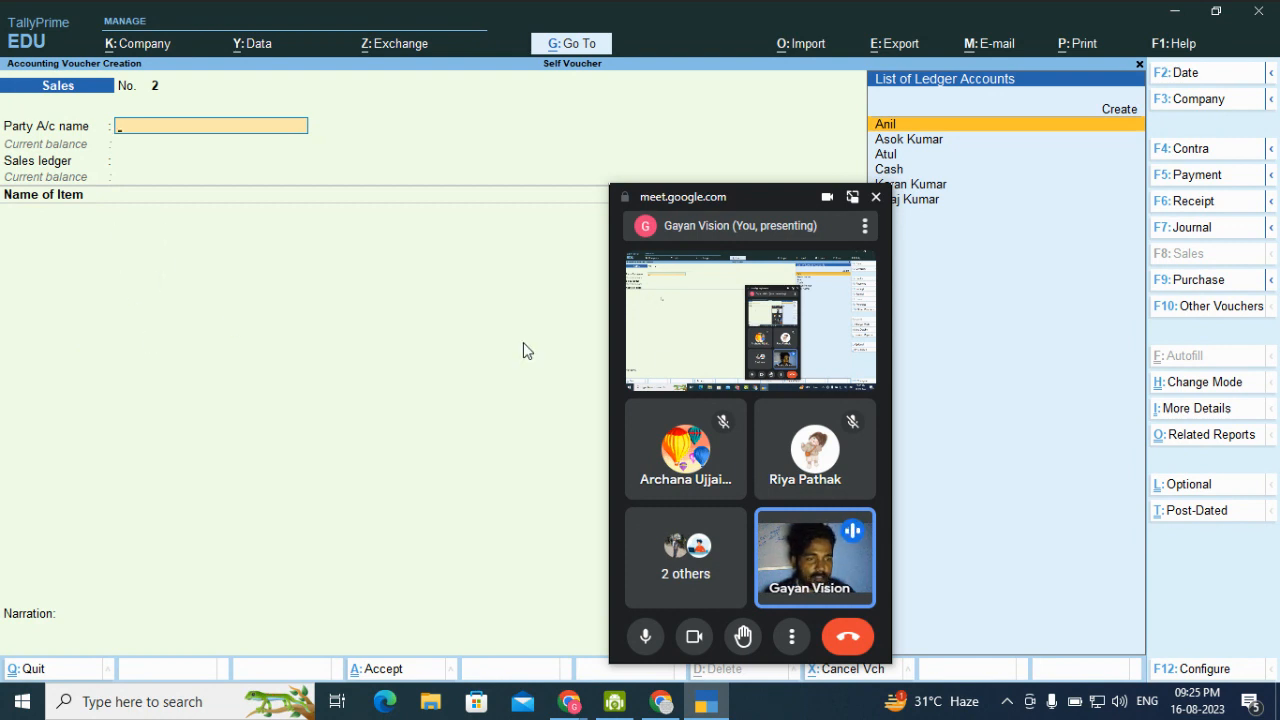
Leave voucher entry and start a new voucher type master named Sale GST without an alias
key("Escape")
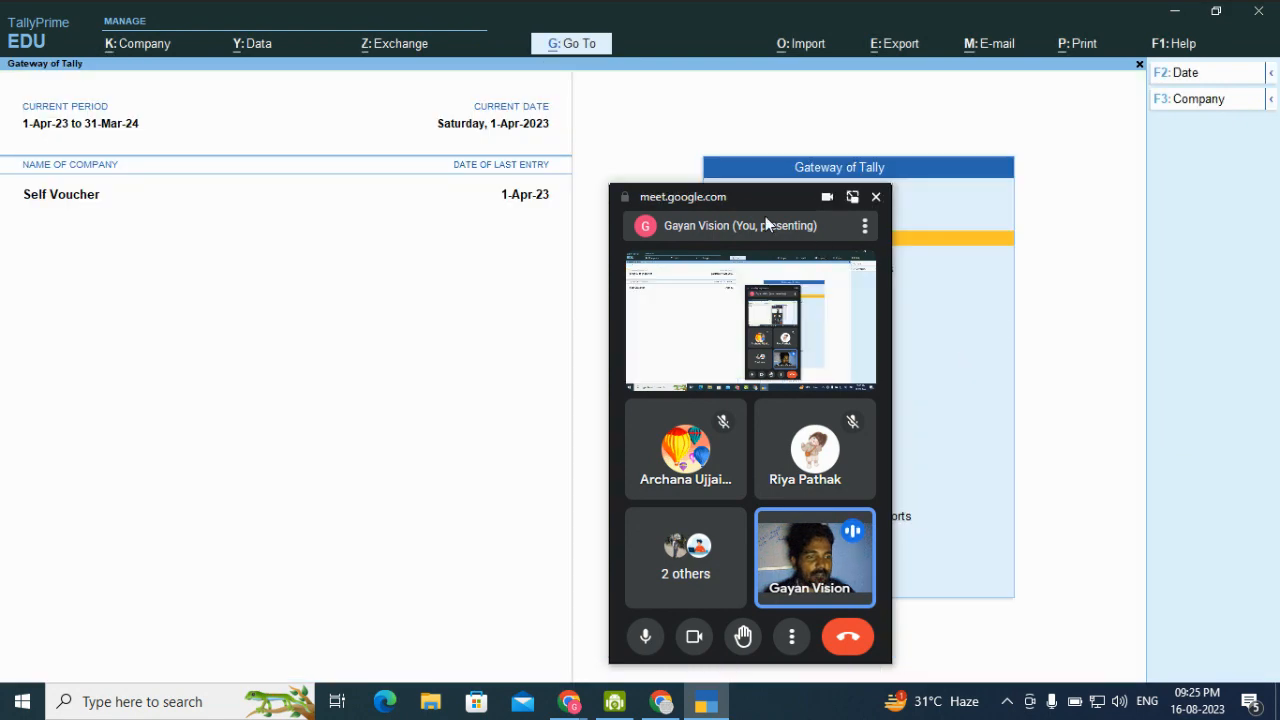
left_click_drag(772, 200, 1169, 165)
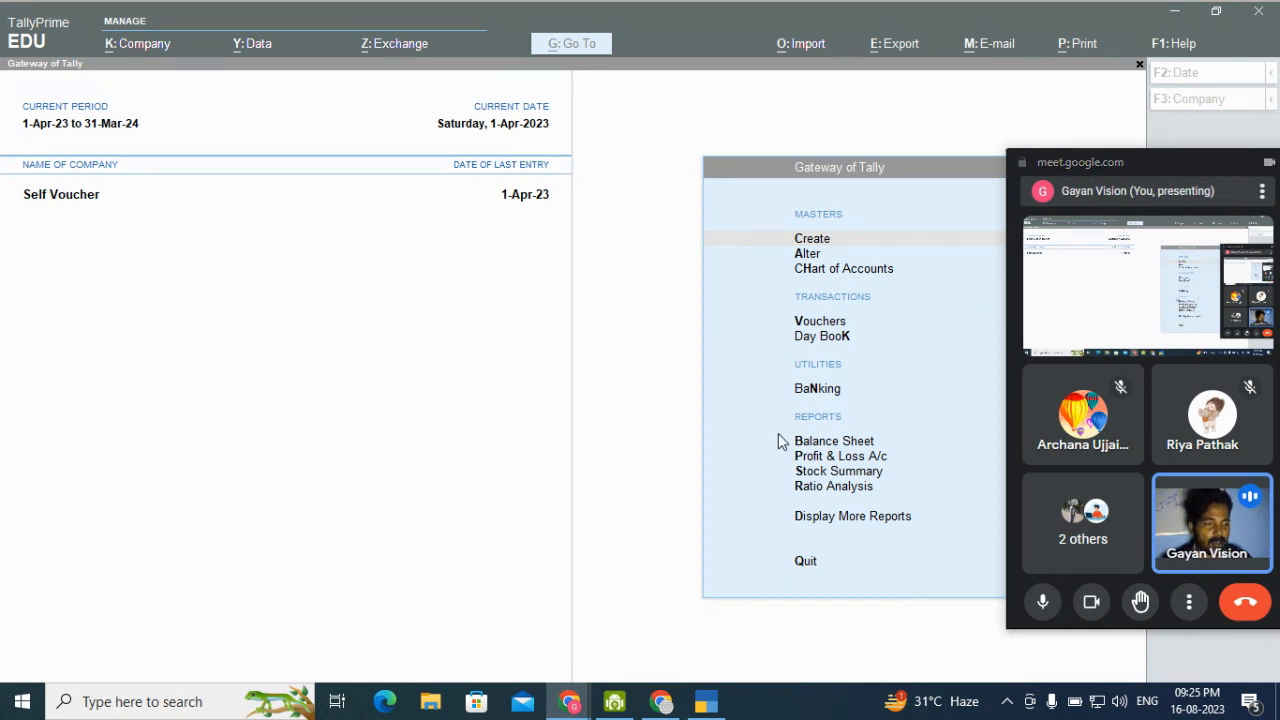
left_click(808, 239)
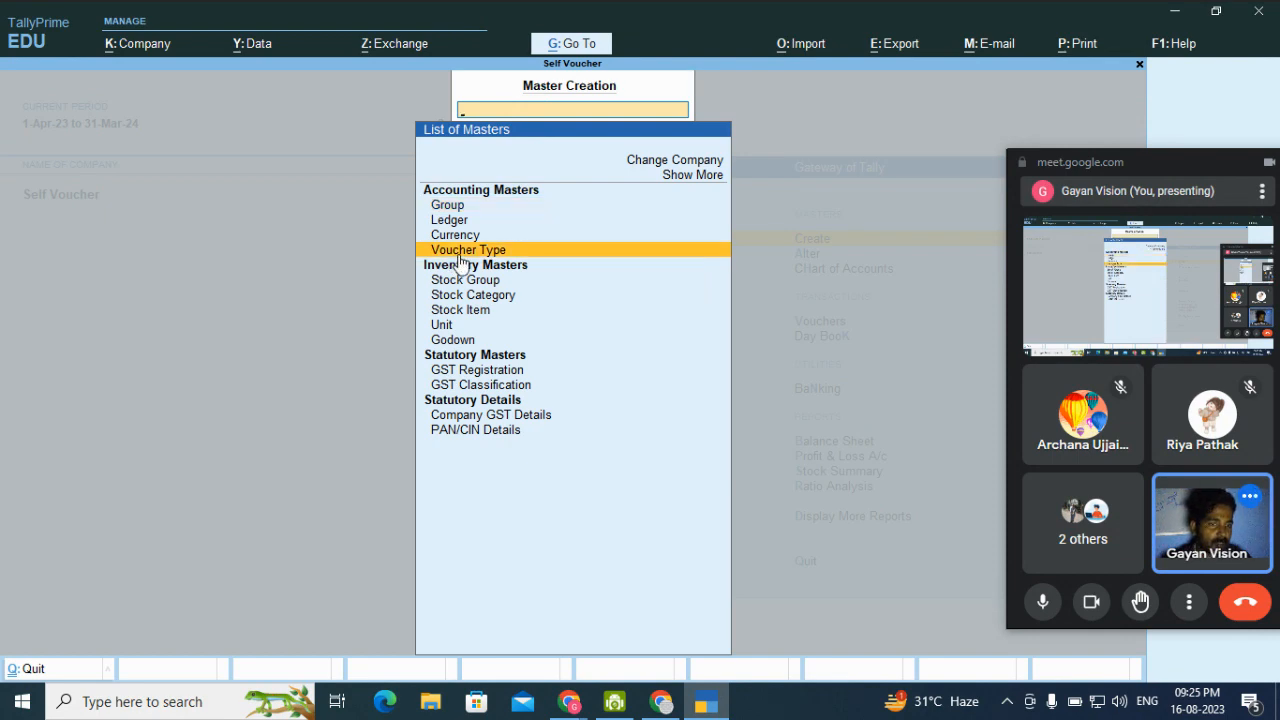
left_click(462, 251)
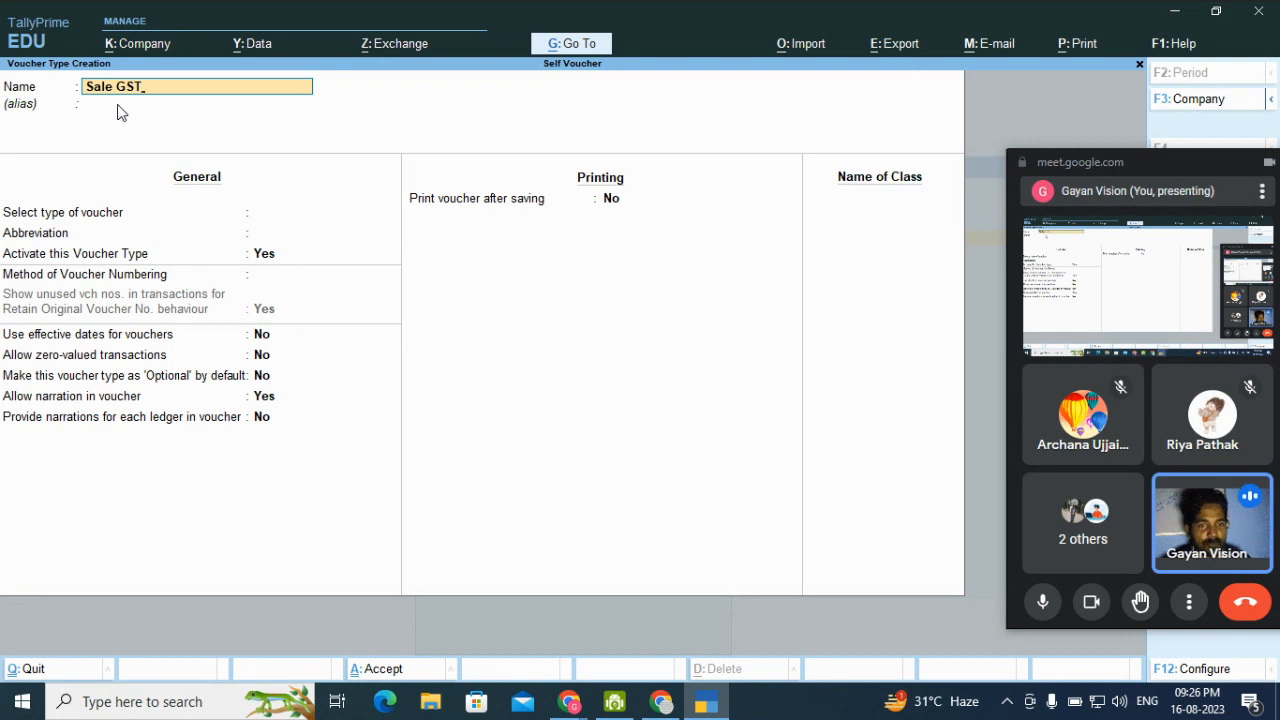
key("Return")
key("Return")
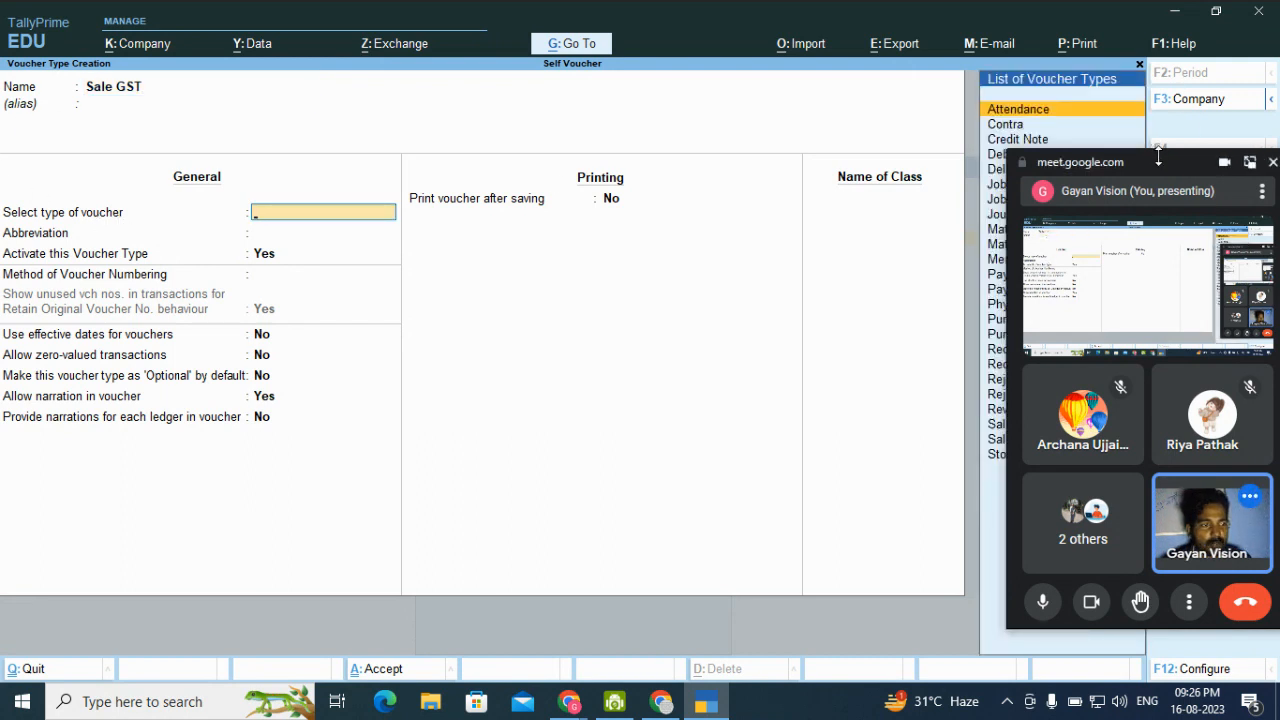
Base the Sale GST voucher type on the Sales voucher, moving the meeting window clear of the list
left_click_drag(1158, 155, 634, 249)
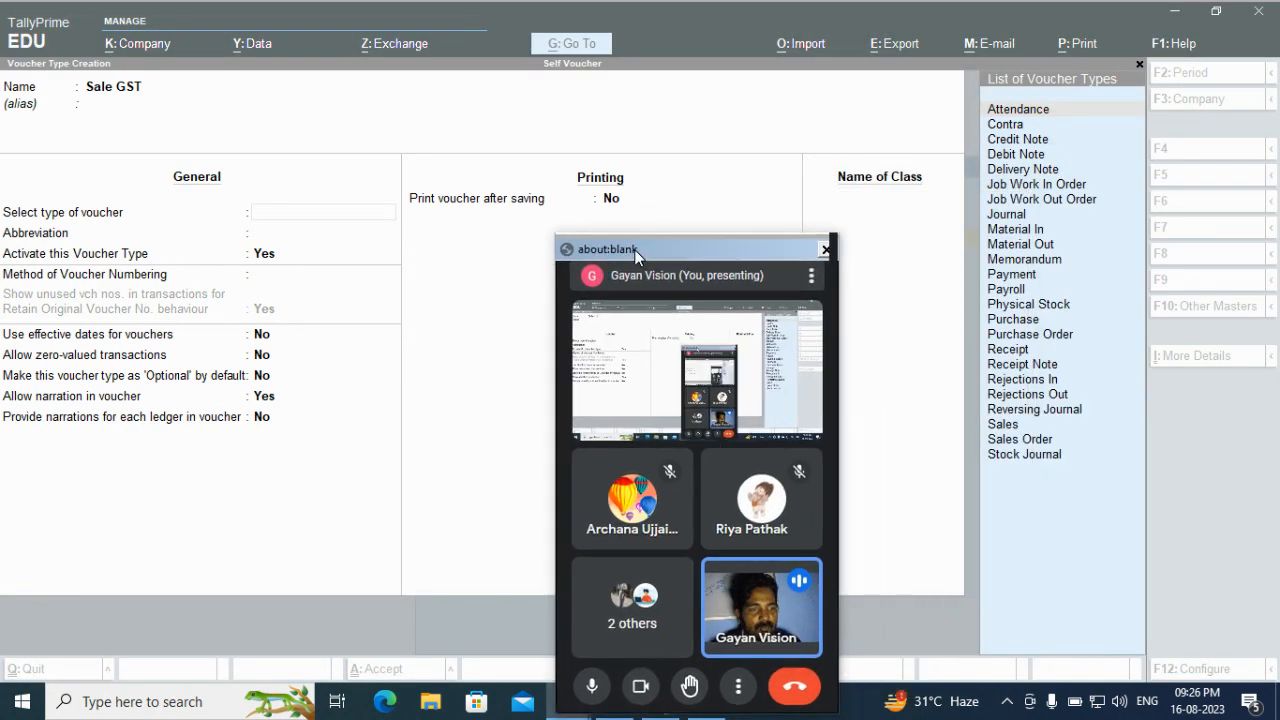
left_click(77, 212)
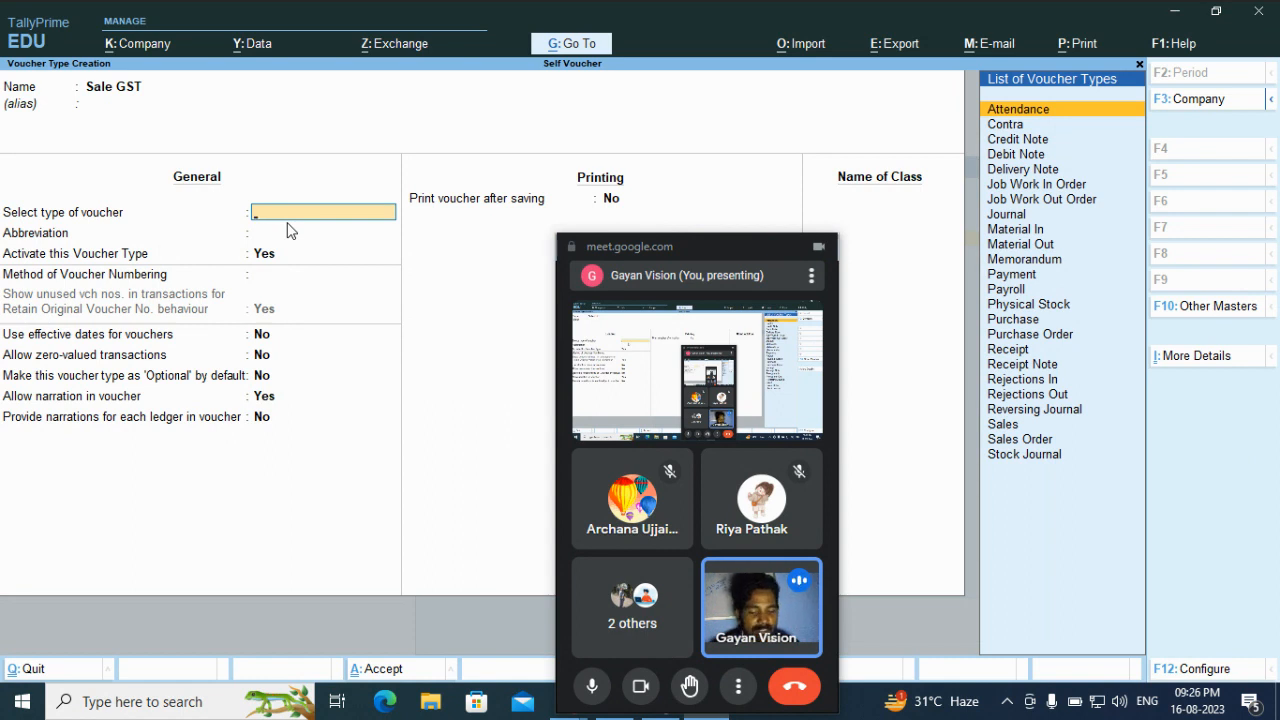
type("Sale")
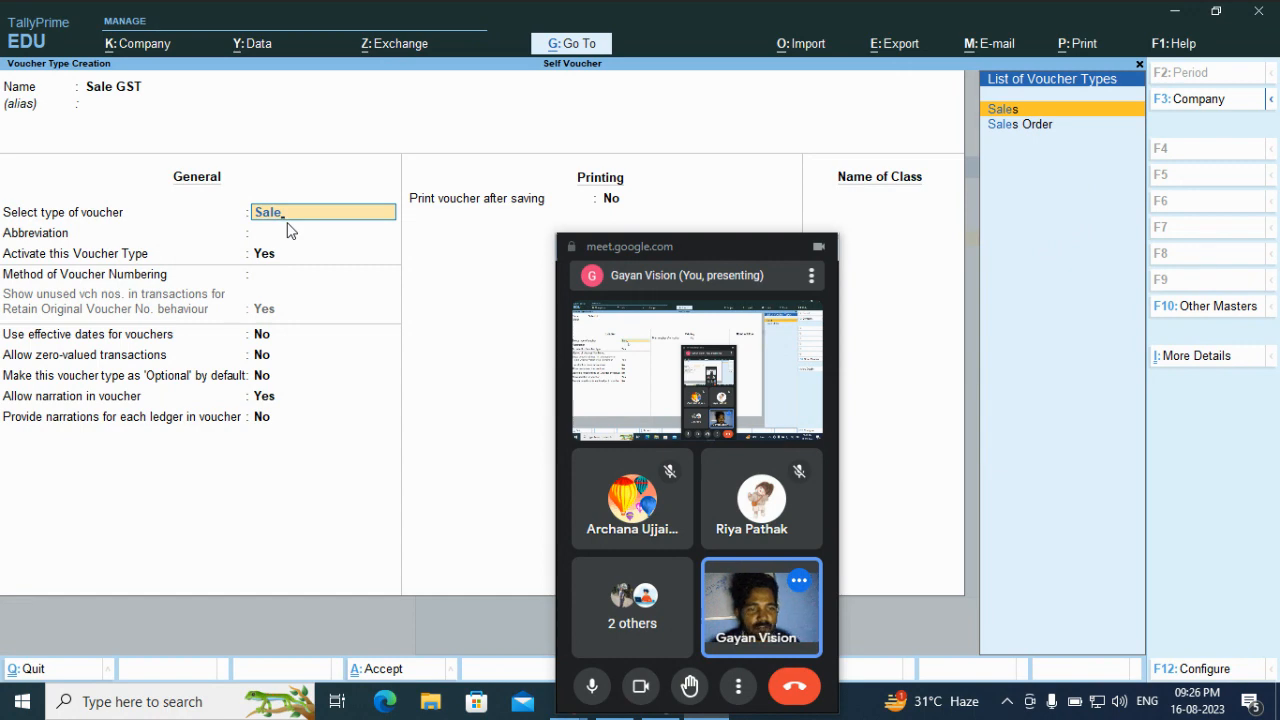
key("Return")
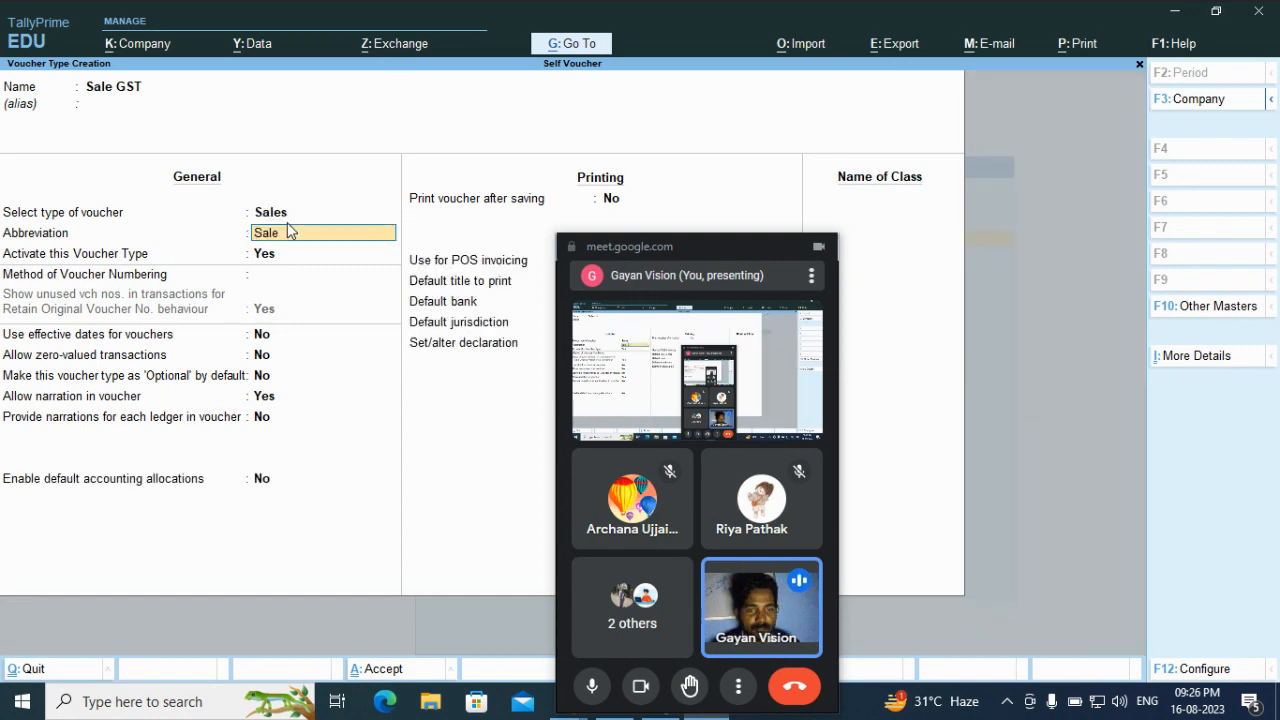
Keep the abbreviation Sale, Automatic numbering with Retain Original Voucher No., and the other default general settings for the voucher type
key("Return")
key("Return")
key("Return")
key("Return")
key("Return")
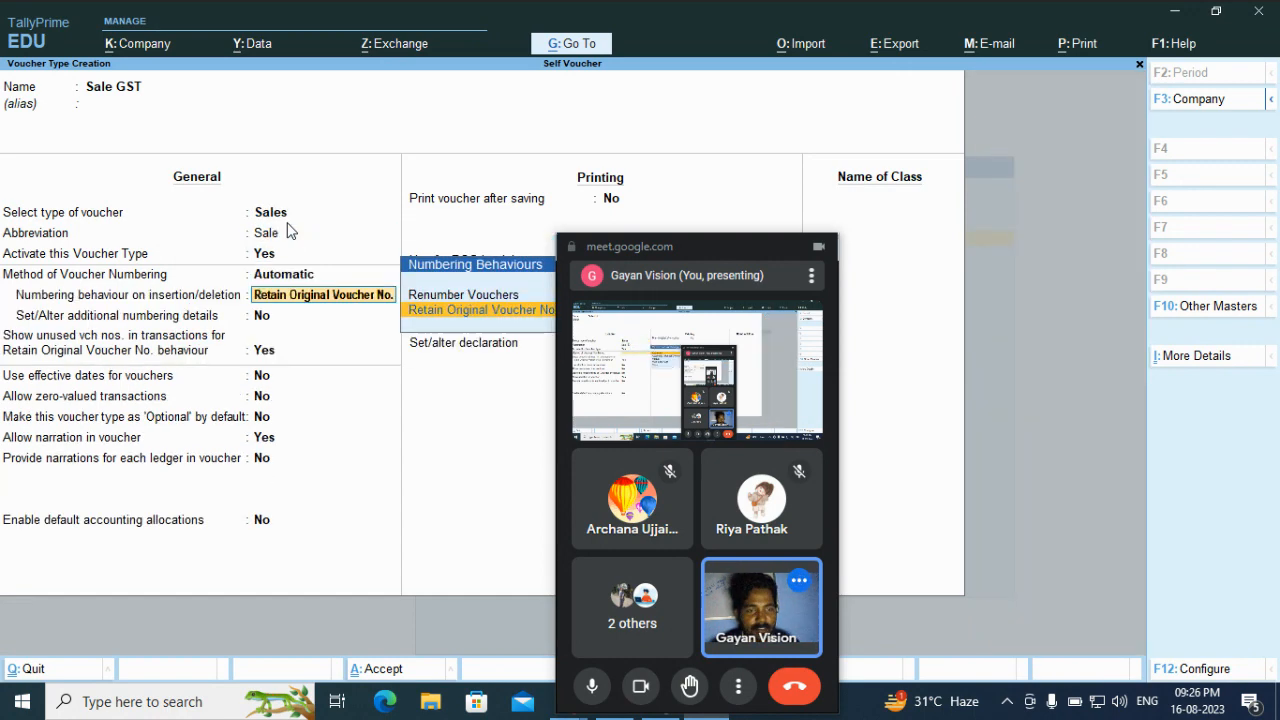
key("Return")
key("Return")
key("Return")
key("Return")
key("Return")
key("Return")
key("Return")
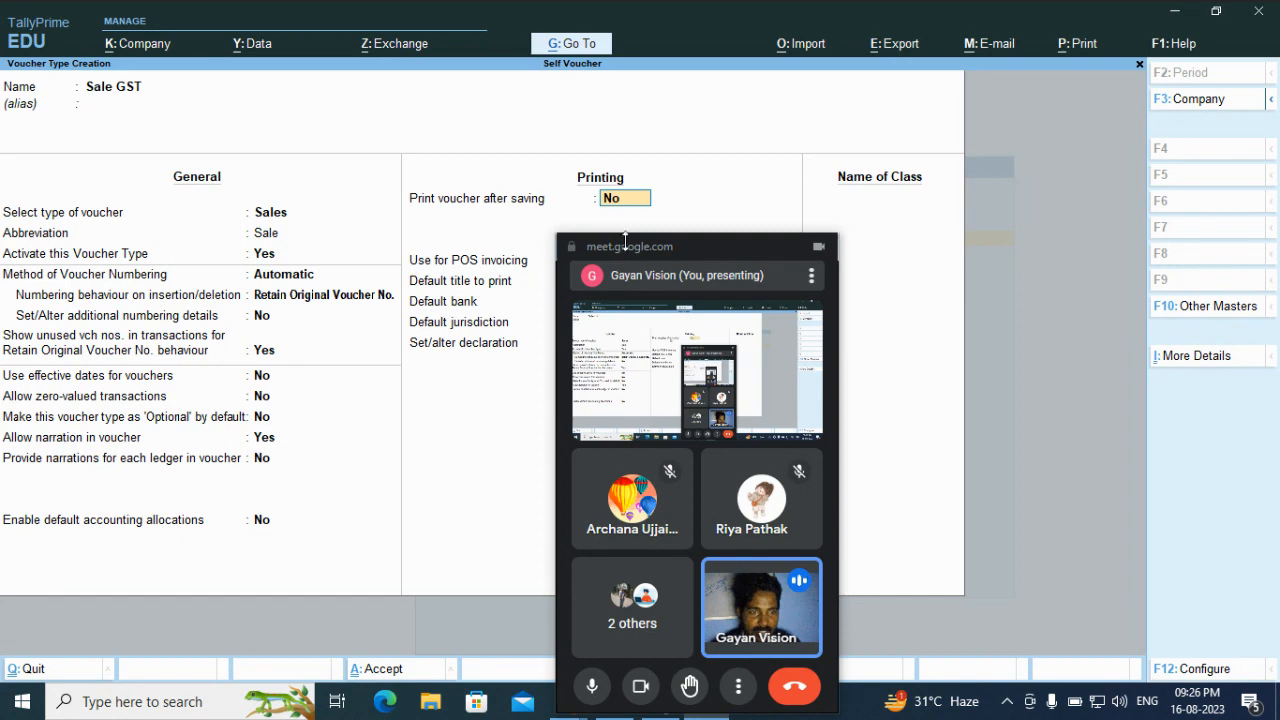
Keep printing after saving and POS invoicing at No, and leave the voucher type's remaining printing options at their defaults
left_click_drag(660, 245, 264, 229)
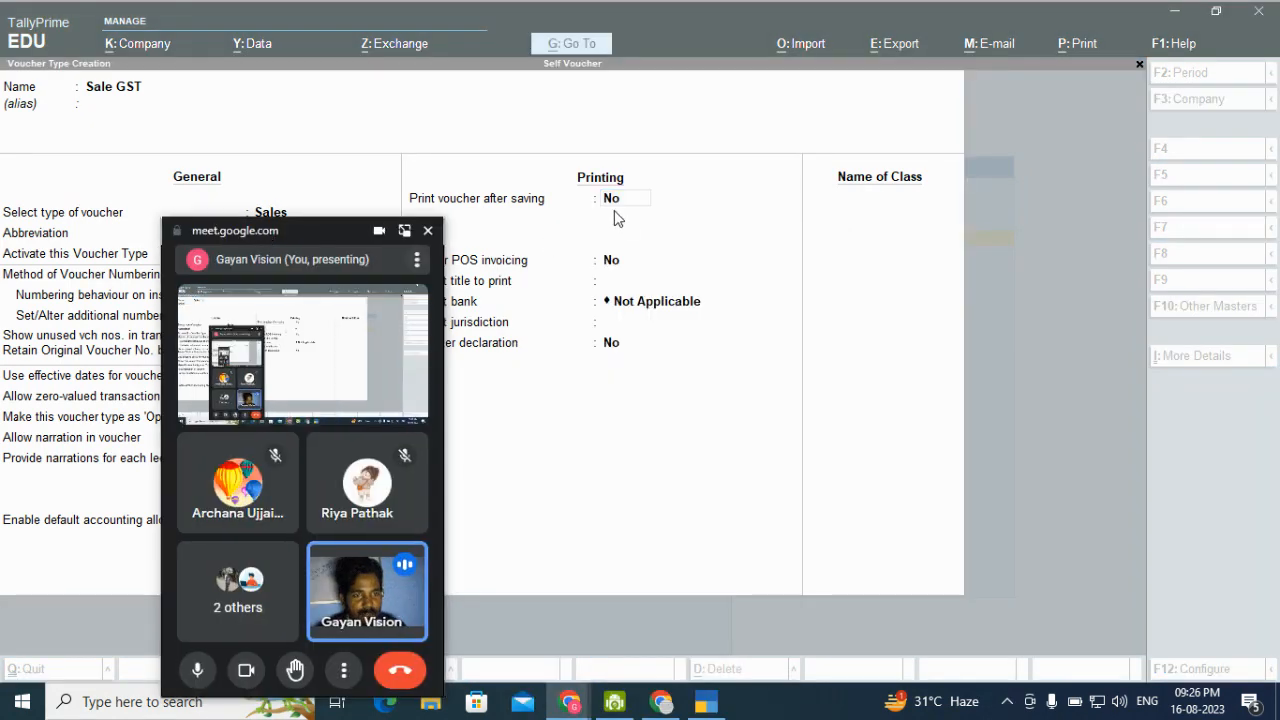
left_click(640, 208)
key("Return")
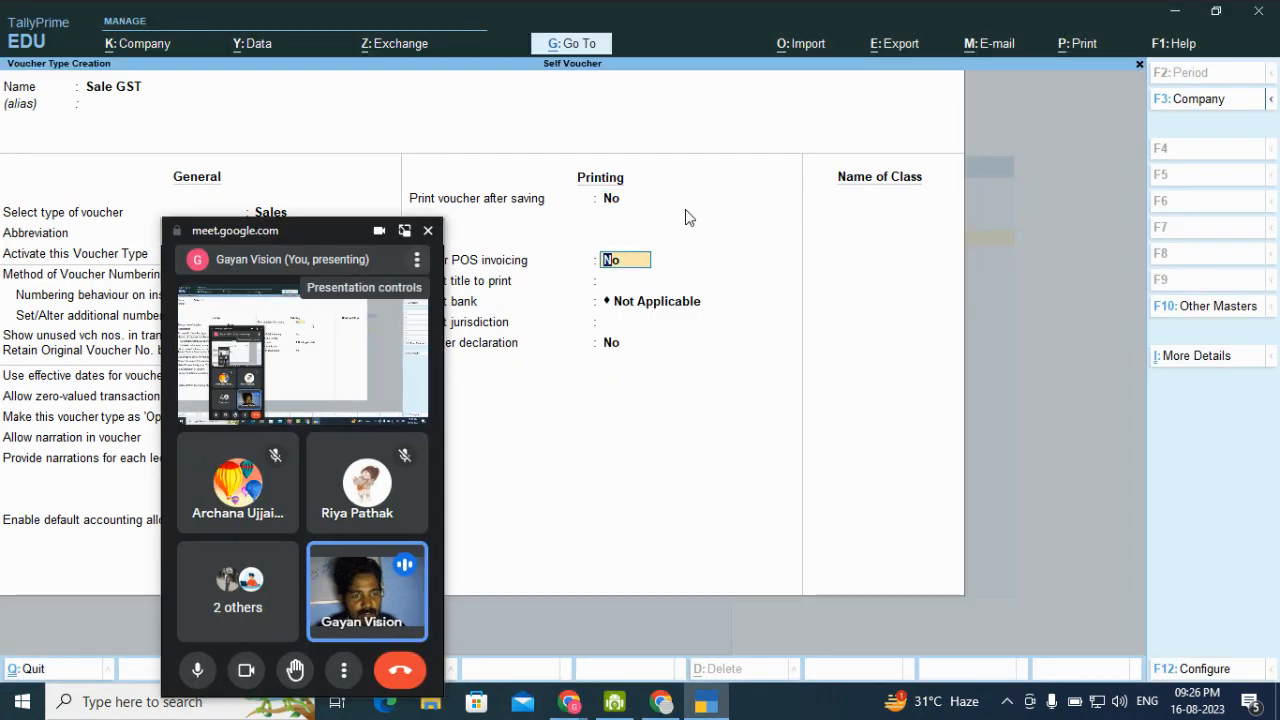
type("n")
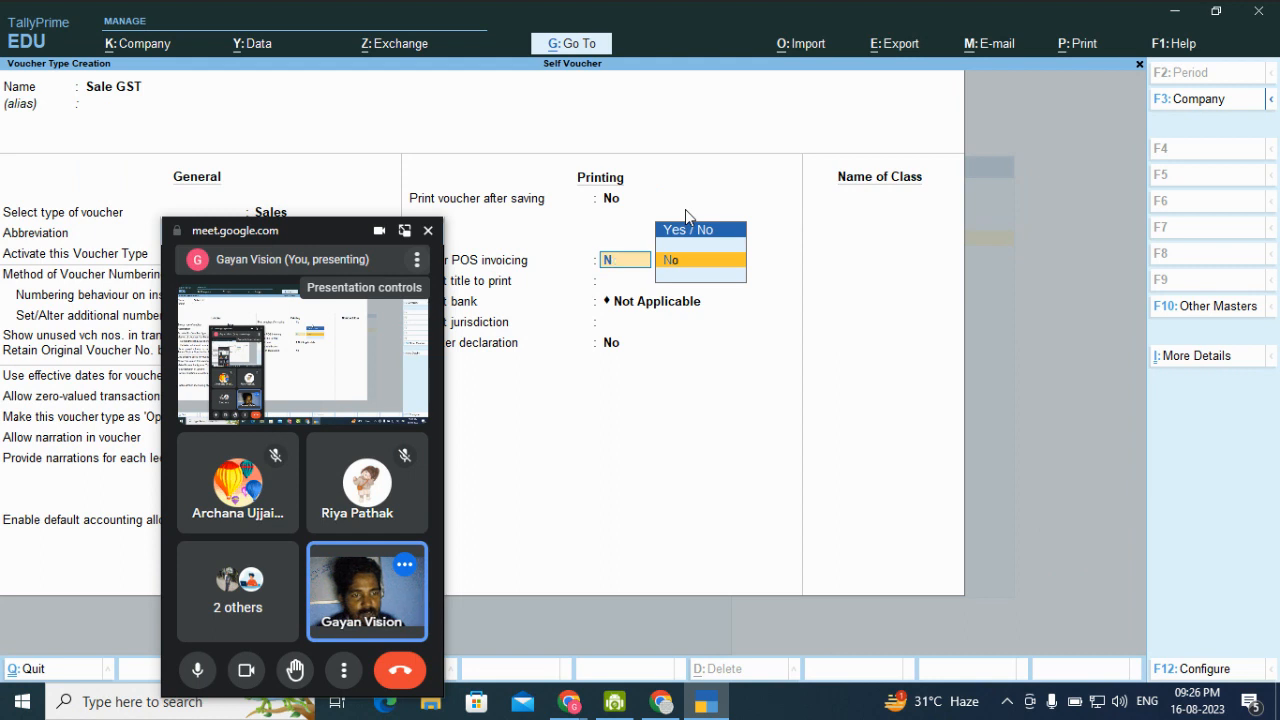
key("Return")
key("Return")
key("Return")
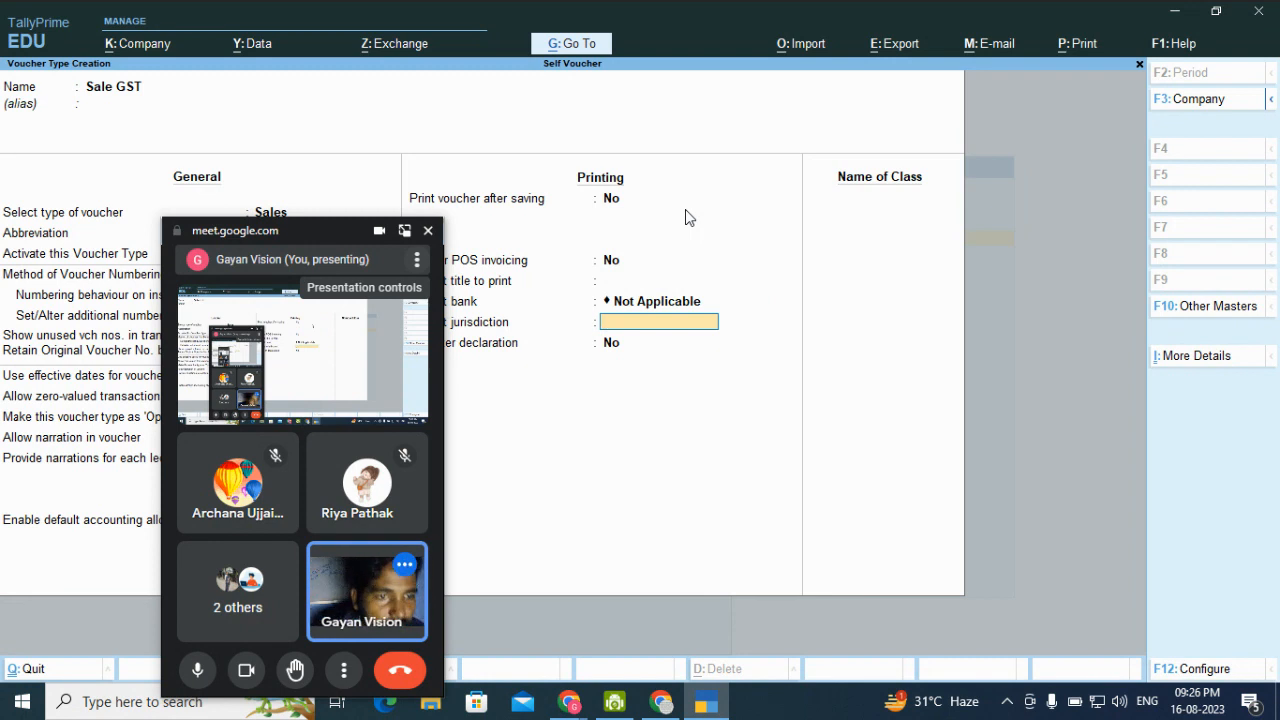
key("Return")
key("Return")
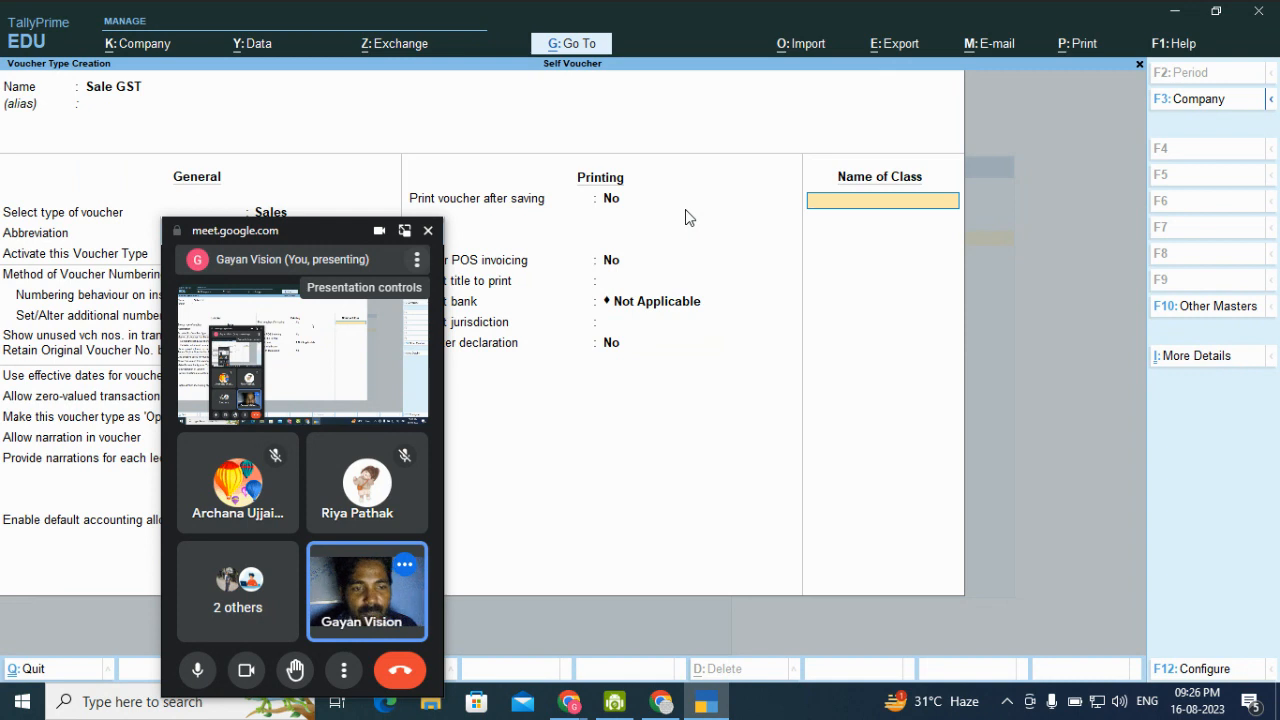
Add a voucher class named Sale GST to the voucher type and open its details
type("Sale")
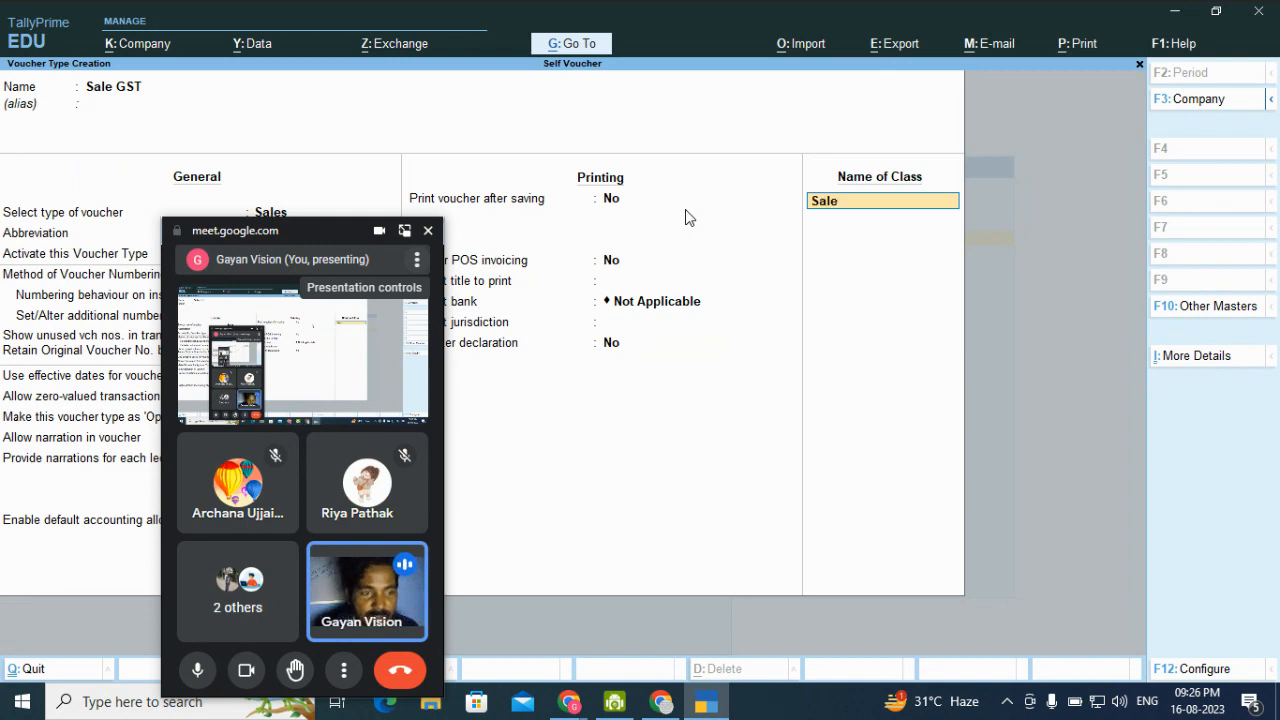
type(" GST")
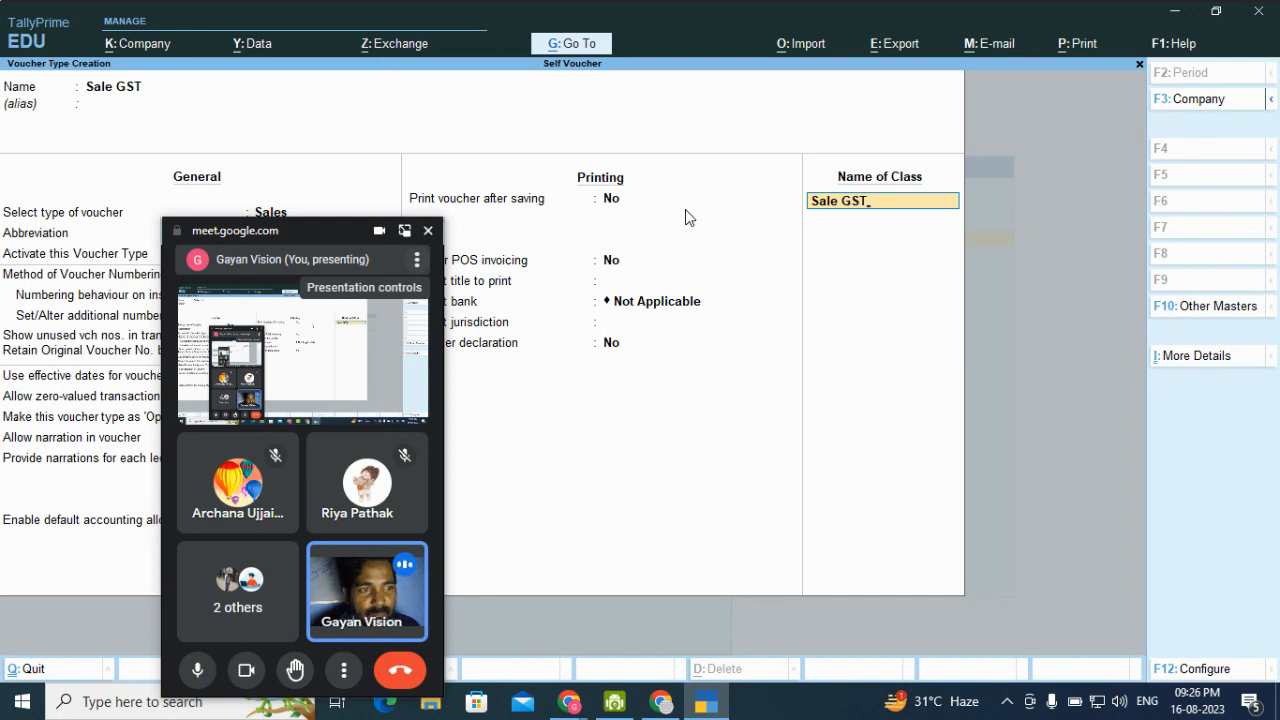
key("Return")
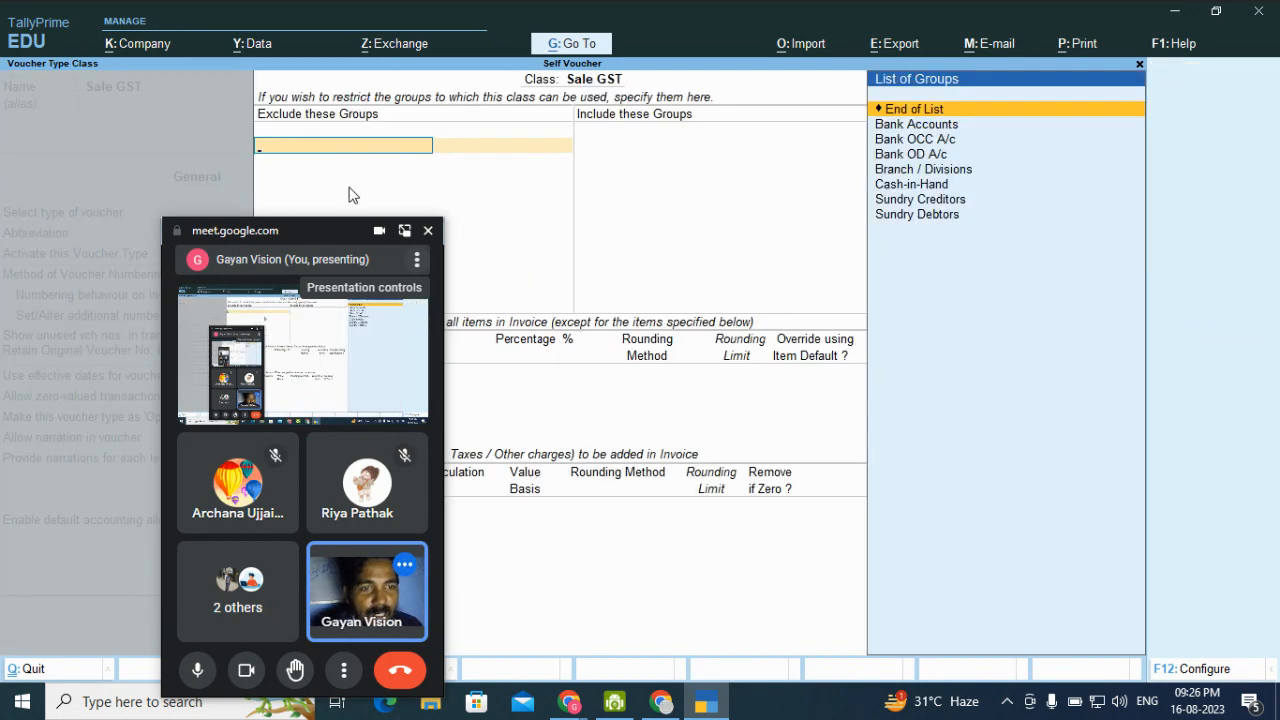
Close the class's excluded groups with End of List, leaving no group excluded
left_click_drag(309, 243, 170, 220)
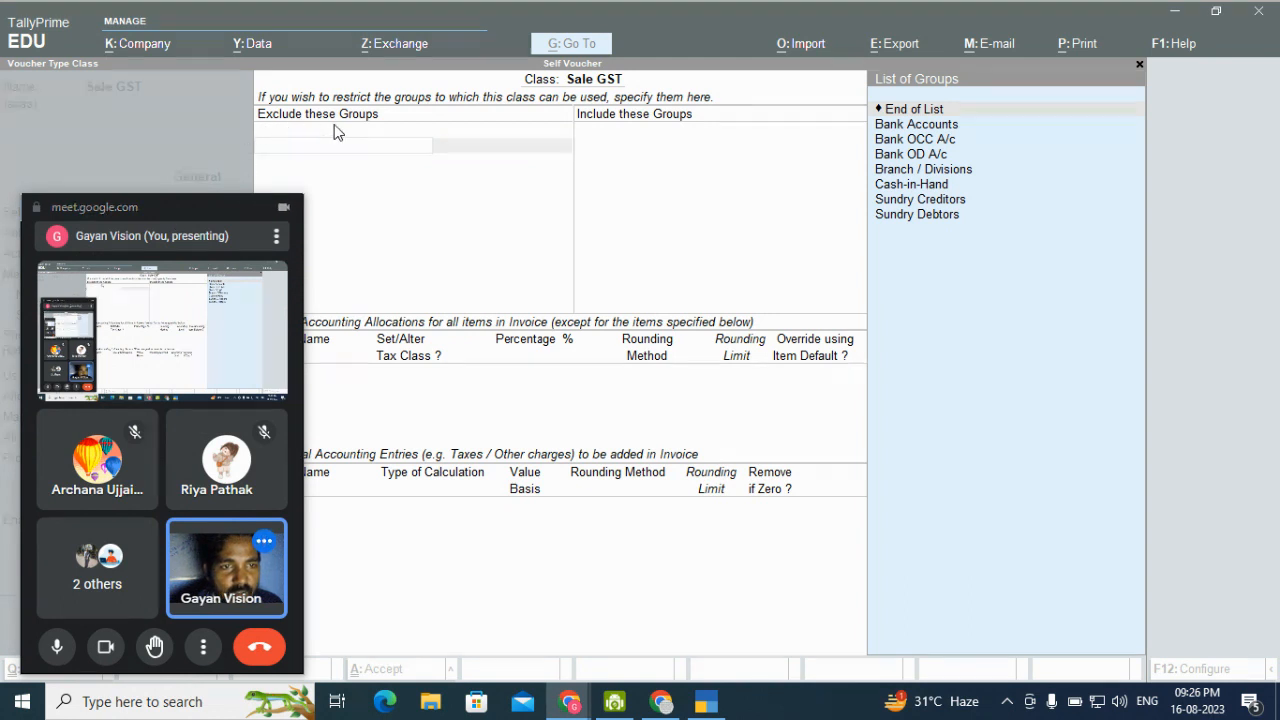
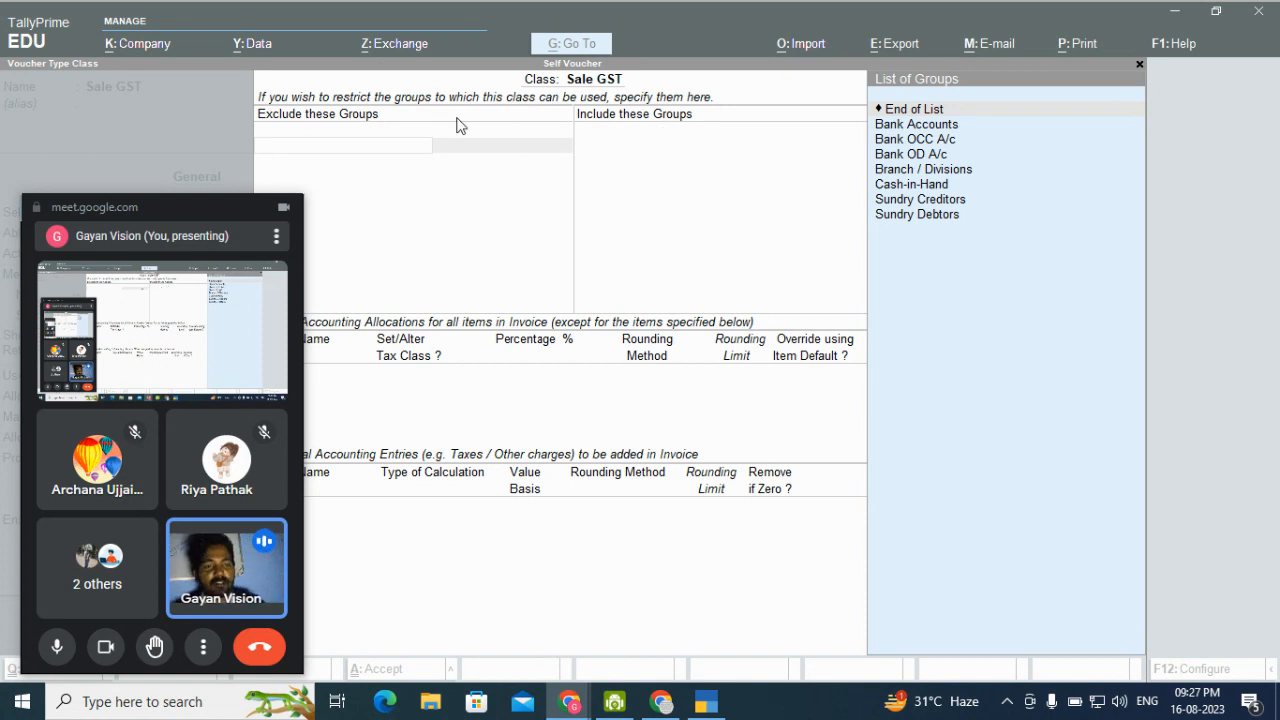
left_click(377, 143)
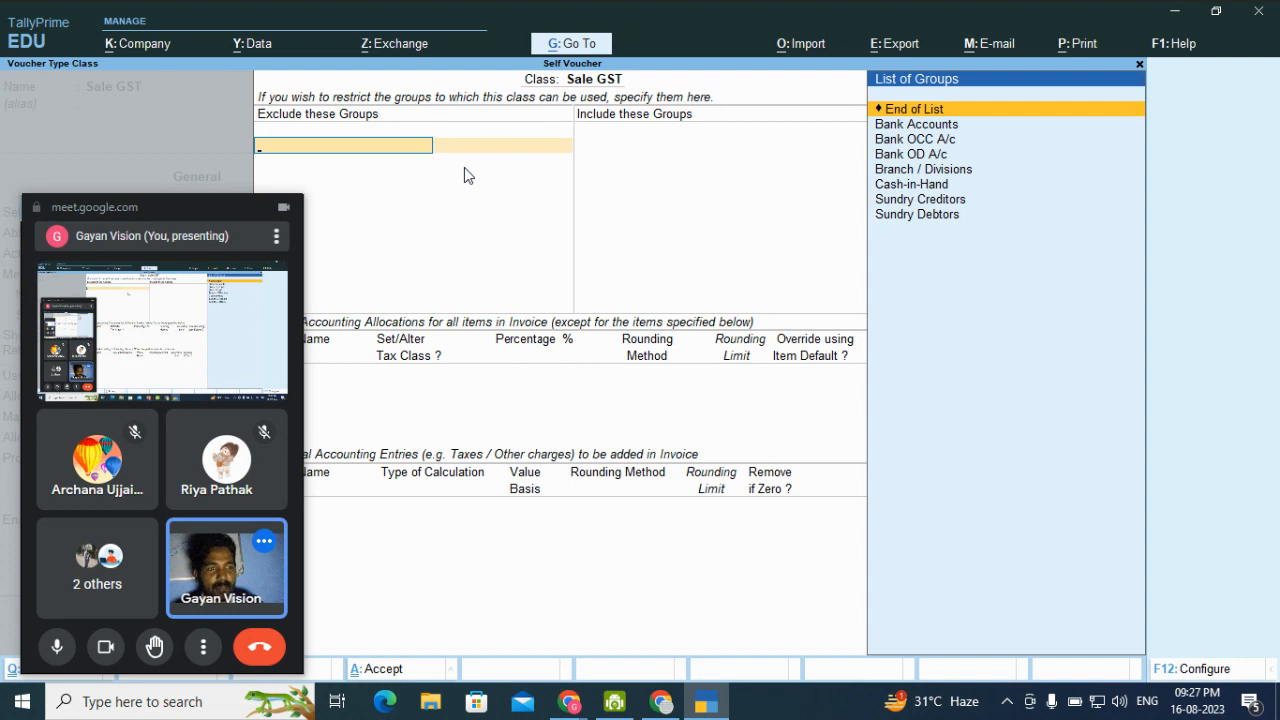
key("Return")
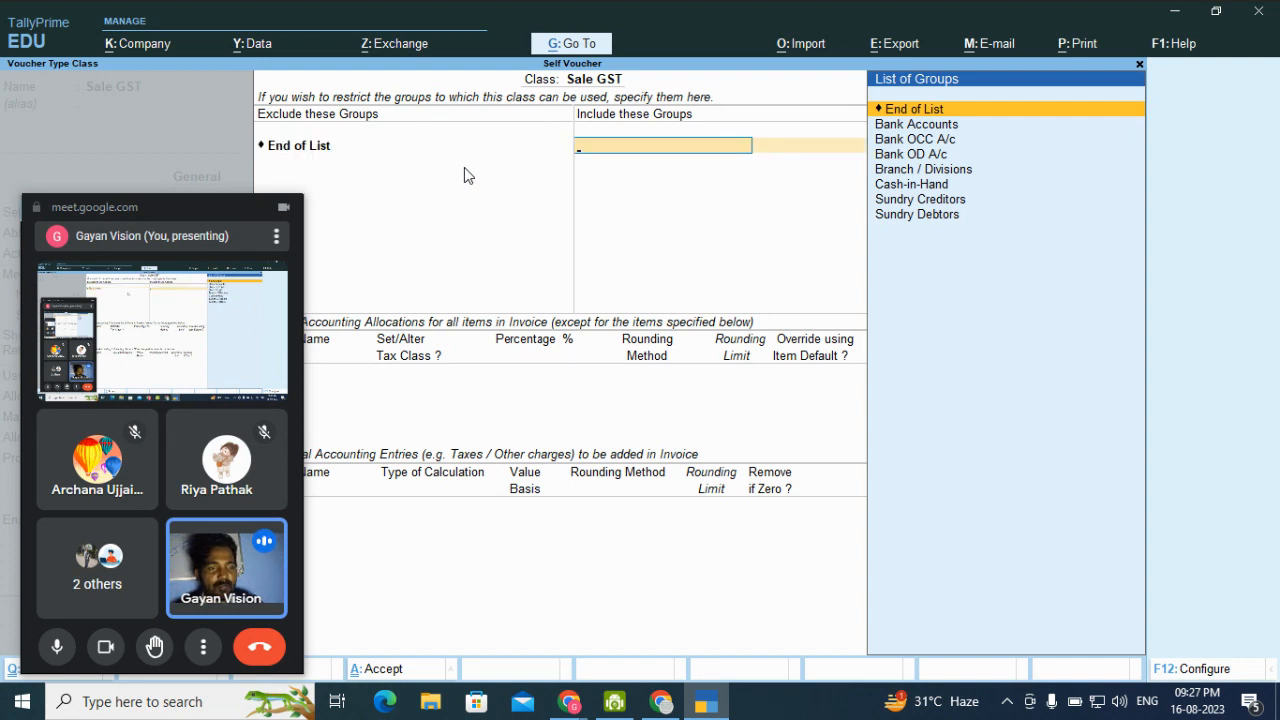
Include the Bank Accounts and Cash-in-Hand groups in the Sale GST voucher class
key("Down")
key("Return")
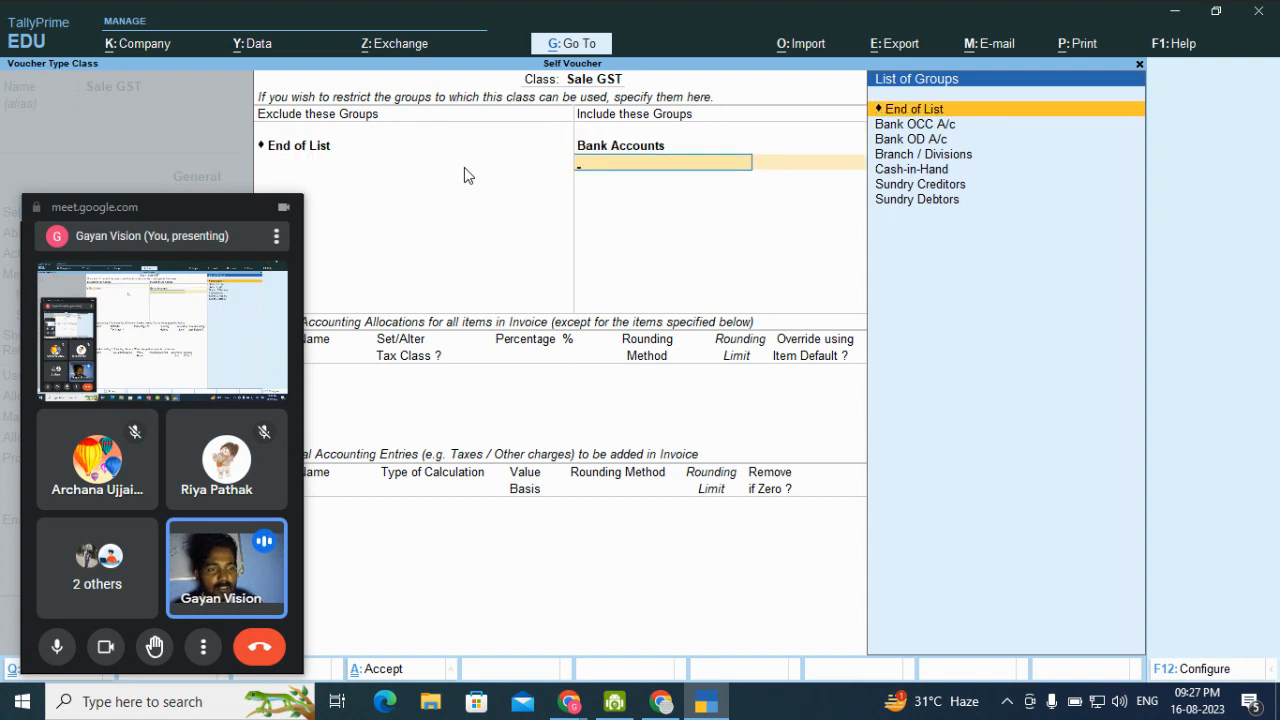
key("Down")
key("Down")
key("Down")
key("Down")
key("Return")
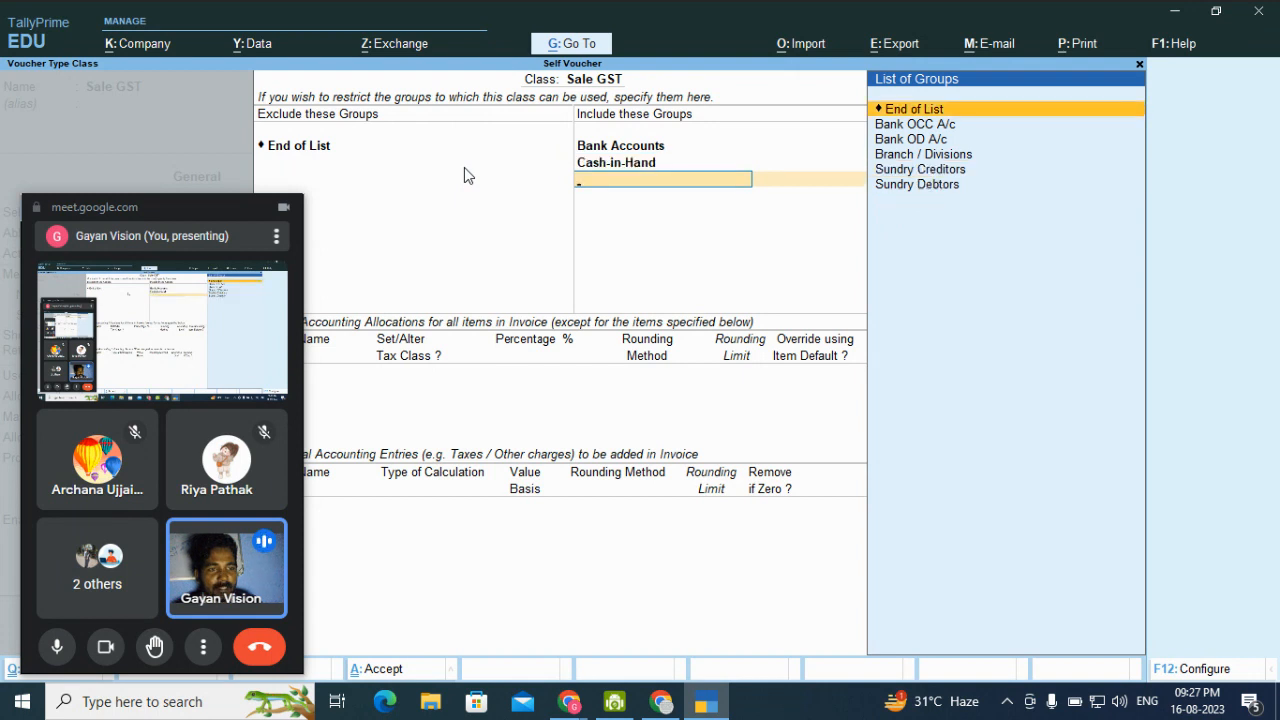
Add Sundry Debtors to the class's included groups and finish the list with End of List
key("Down")
key("Down")
key("Down")
key("Down")
key("Down")
key("Return")
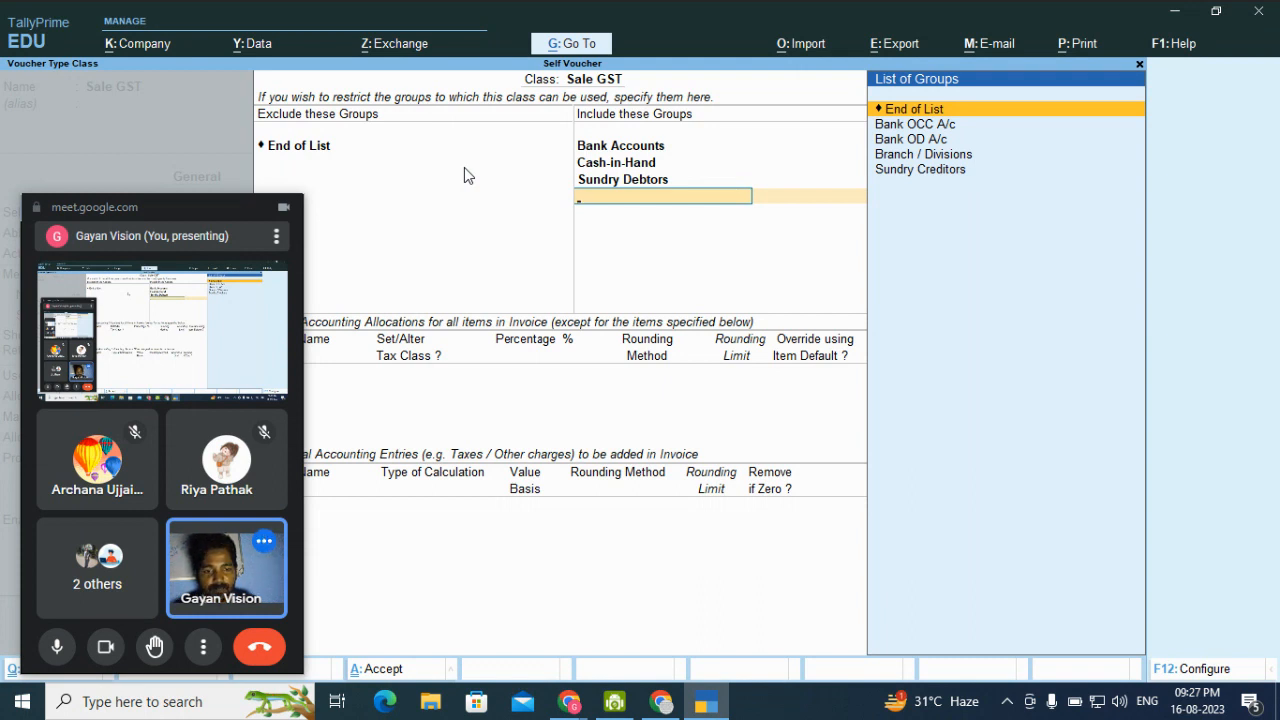
key("Return")
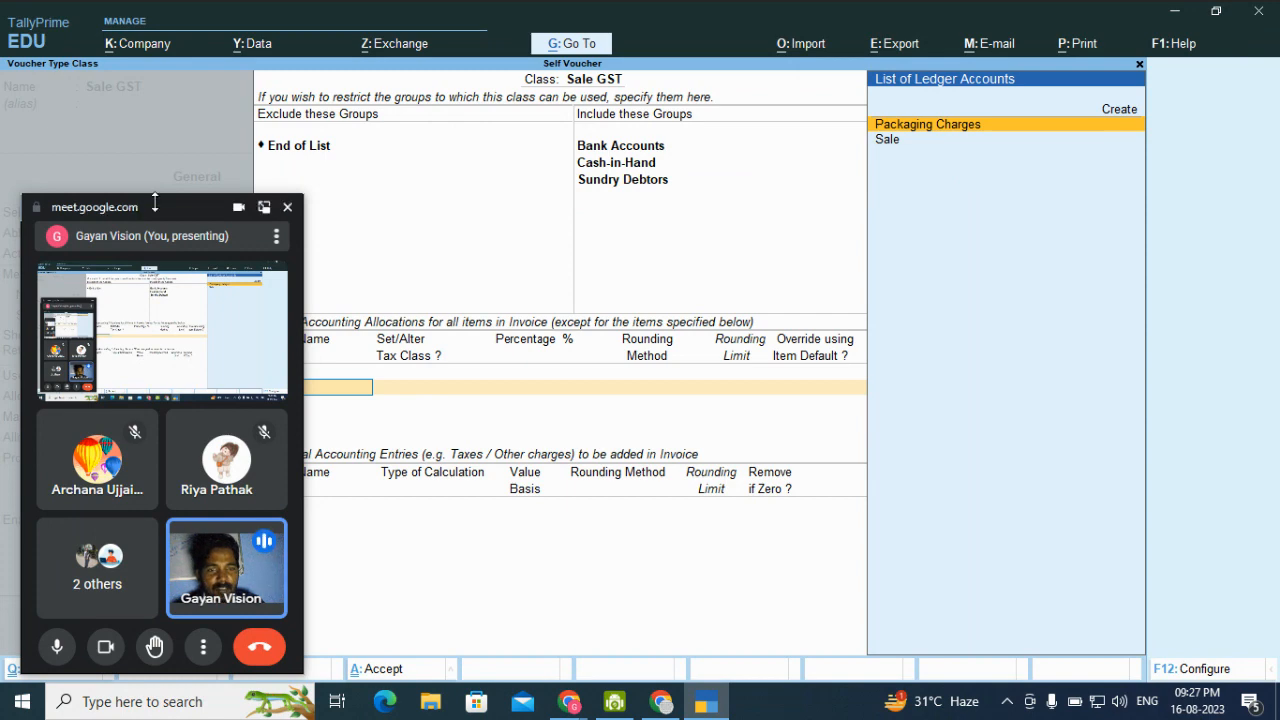
Set Sale as the default accounting allocation ledger, keeping Set/Alter Tax Class at No, 100 % and item default override at No
left_click_drag(158, 207, 1050, 148)
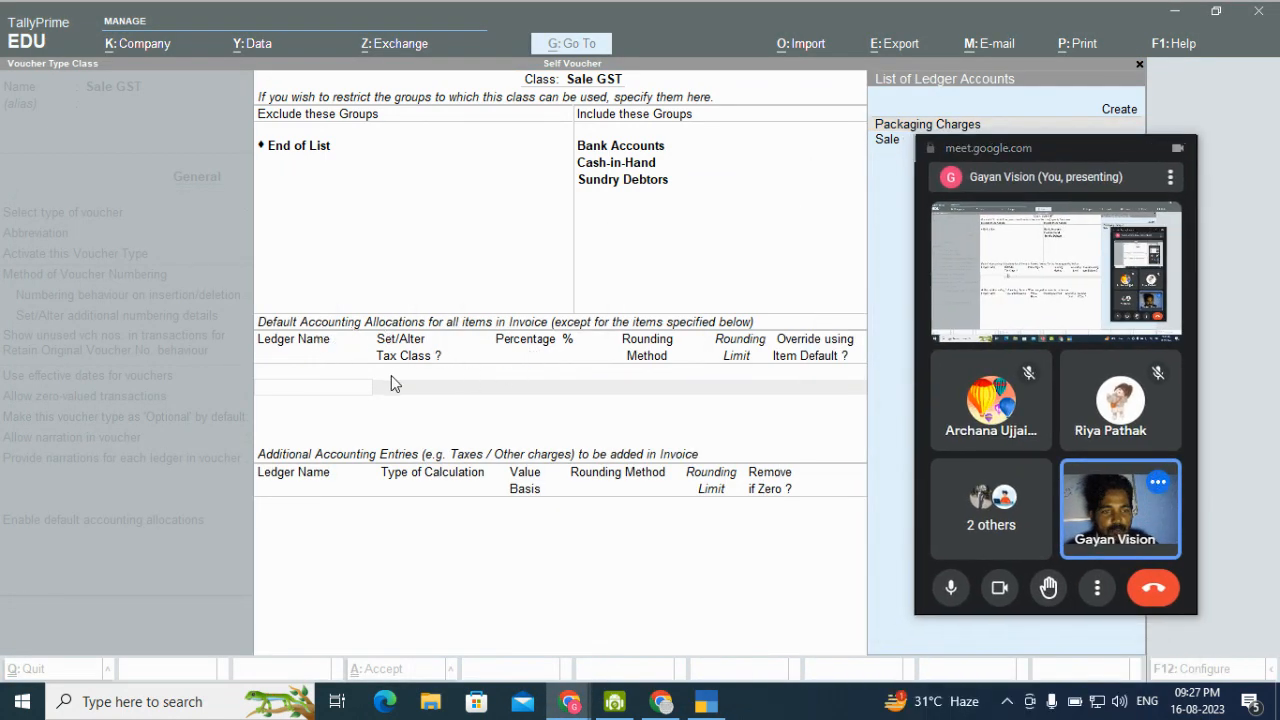
left_click(322, 392)
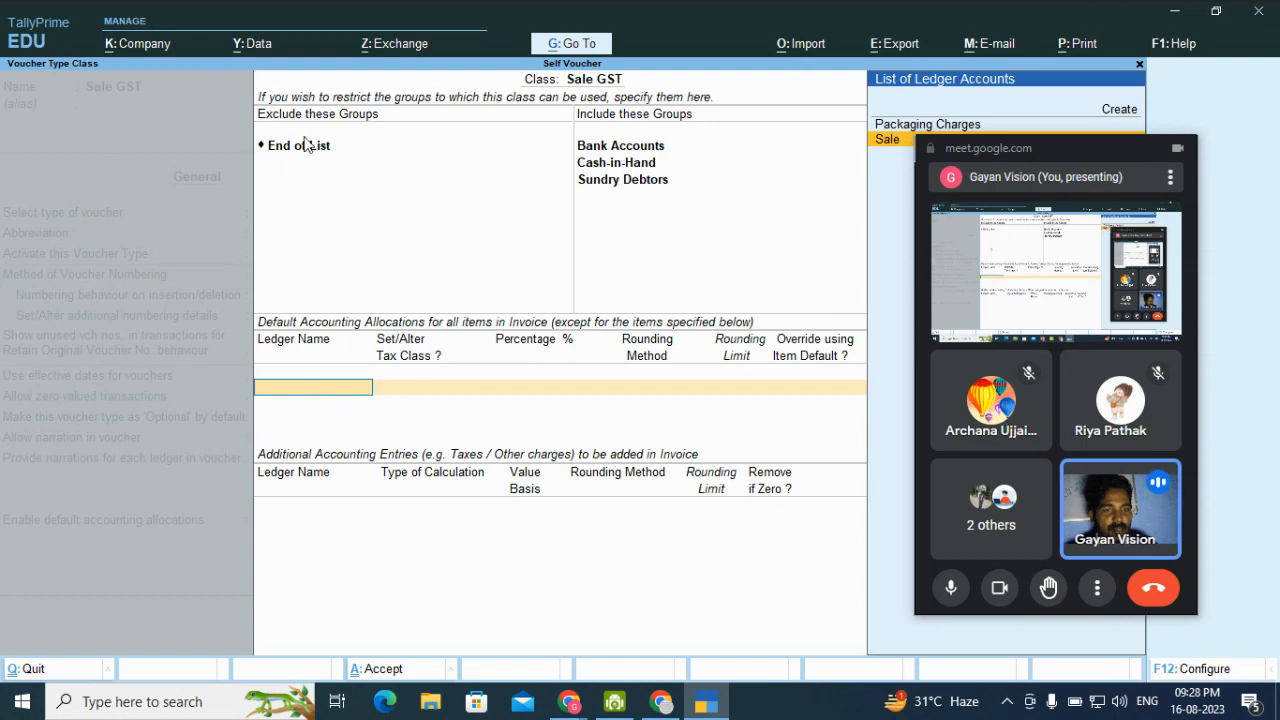
left_click(890, 141)
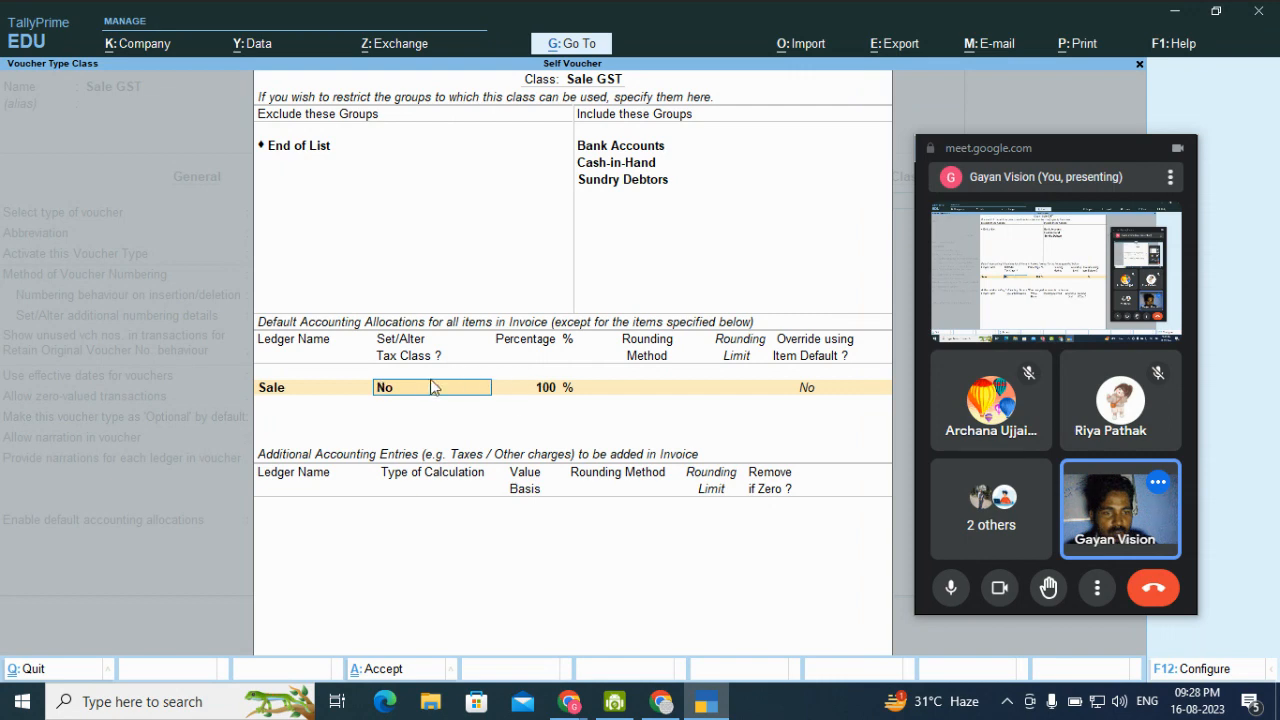
key("Return")
key("Return")
key("Return")
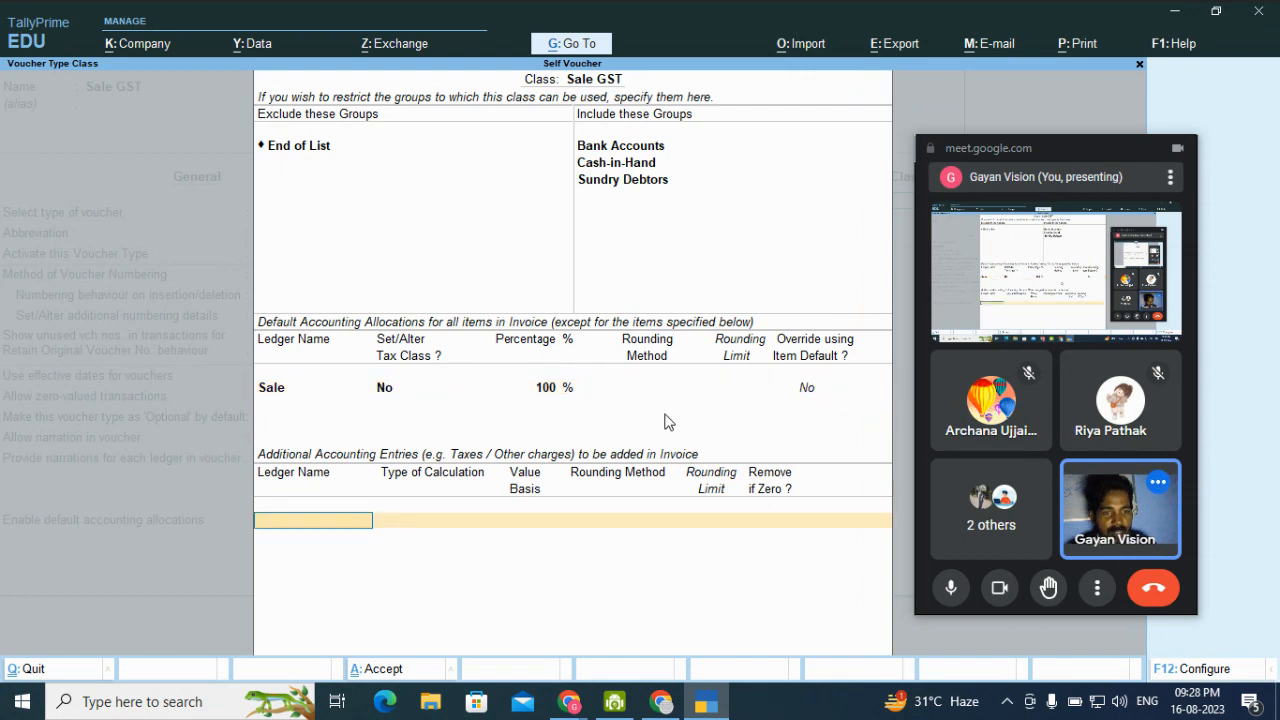
key("Return")
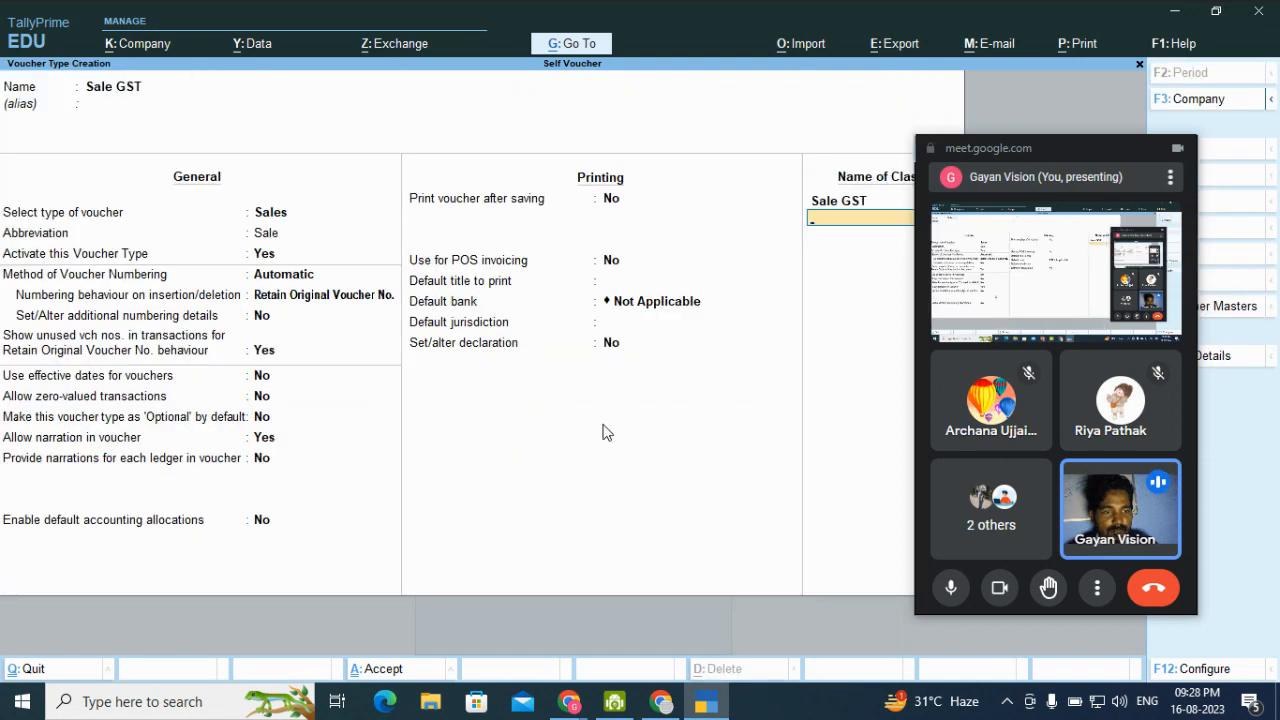
key("Return")
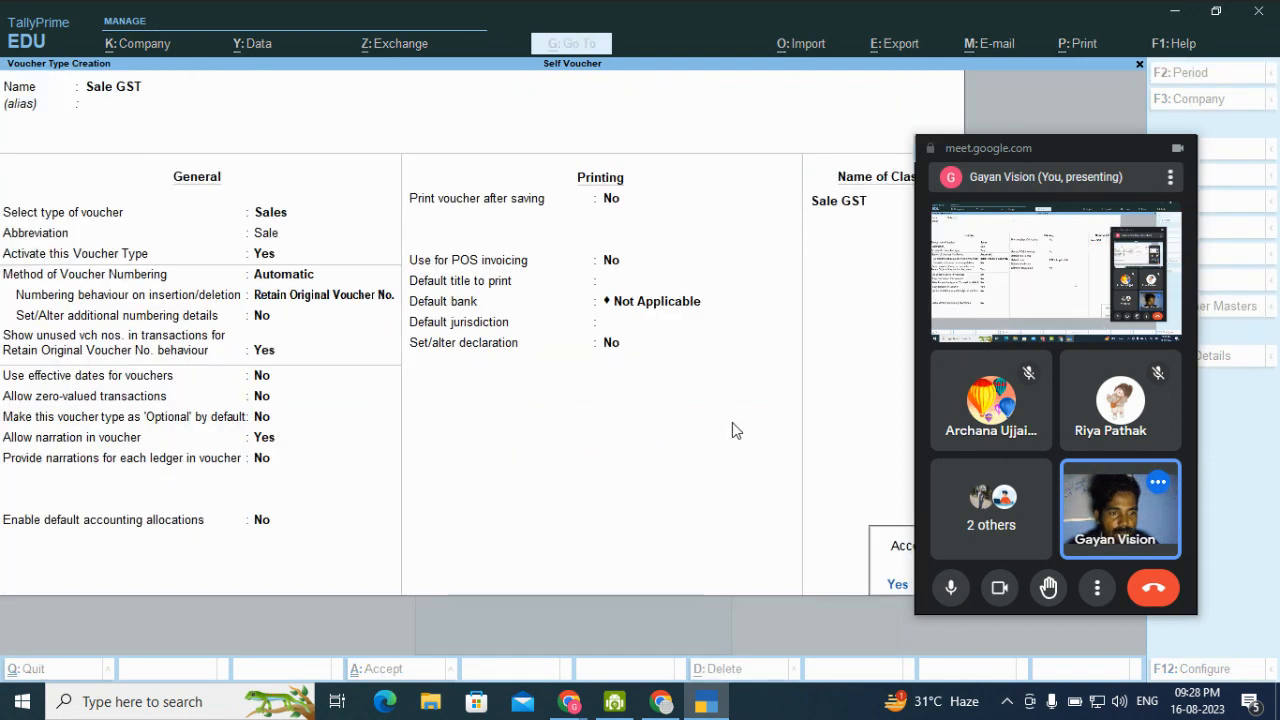
key("Escape")
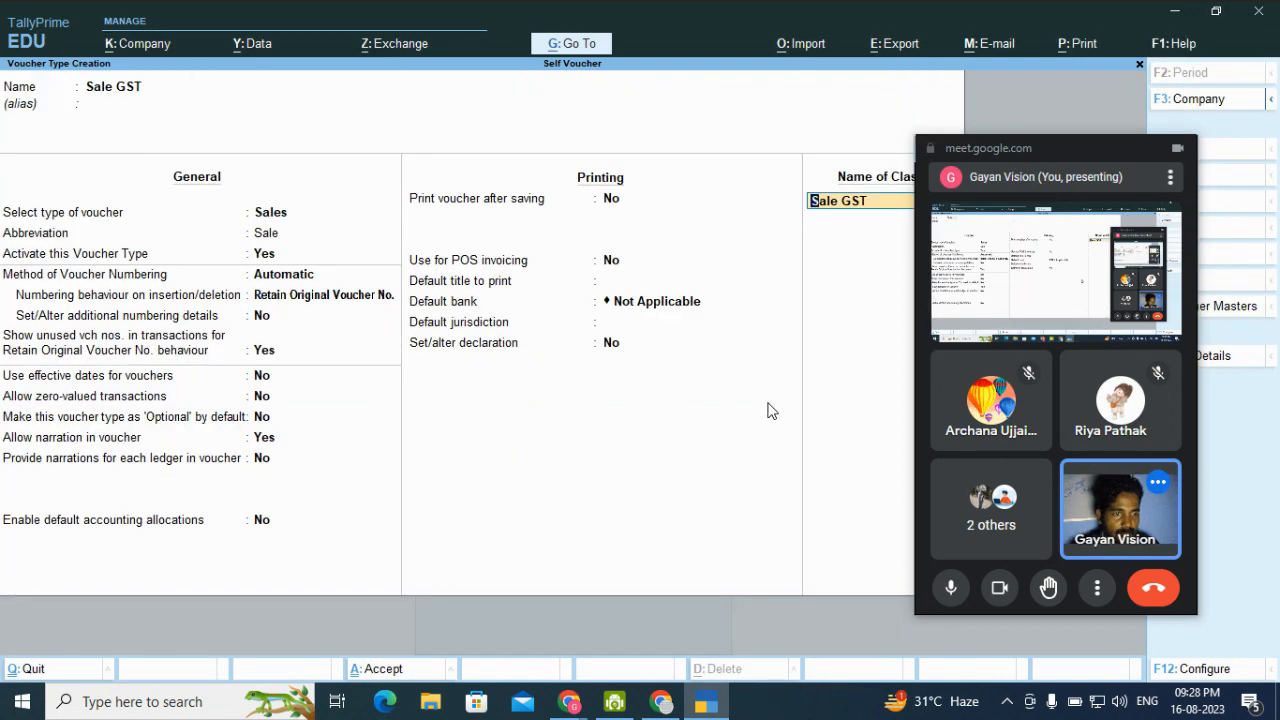
key("BackSpace")
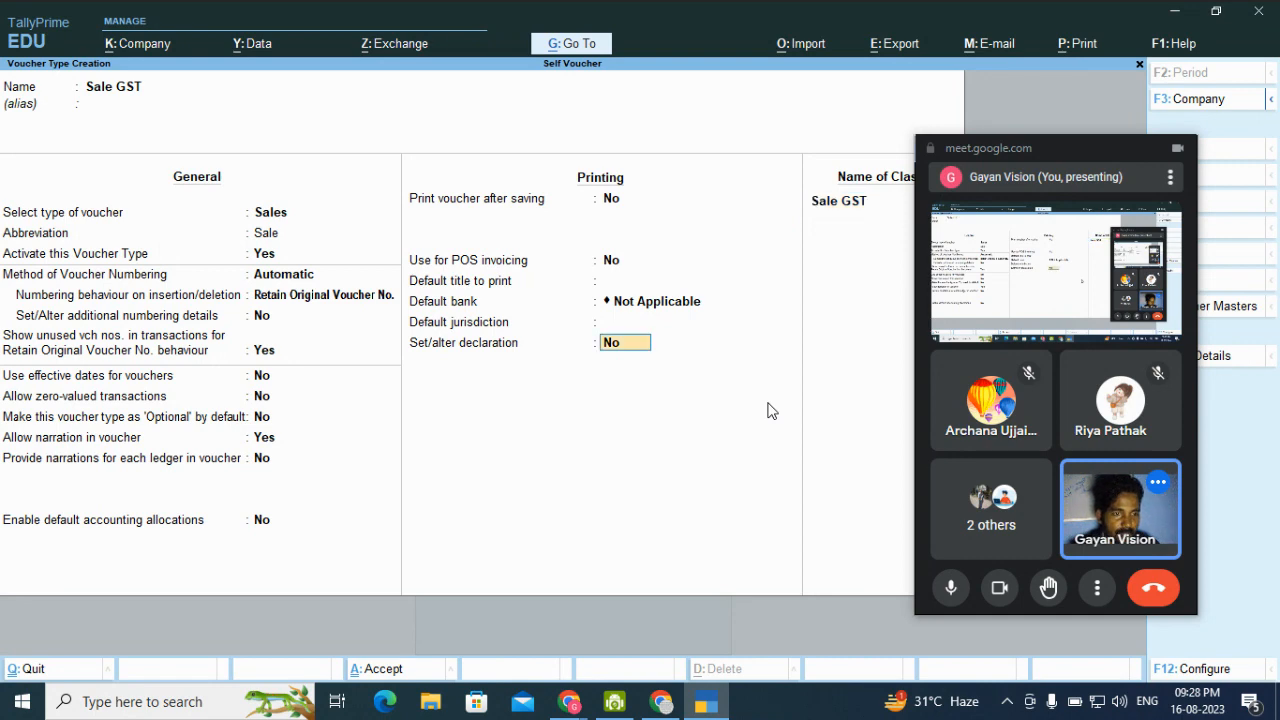
key("Return")
key("Return")
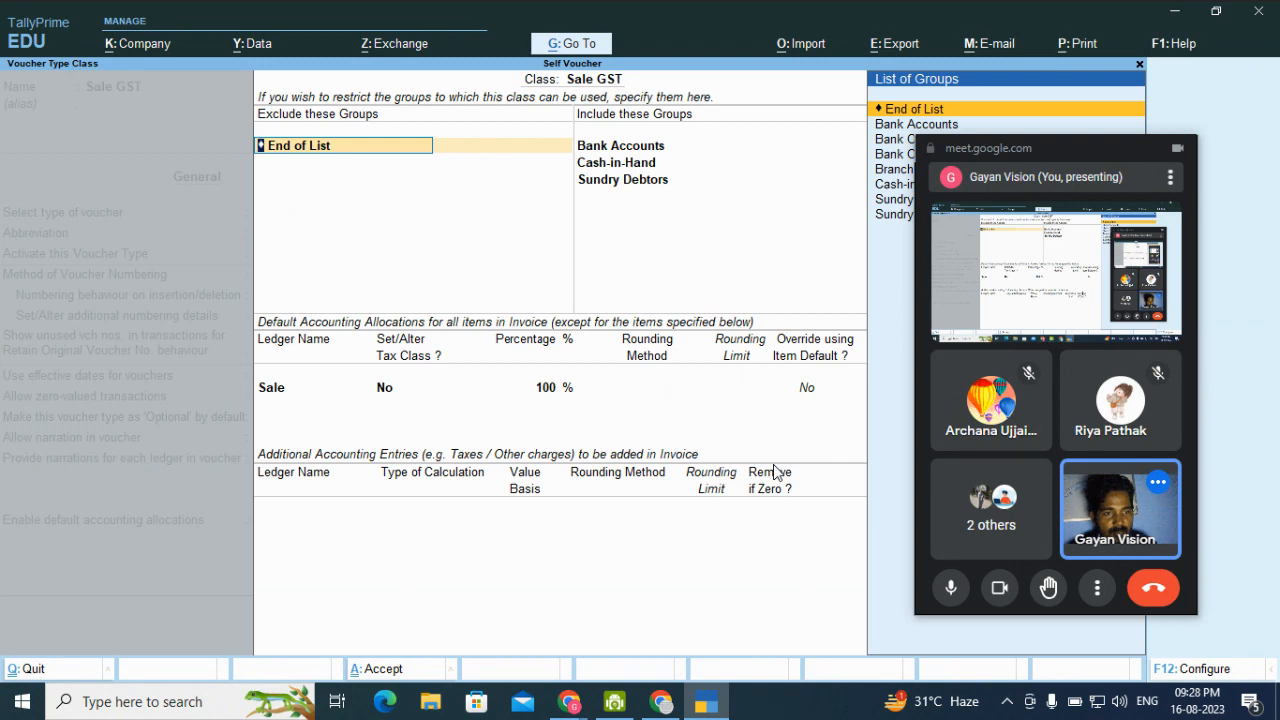
key("Return")
key("Return")
key("Return")
key("Return")
key("Return")
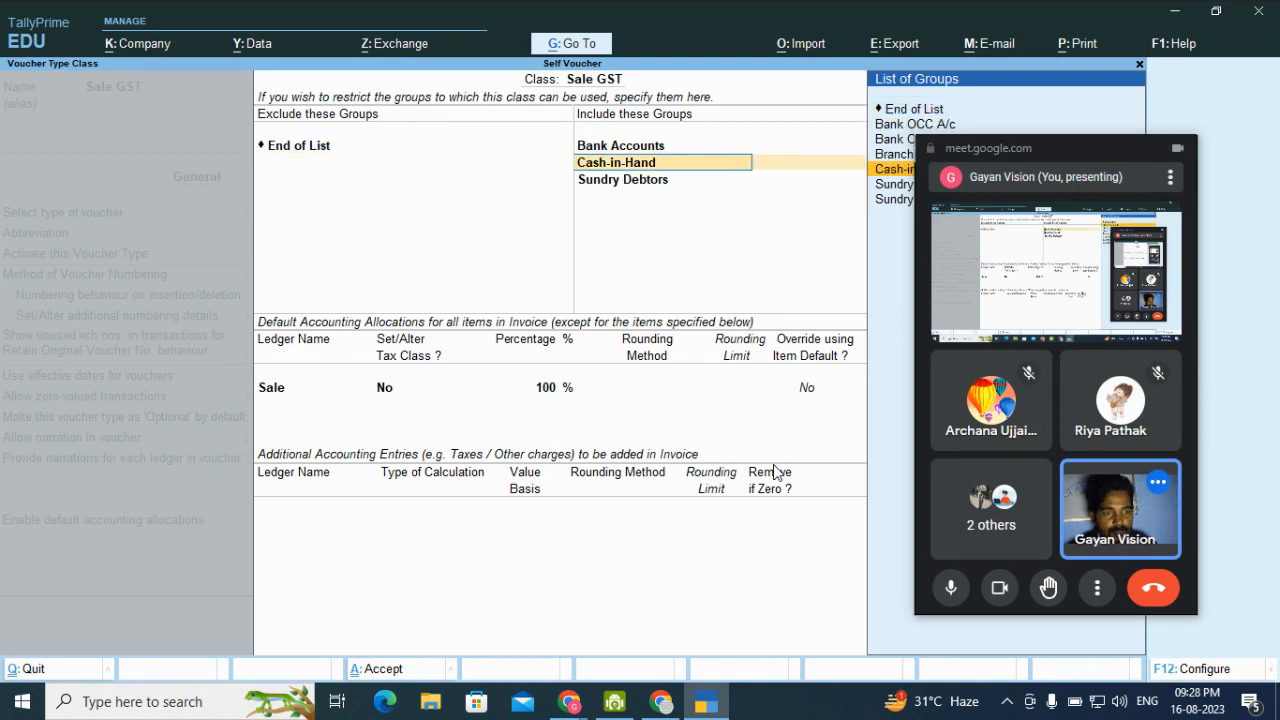
key("Return")
key("Return")
key("Return")
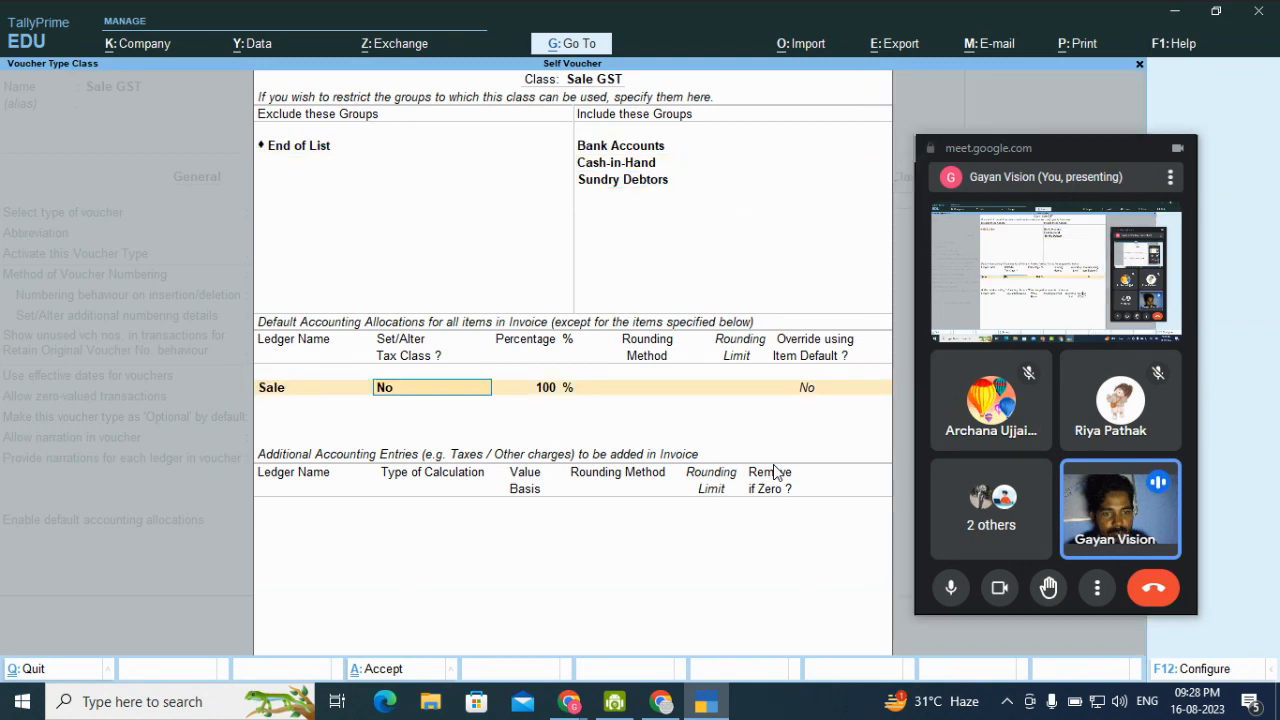
key("Return")
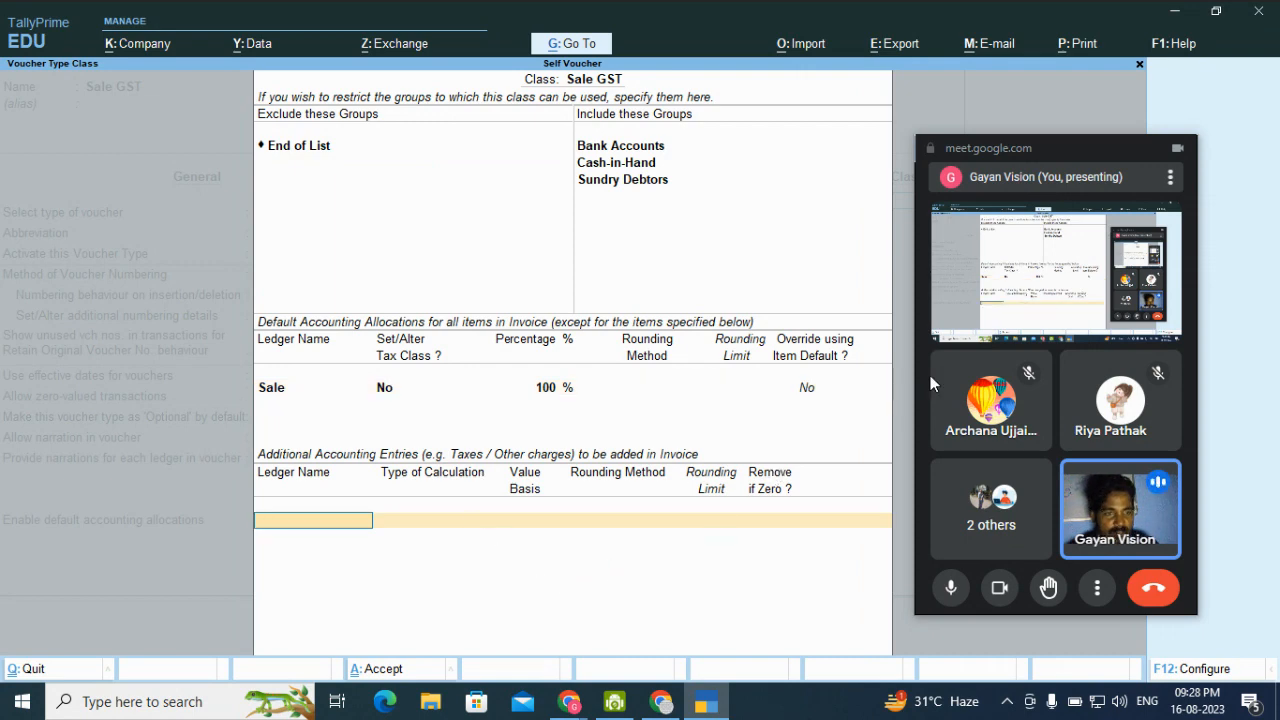
Add Packaging Charges to the class's additional accounting entries with the calculation type As User Defined Value
mouse_move(1023, 151)
left_click_drag(1047, 156, 1050, 202)
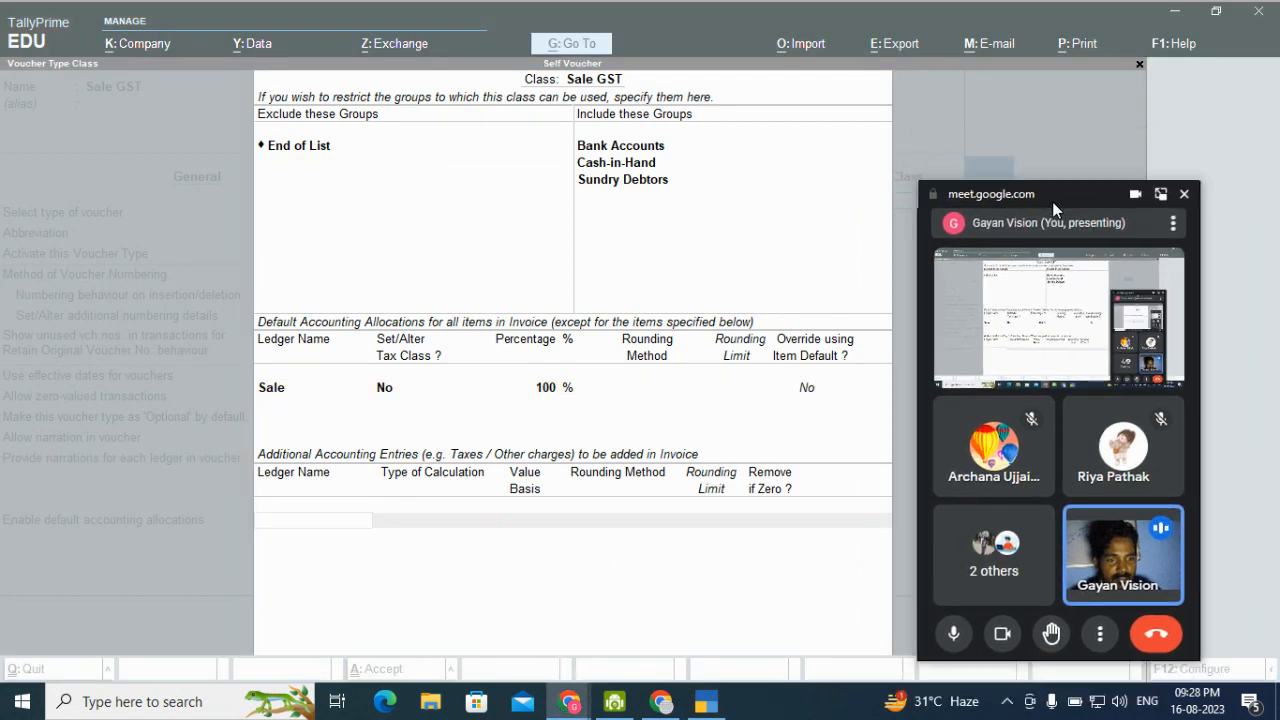
left_click(316, 522)
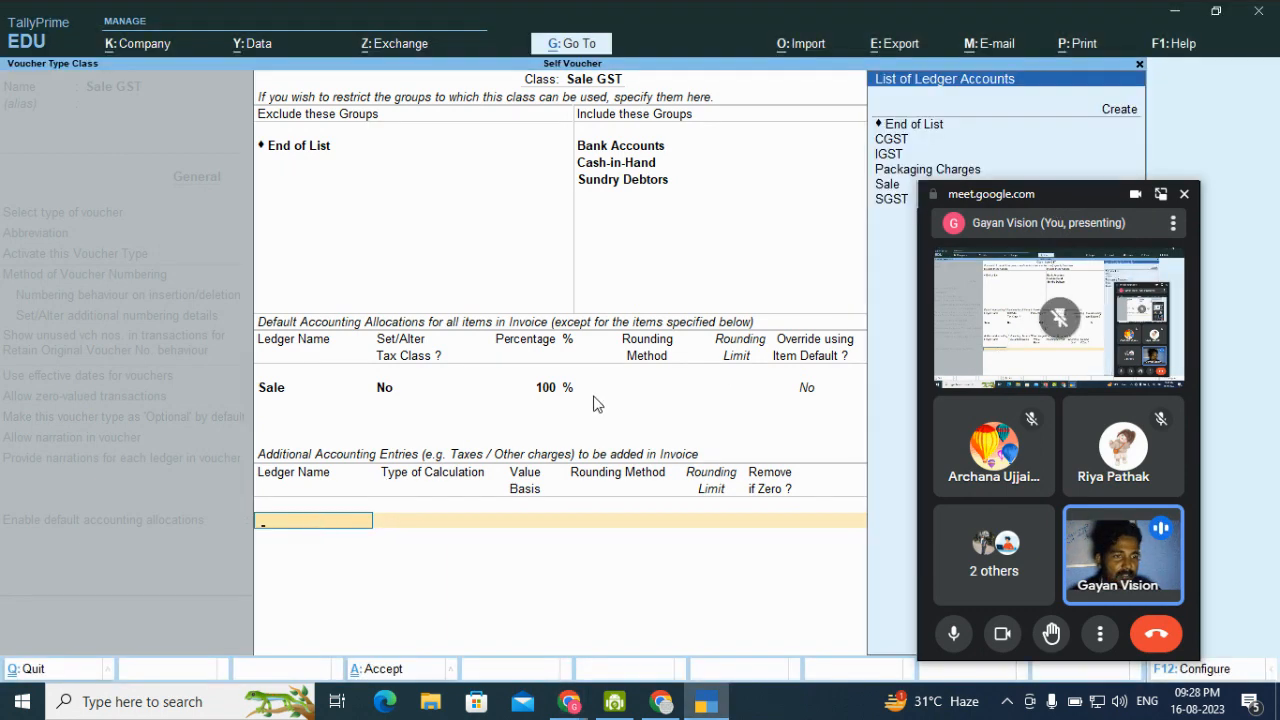
left_click(883, 172)
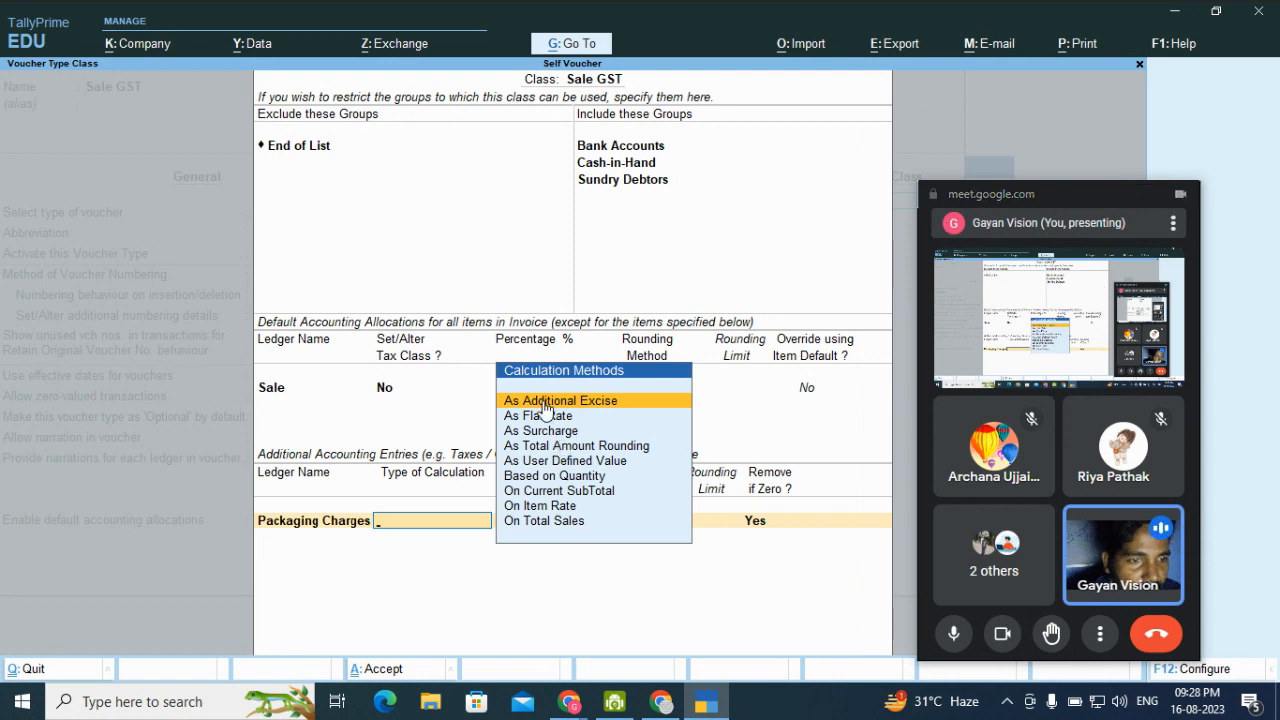
left_click(549, 528)
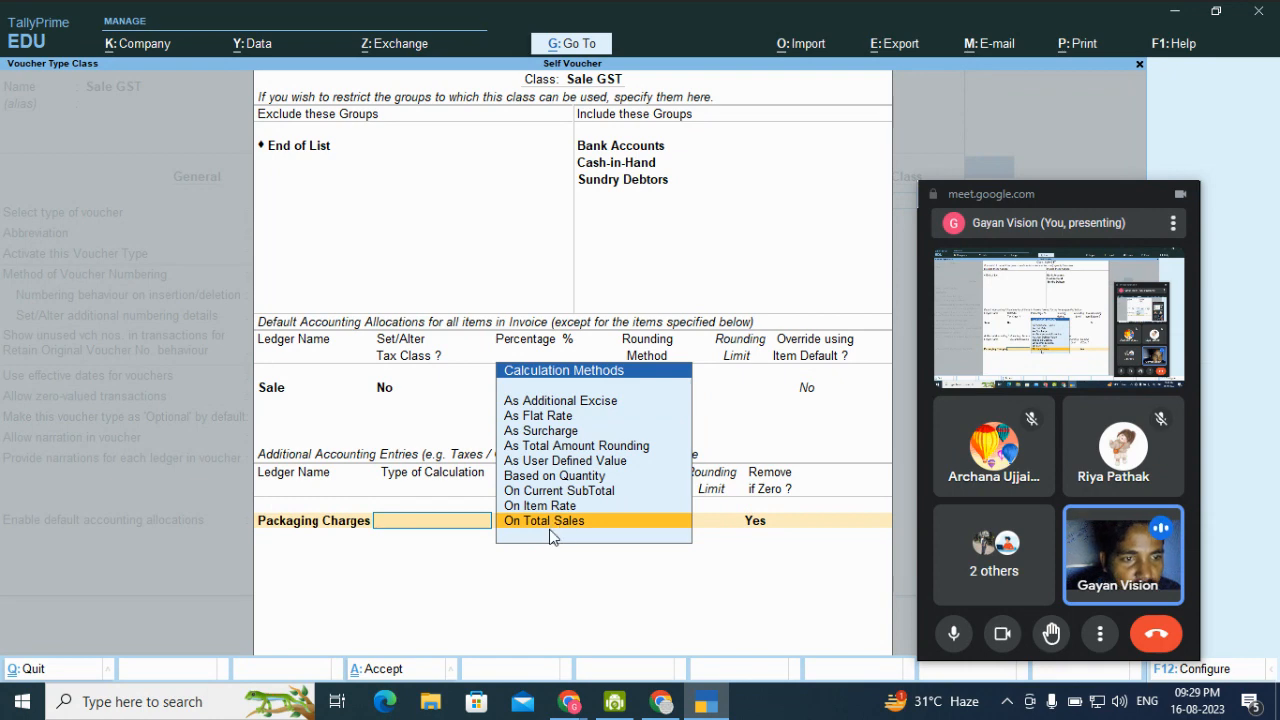
left_click(540, 462)
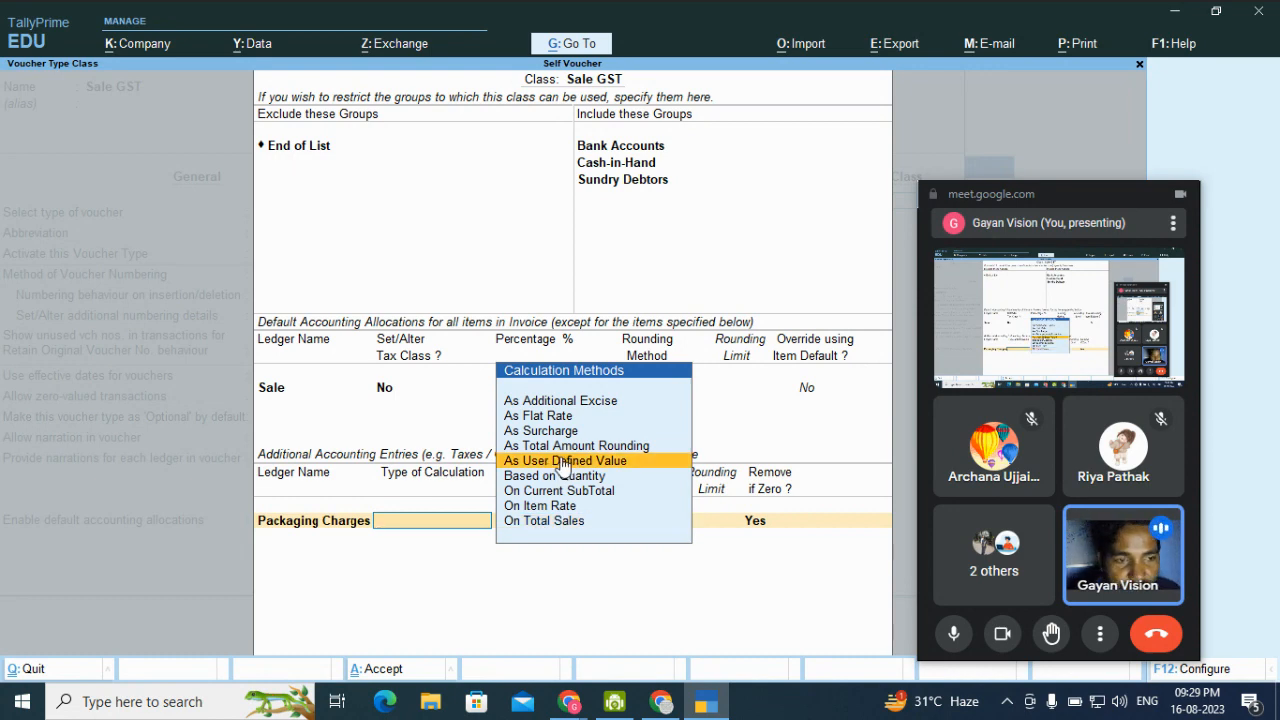
left_click(563, 462)
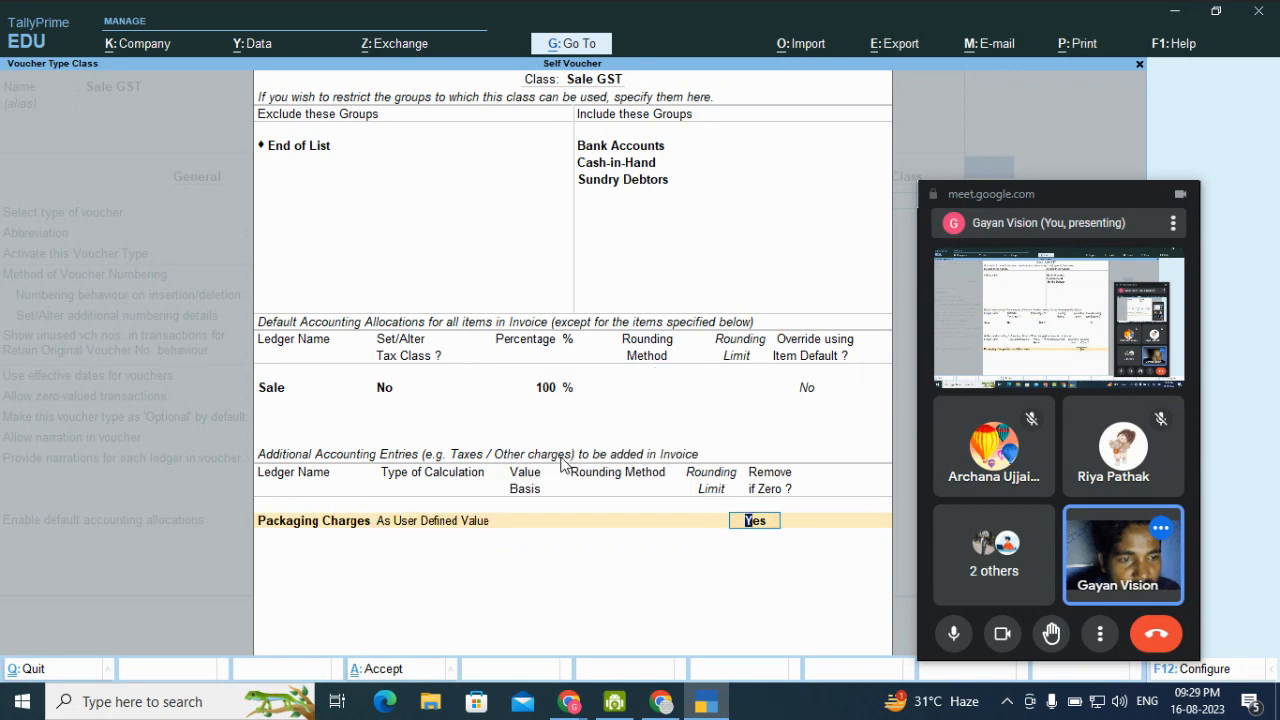
Change the Packaging Charges entry's type of calculation to On Total Sales
key("BackSpace")
key("Down")
key("Down")
key("Down")
key("Down")
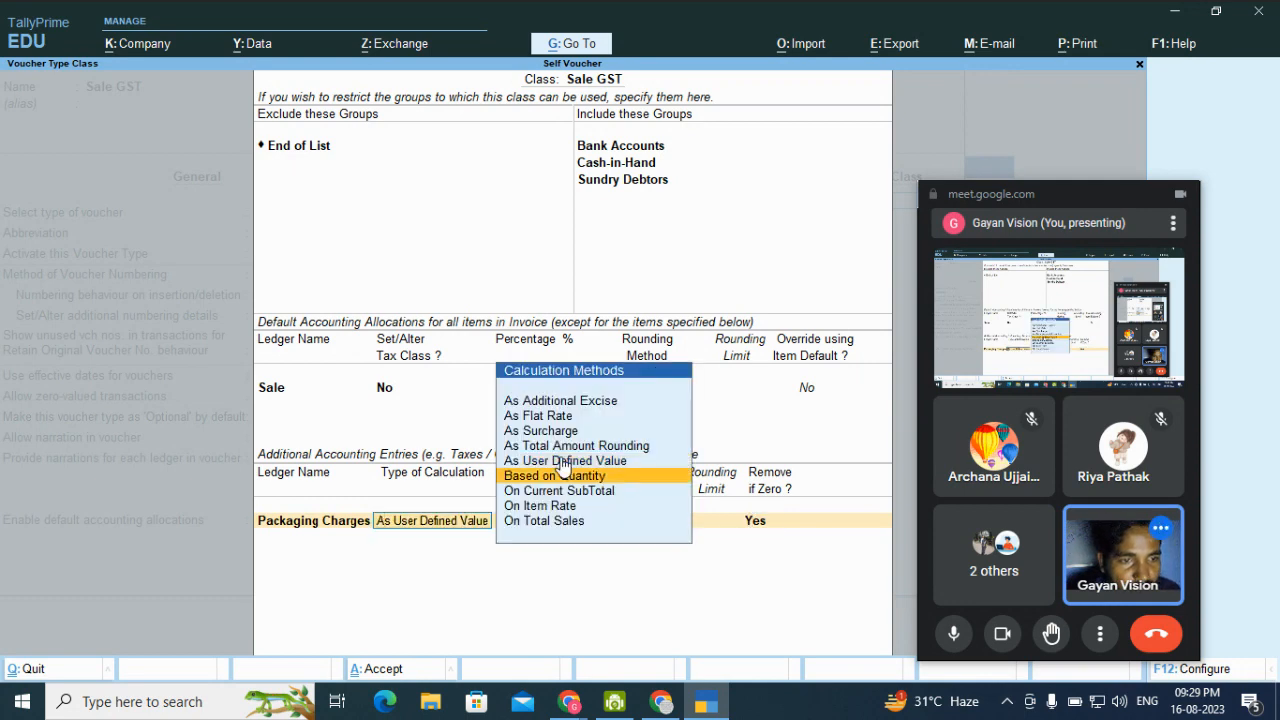
key("Return")
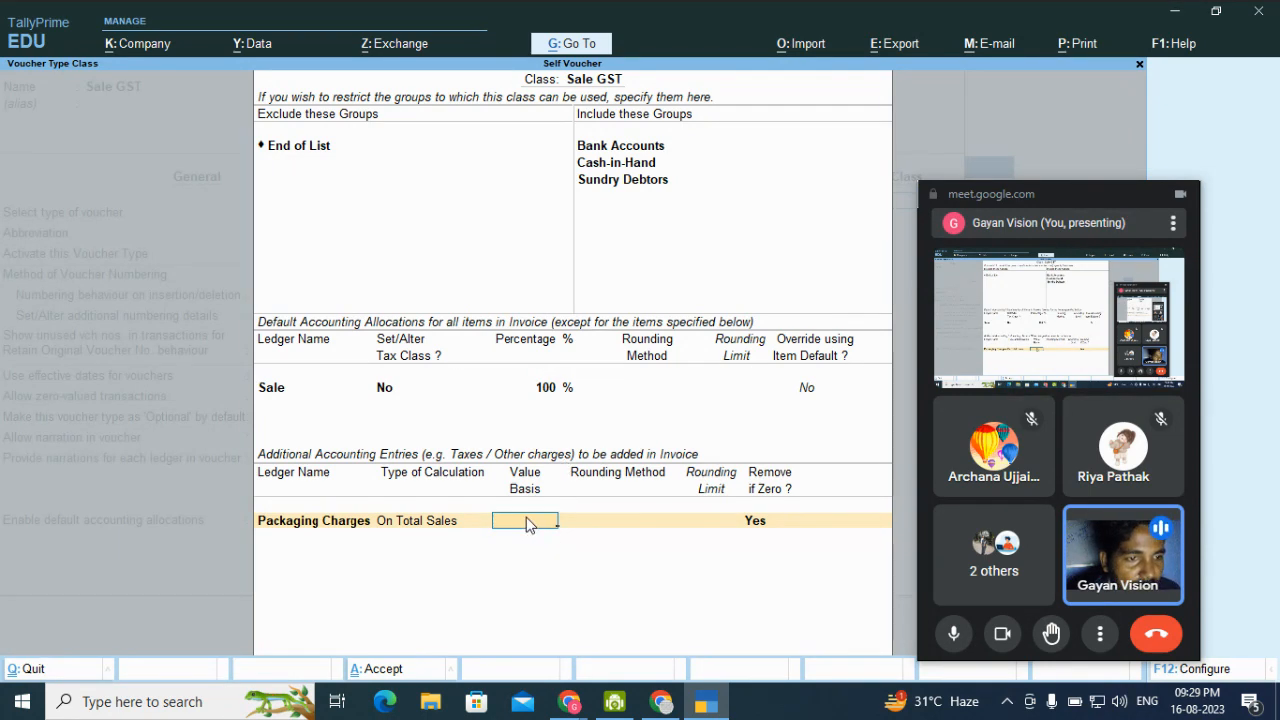
Set the Packaging Charges entry's type of calculation to As User Defined Value and keep Remove if Zero at Yes
key("BackSpace")
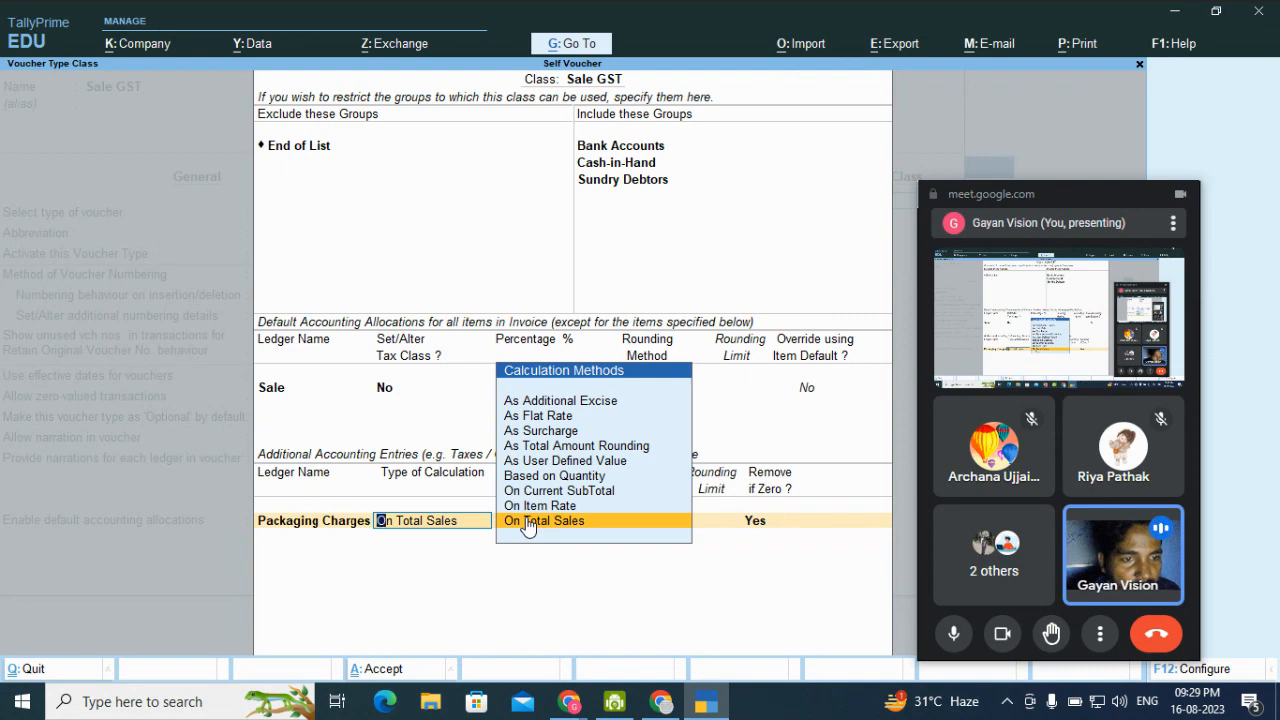
key("Up")
key("Up")
key("Up")
key("Up")
key("Down")
key("Up")
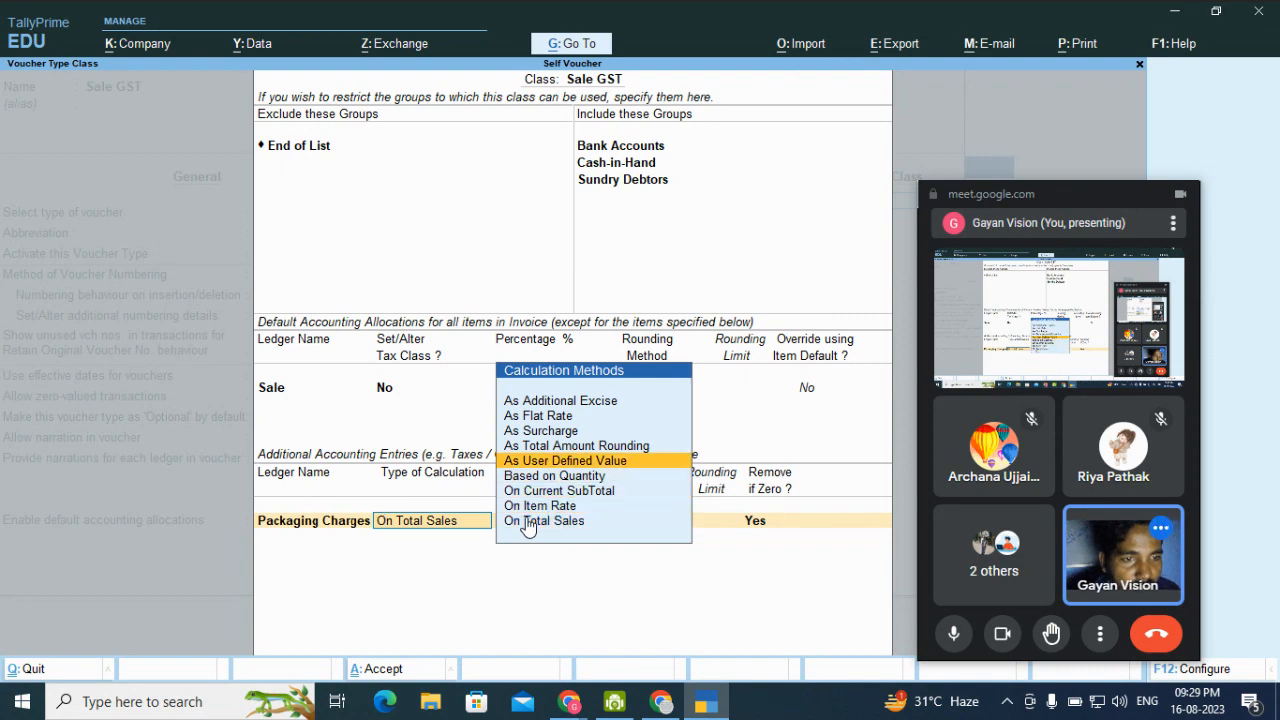
key("Return")
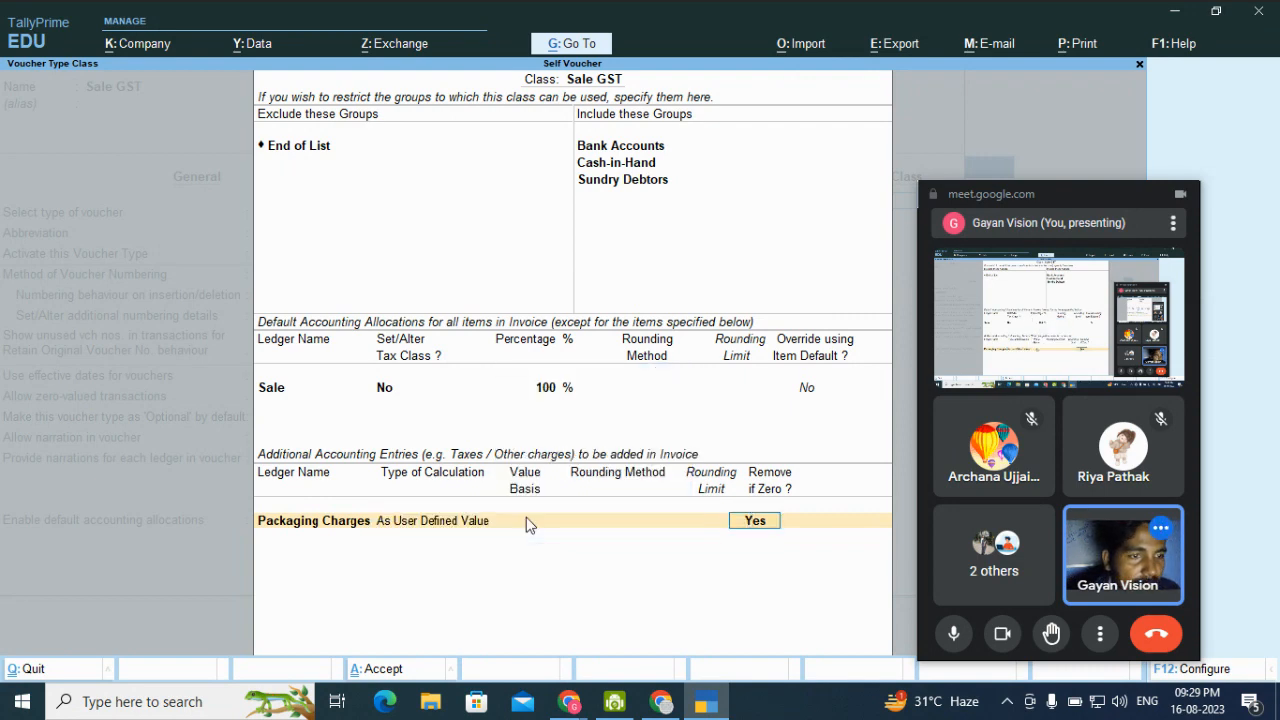
key("Return")
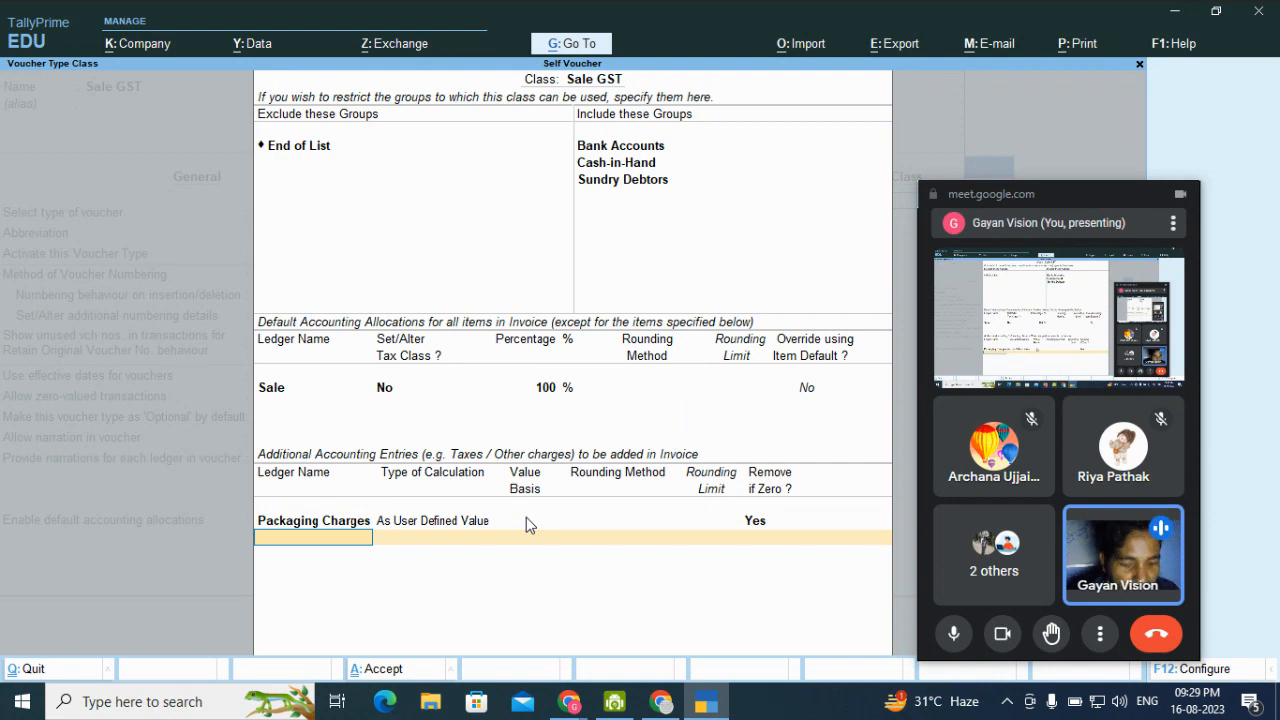
Add the CGST and SGST ledgers to the additional accounting entries, keeping Remove if Zero at Yes for both
type("CGST")
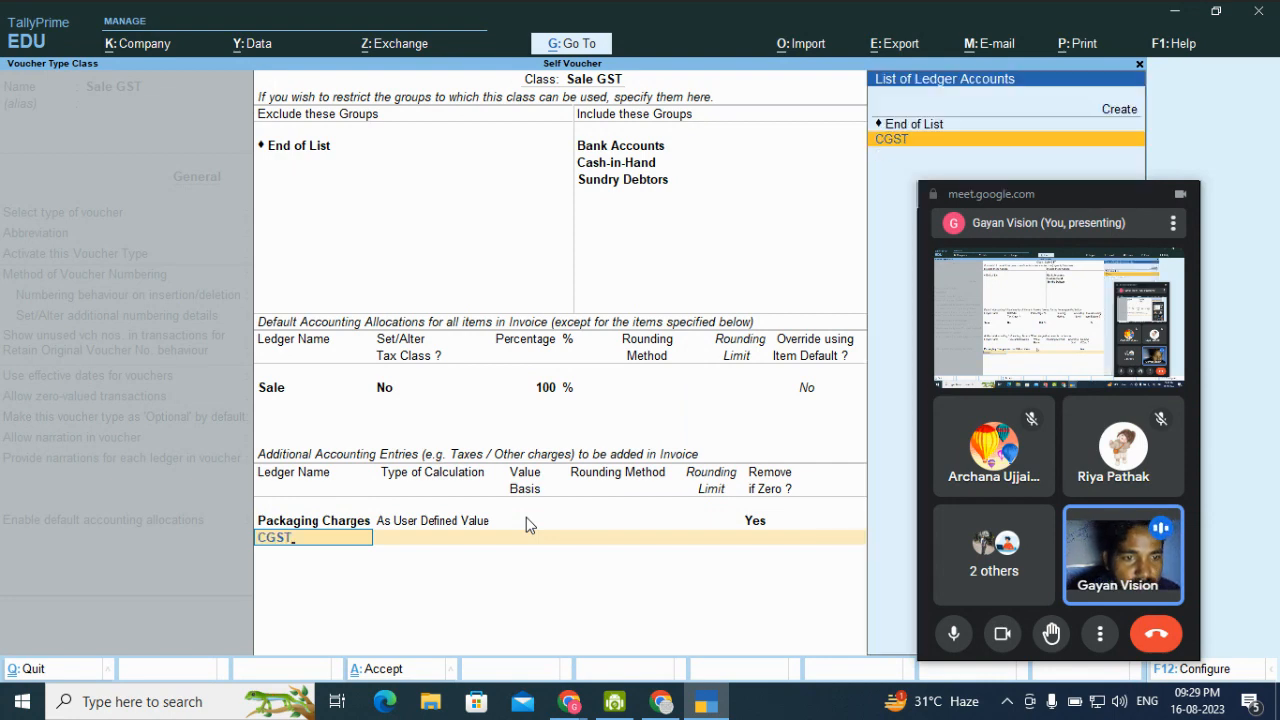
key("Return")
key("Return")
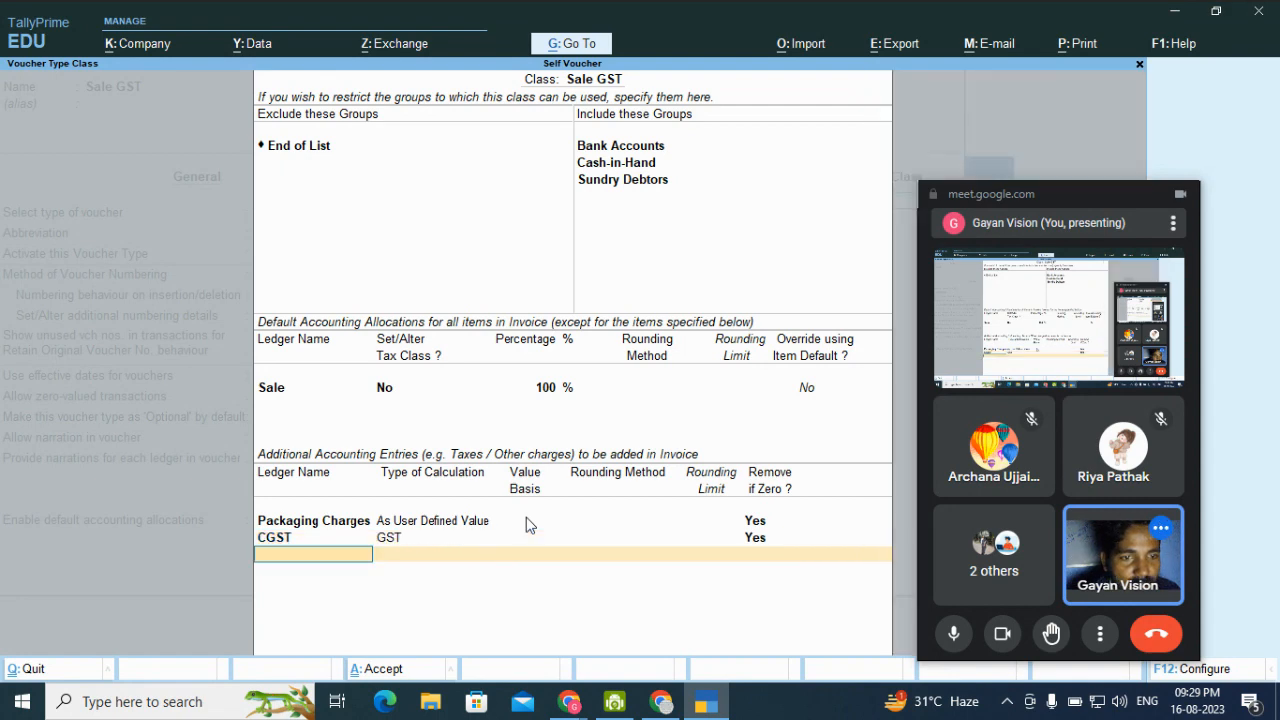
type("SGST")
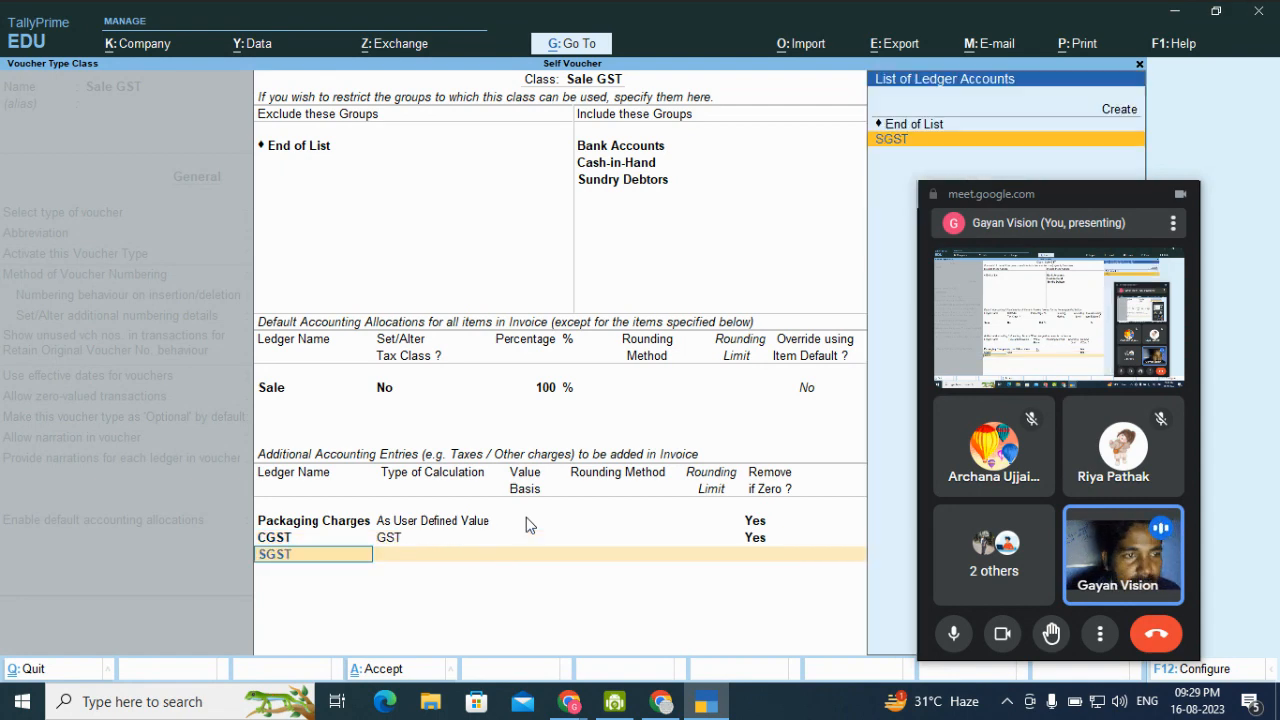
key("Return")
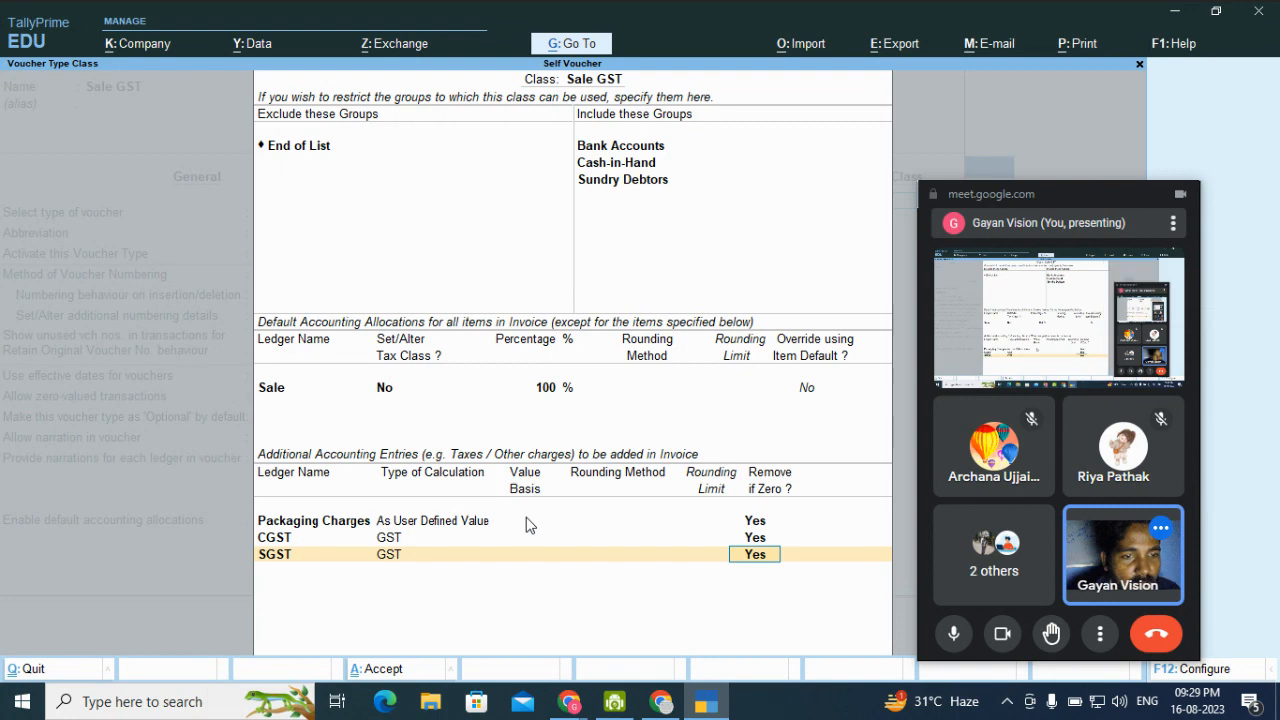
key("Return")
Add the IGST ledger to the class's additional accounting entries
type("I")
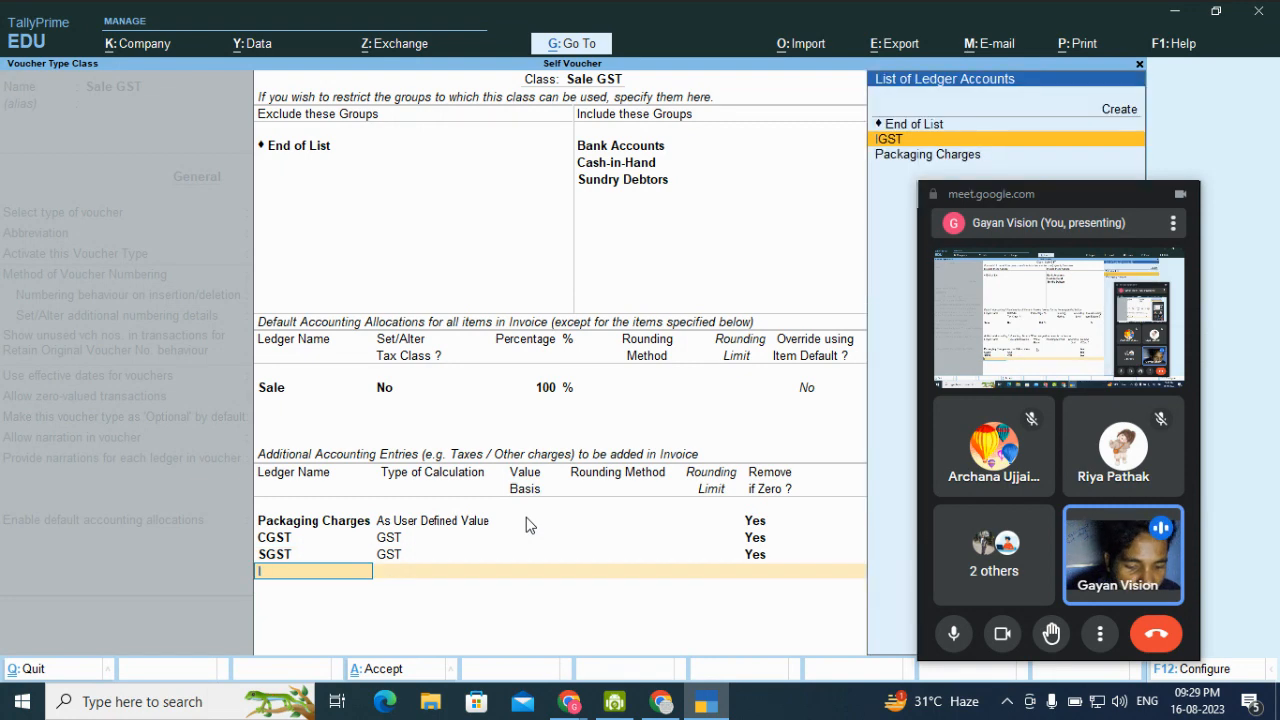
type("GS")
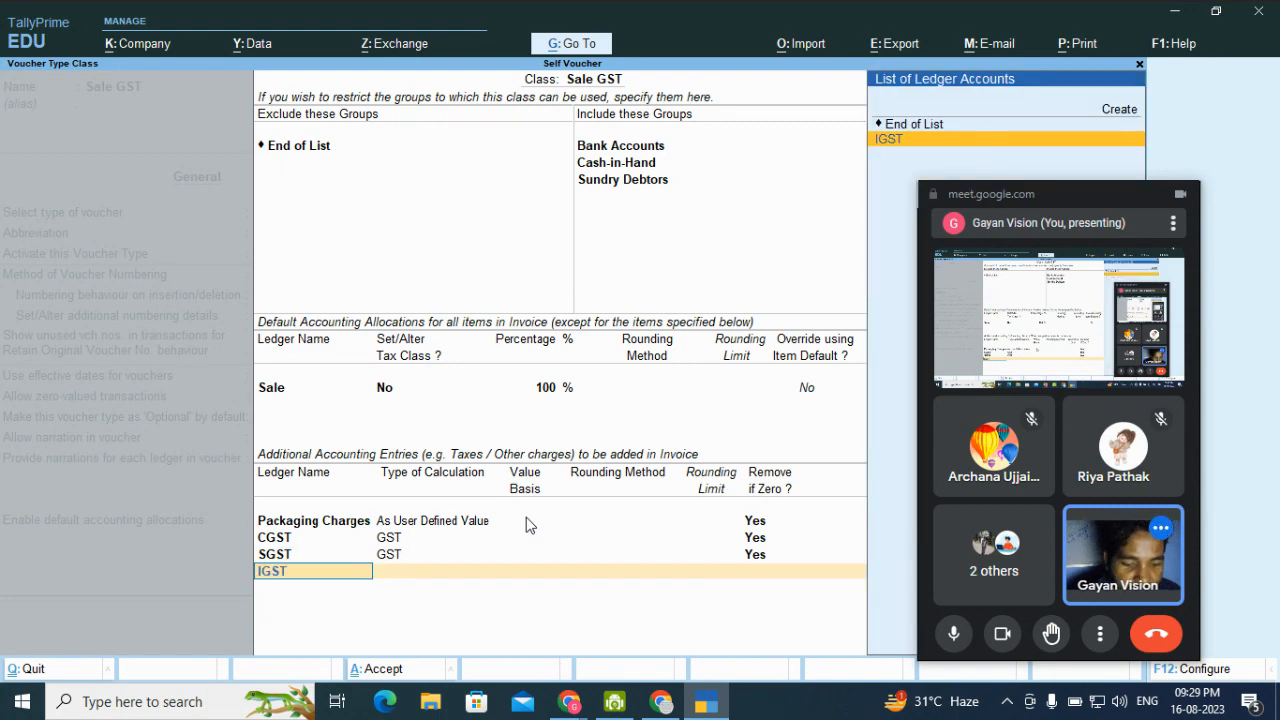
type("T")
key("Return")
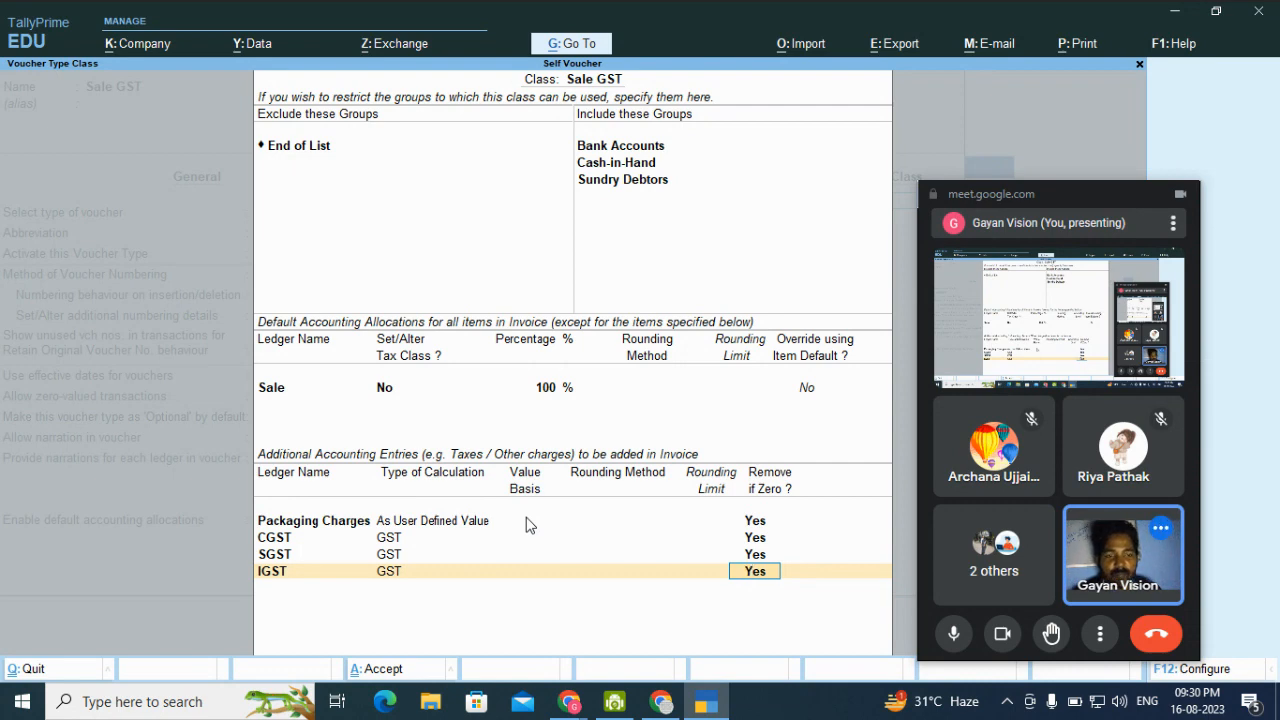
Save the voucher class and the Sale GST voucher type, and return to the Gateway of Tally
key("Return")
key("Return")
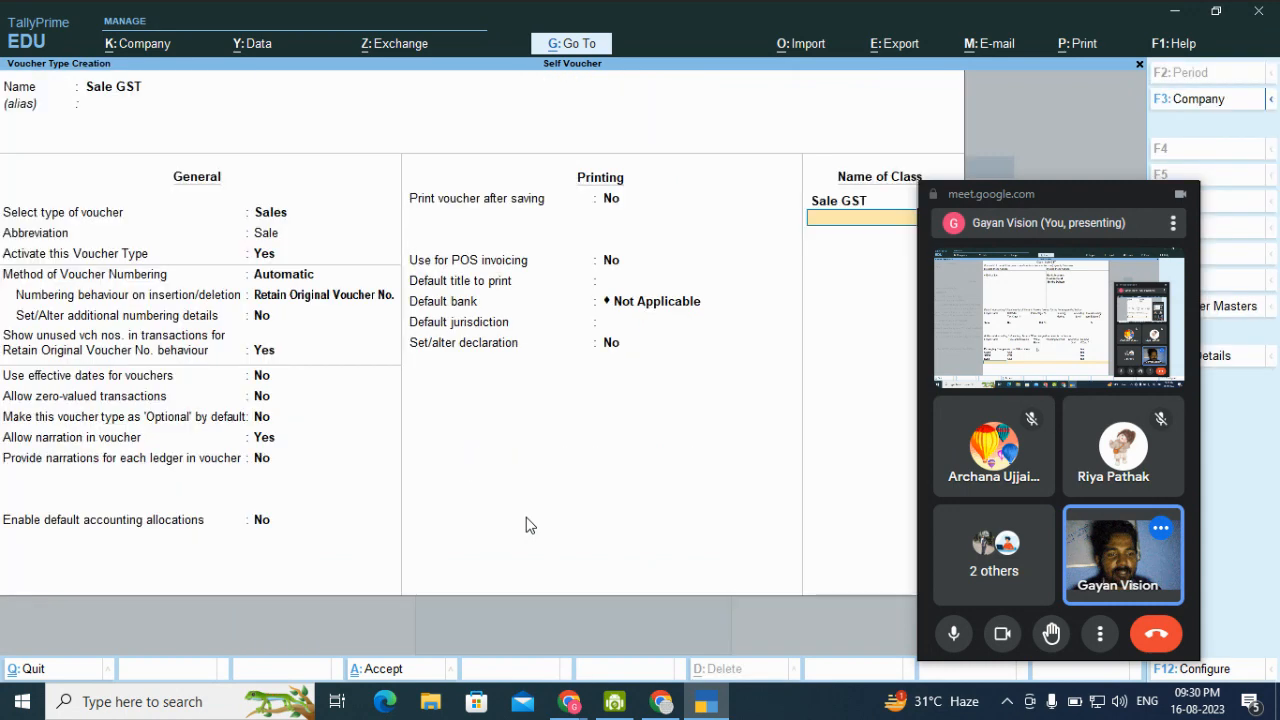
key("Return")
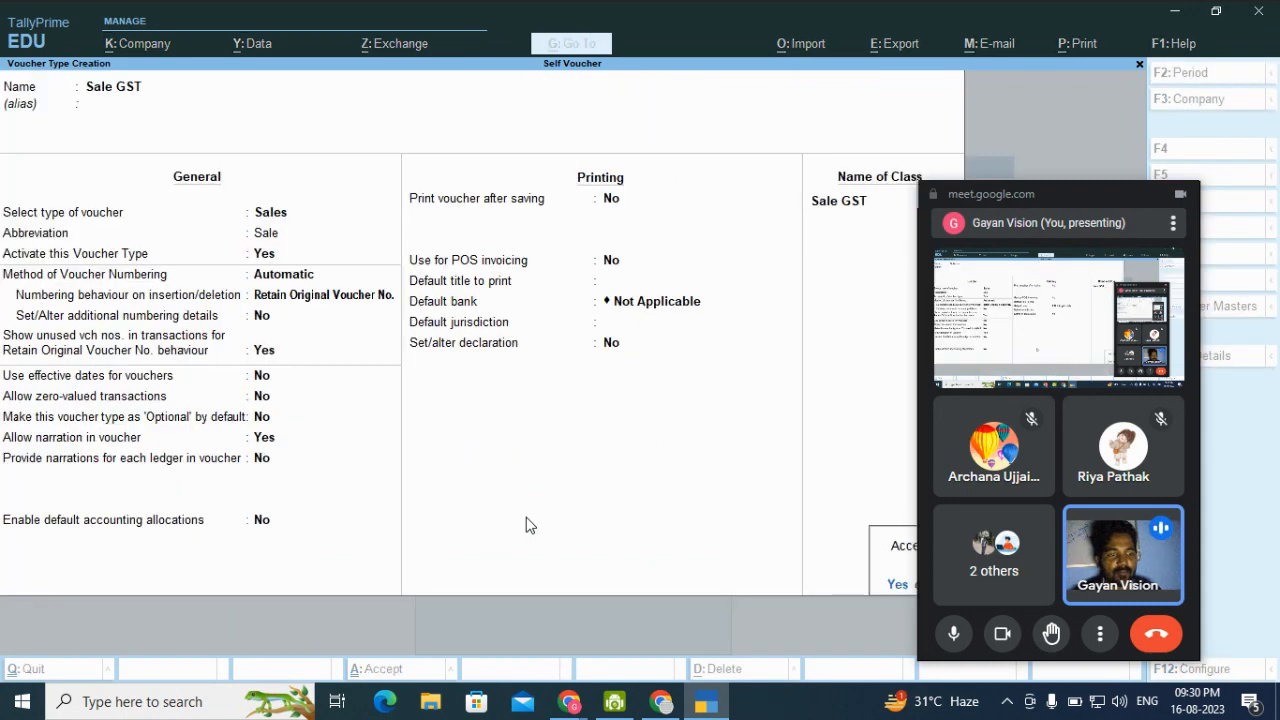
key("Return")
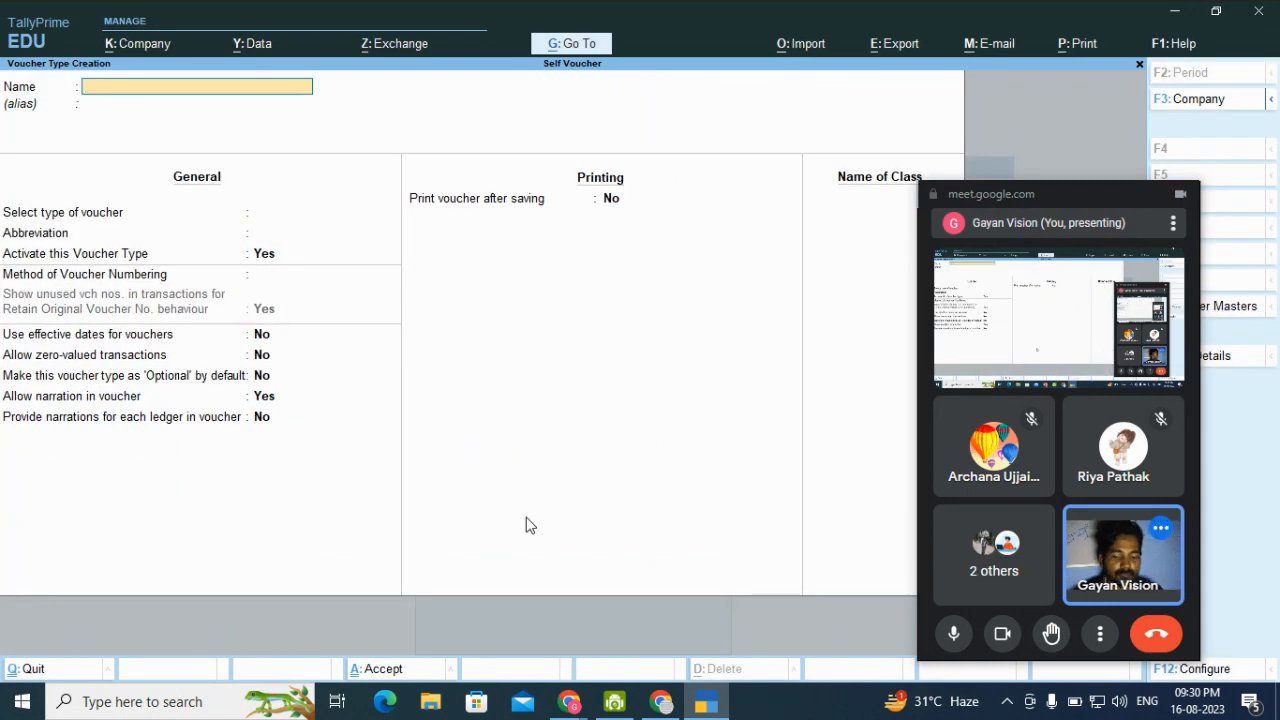
key("Escape")
key("Return")
key("Escape")
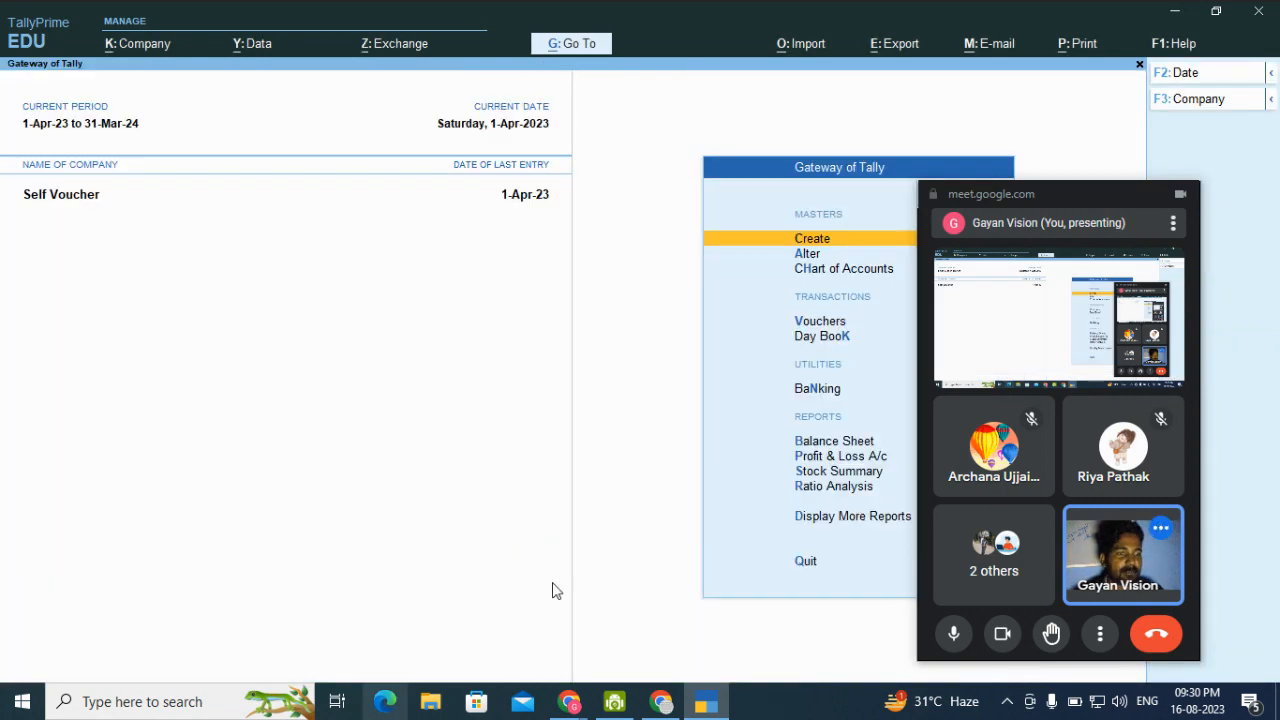
Start a new sales voucher using the Sale GST voucher type and its Sale GST class
left_click(818, 322)
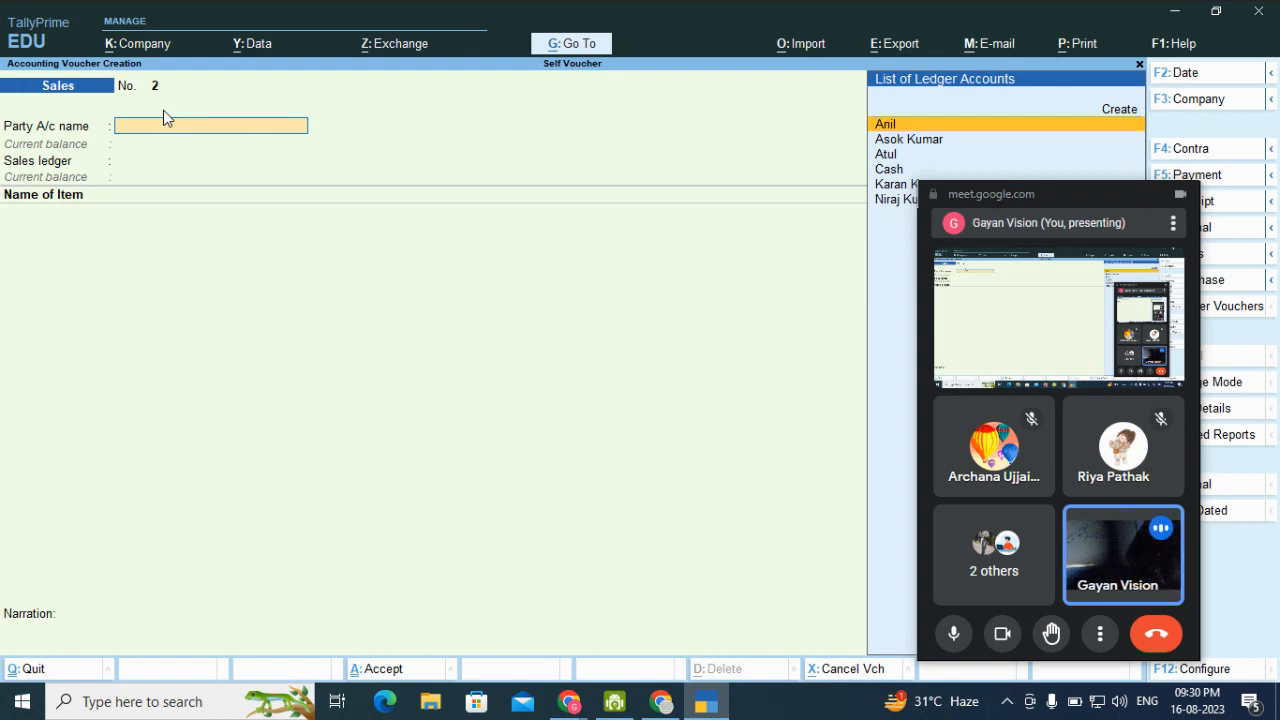
key("F8")
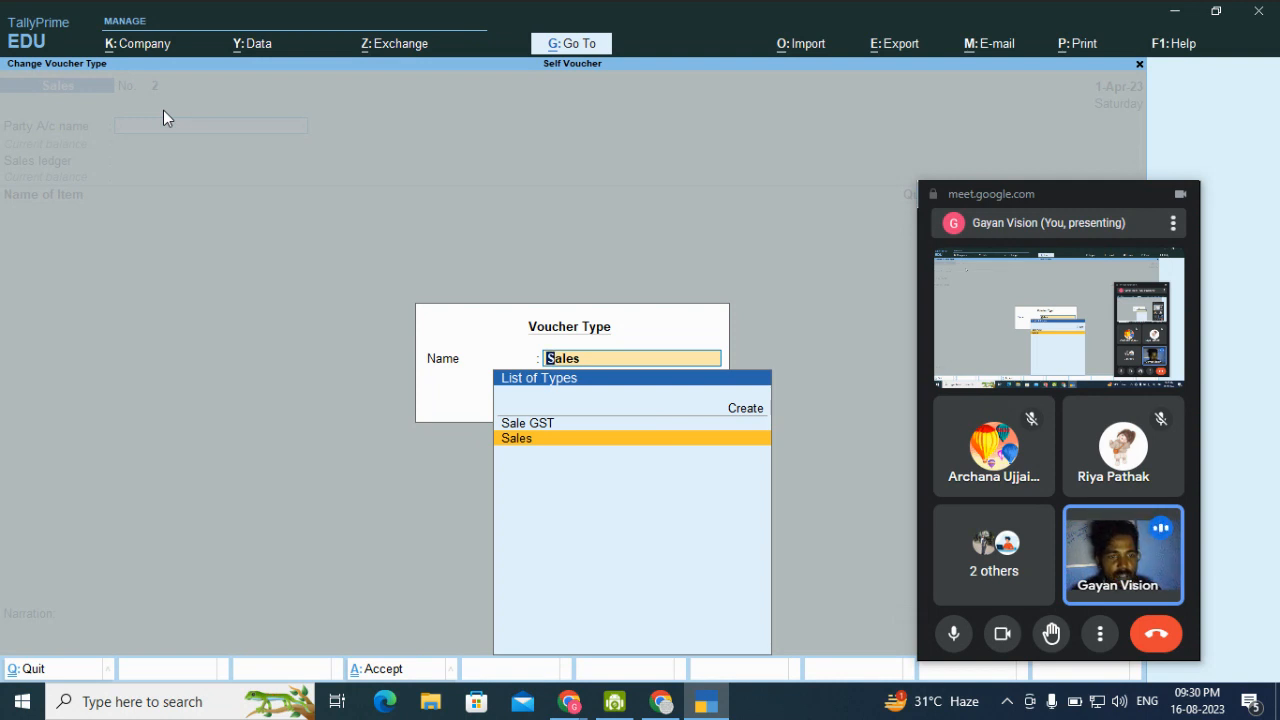
key("Up")
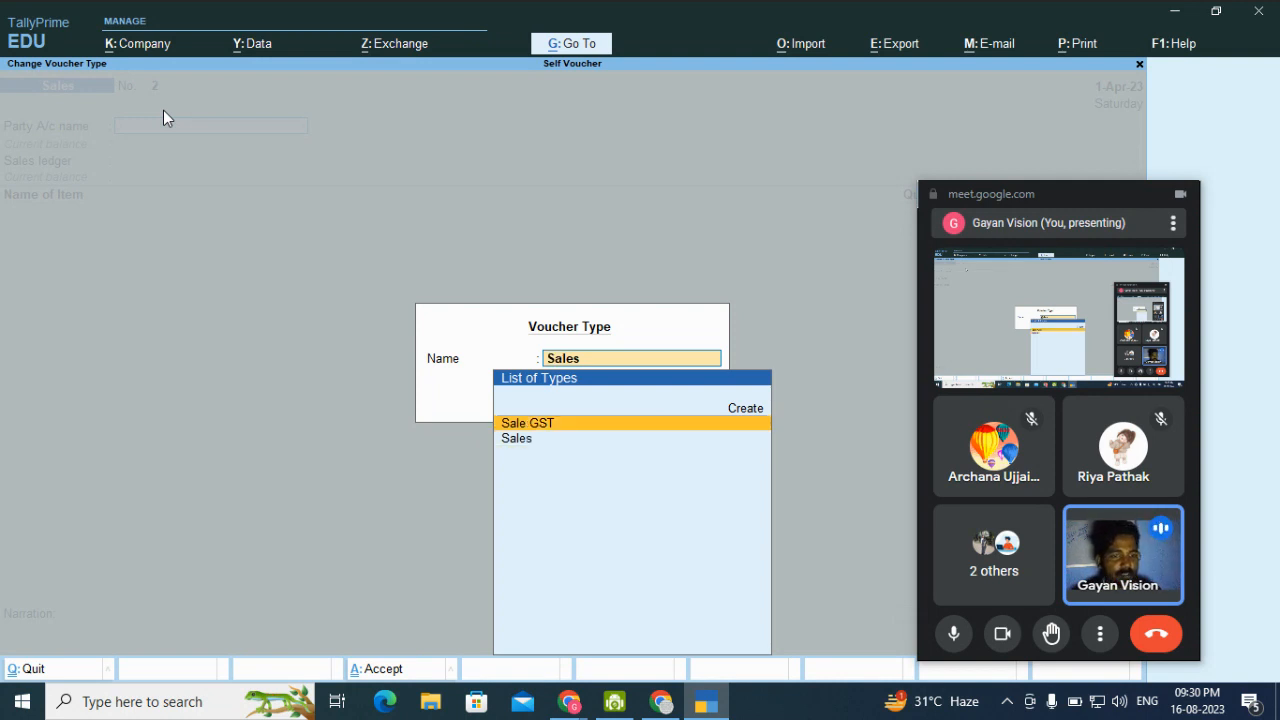
key("Down")
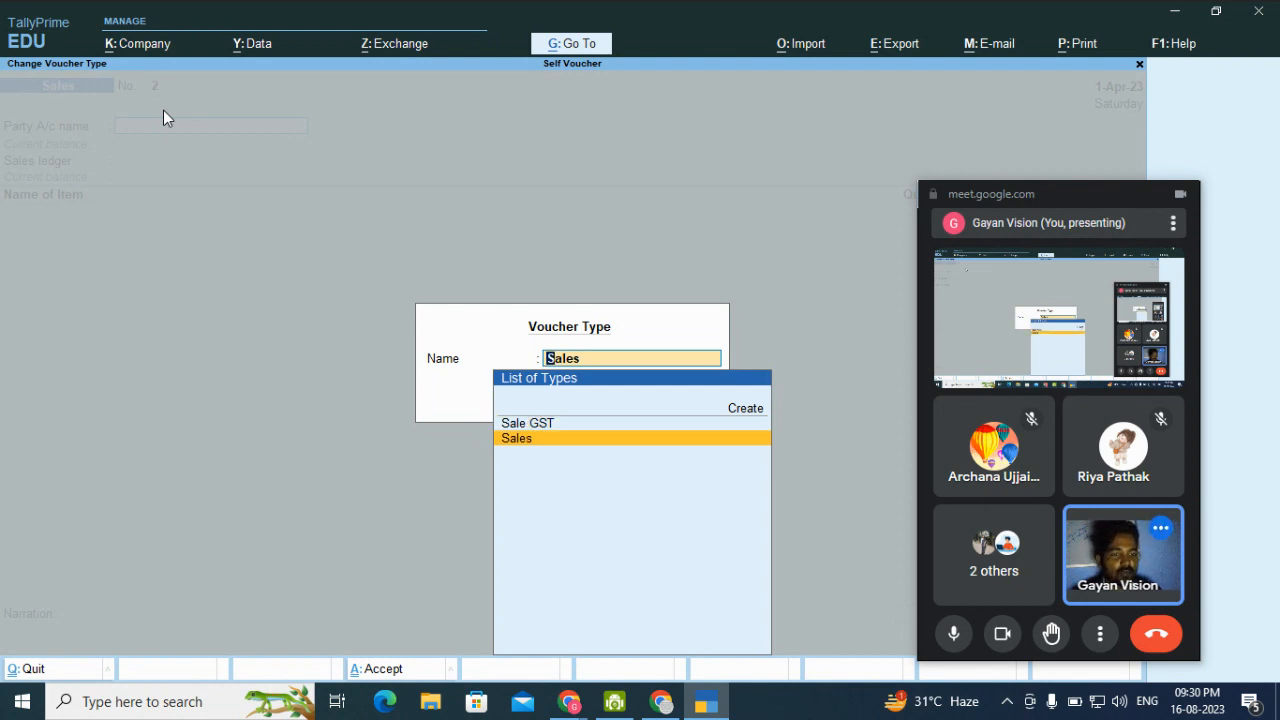
key("Up")
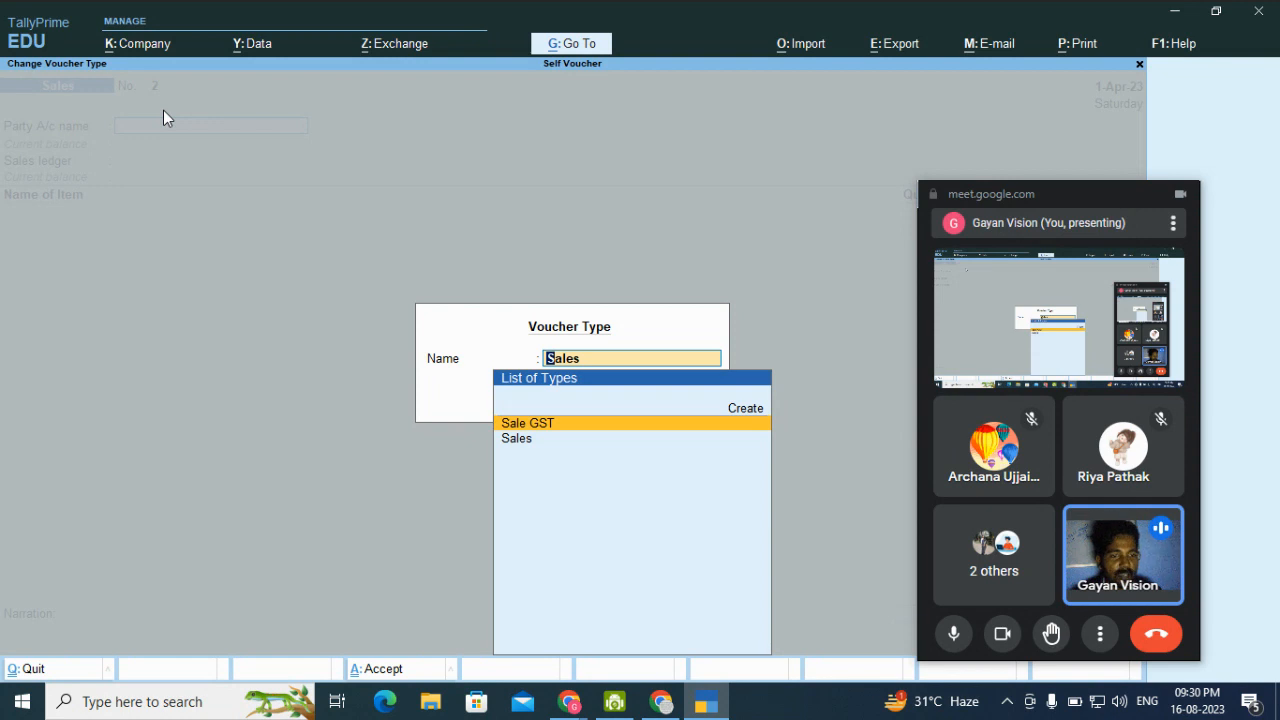
key("Return")
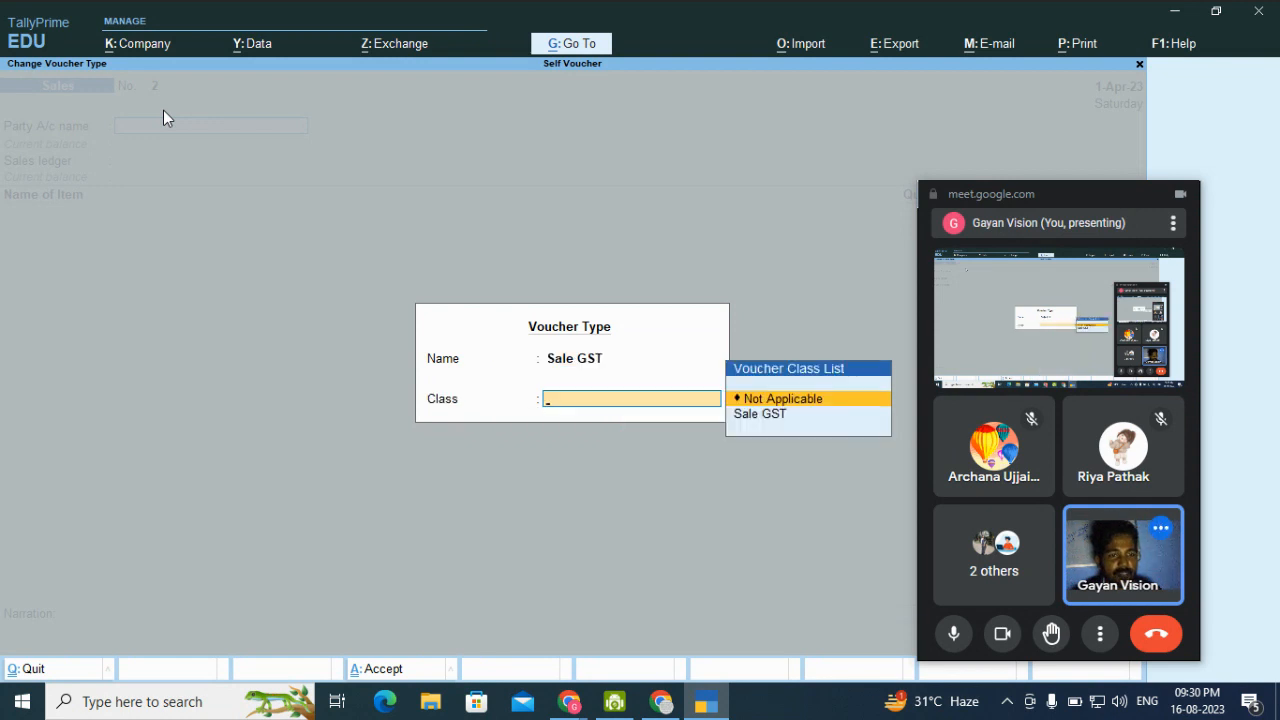
left_click(769, 429)
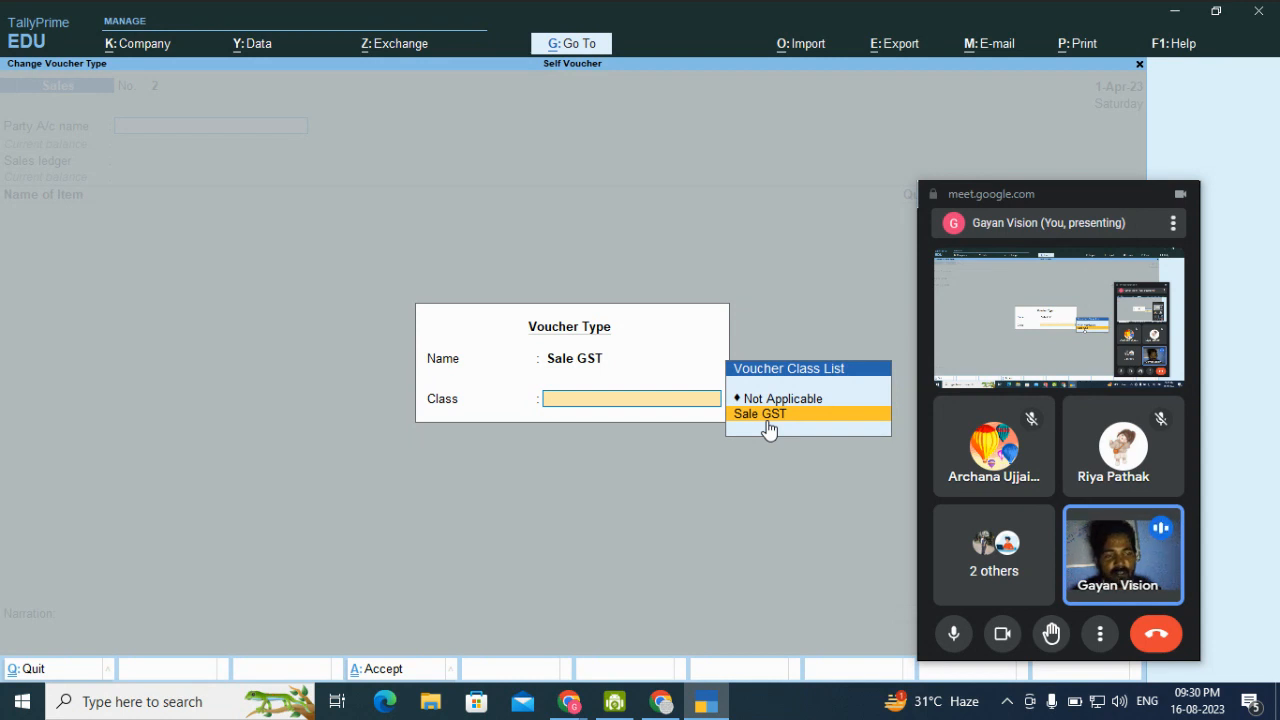
left_click(769, 429)
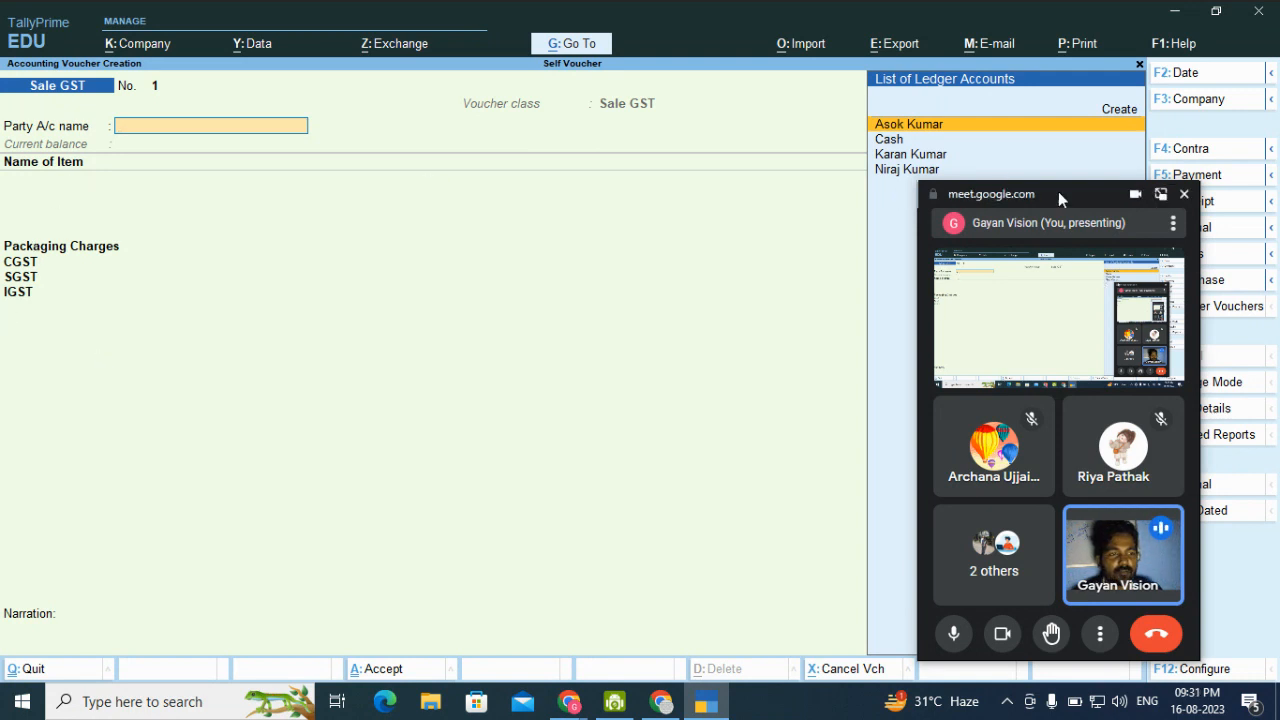
Set the party account to the customer ledger listed just below Cash, accepting blank dispatch details and the default party details
left_click_drag(1058, 191, 1058, 266)
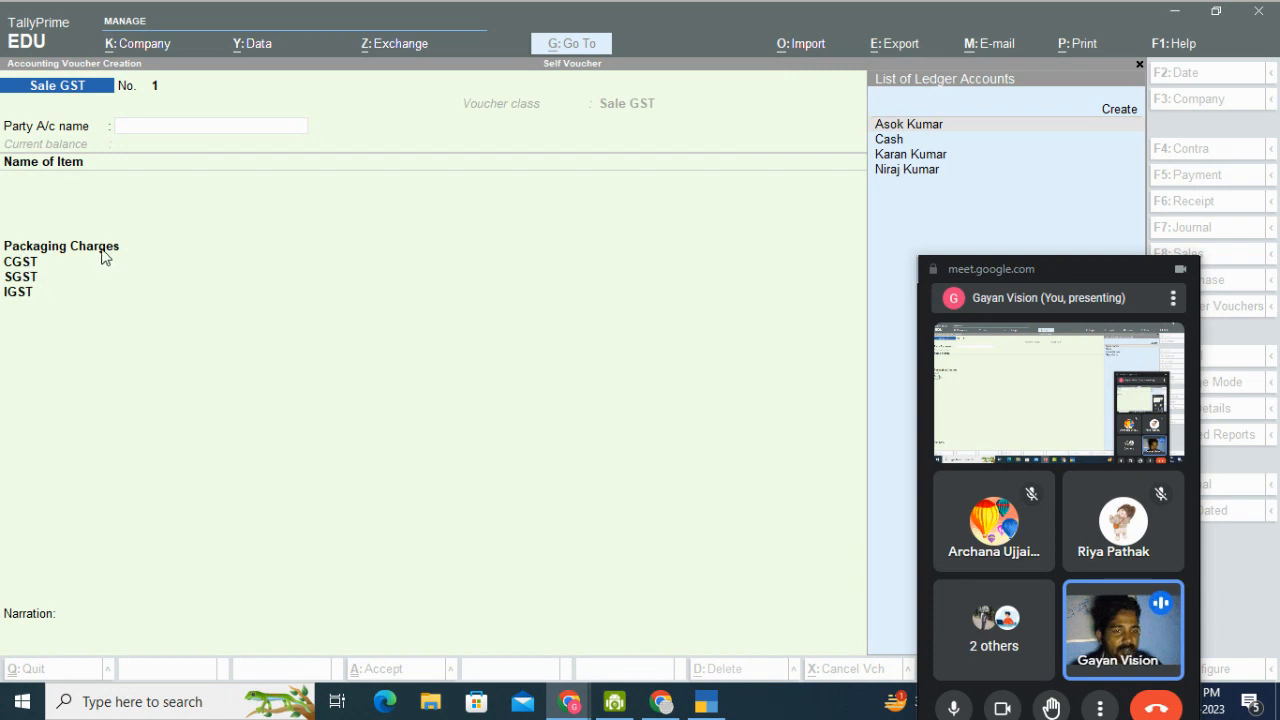
left_click(888, 156)
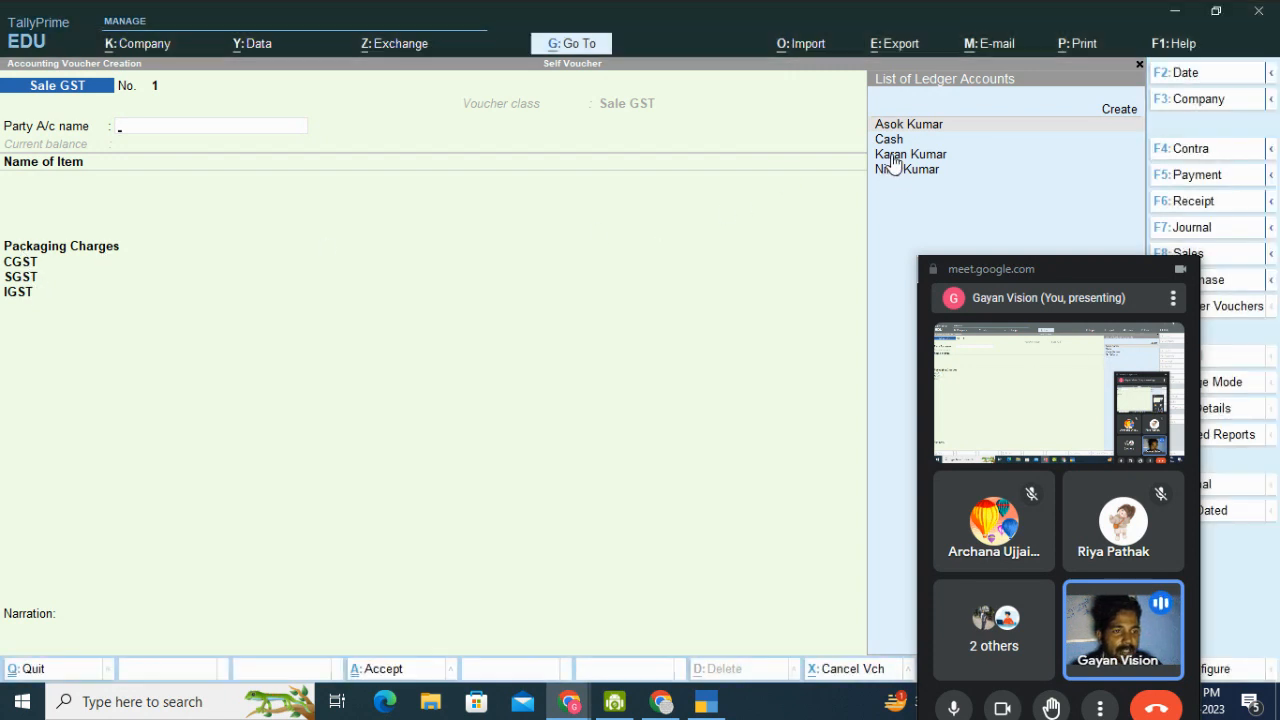
key("Return")
key("Return")
key("Return")
key("Return")
key("Return")
key("Return")
key("Return")
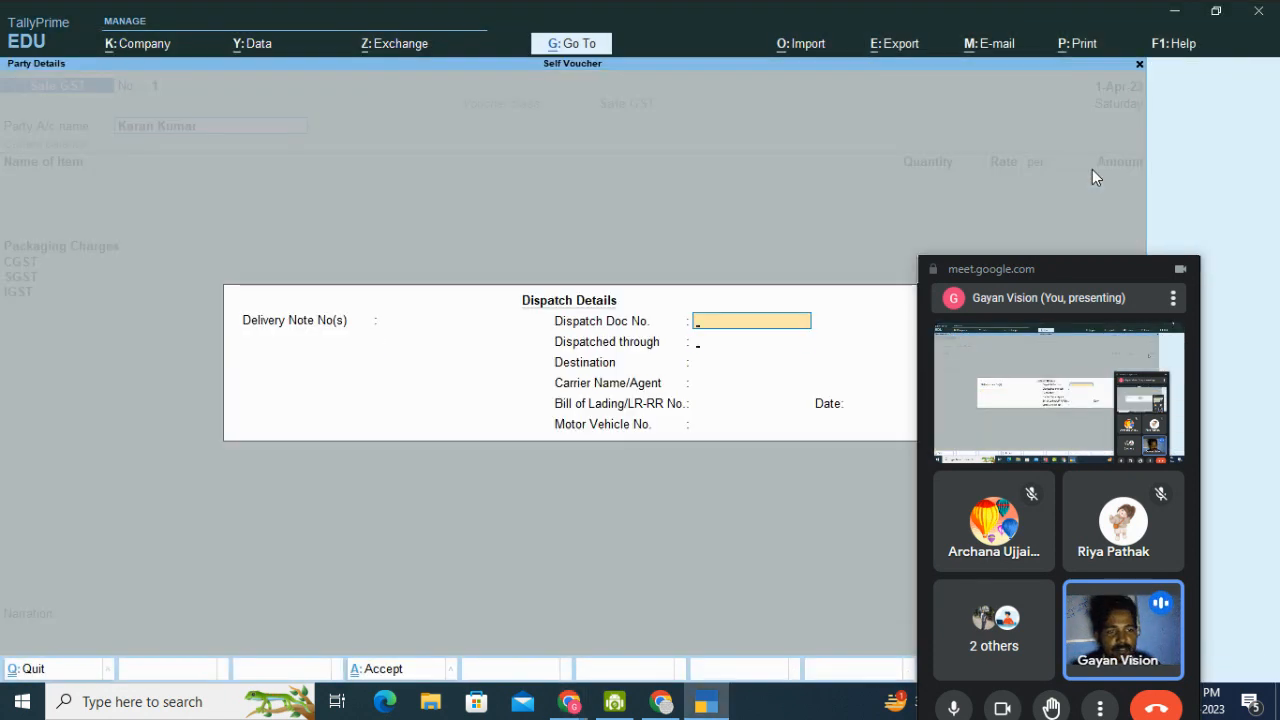
key("Return")
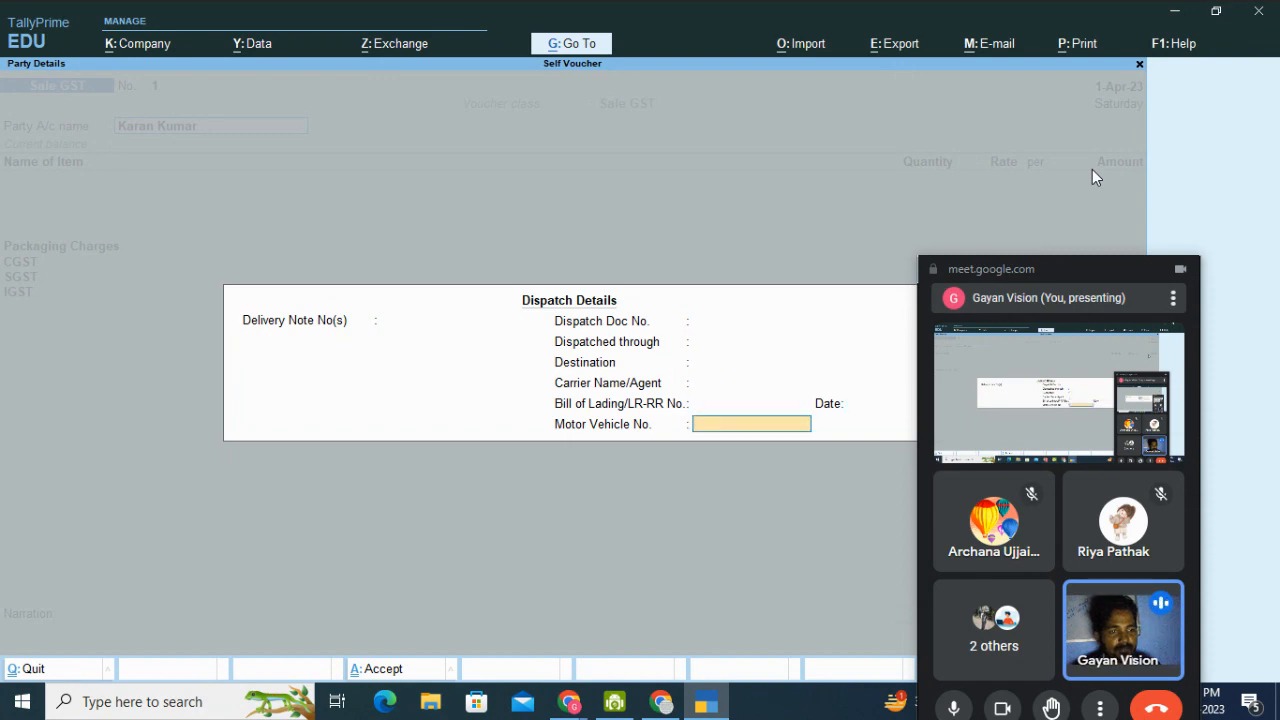
key("Return")
key("Return")
key("Return")
key("Return")
key("Return")
key("Return")
key("Return")
key("Return")
key("Return")
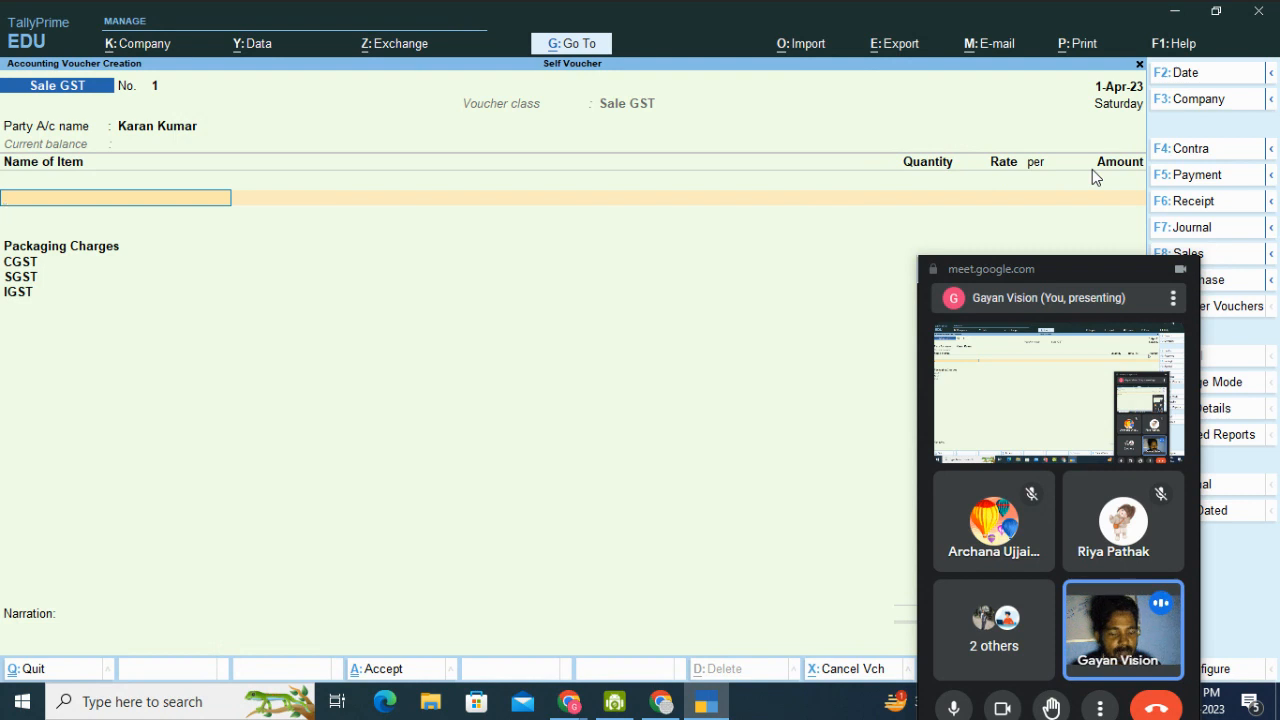
Add the Keyboard stock item with a quantity of 5 PCS, keeping its 250.00 rate
key("Down")
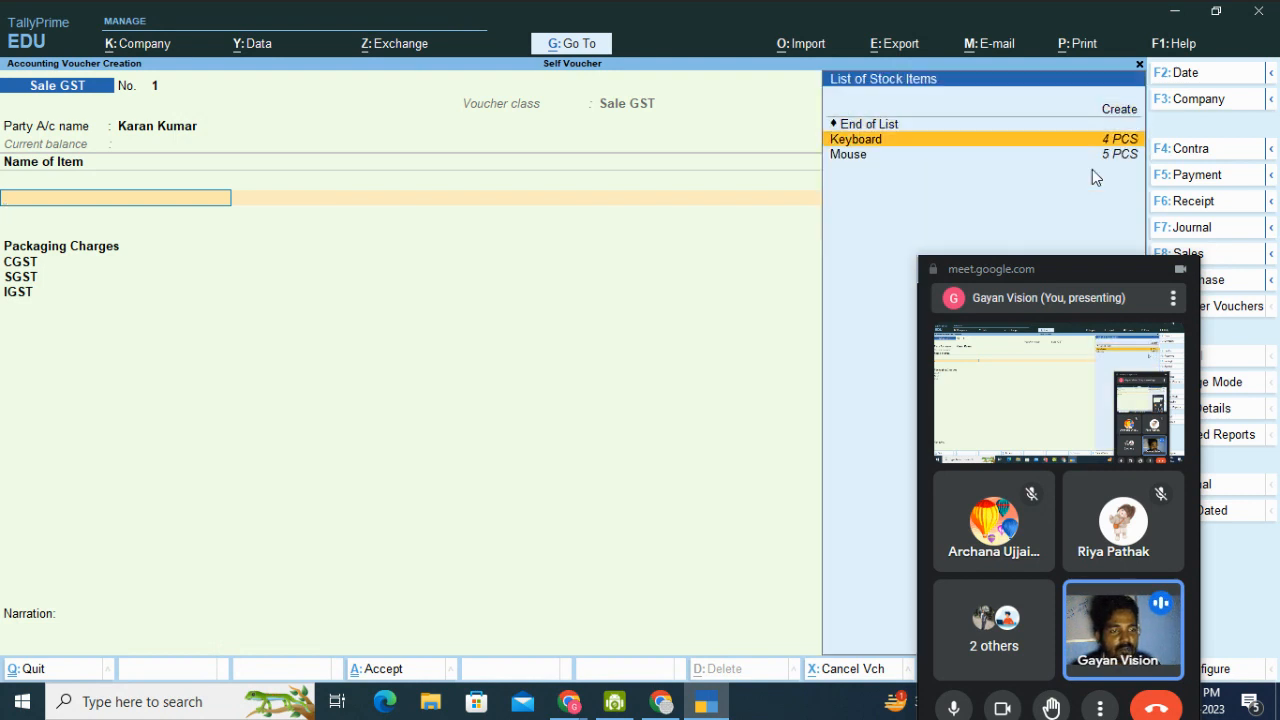
key("Return")
type("5")
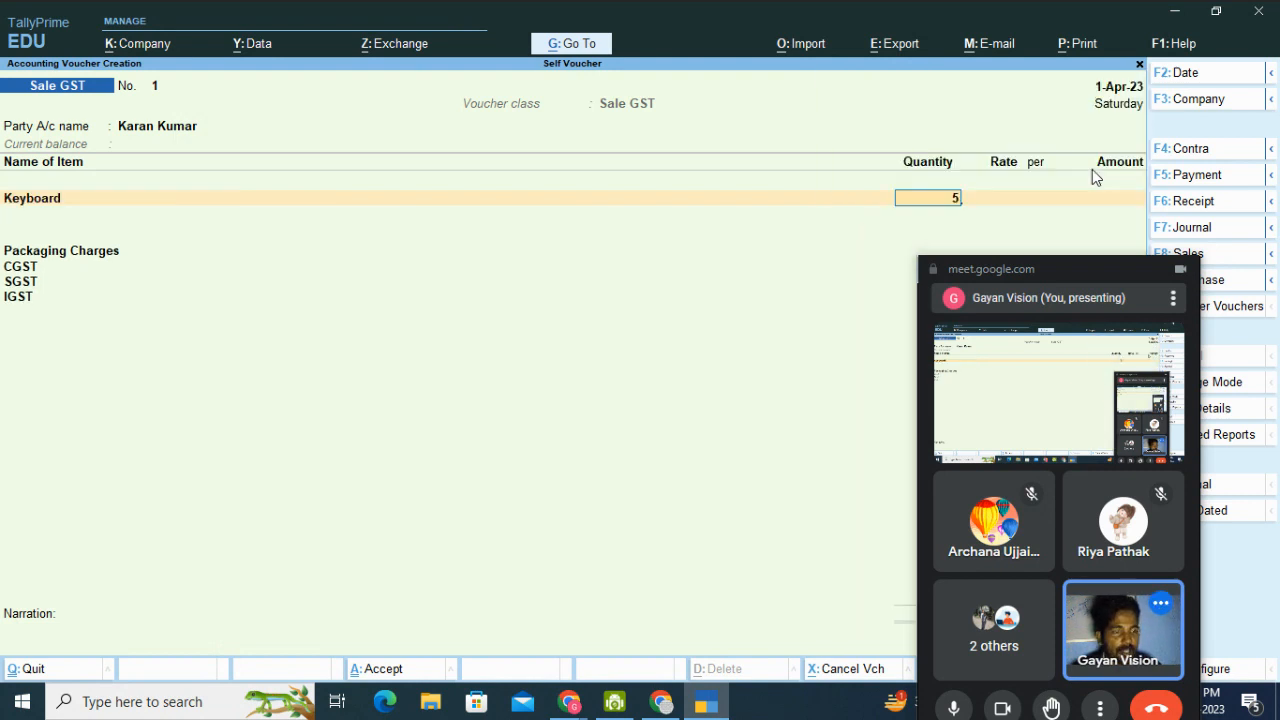
key("Return")
key("Return")
key("Return")
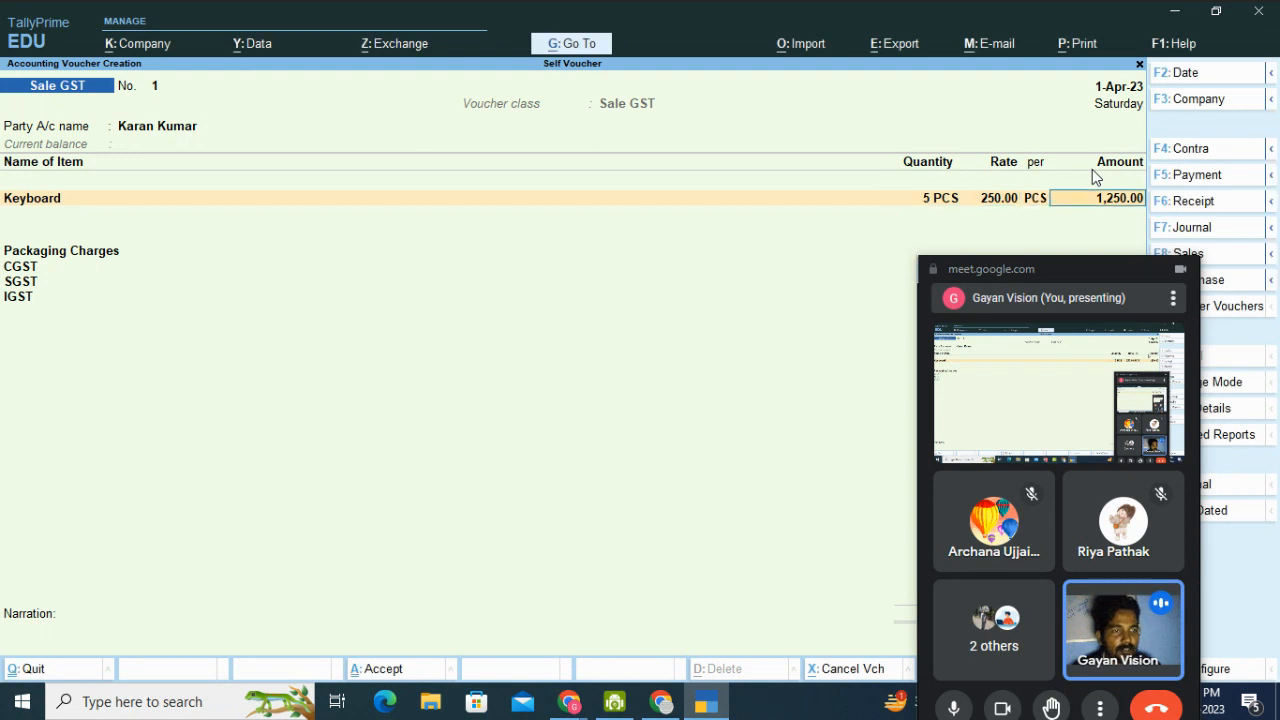
key("Return")
Add the Mouse stock item with a quantity of 6 PCS, keeping its 950.00 rate
key("Down")
key("Down")
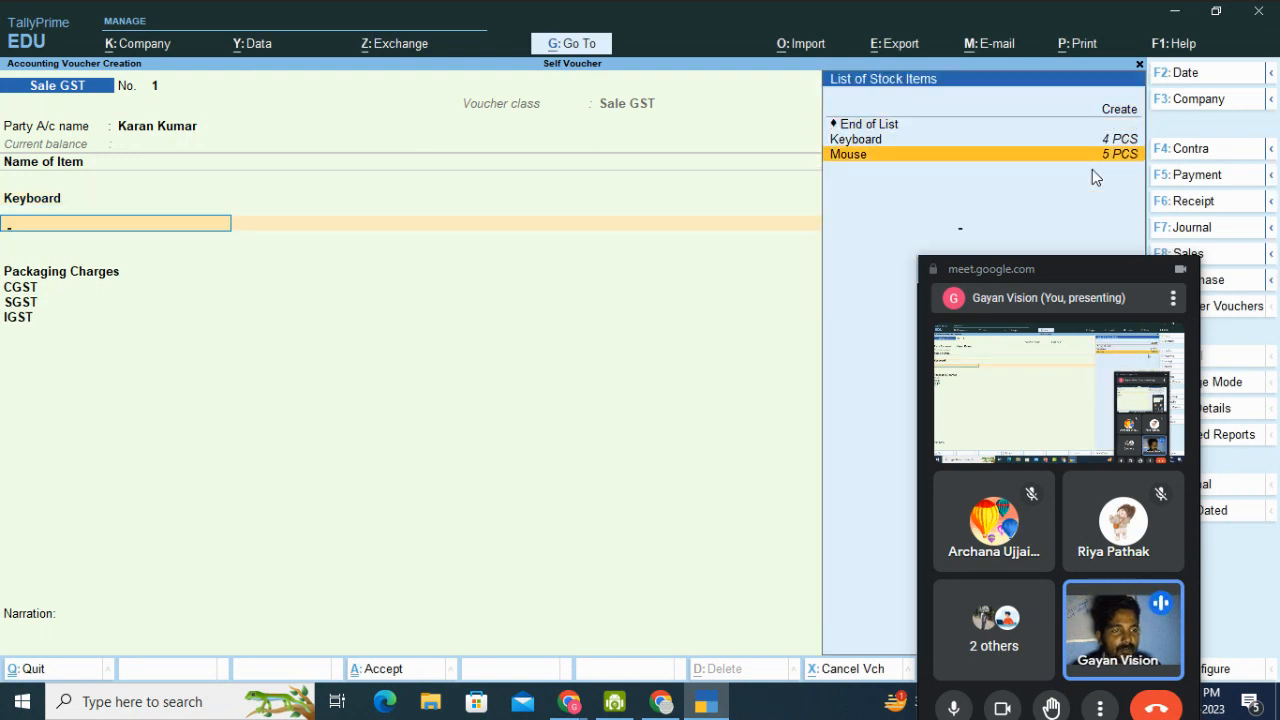
key("Return")
type("6")
key("Return")
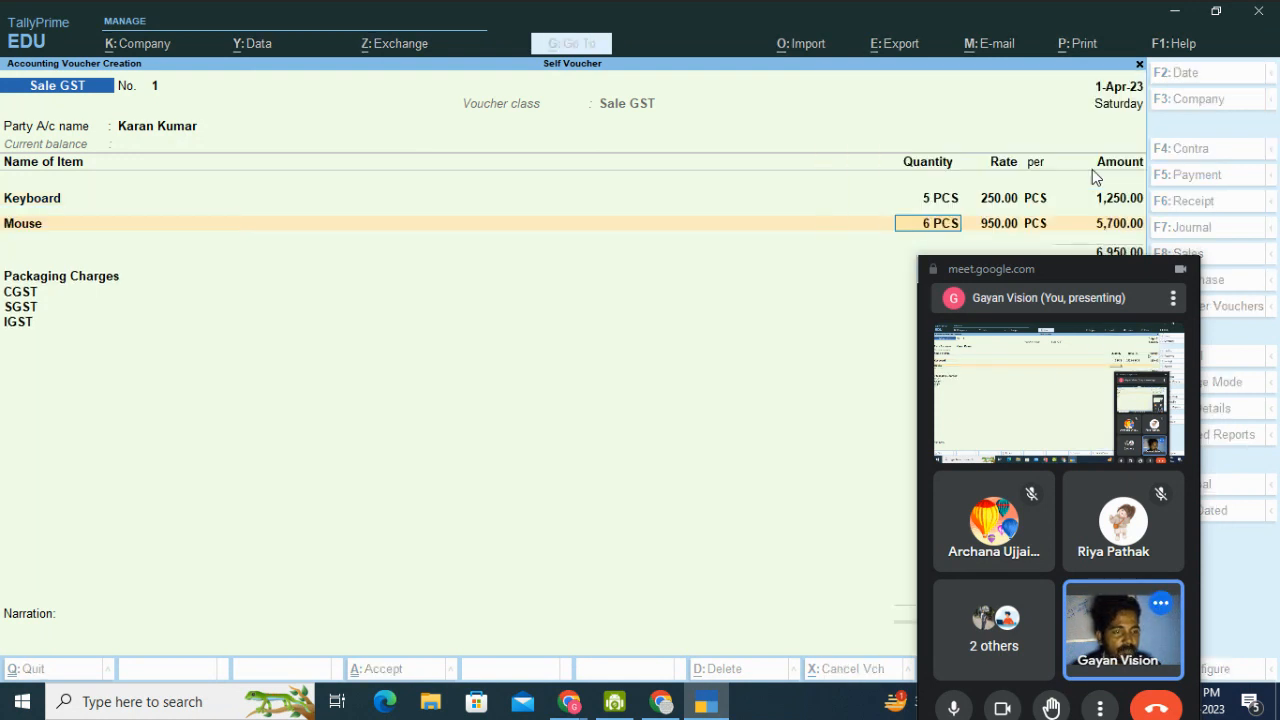
key("Return")
key("Return")
key("Return")
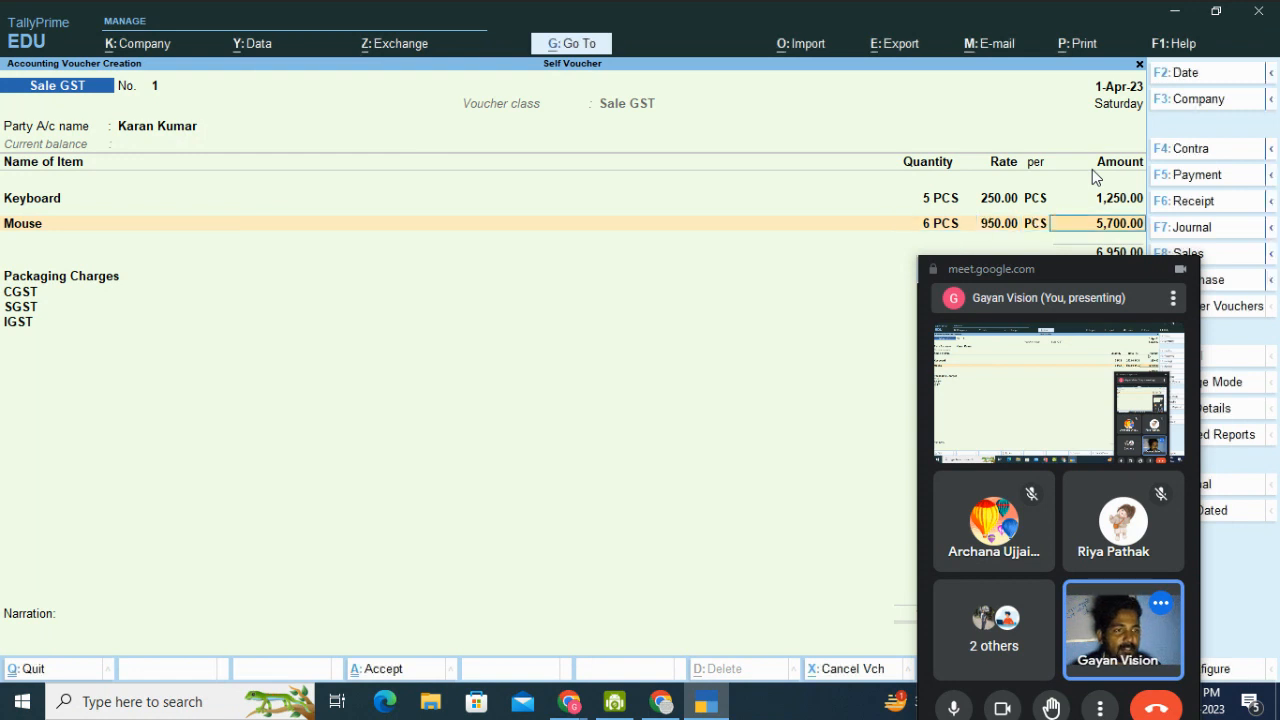
key("Return")
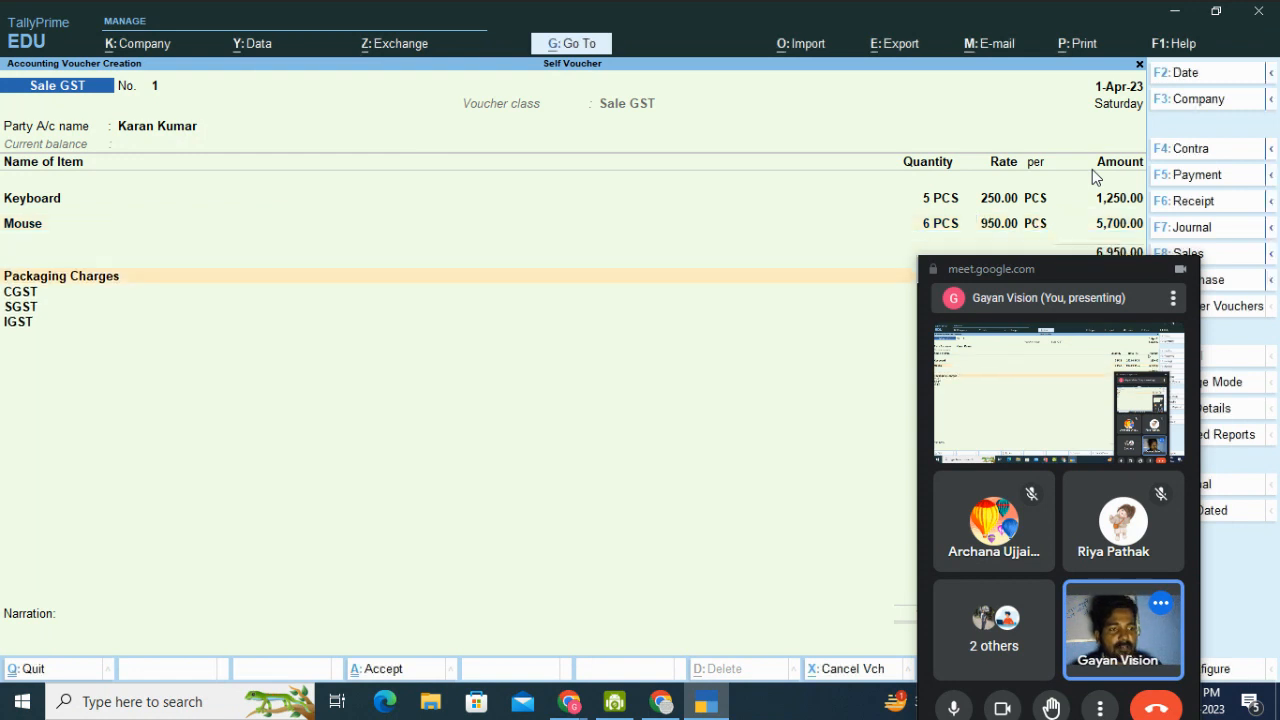
Set the Packaging Charges amount to 650 in the voucher
left_click_drag(1073, 258, 730, 349)
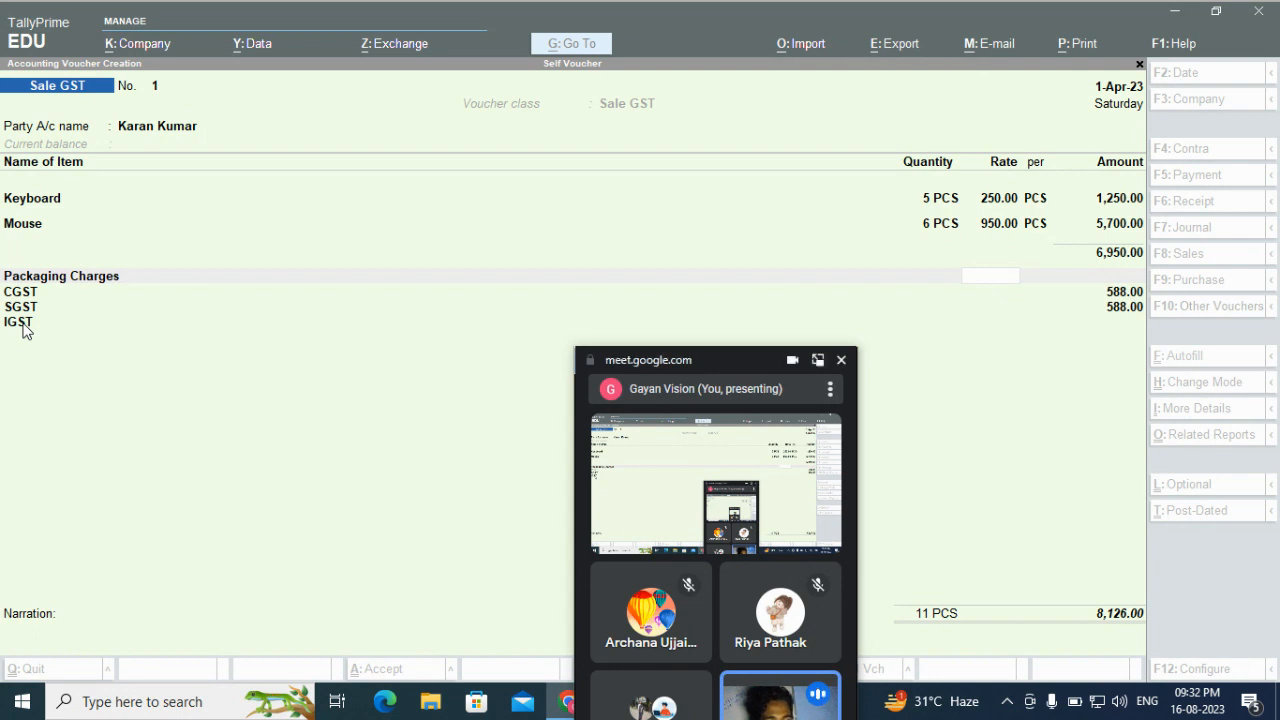
left_click(958, 284)
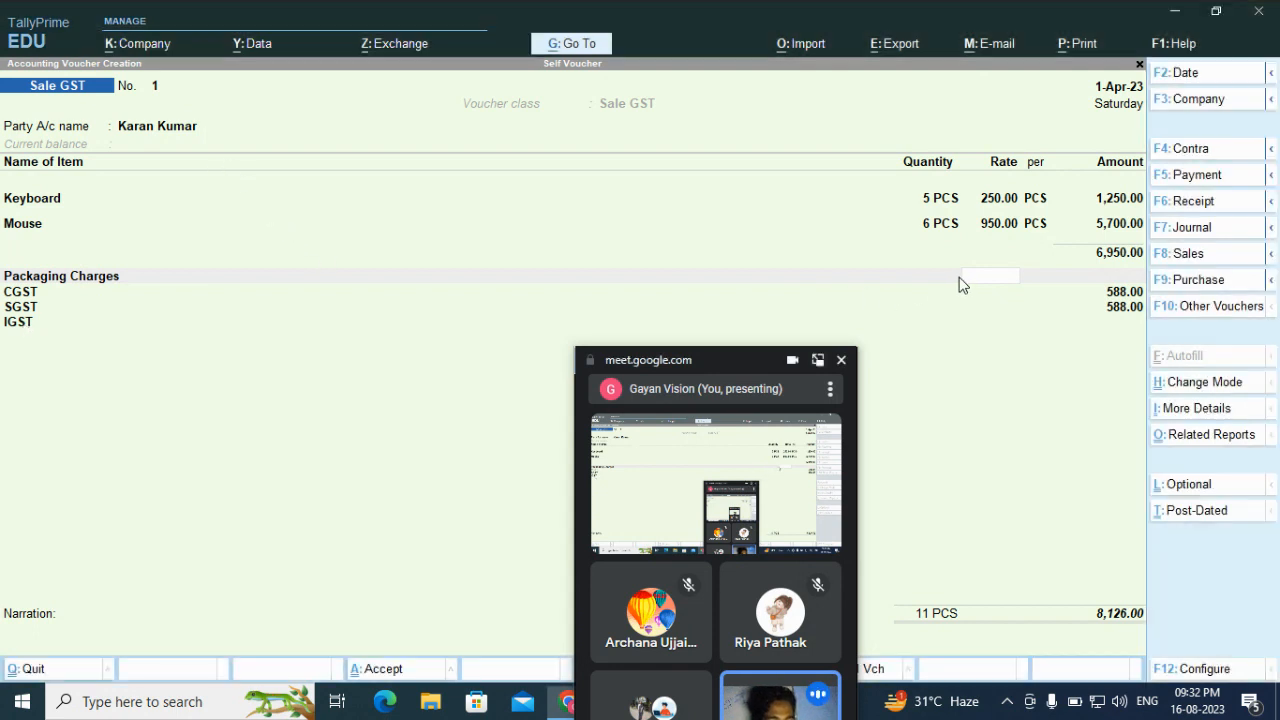
key("Return")
type("6")
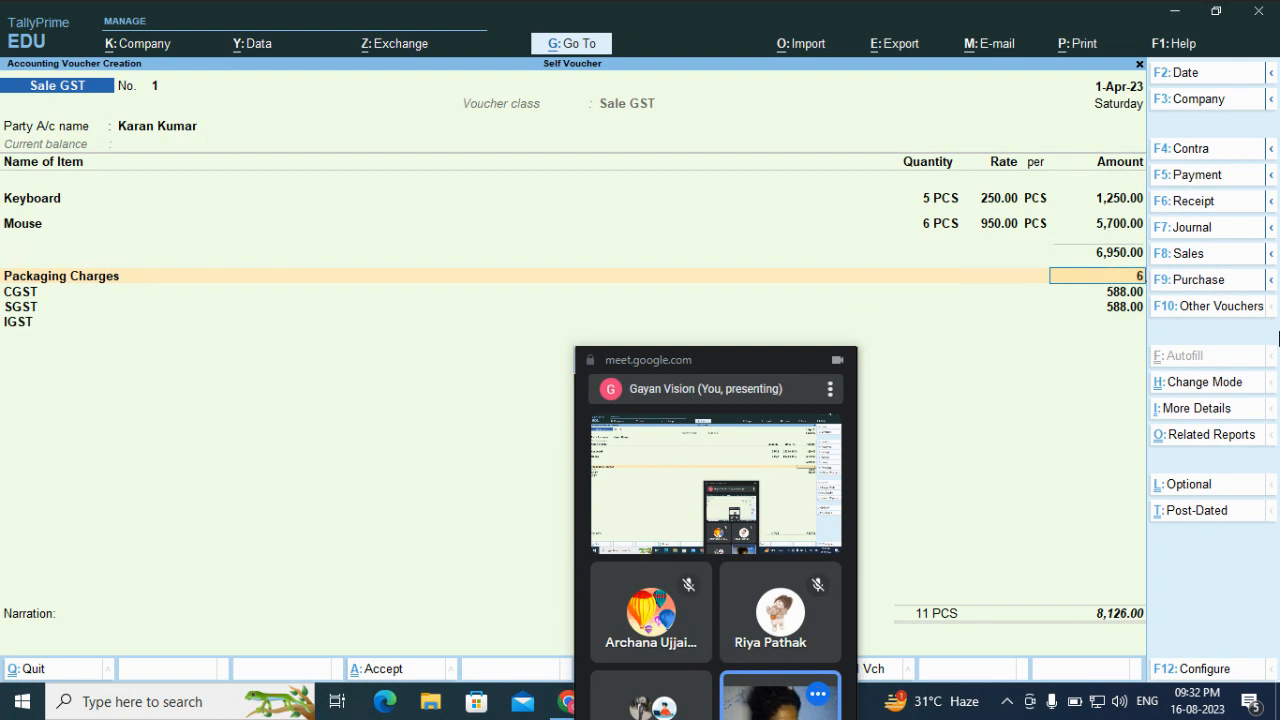
type("50")
key("Return")
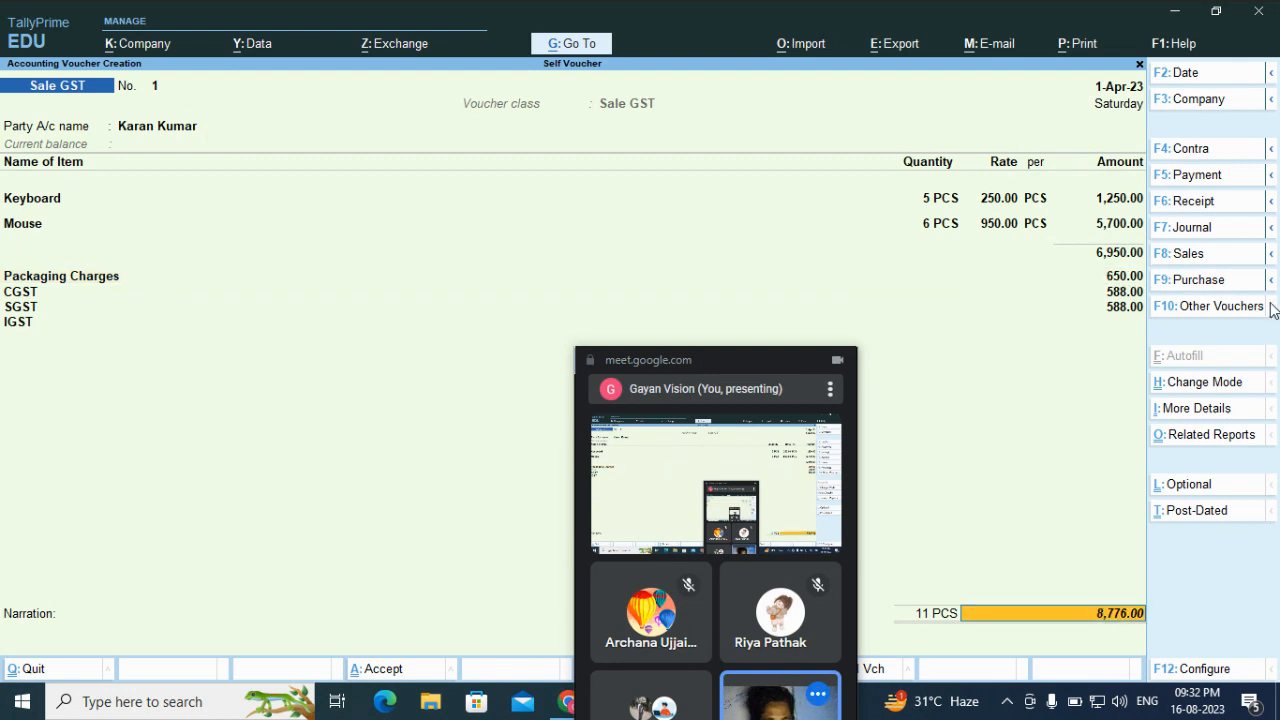
Clear the floating Google Meet window and its presenting notification off the voucher
left_click_drag(688, 351, 578, 276)
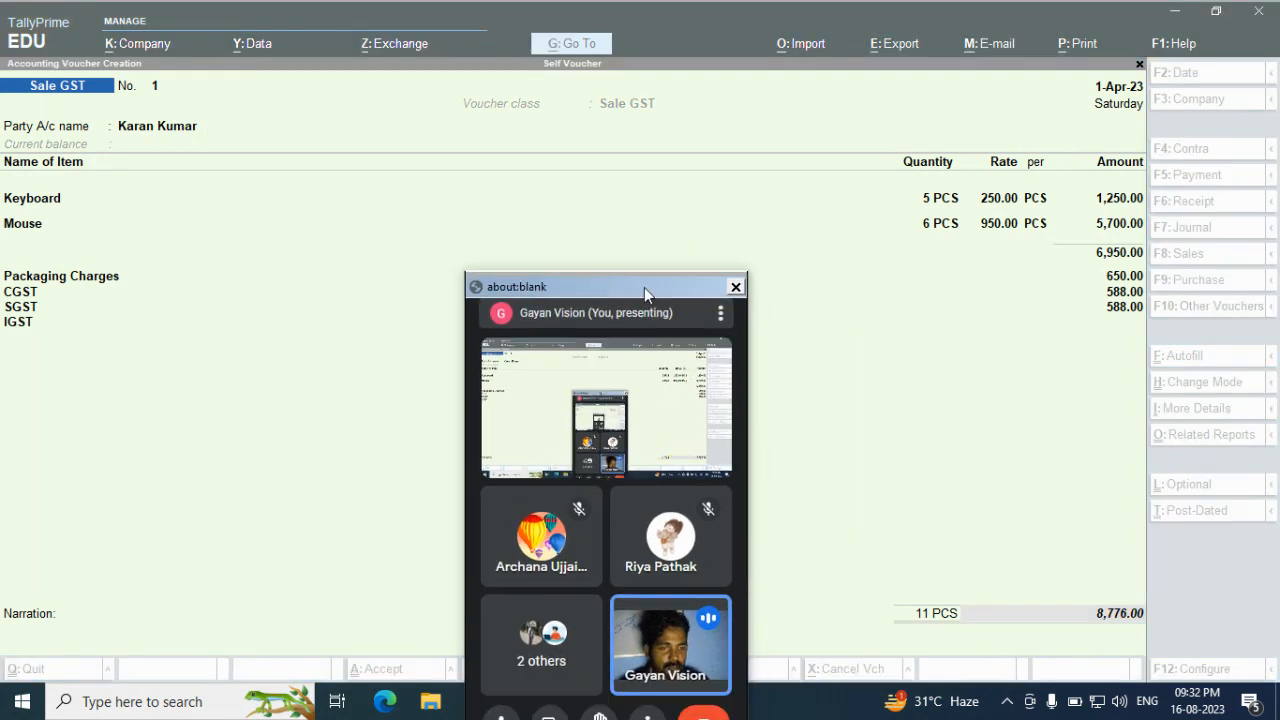
left_click(1122, 285)
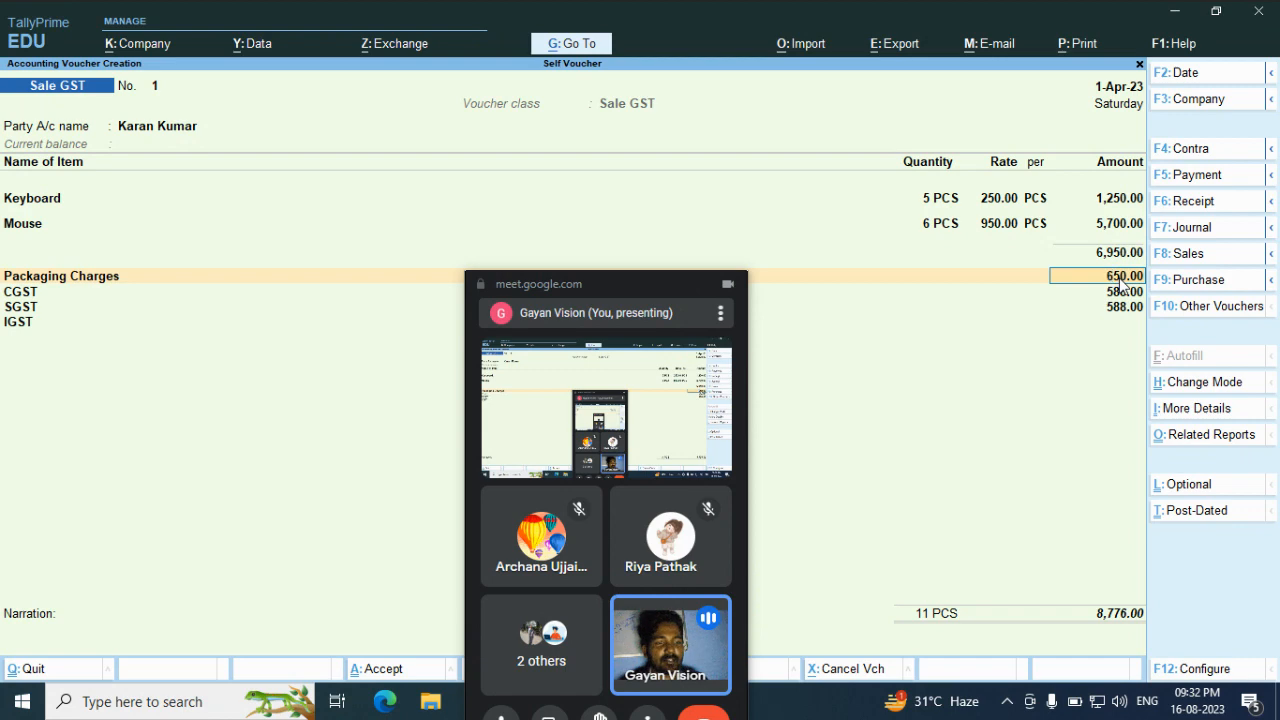
left_click(708, 284)
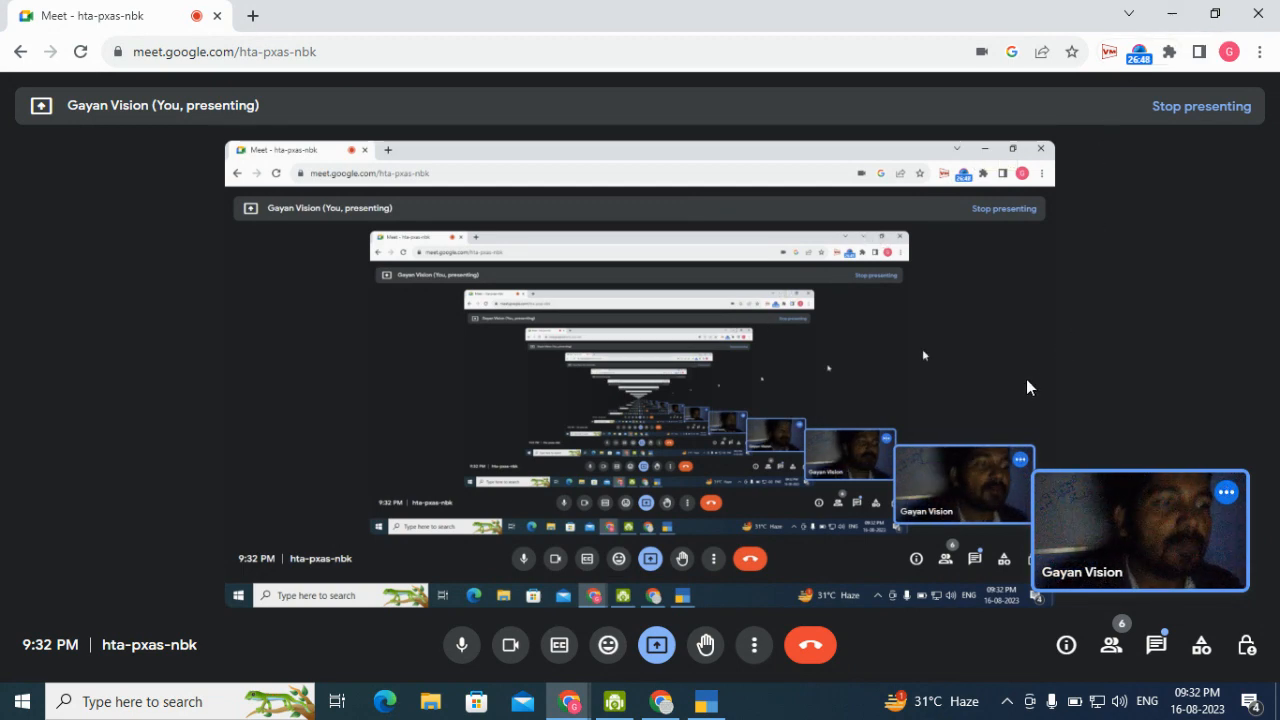
left_click(1173, 22)
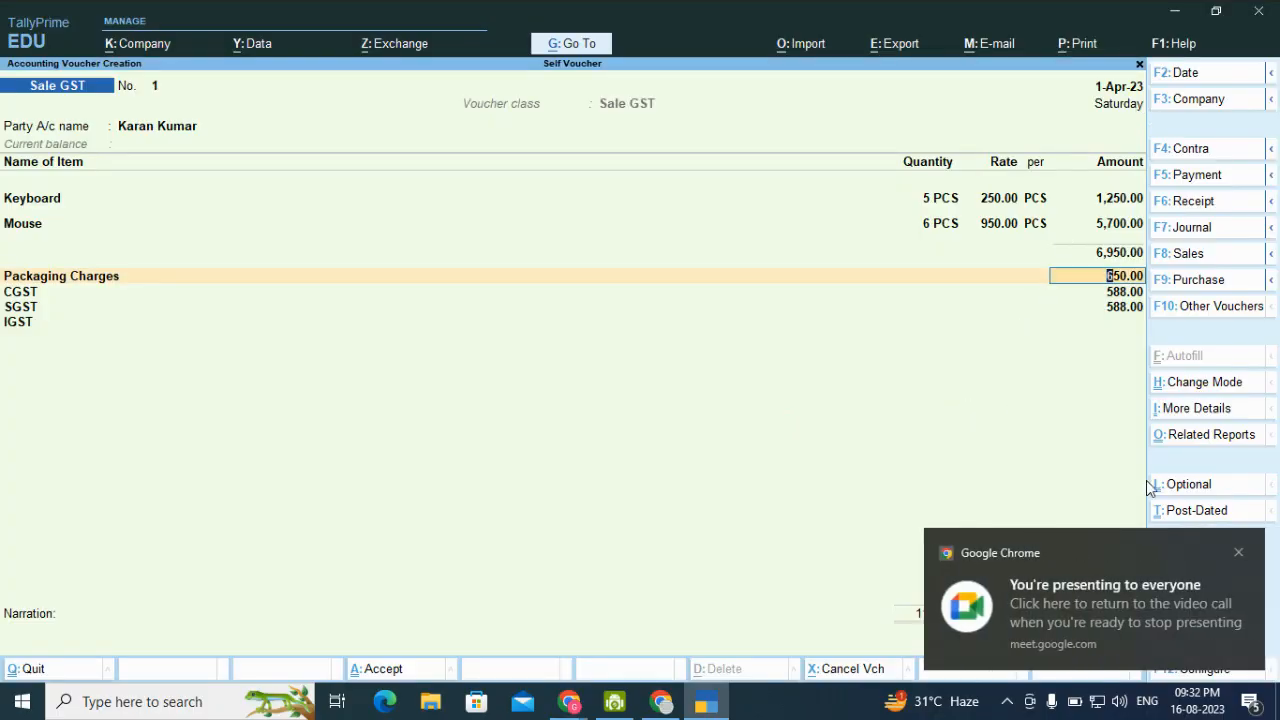
left_click(1236, 552)
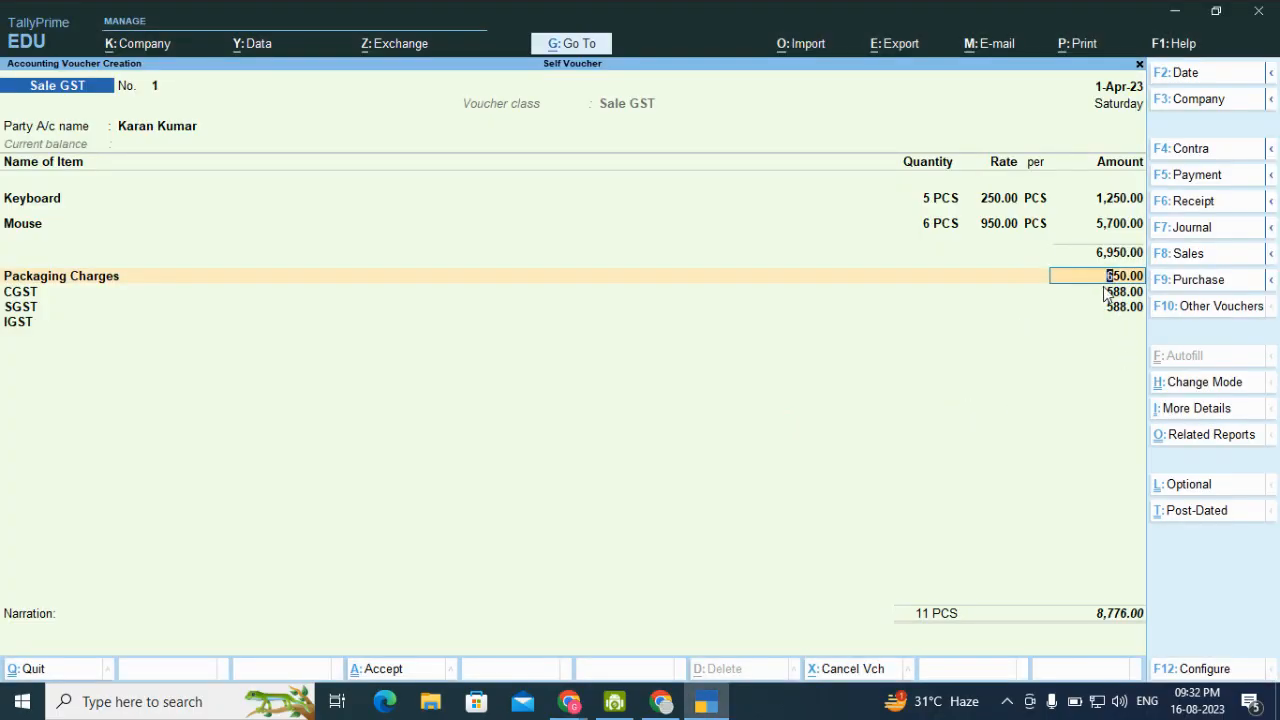
key("BackSpace")
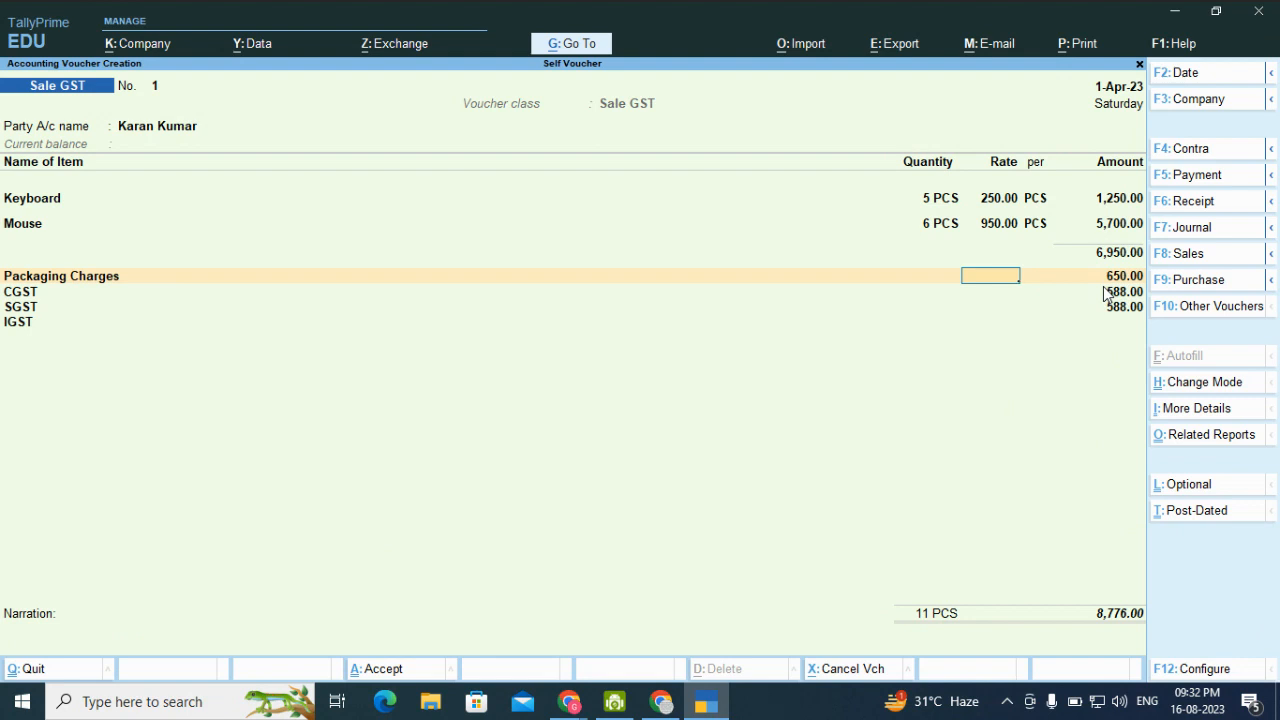
key("BackSpace")
key("Return")
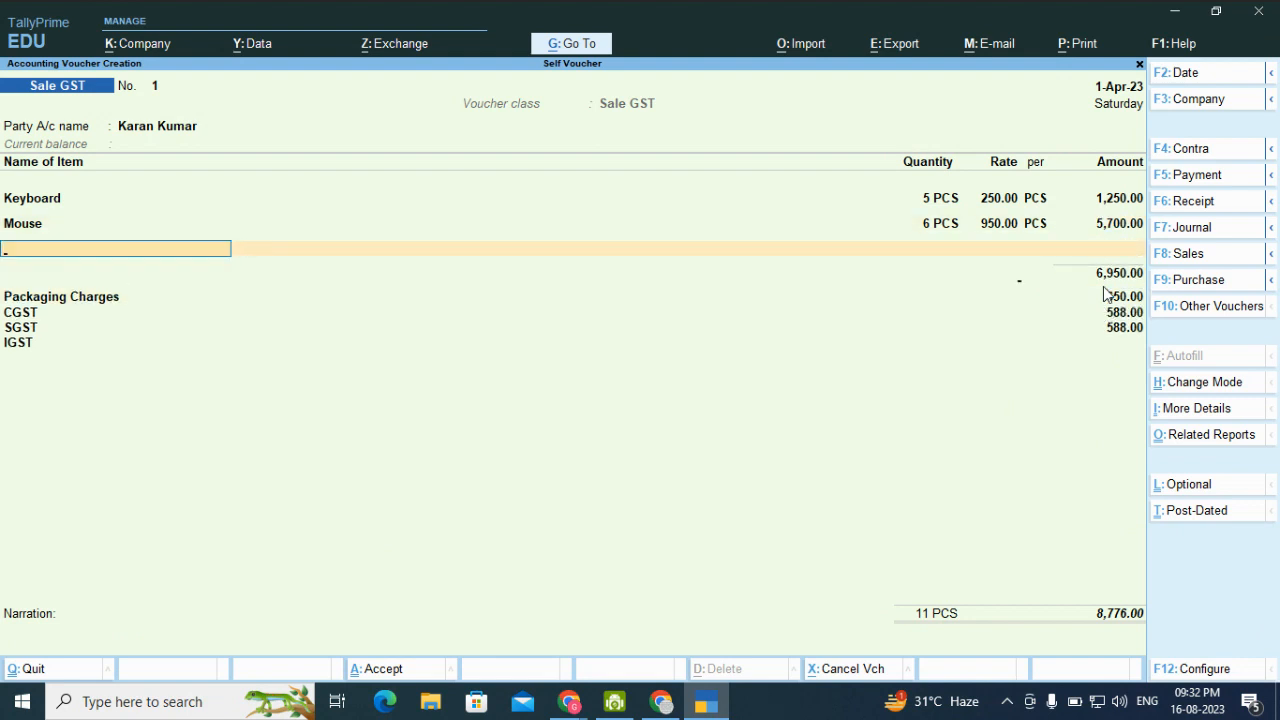
key("Return")
key("BackSpace")
key("Return")
key("Return")
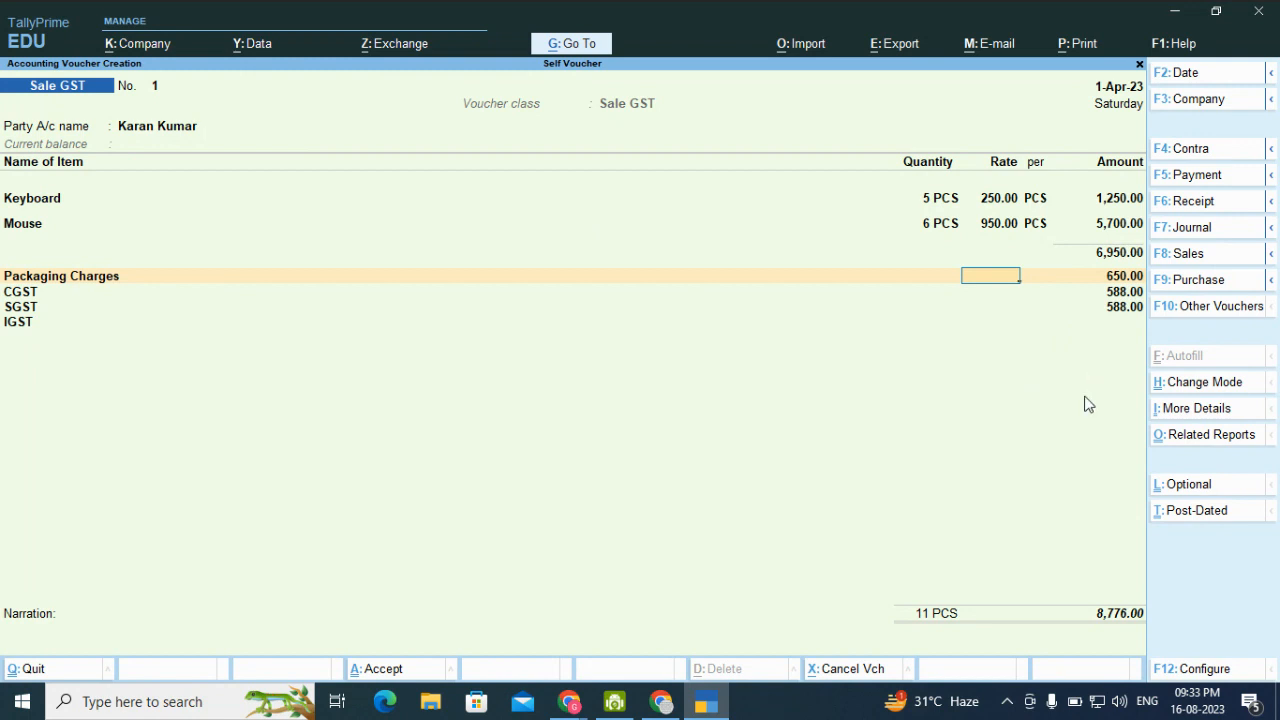
Switch to the Google Meet call in Chrome and open the screen recorder extension's controls
mouse_move(708, 700)
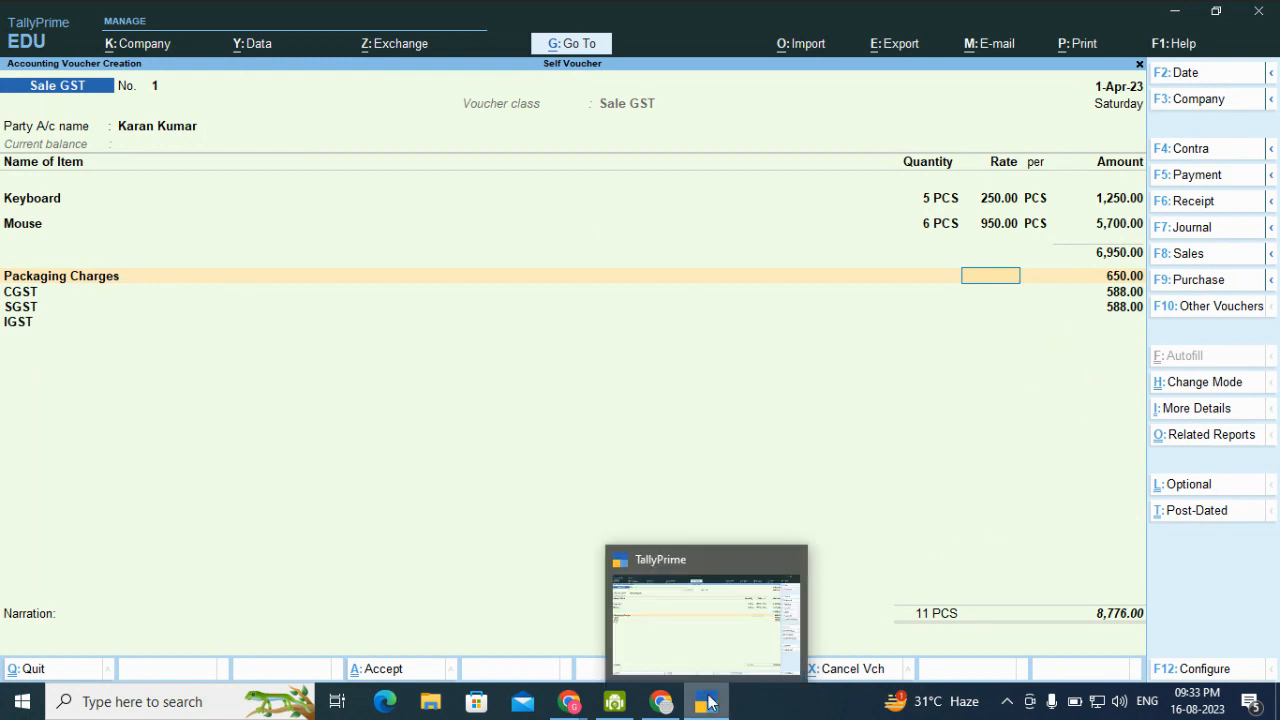
left_click(702, 630)
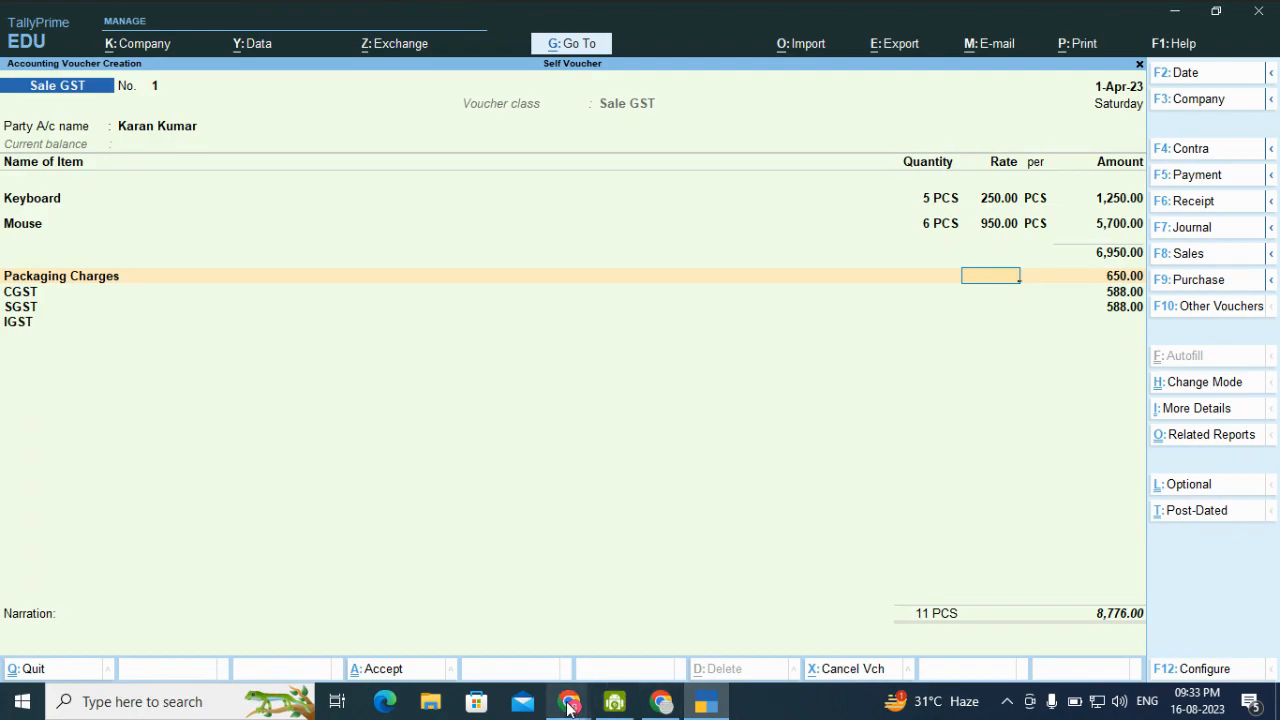
mouse_move(569, 706)
left_click(373, 610)
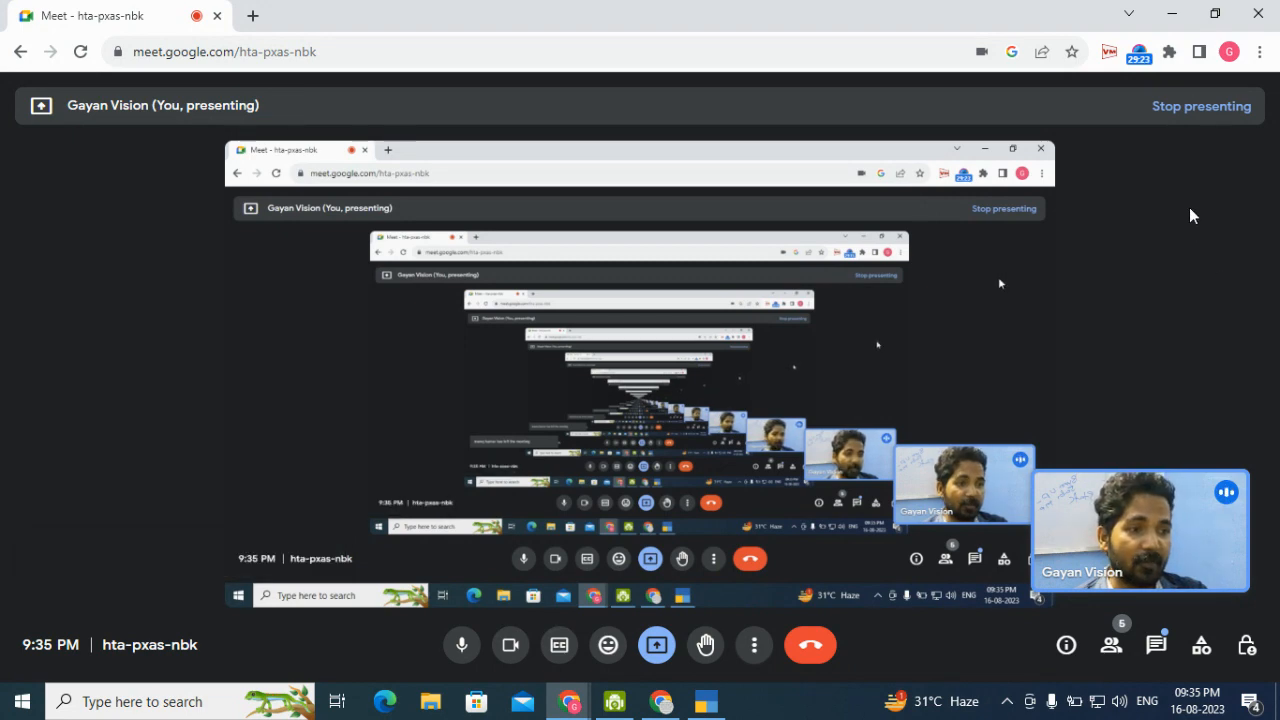
left_click(1140, 60)
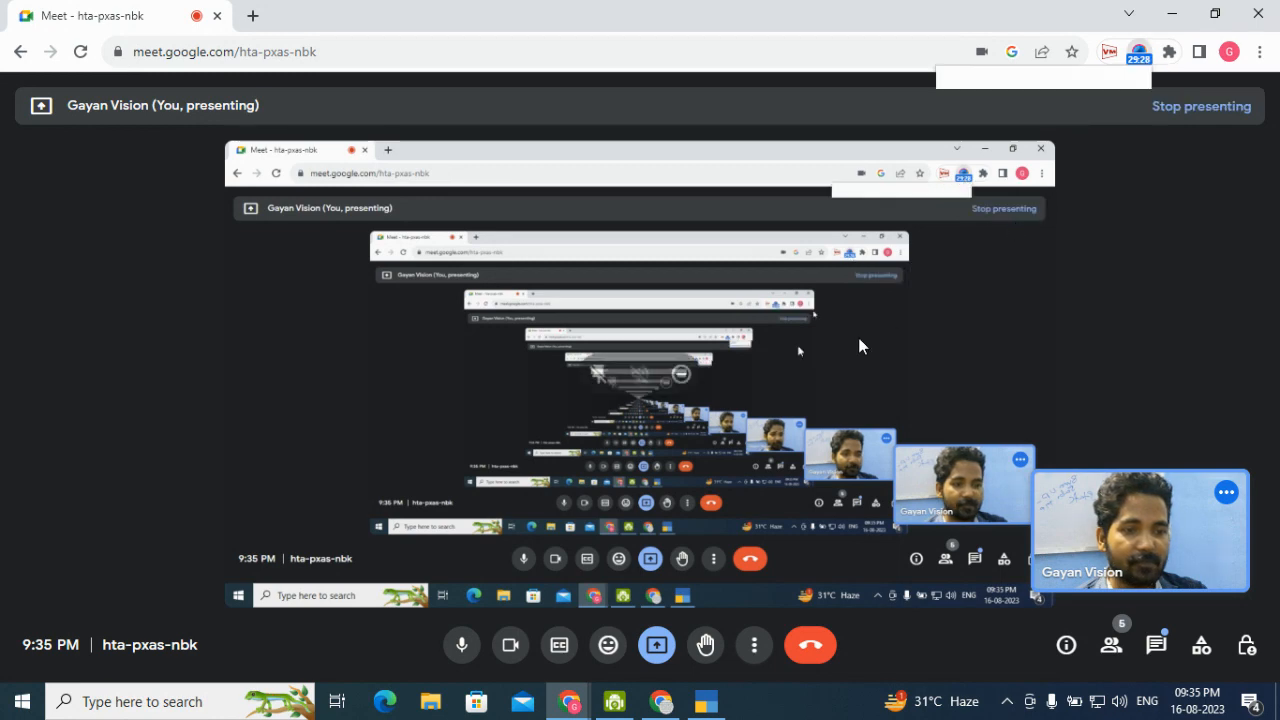